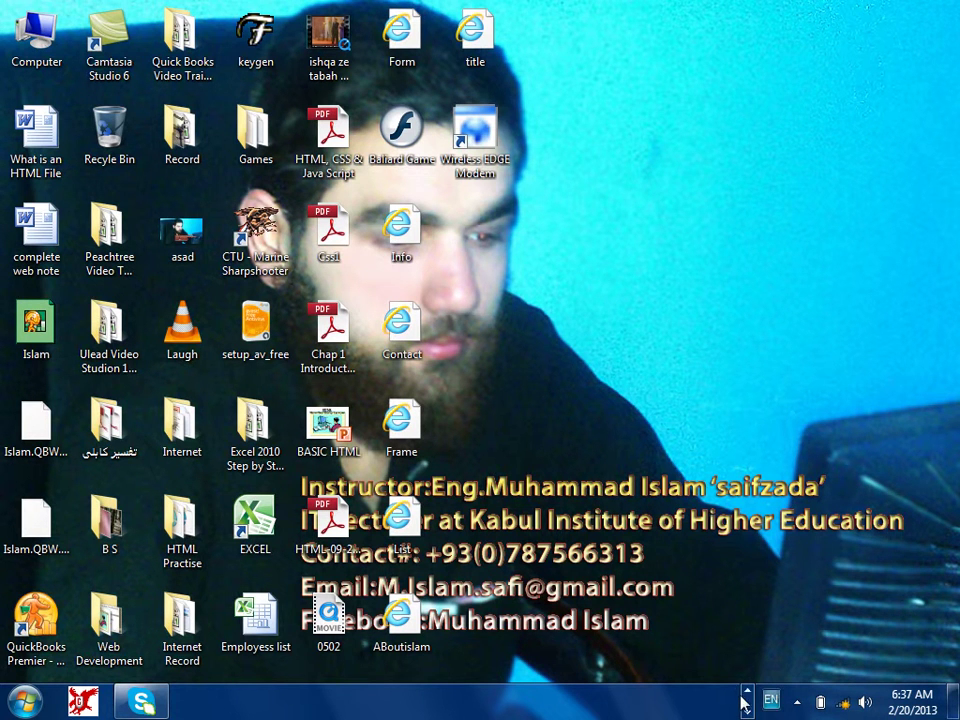
Launch Excel from the taskbar to get a blank Book1 workbook
click(422, 700)
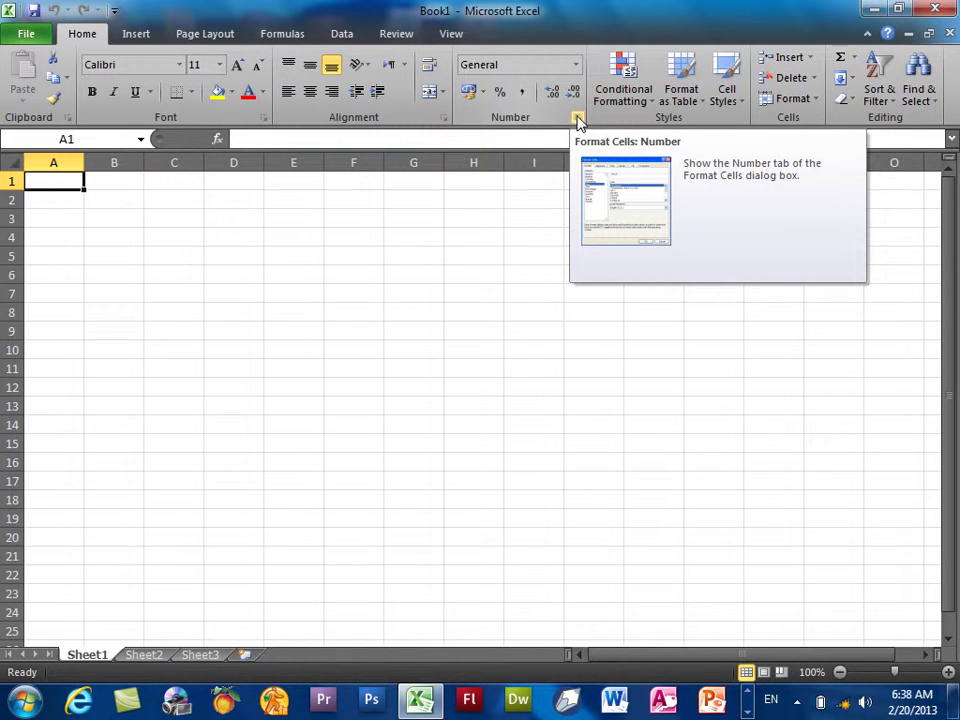
click(647, 106)
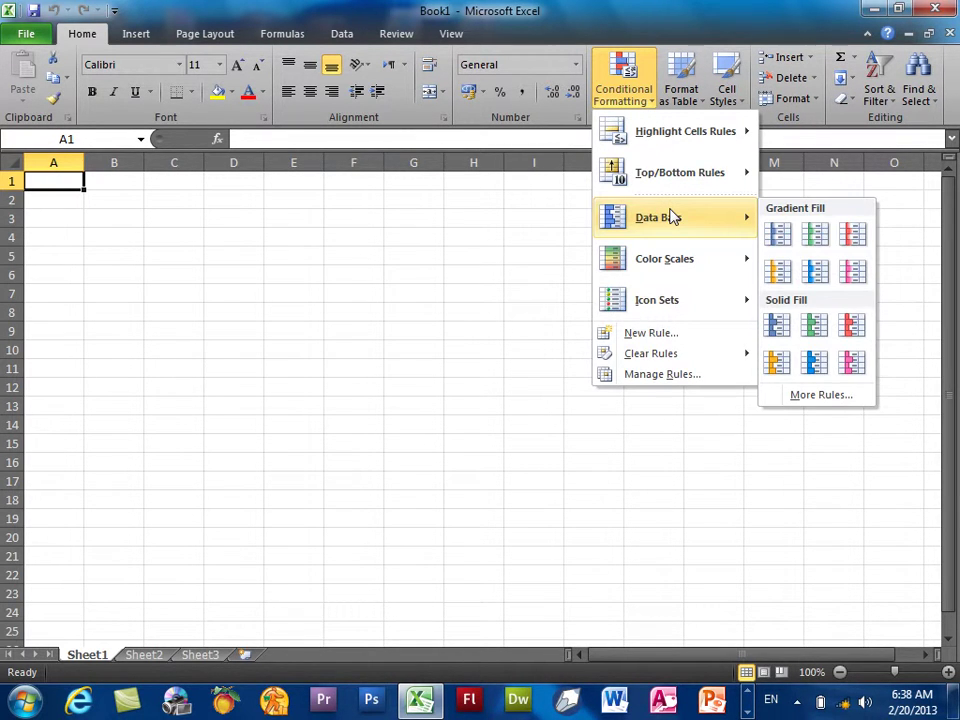
mouse_move(685, 131)
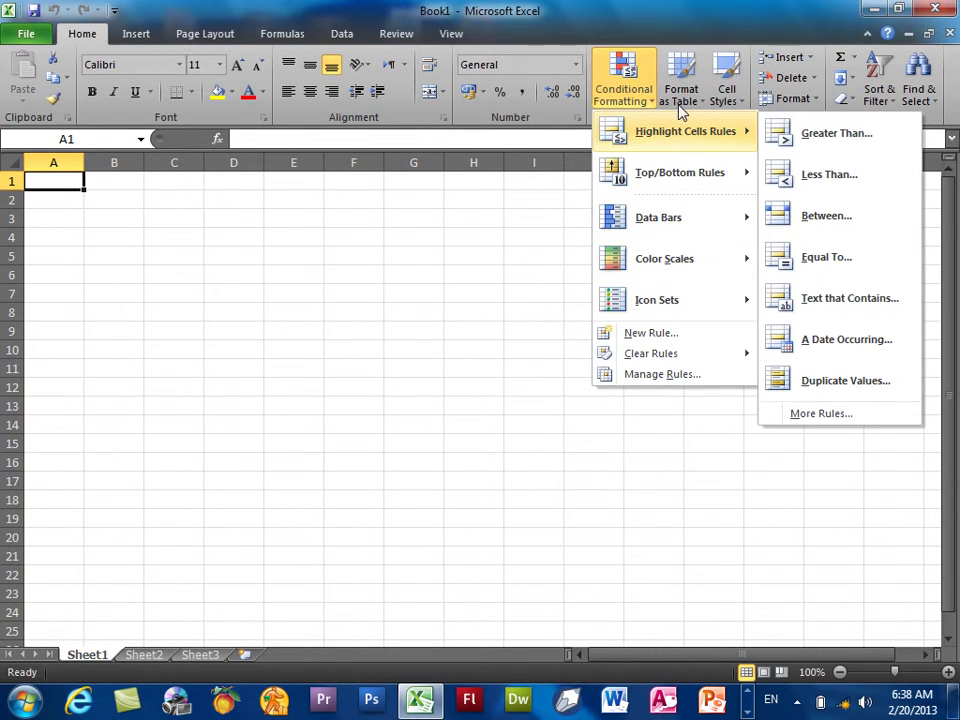
click(684, 107)
click(684, 107)
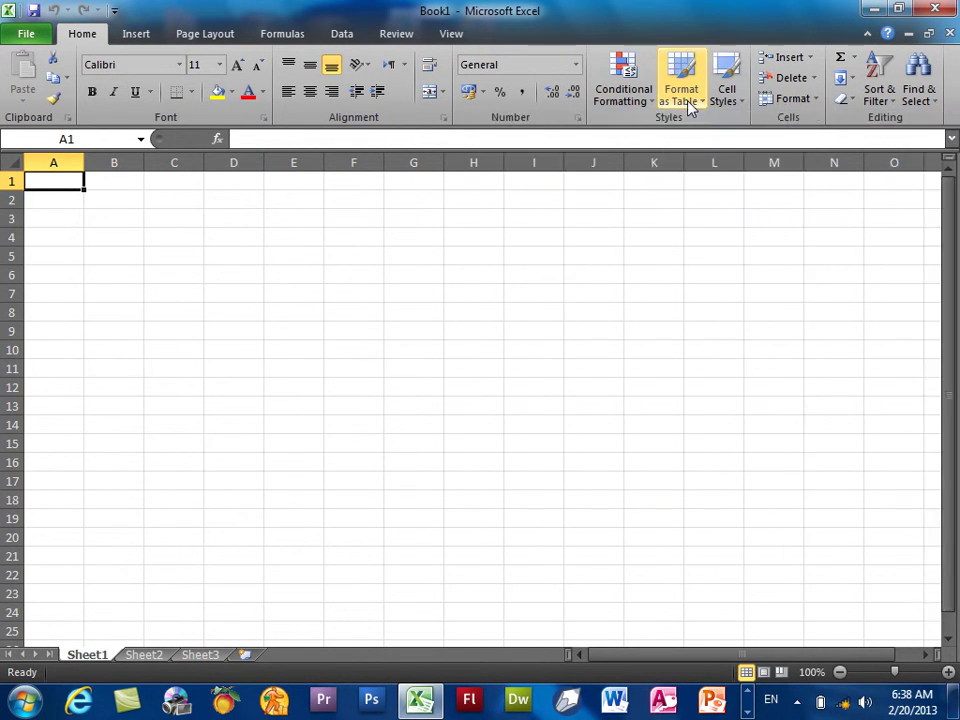
click(731, 106)
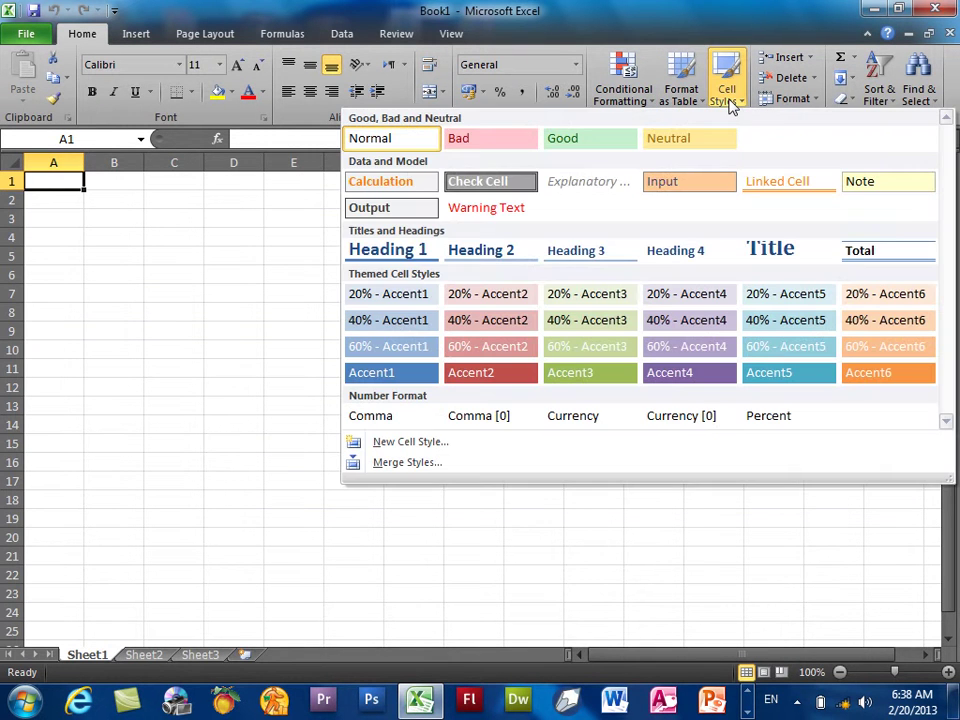
click(731, 104)
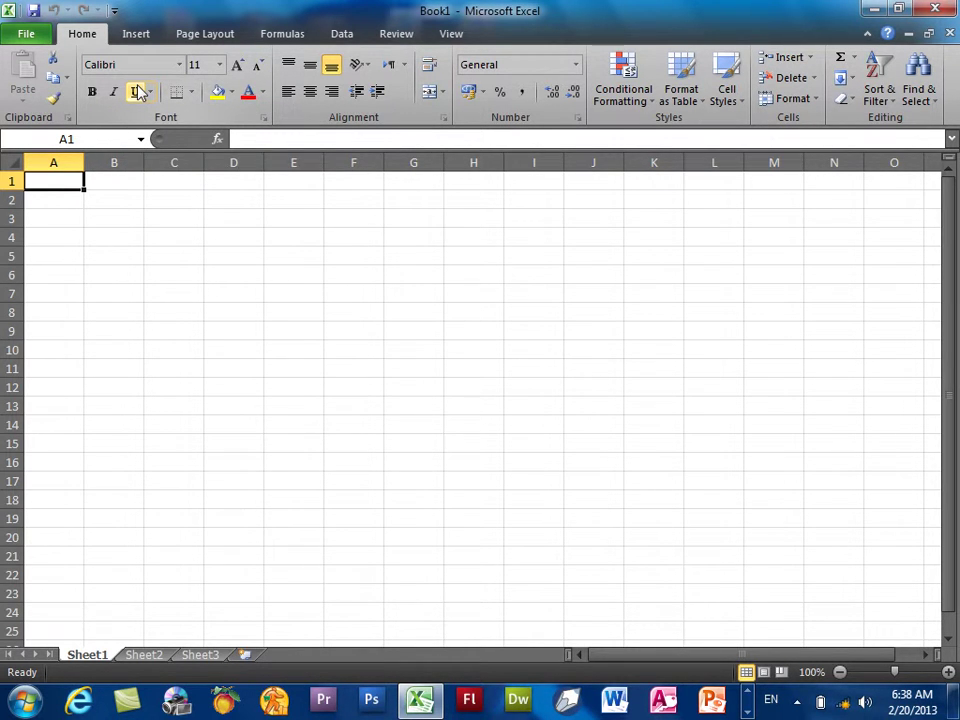
Enter the headers EmpName, Post and Salary in A1:C1
text(EmpName)
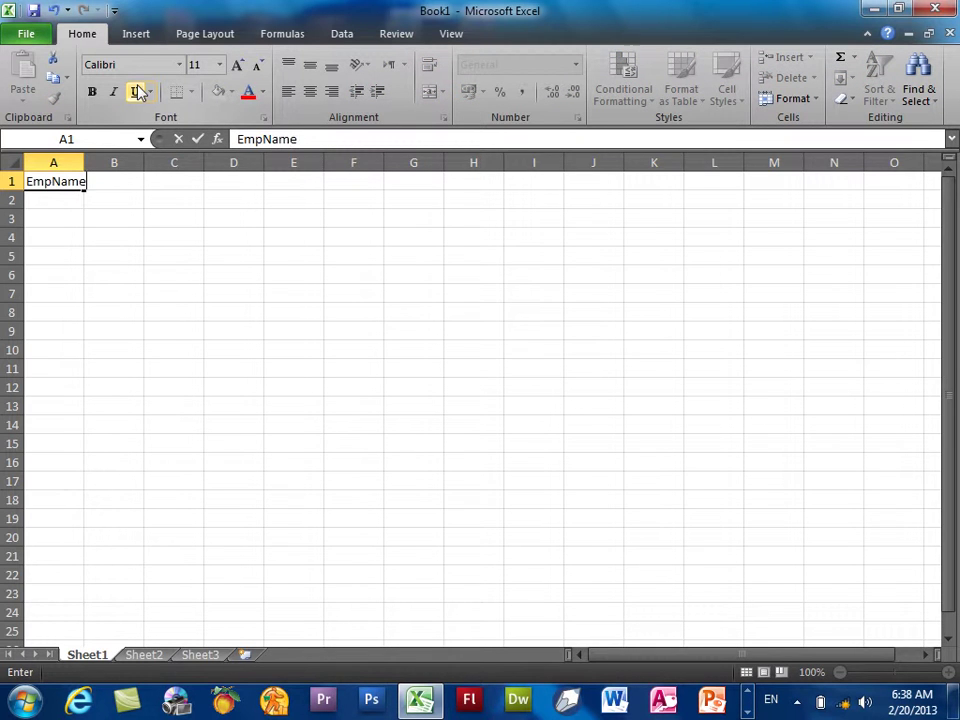
key(Tab)
text(POst)
key(Tab)
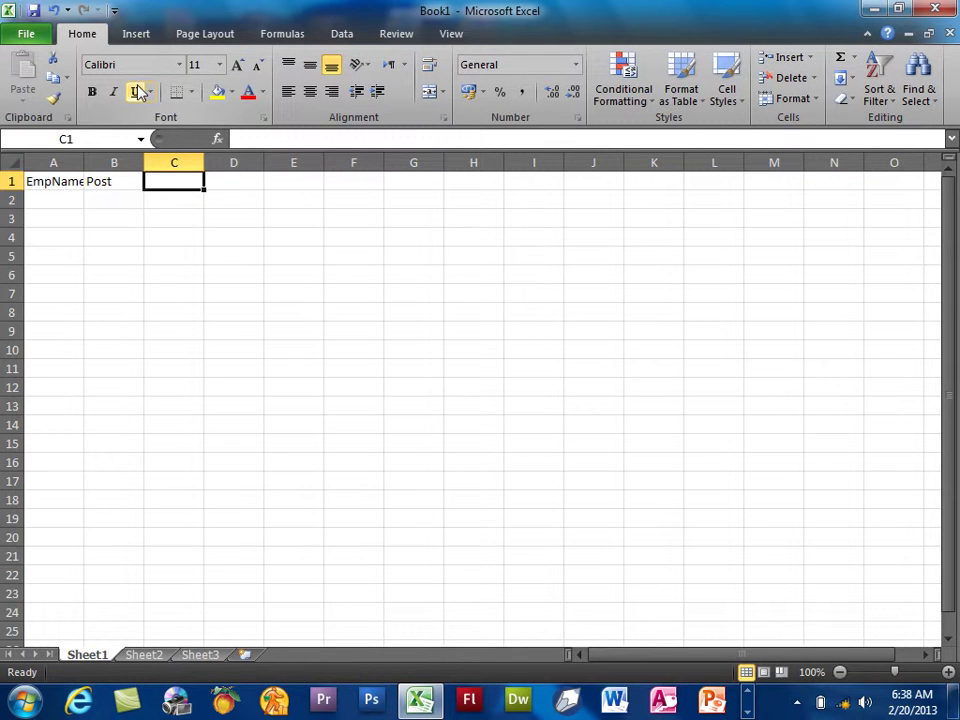
key(Escape)
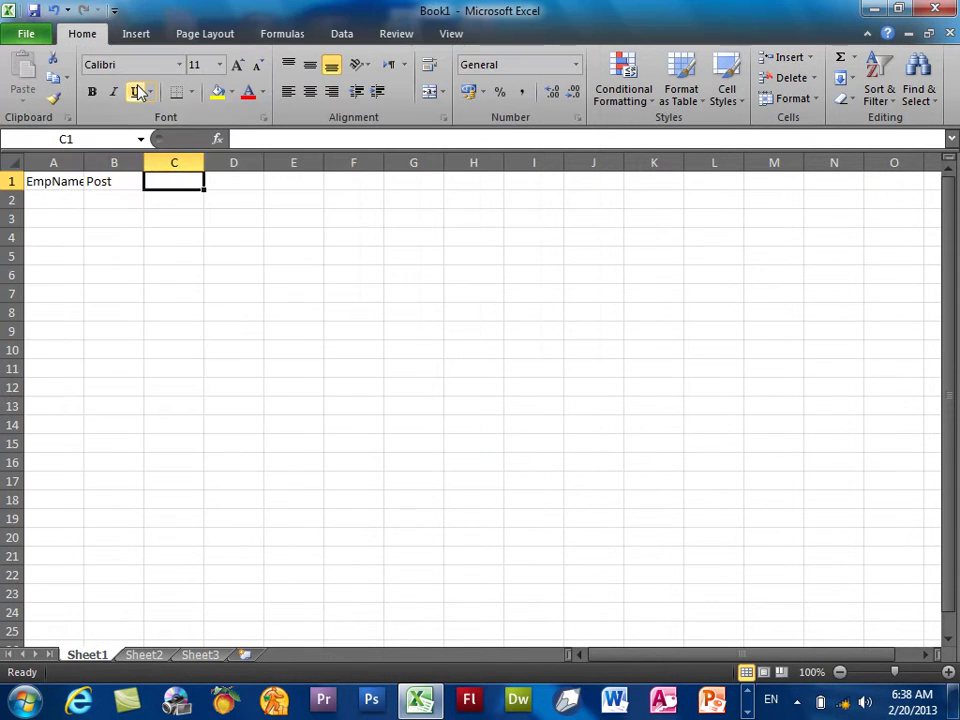
text(Salary)
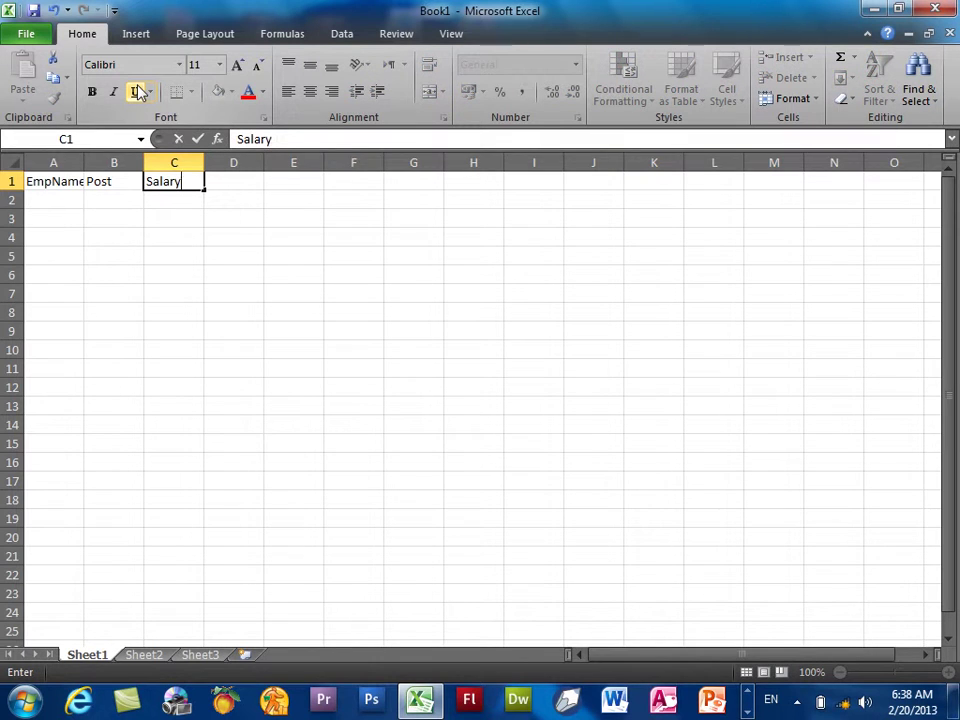
key(Left)
key(Left)
key(Down)
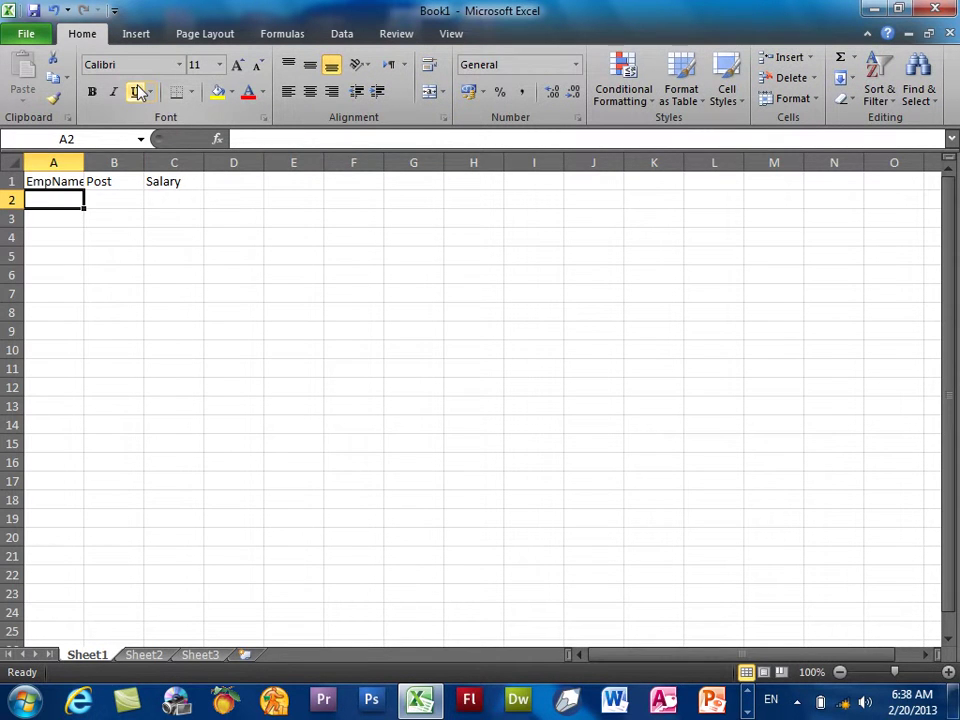
Enter the names Wali, ali and khan in A2:A4
text(Wali)
key(Return)
text(al)
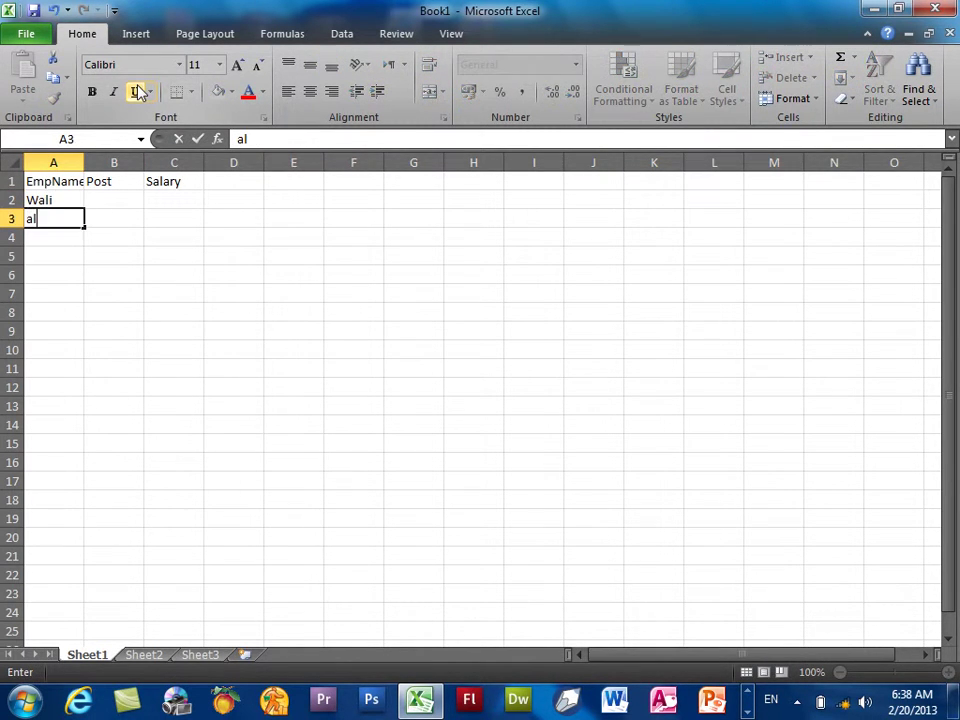
text(i)
key(Return)
text(kkha)
key(BackSpace)
key(BackSpace)
key(BackSpace)
text(han)
key(Return)
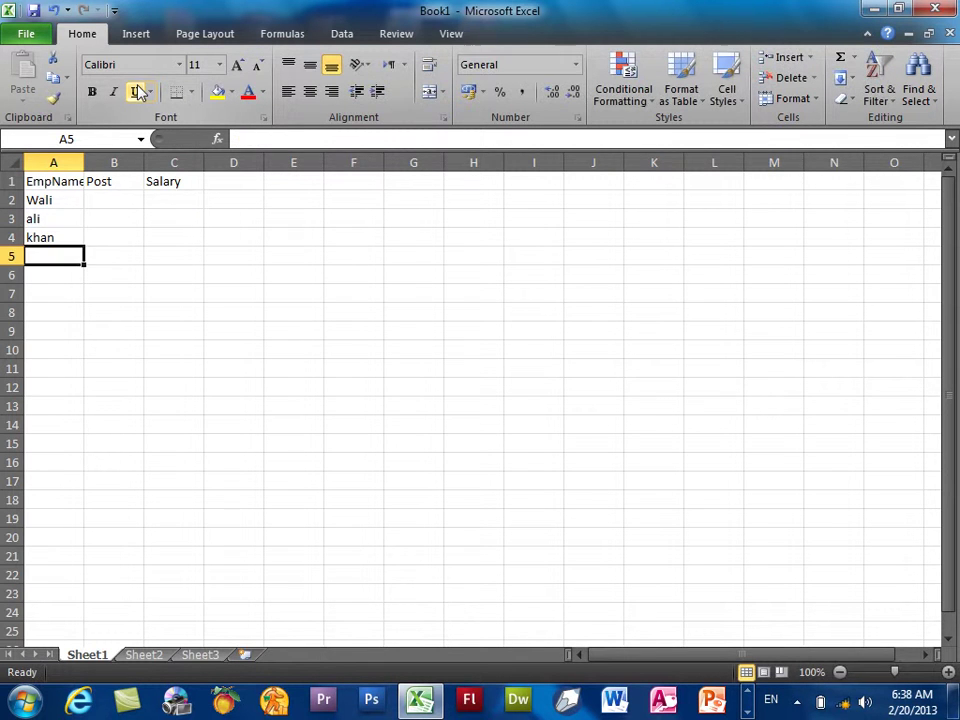
Enter the posts Doctor, worker and former in B2:B4
key(Right)
key(Up)
key(Up)
key(Up)
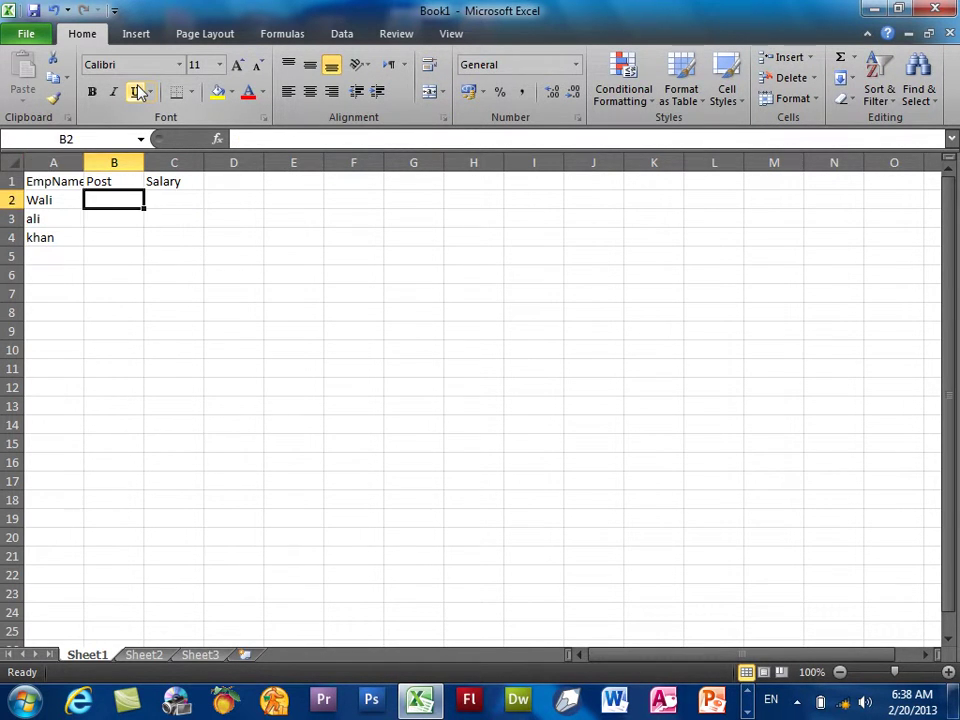
text(Doctor)
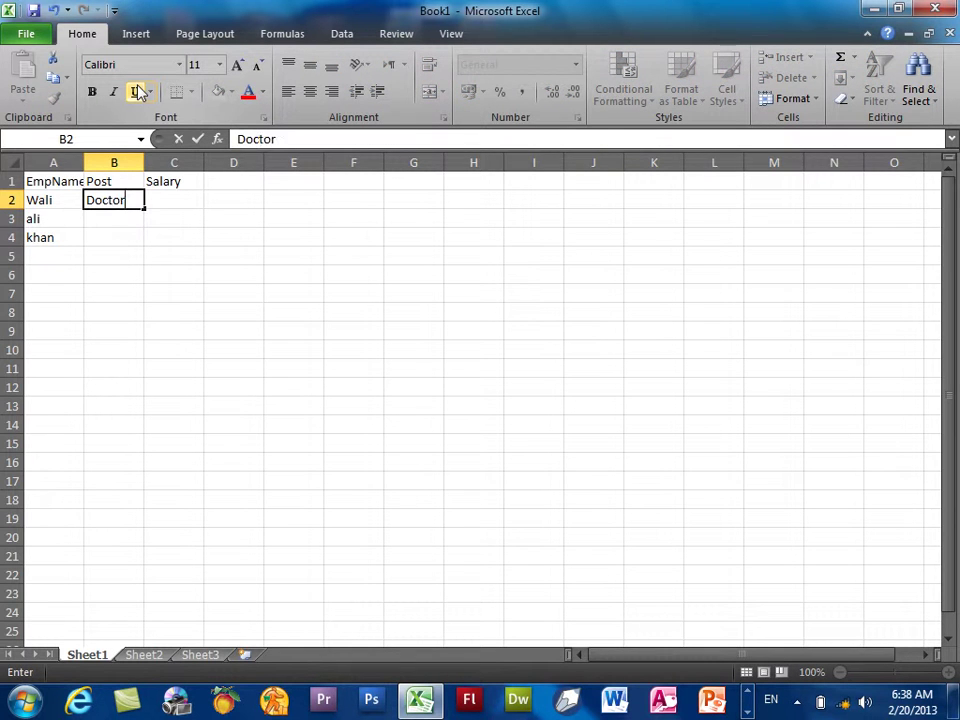
key(Return)
text(worker)
key(Return)
text(former)
key(Right)
Enter the salaries 1000, 2000 and 3000 in C2:C4
key(Up)
key(Up)
text(1)
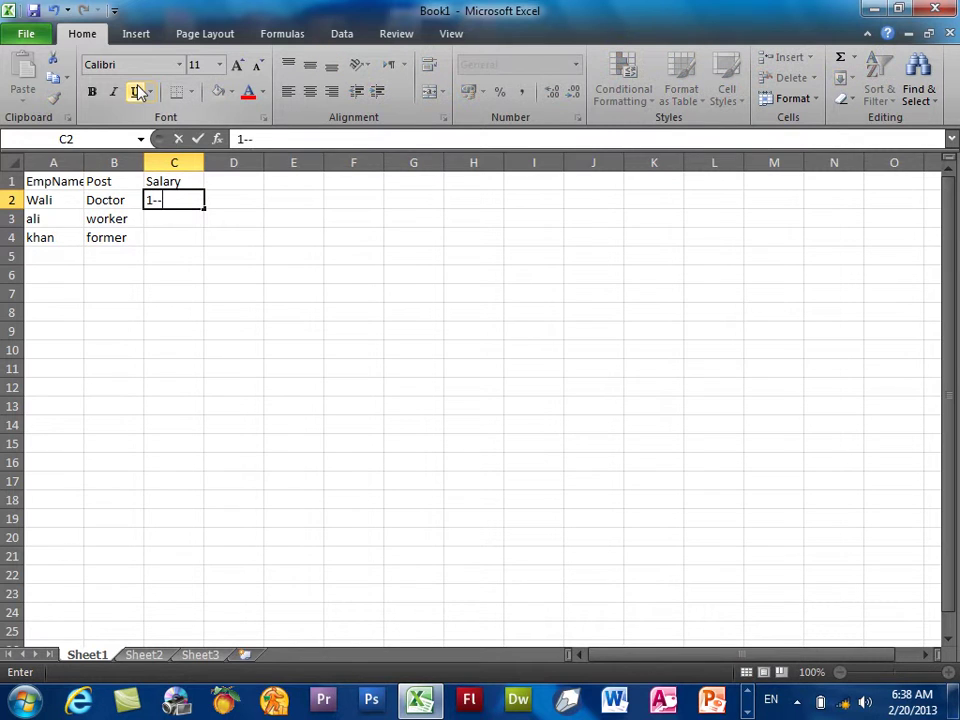
text(000)
key(Return)
text(2000)
key(Return)
text(3000)
key(Return)
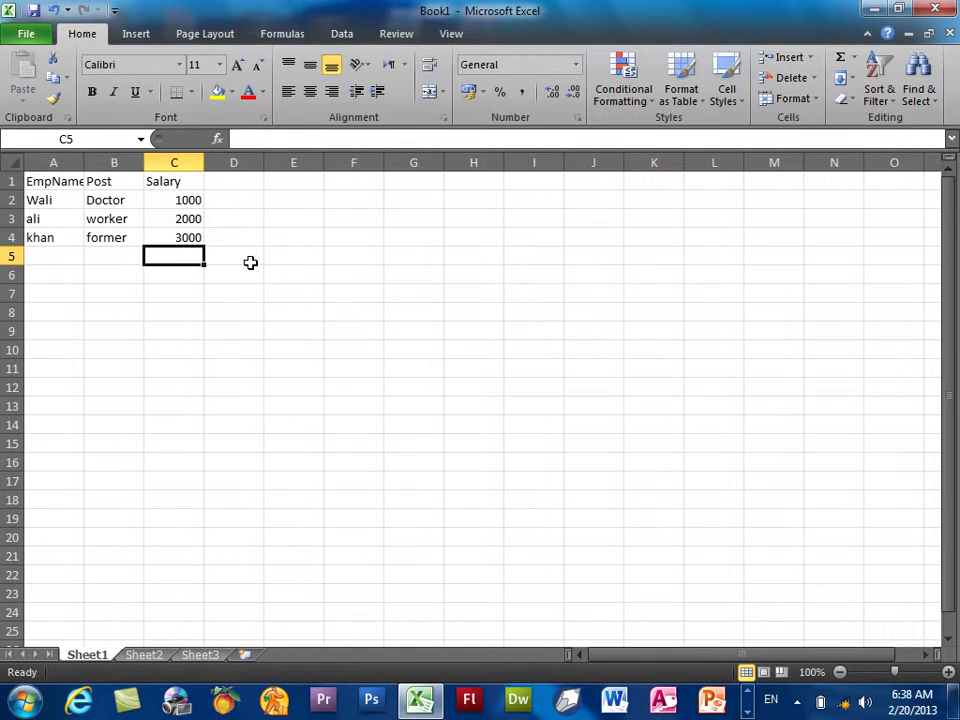
Select the salary cells C2:C4 and bring up the Conditional Formatting options
drag(168, 198, 169, 238)
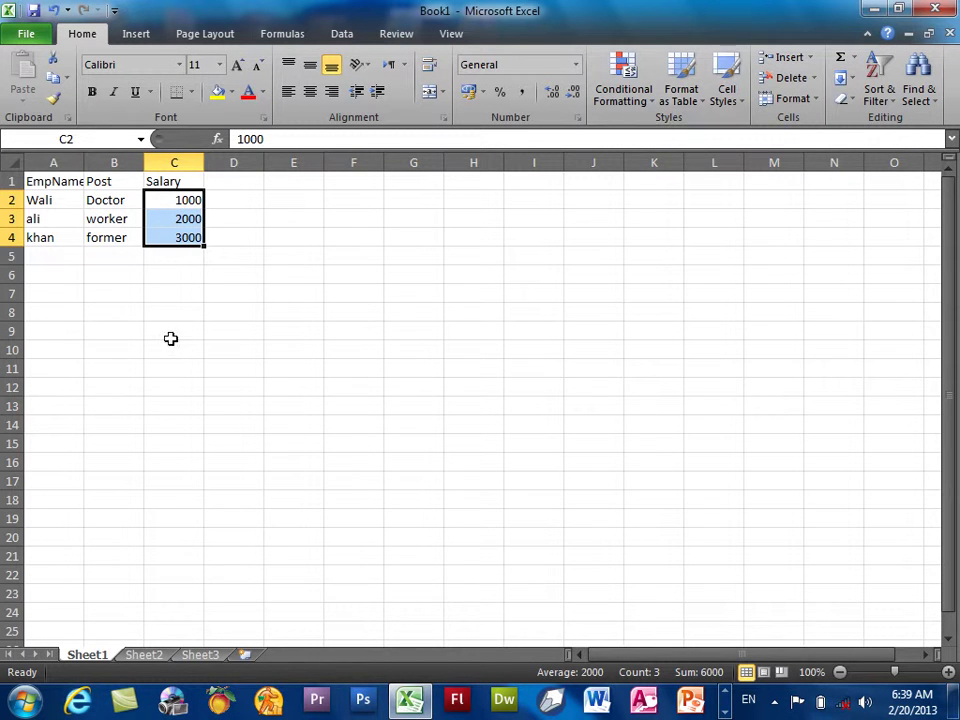
click(648, 112)
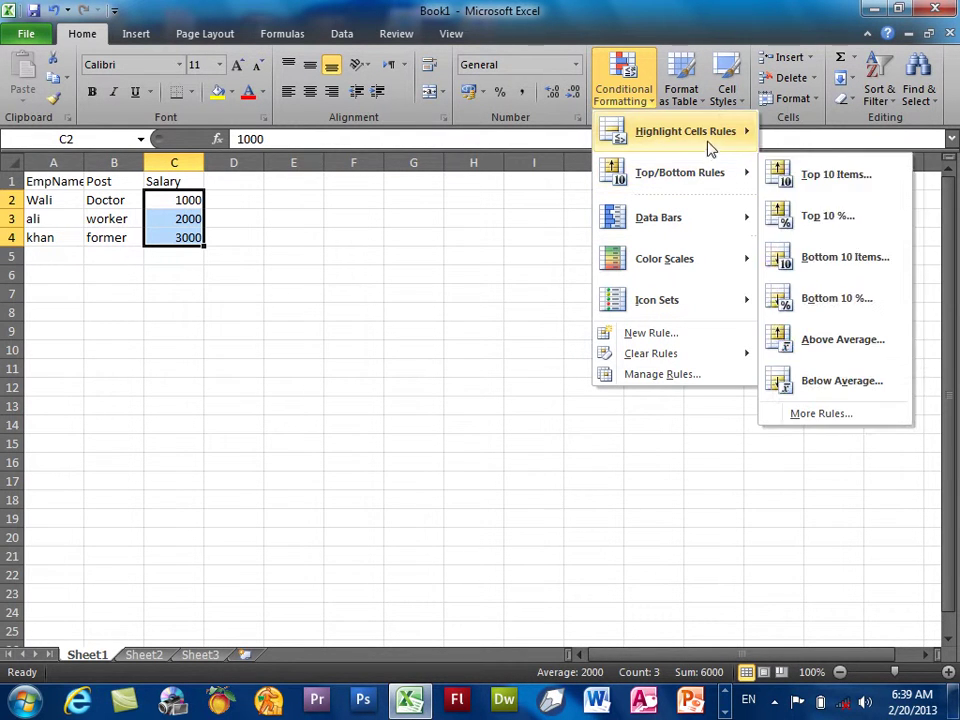
mouse_move(685, 131)
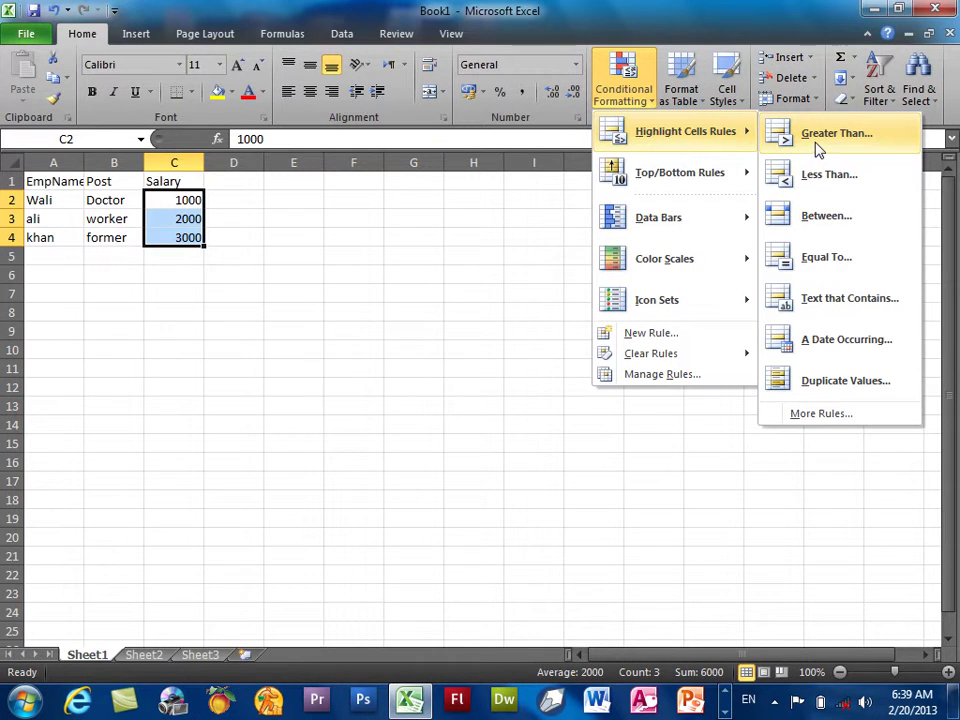
Add a Greater Than 1000 rule with Red Border to the selected salaries
click(817, 143)
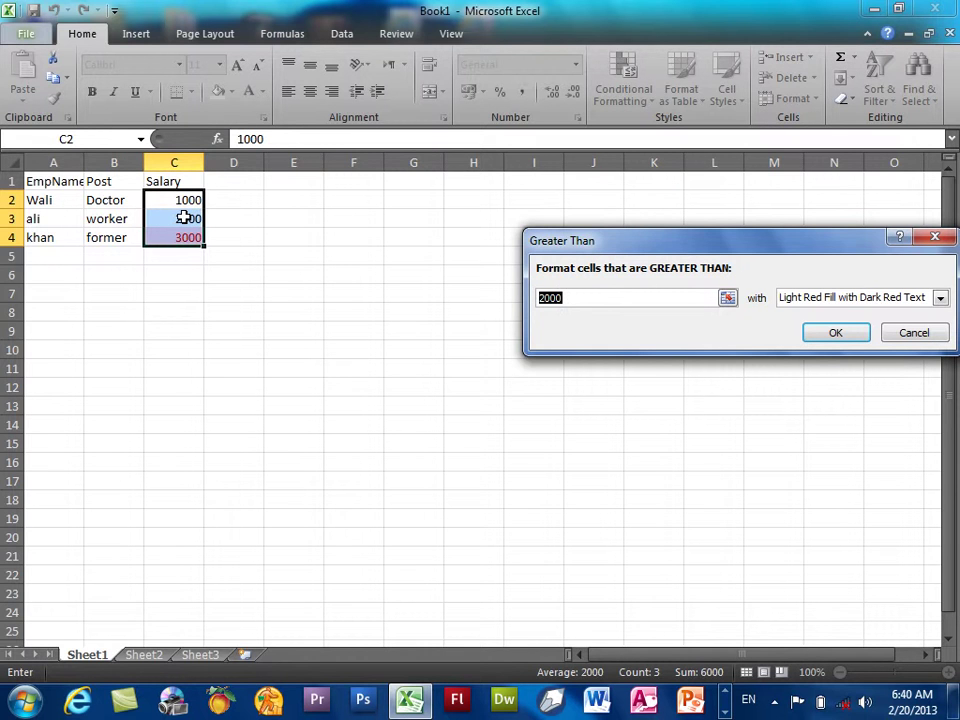
text(100)
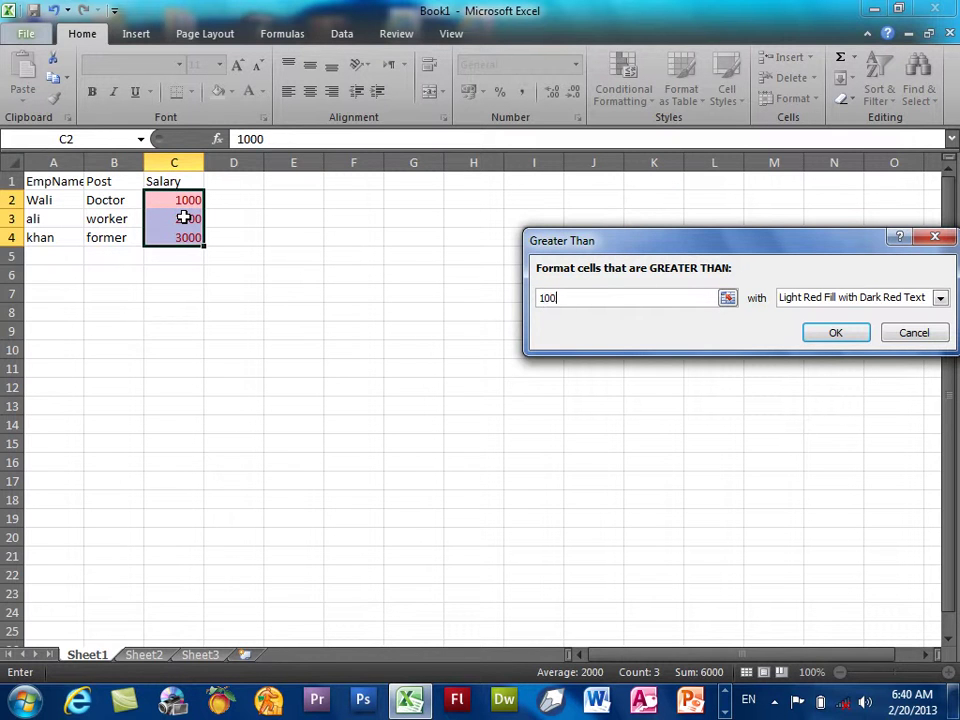
text(0)
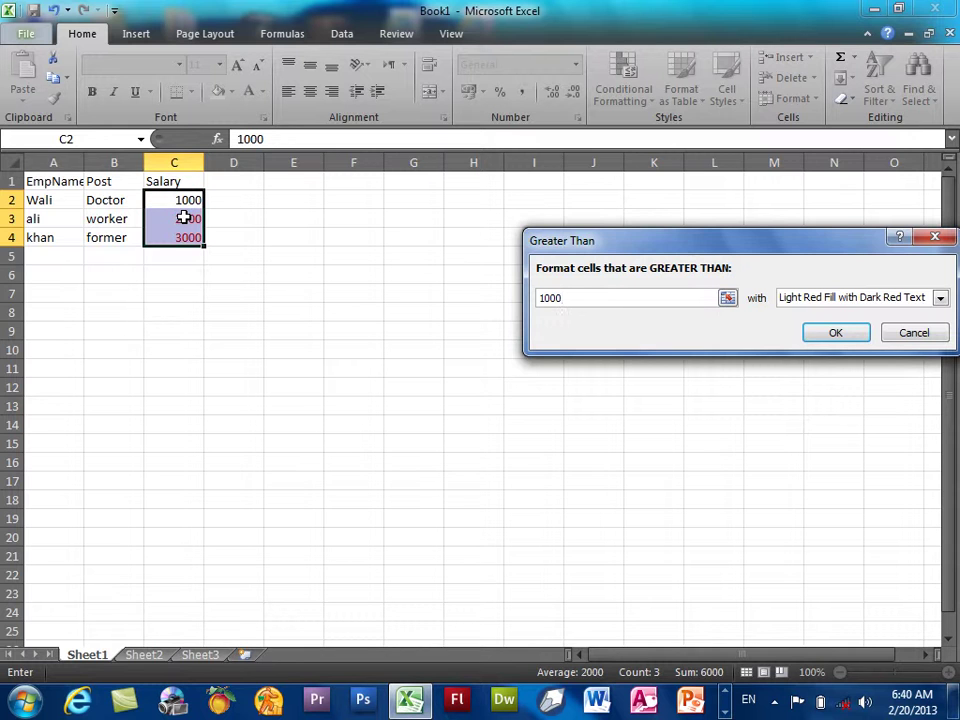
click(788, 298)
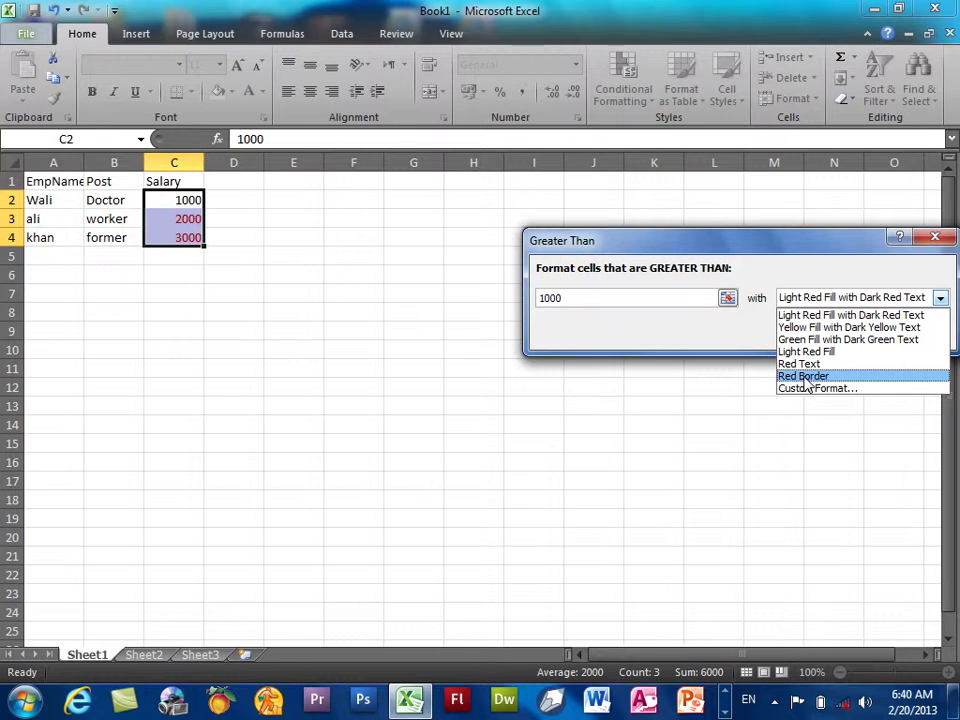
click(804, 377)
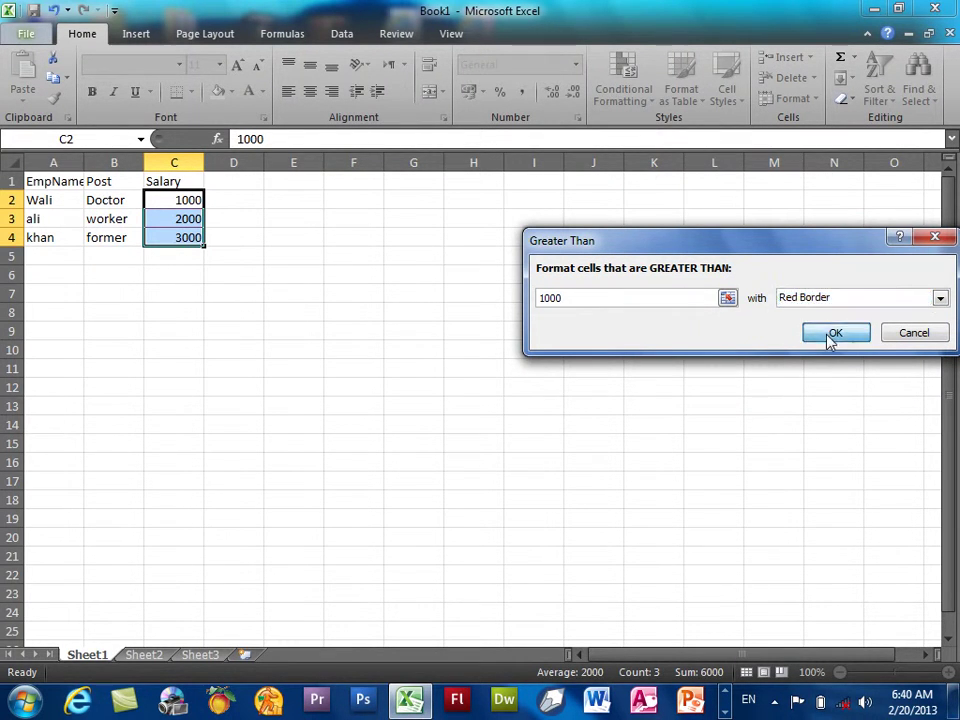
click(831, 336)
click(435, 411)
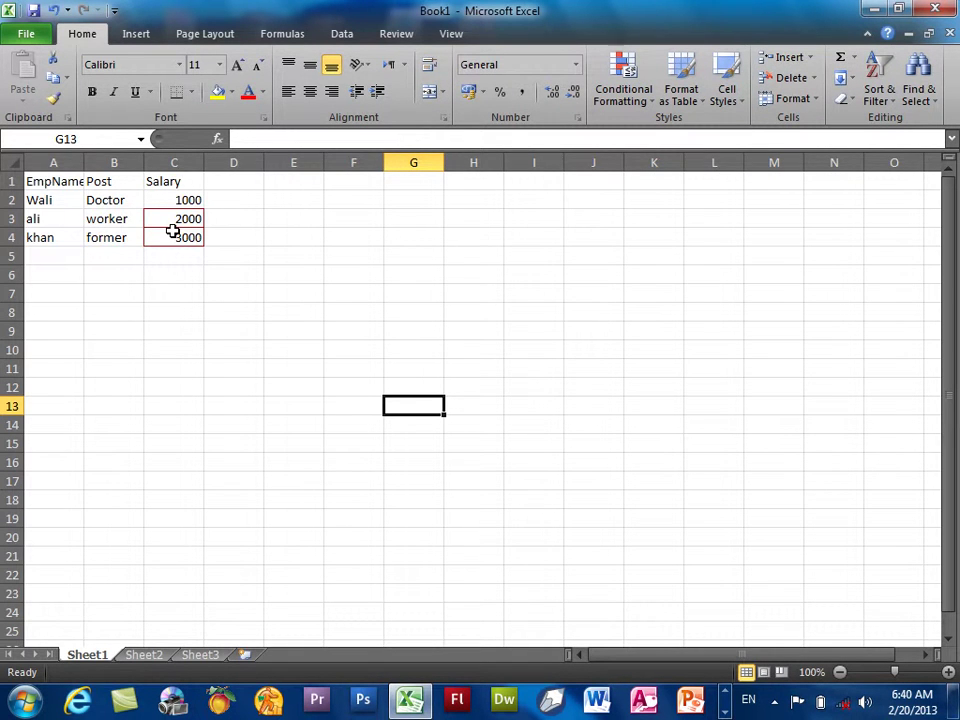
Select salary cells C2:C11 and bring up the Conditional Formatting options
drag(180, 198, 180, 241)
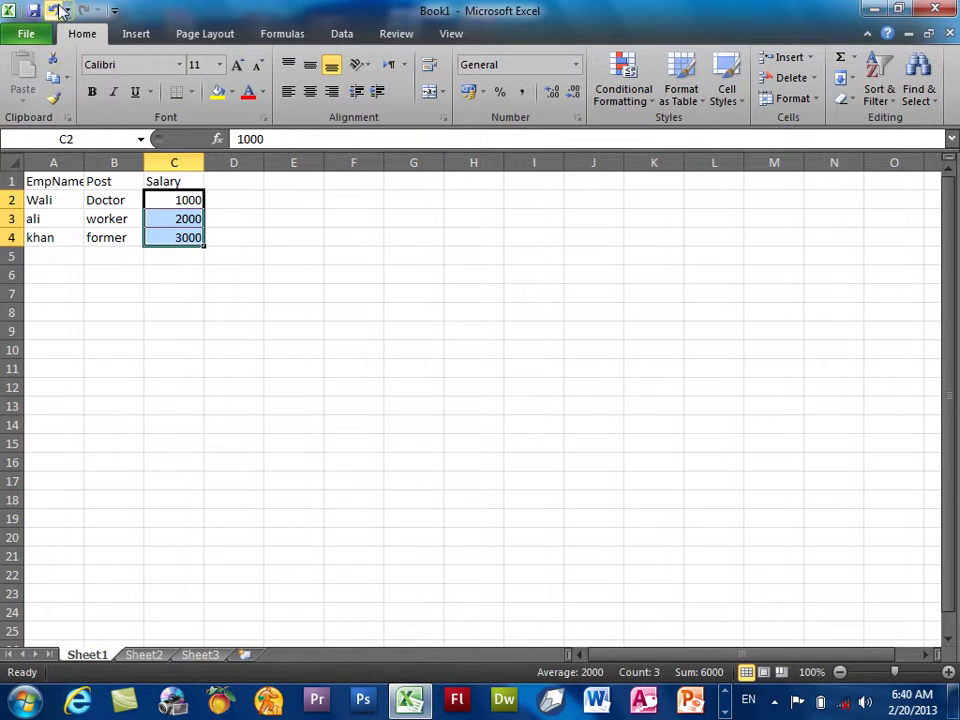
click(618, 92)
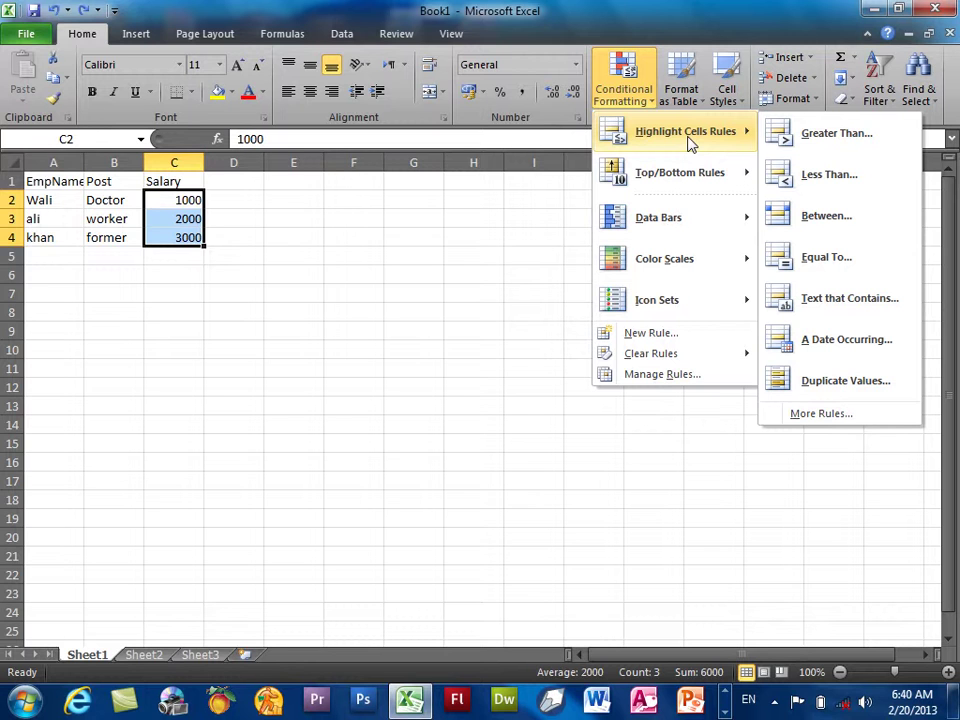
mouse_move(685, 131)
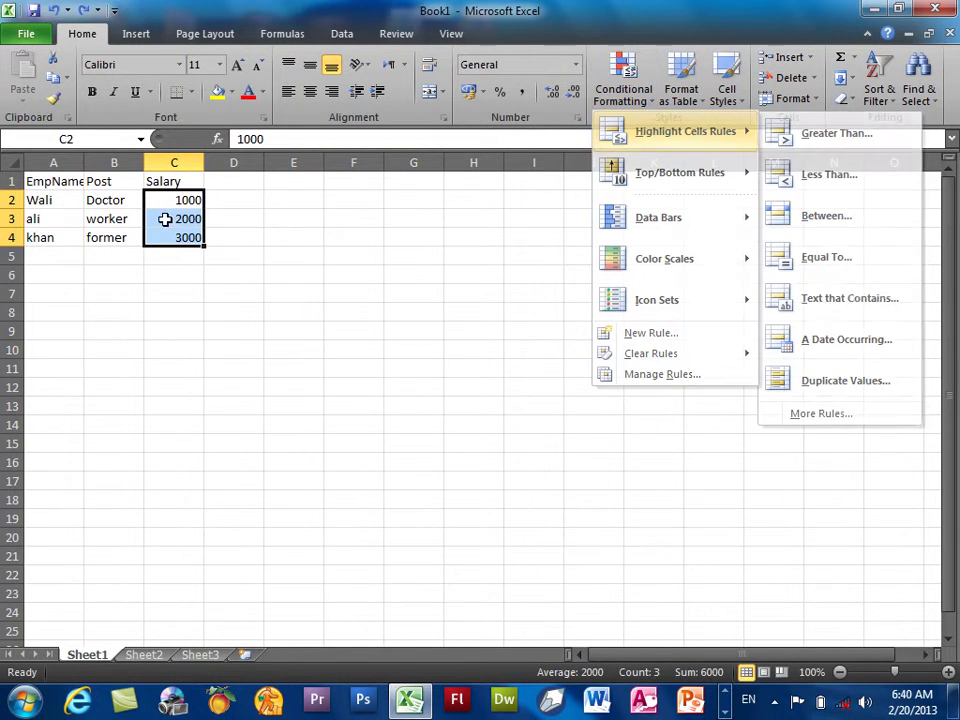
drag(174, 200, 171, 360)
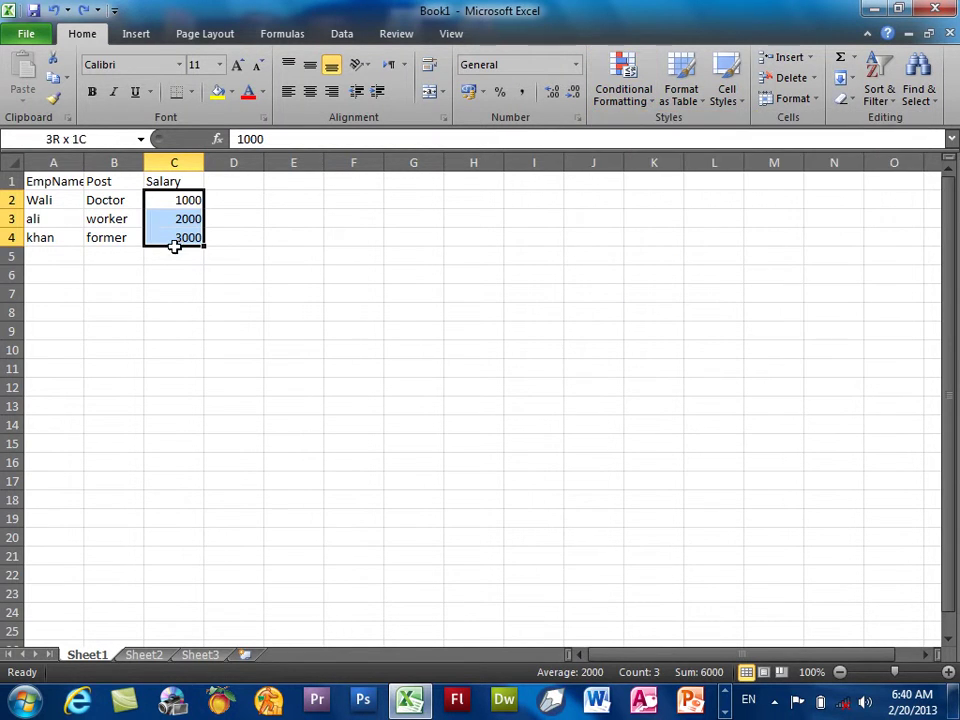
click(622, 85)
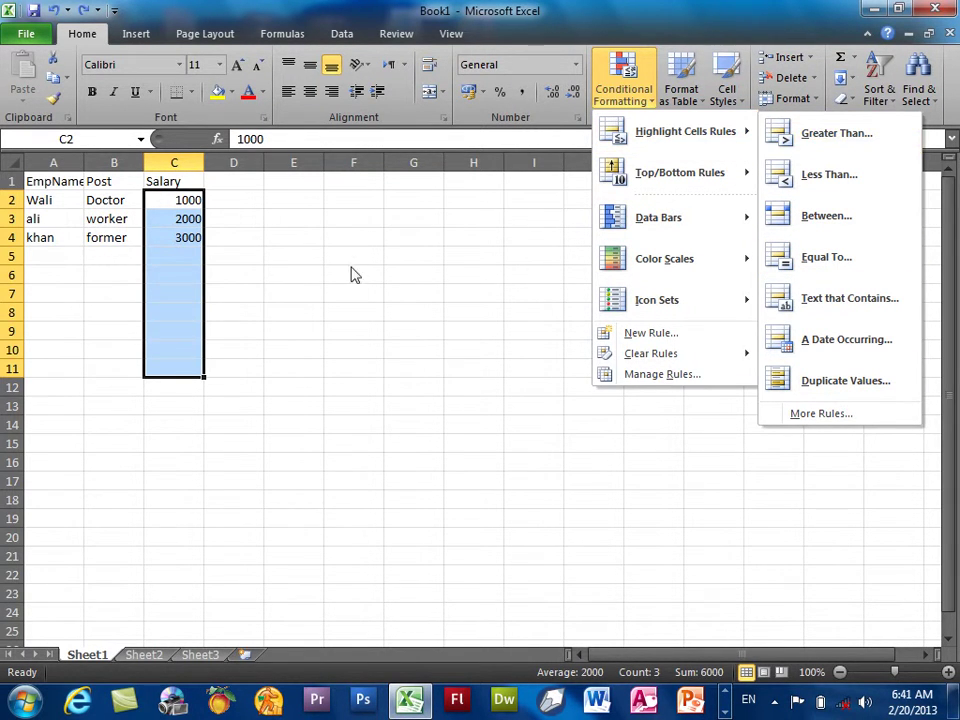
Apply a Greater Than 500 rule with Red Text to C2:C11
click(817, 142)
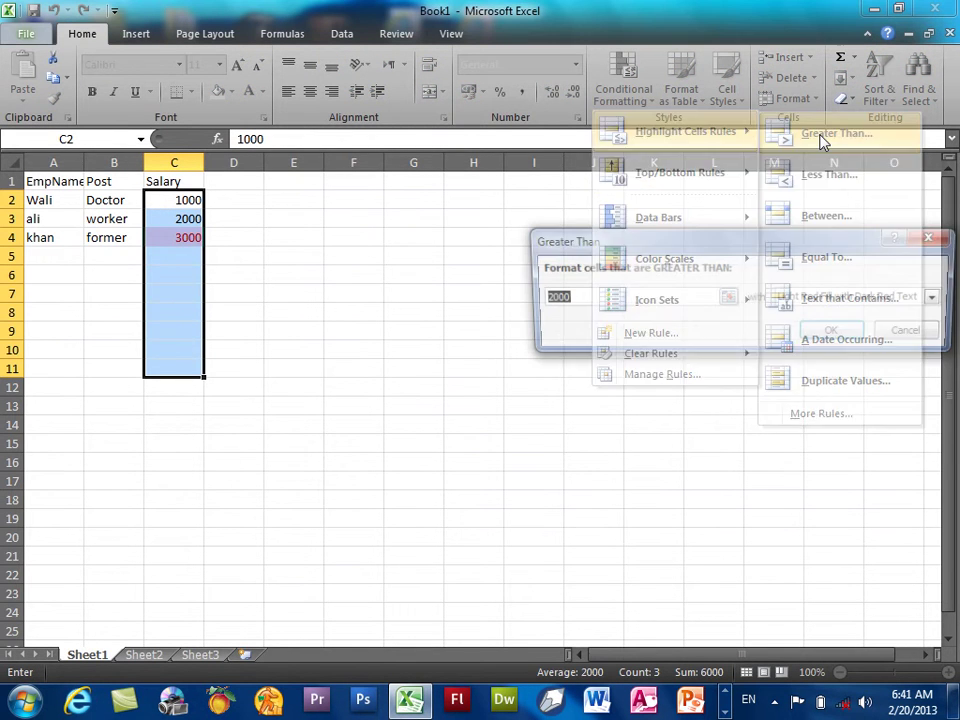
text(1)
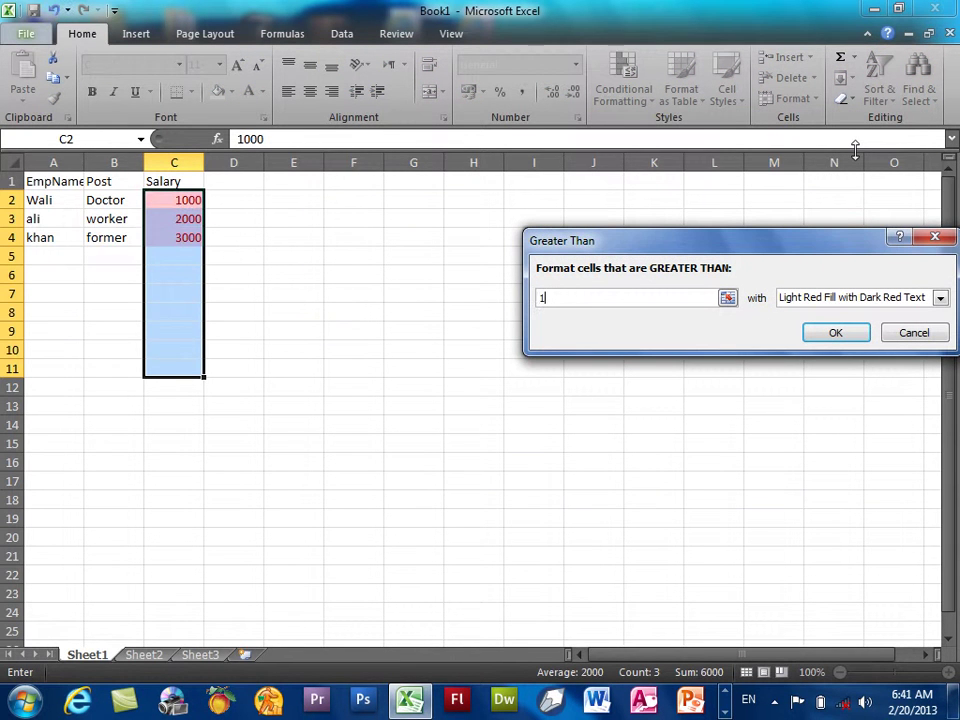
key(BackSpace)
text(00)
click(870, 298)
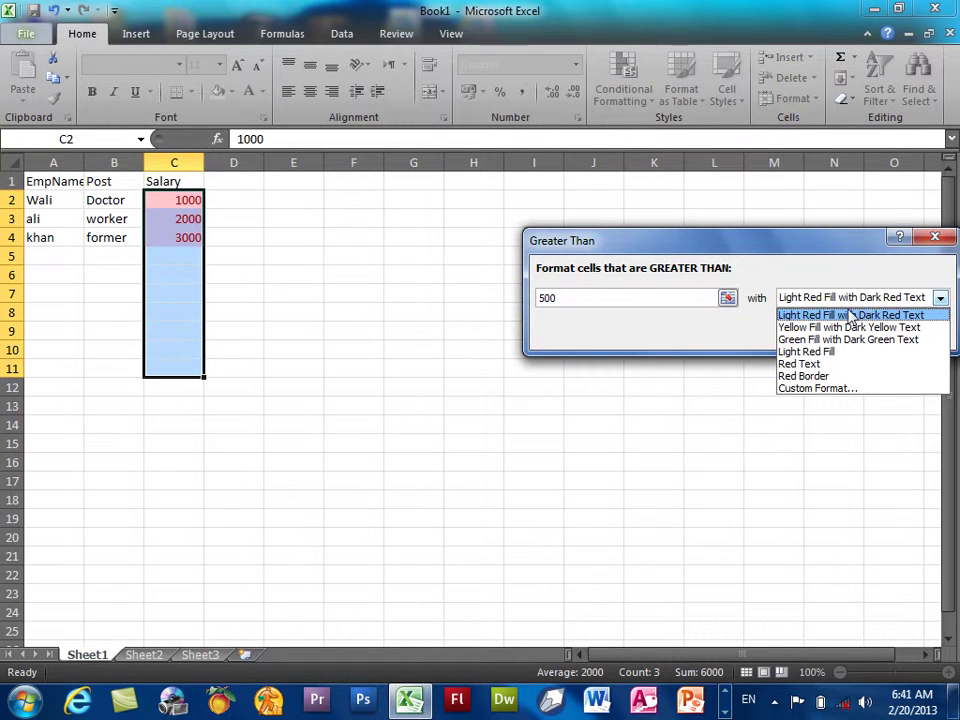
click(831, 365)
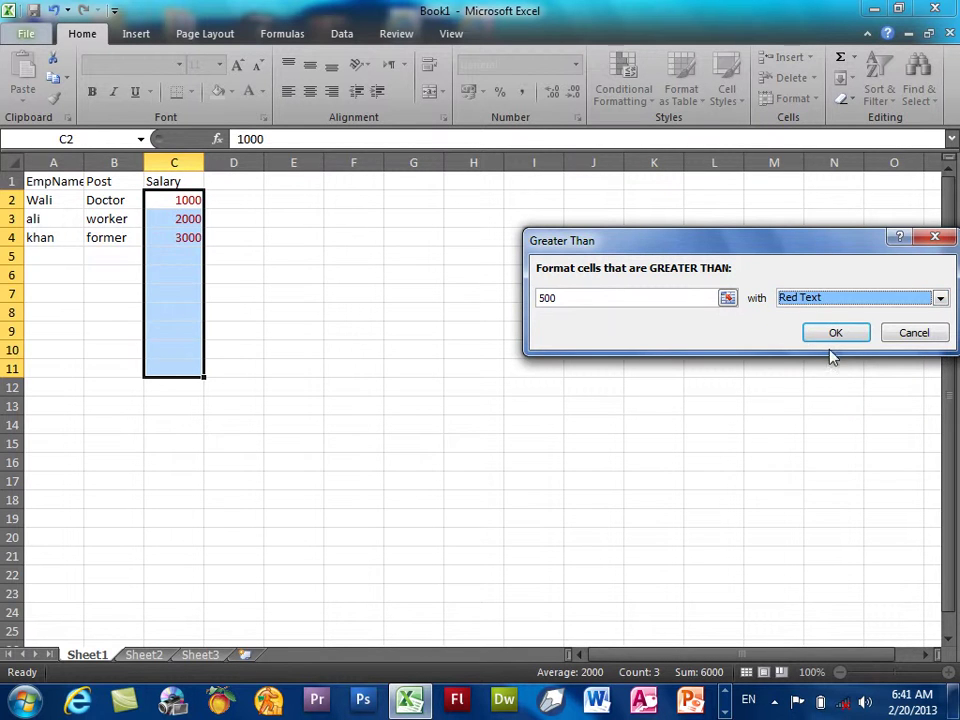
click(835, 334)
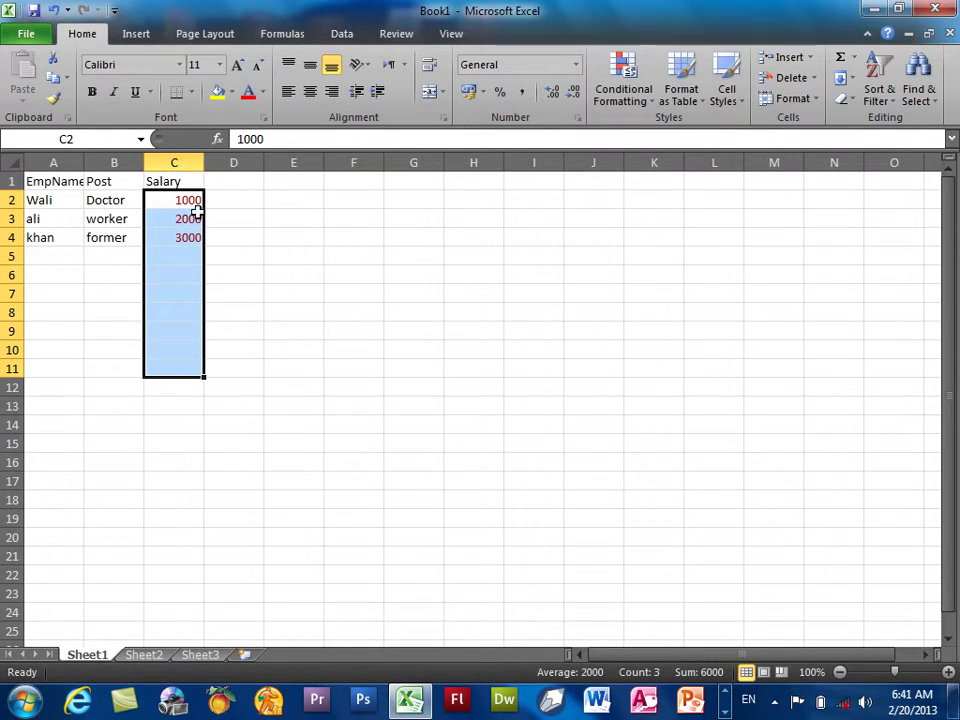
click(183, 255)
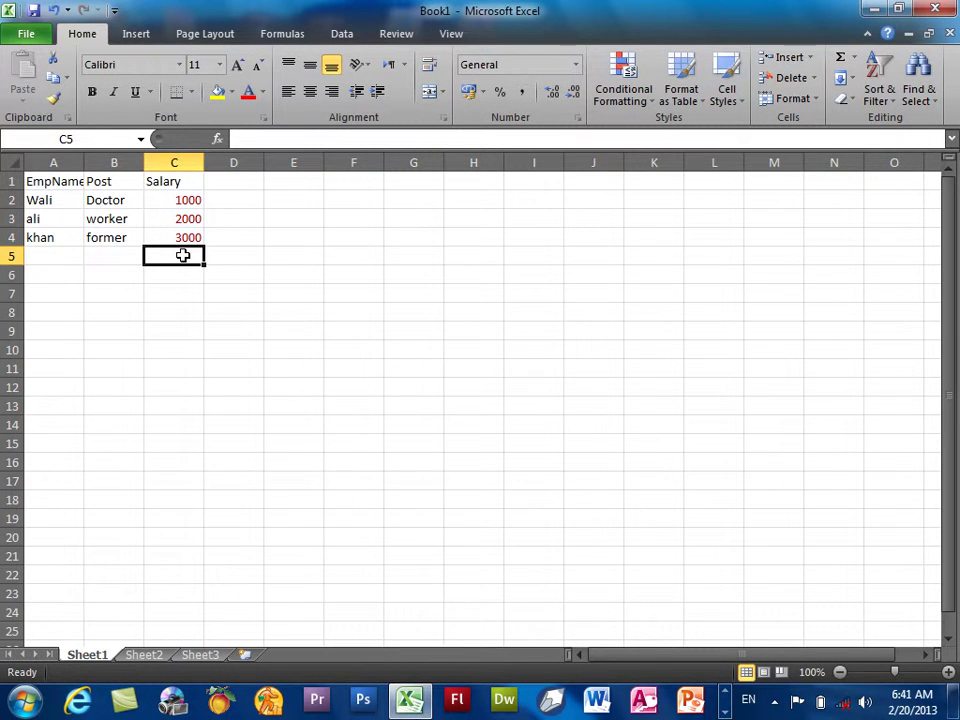
Enter test salaries 500, 501 and 499 in C5:C7
text(500)
key(Return)
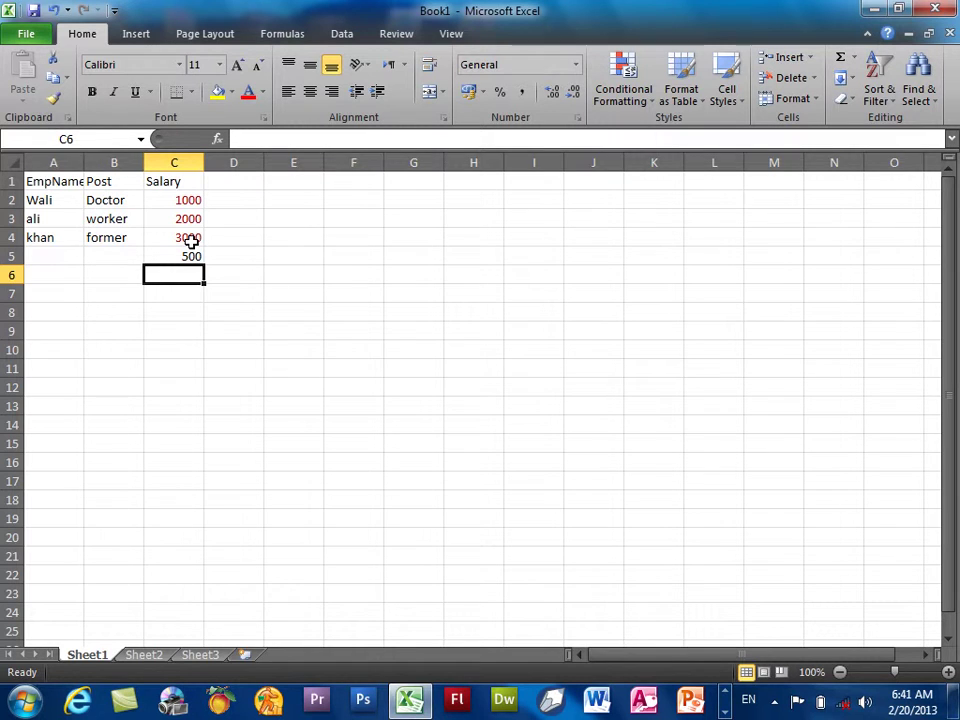
text(5001)
key(Return)
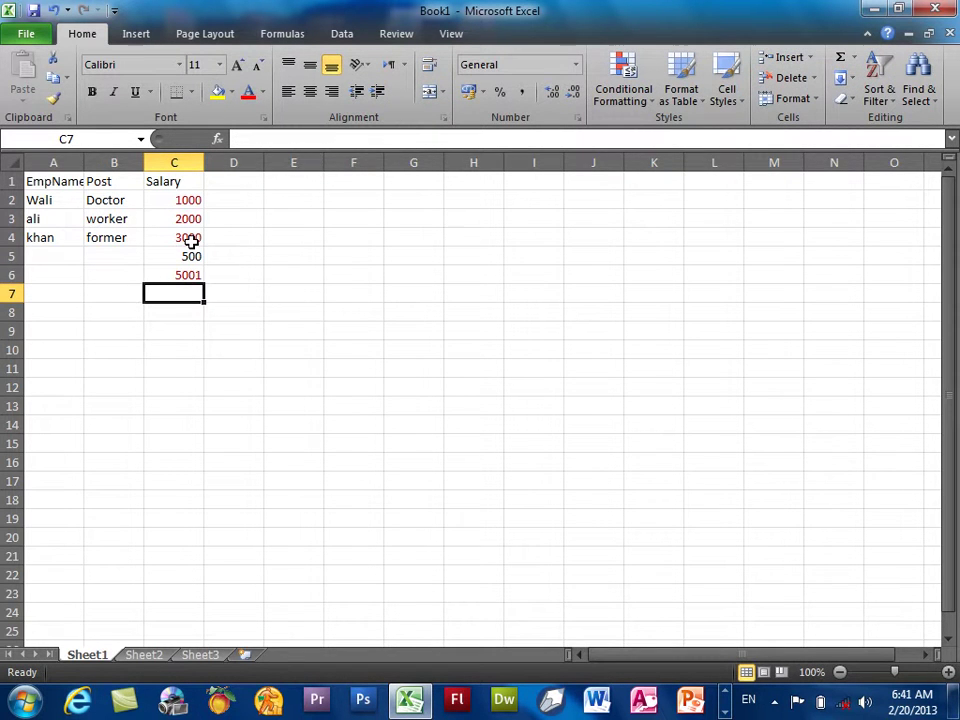
key(Up)
text(50)
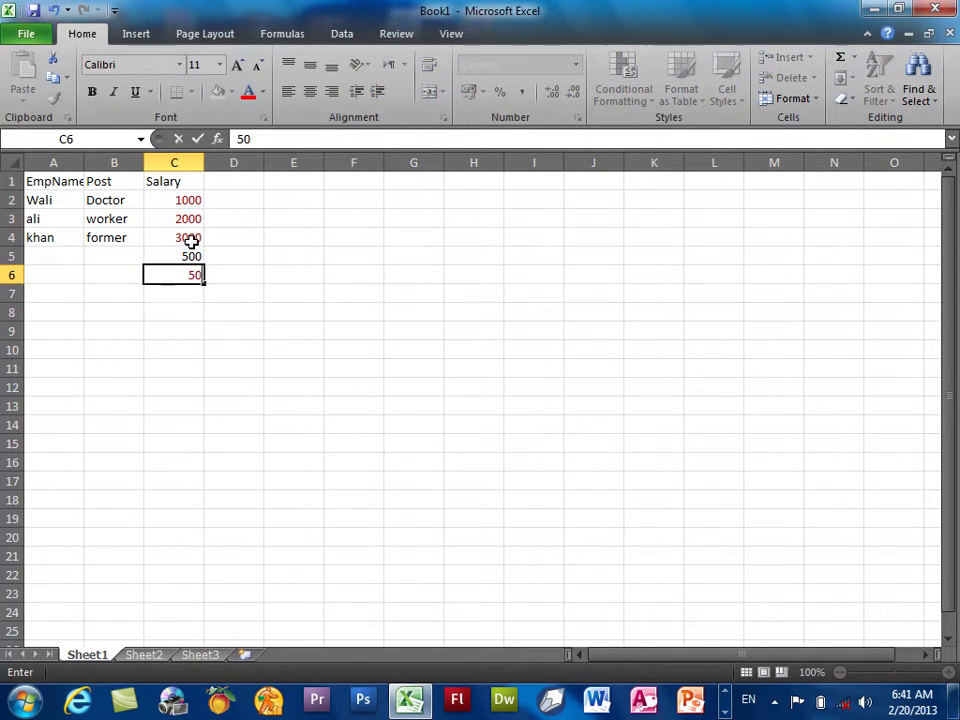
text(1)
key(Return)
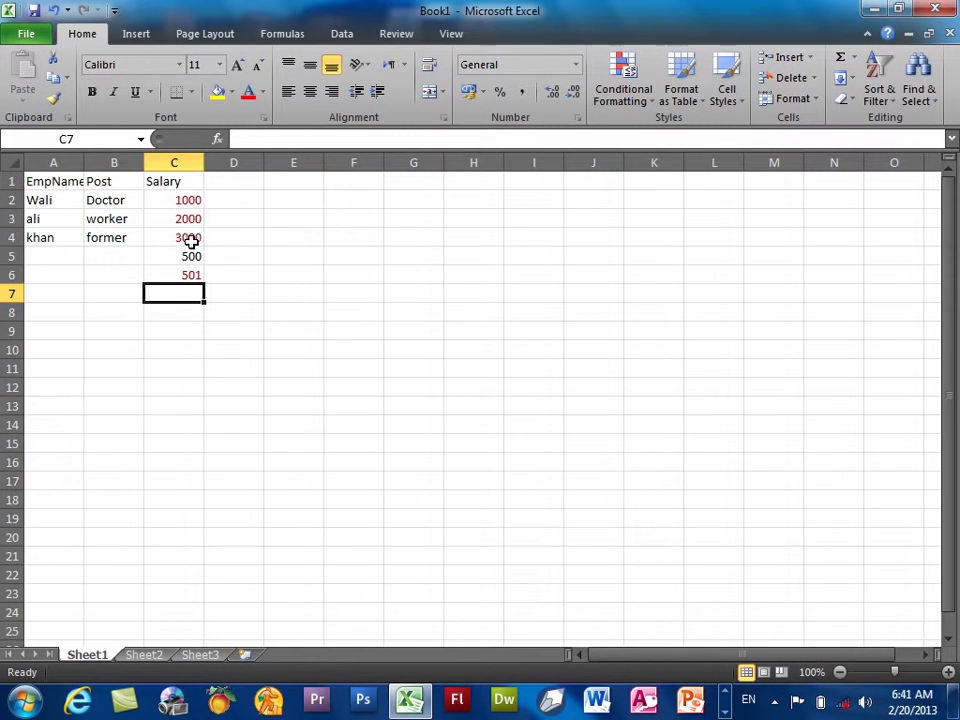
text(499)
key(Return)
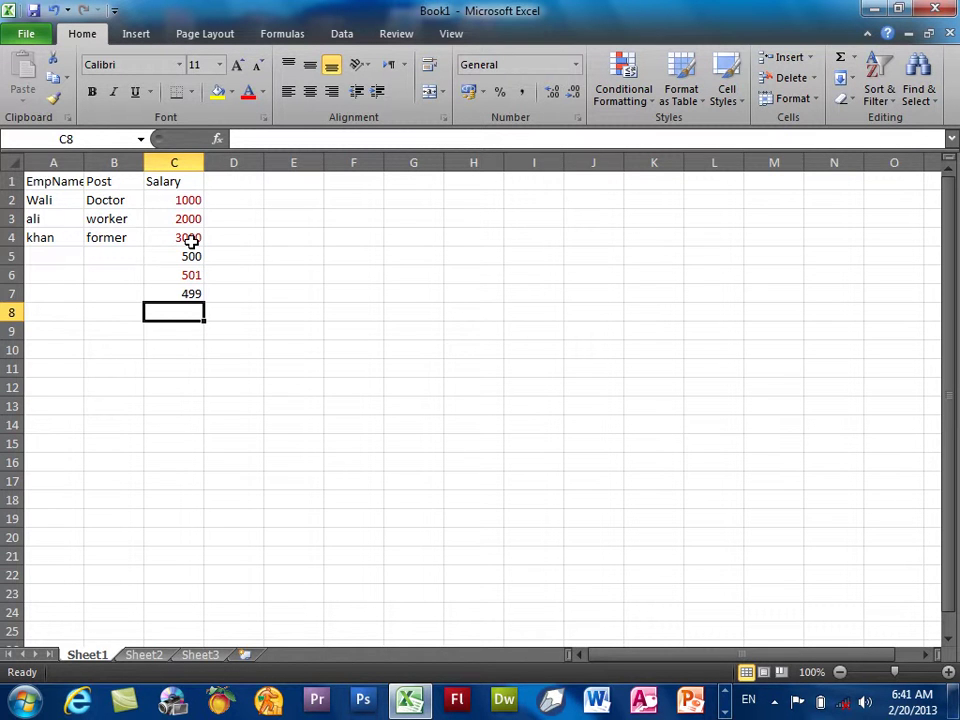
Undo the four test-value entries in C5:C7
click(55, 10)
click(55, 10)
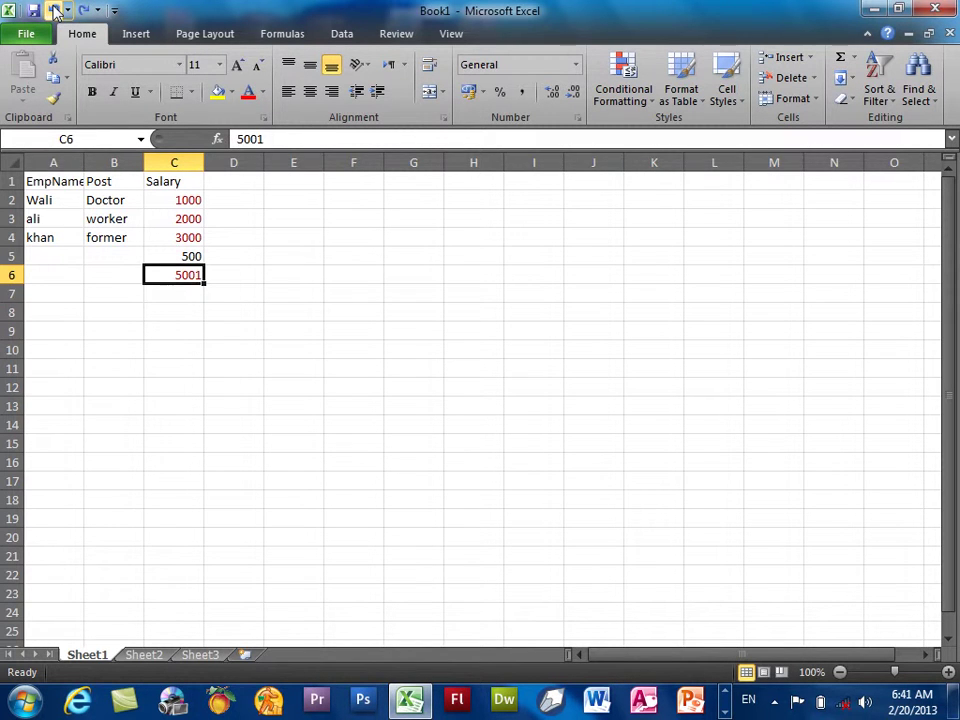
click(55, 10)
click(55, 10)
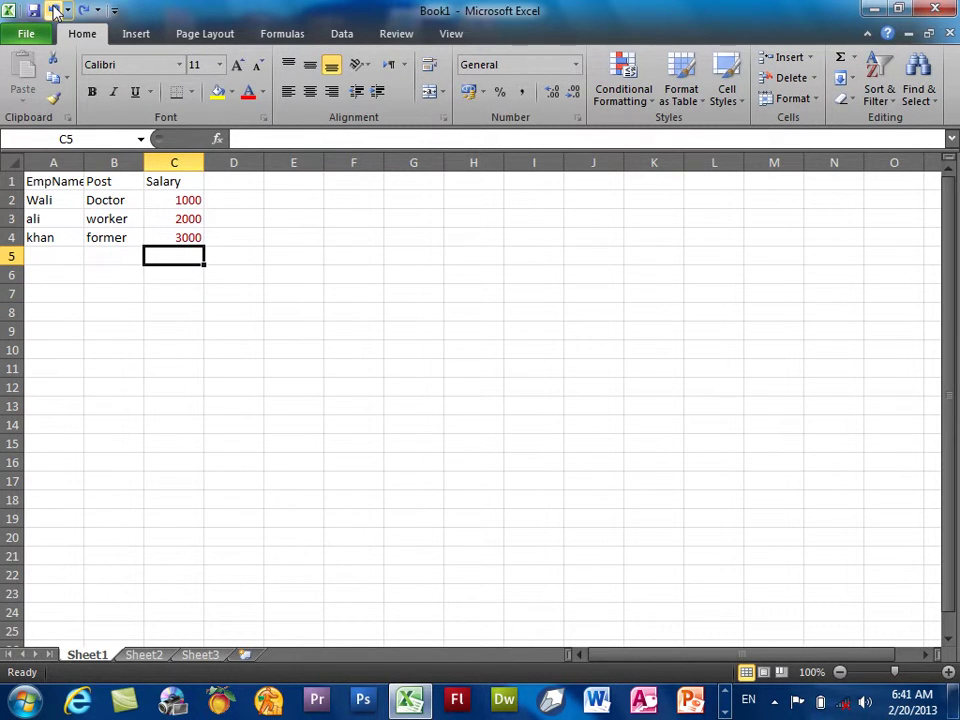
Replace the red-text rule with a Less Than 2000 rule using Red Border
click(55, 10)
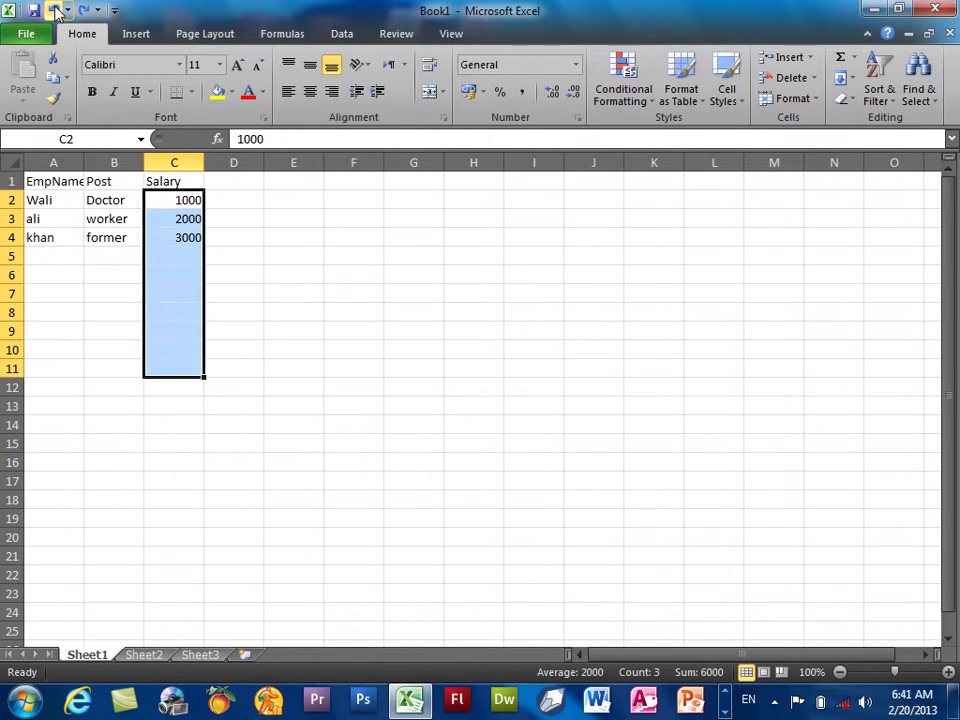
click(610, 96)
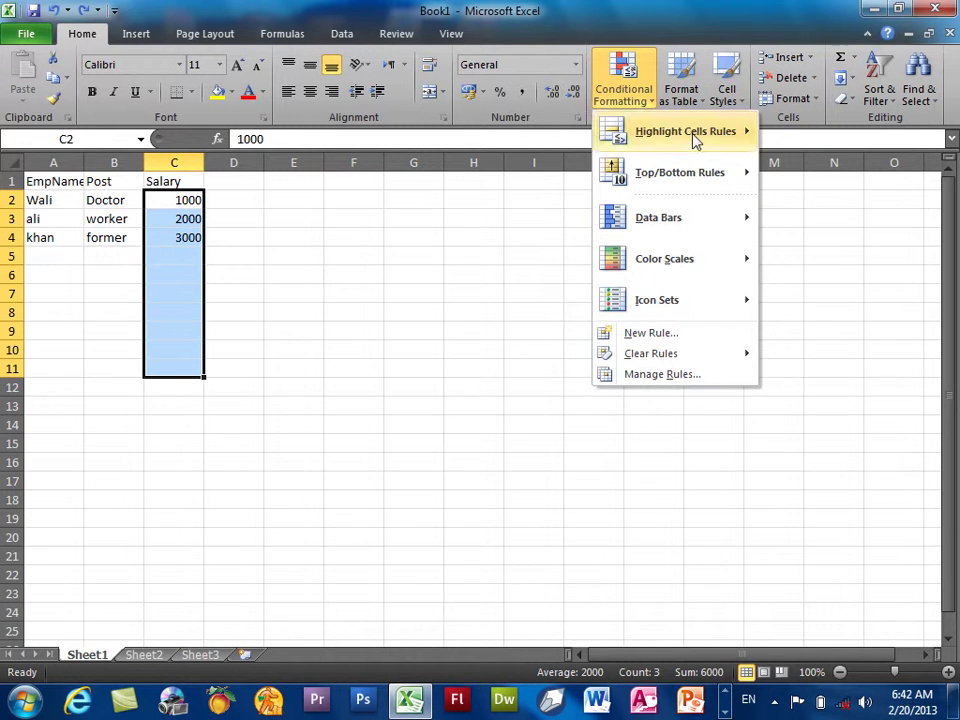
mouse_move(685, 131)
click(818, 172)
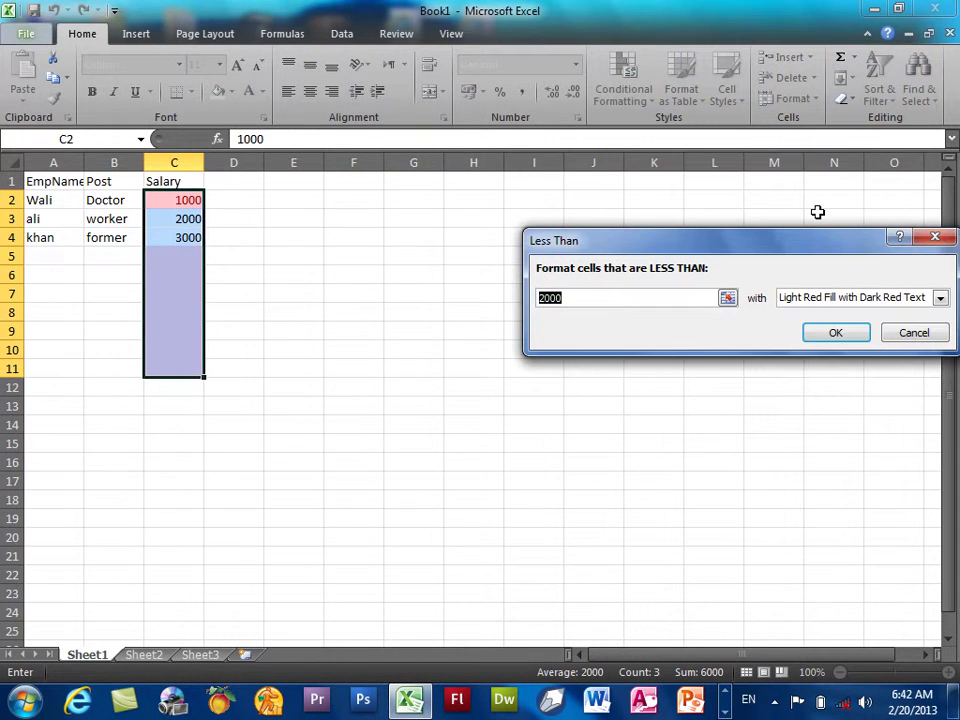
text(20)
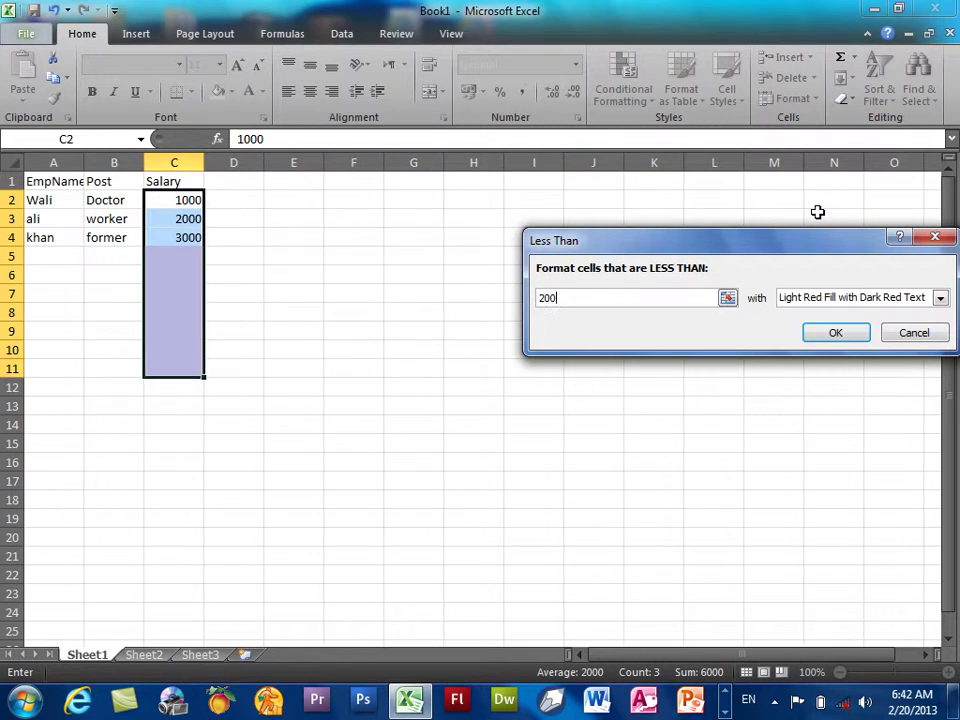
text(0)
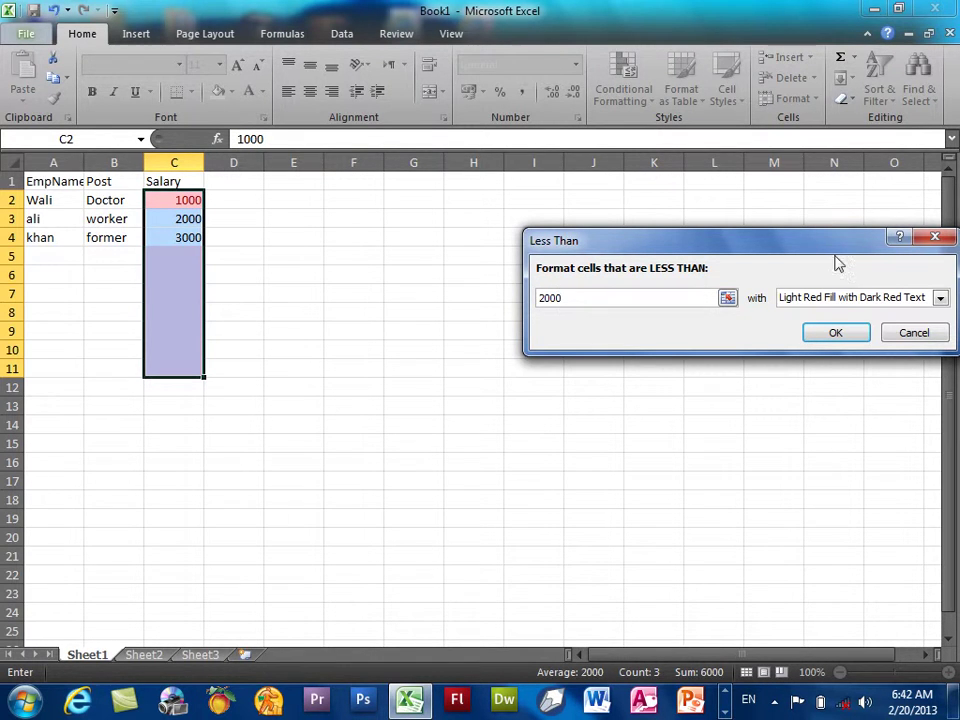
click(822, 297)
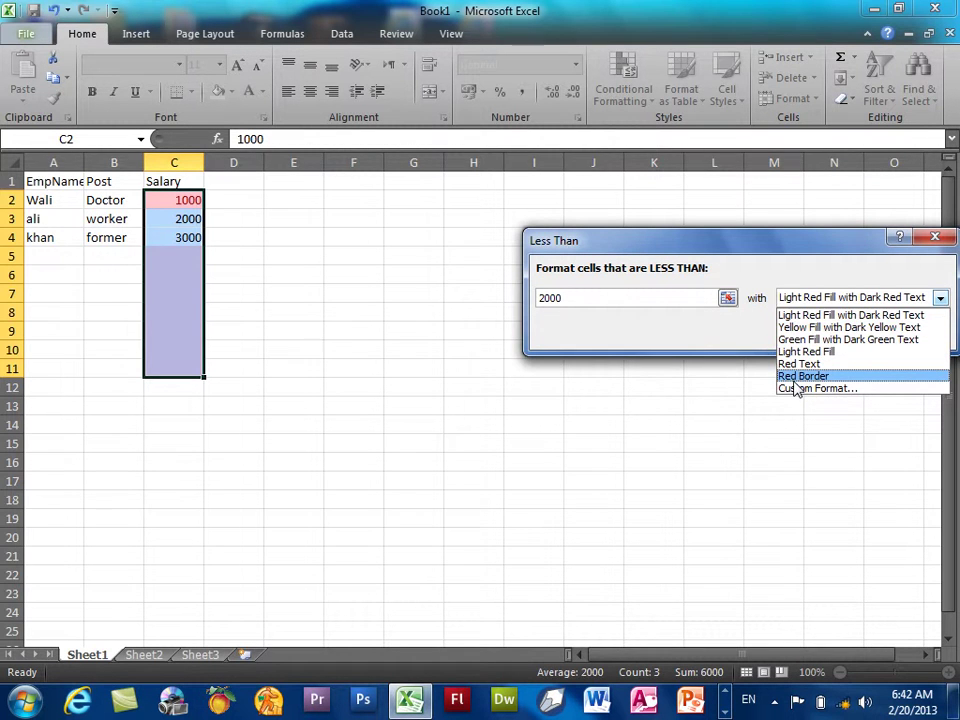
click(798, 377)
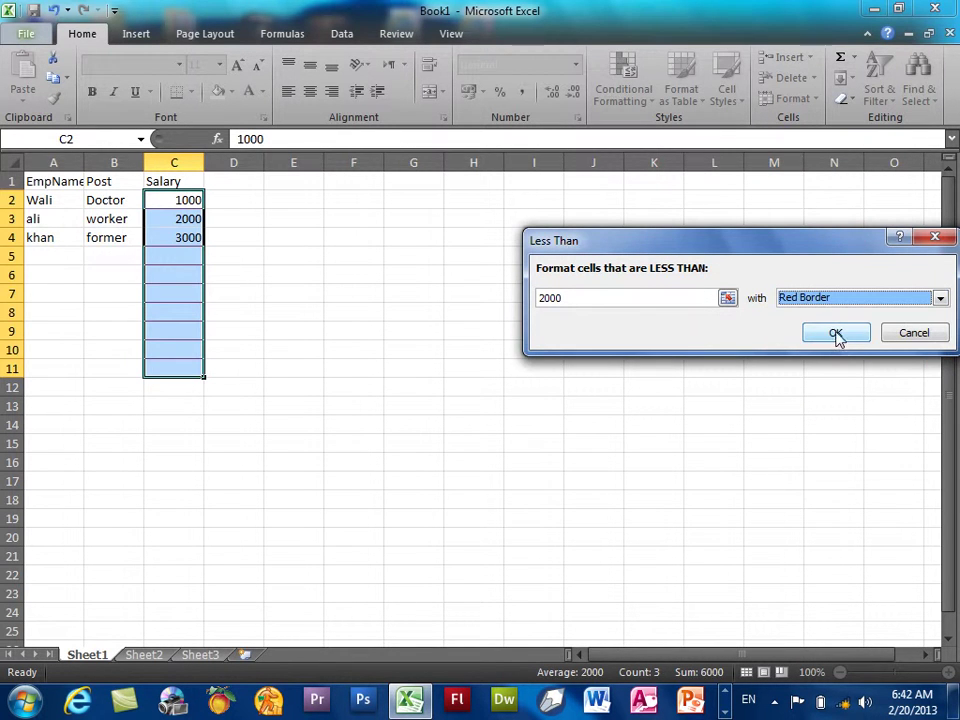
click(836, 336)
click(176, 273)
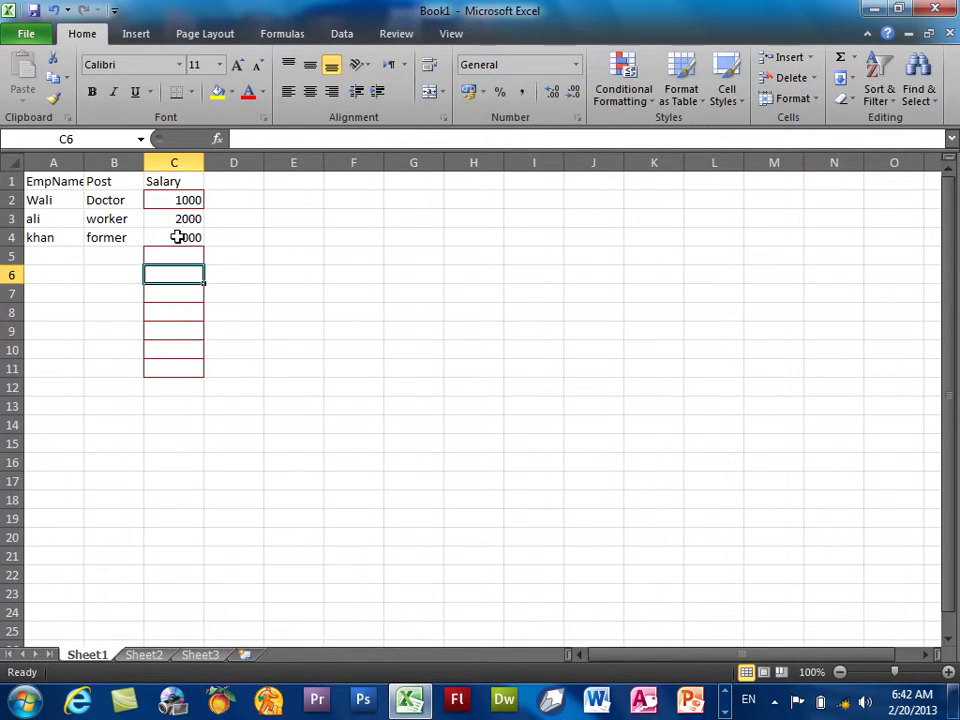
Enter test values 1, 4, 23 and 3000 in C5 and C7–C9
click(176, 232)
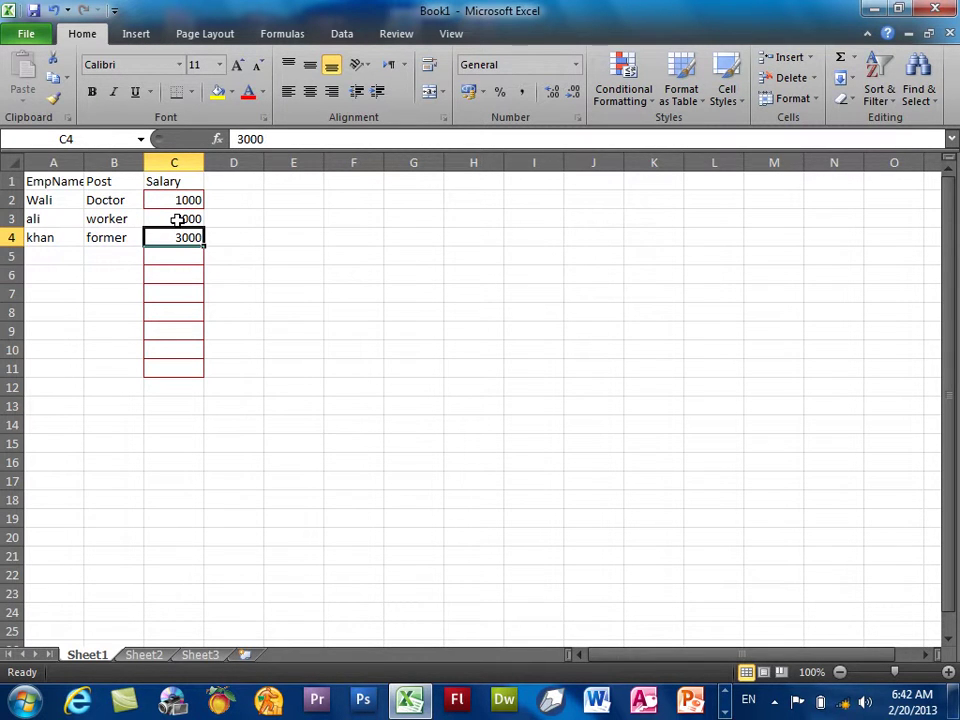
click(178, 254)
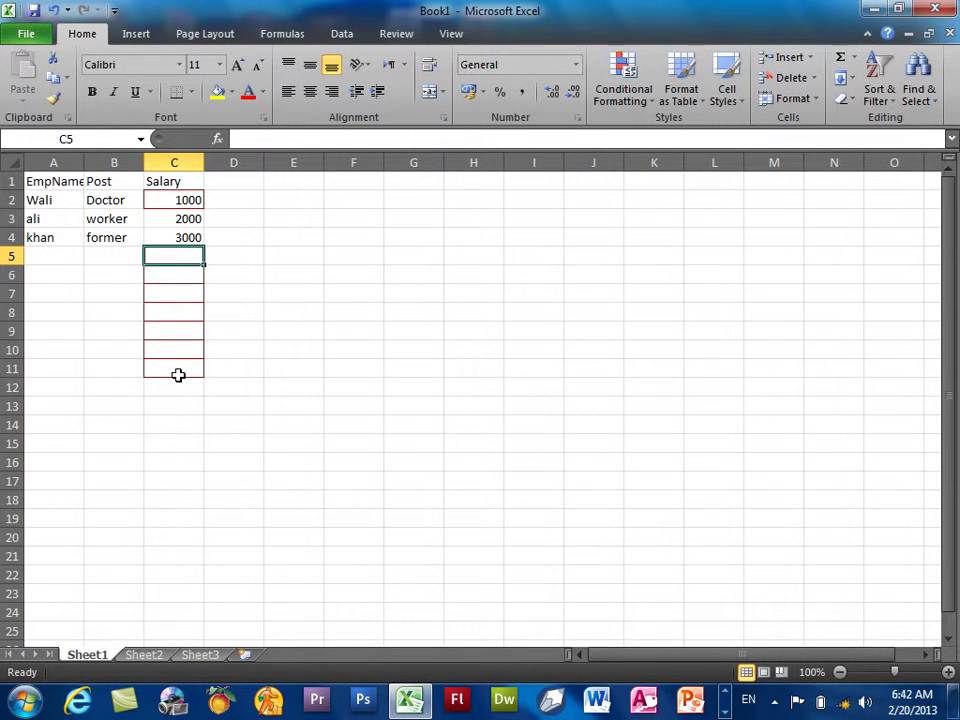
text(1)
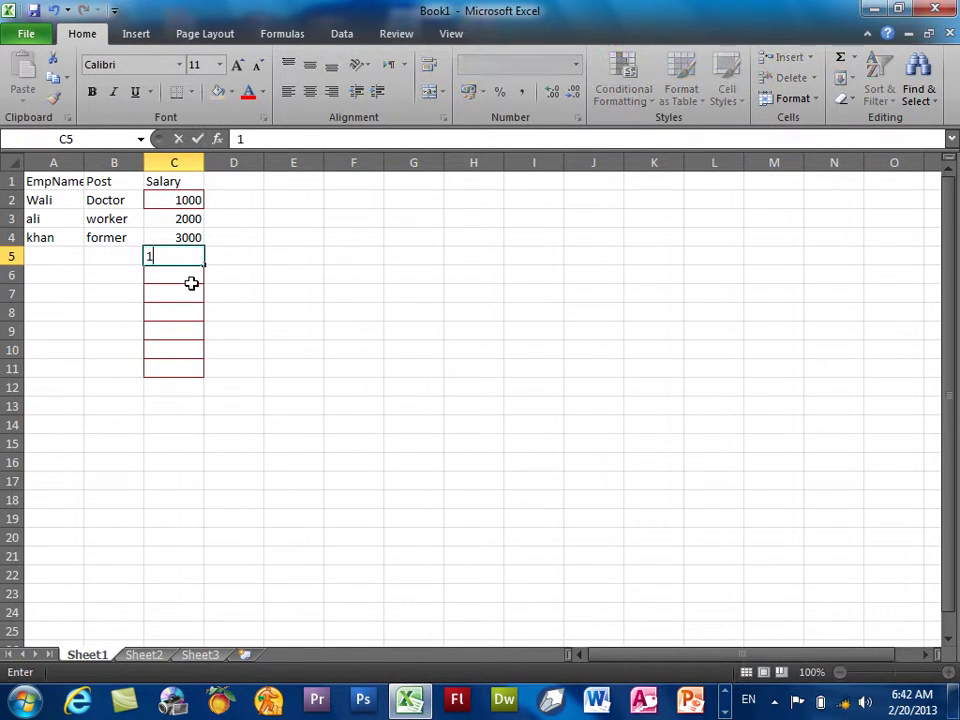
key(Return)
key(Return)
text(4)
key(Return)
text(23)
key(Return)
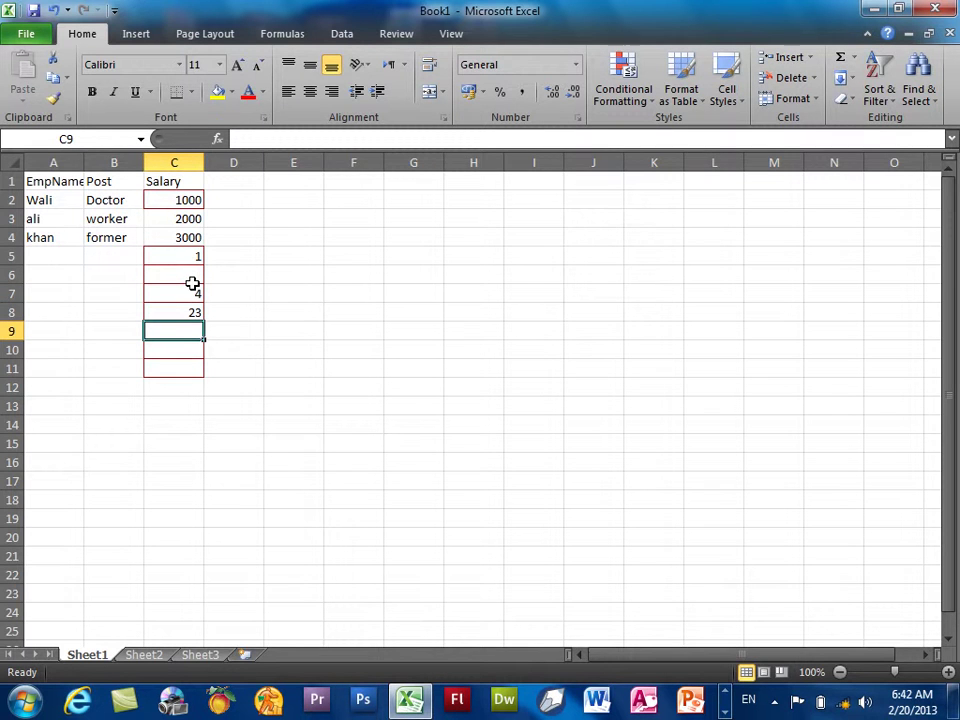
text(3000)
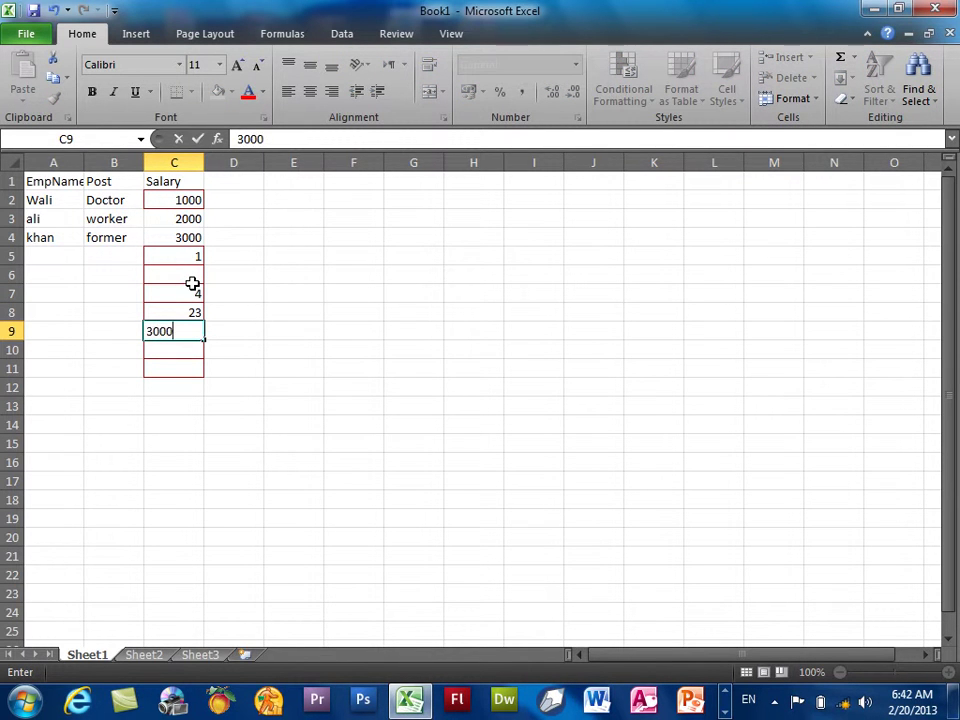
key(Return)
click(506, 382)
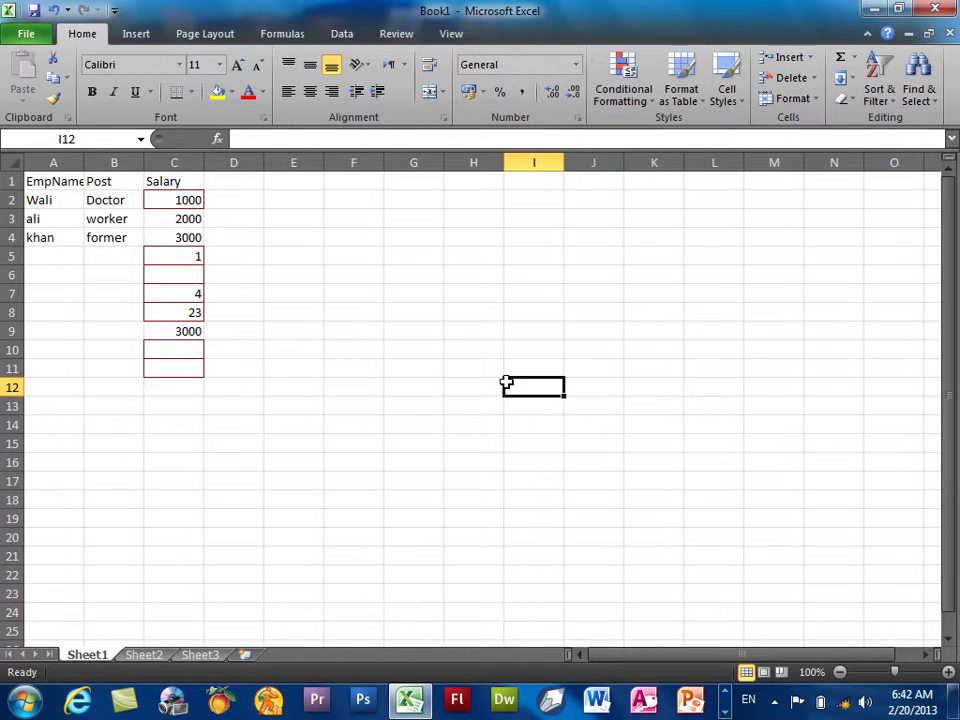
Undo the test values and red-border rule, keeping salaries 2000 and 3000
click(55, 10)
click(55, 10)
click(55, 10)
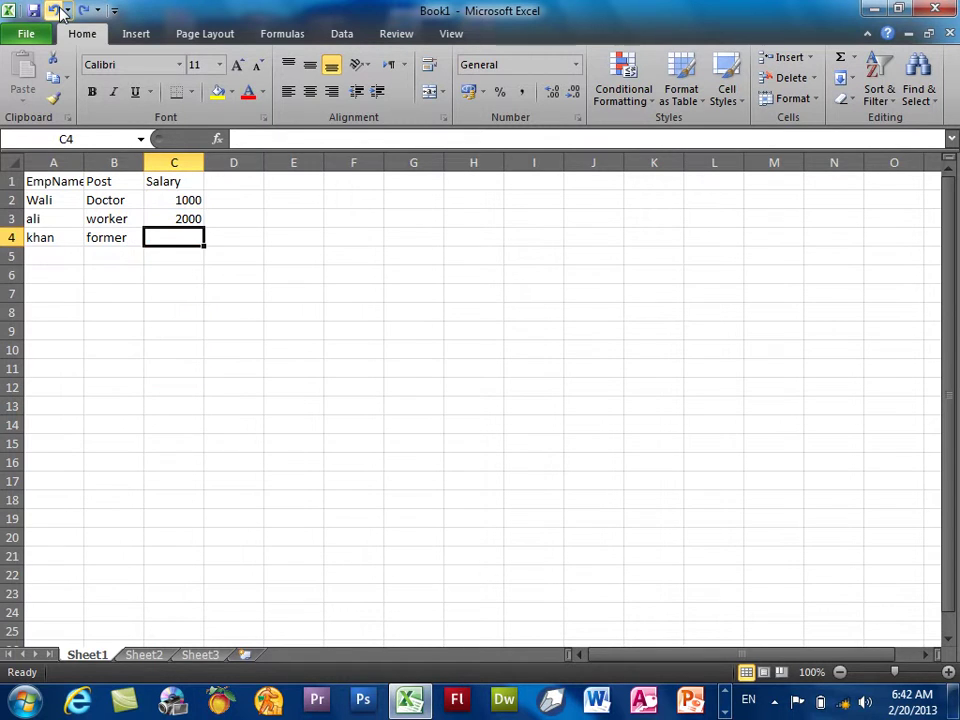
key(ctrl+z)
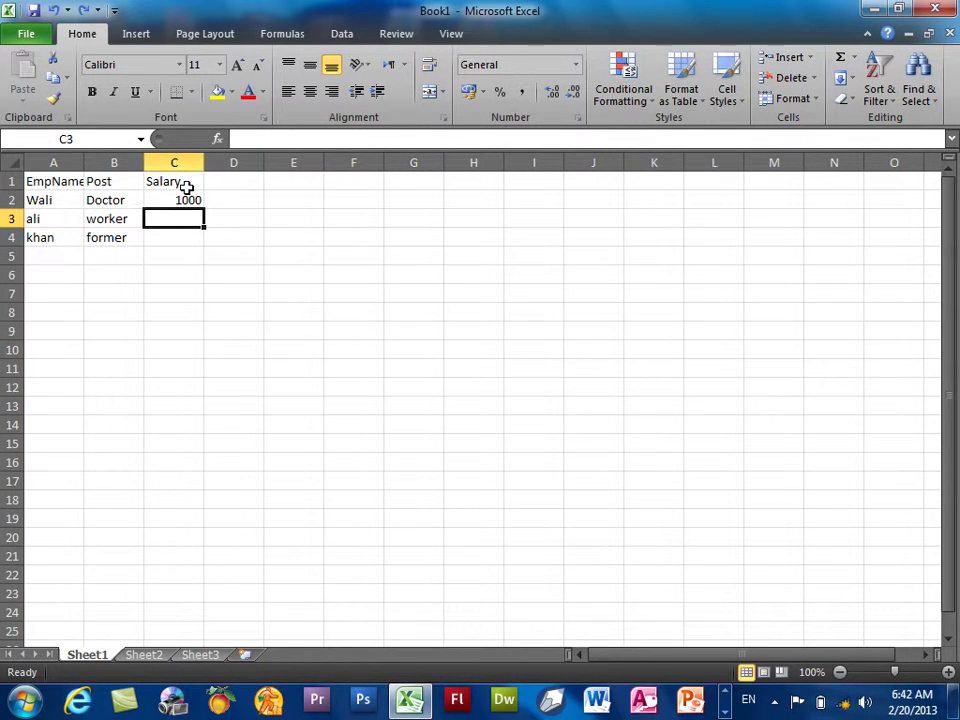
key(ctrl+y)
key(ctrl+y)
Apply a Between 1000 and 2000 rule with Light Red Fill to the Salary cells
mouse_move(185, 196)
mouse_down()
mouse_move(189, 296)
mouse_move(207, 348)
mouse_move(176, 396)
mouse_move(175, 388)
mouse_up()
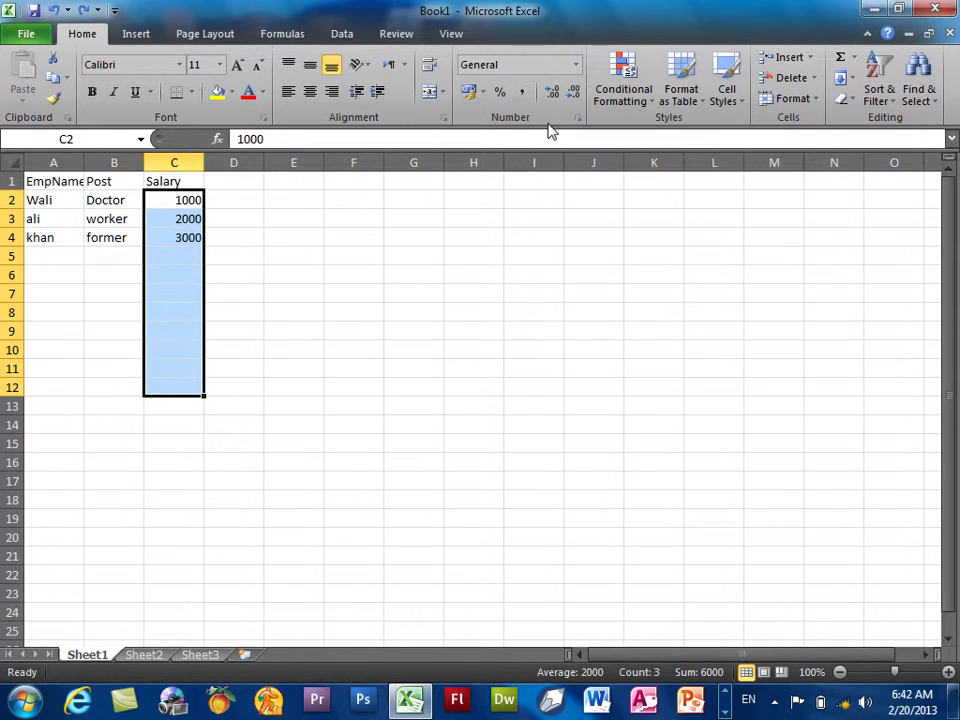
click(638, 99)
mouse_move(684, 131)
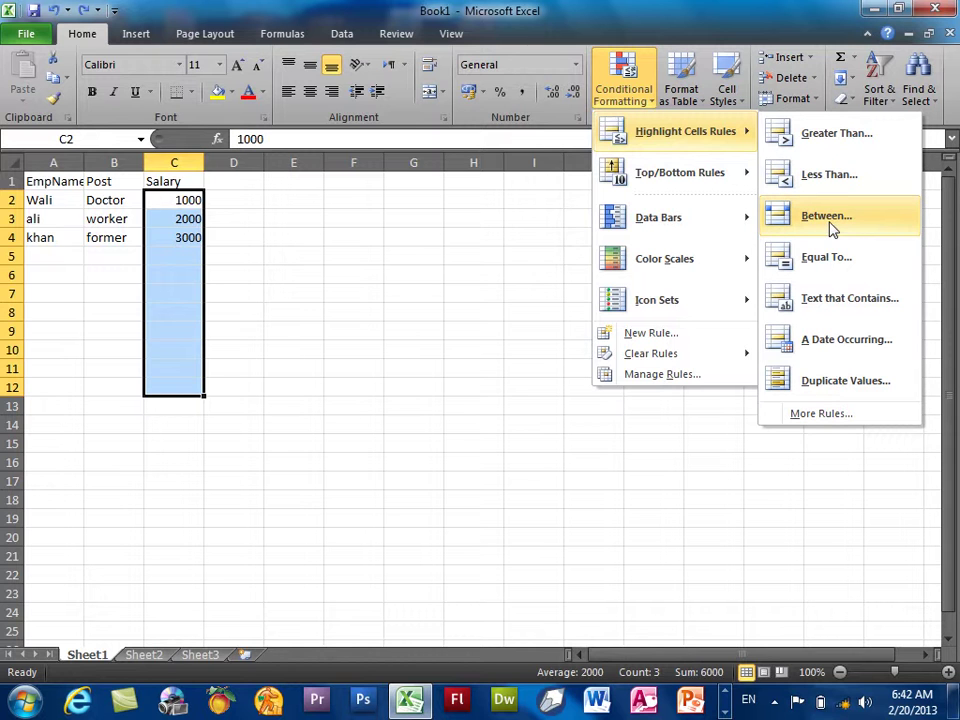
click(826, 216)
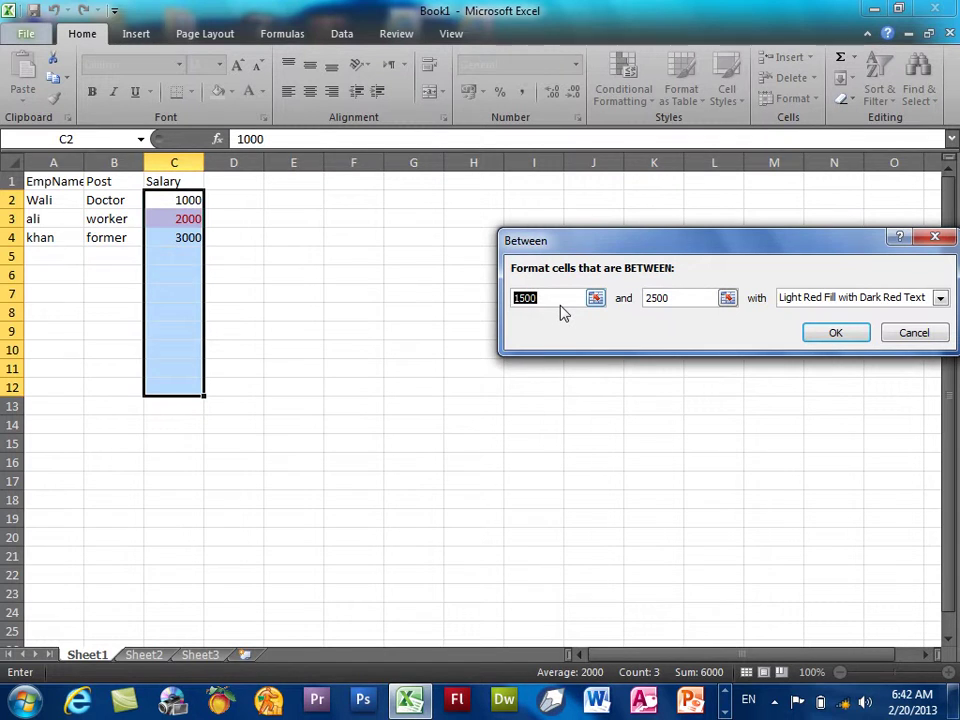
text(10)
key(Tab)
text(2)
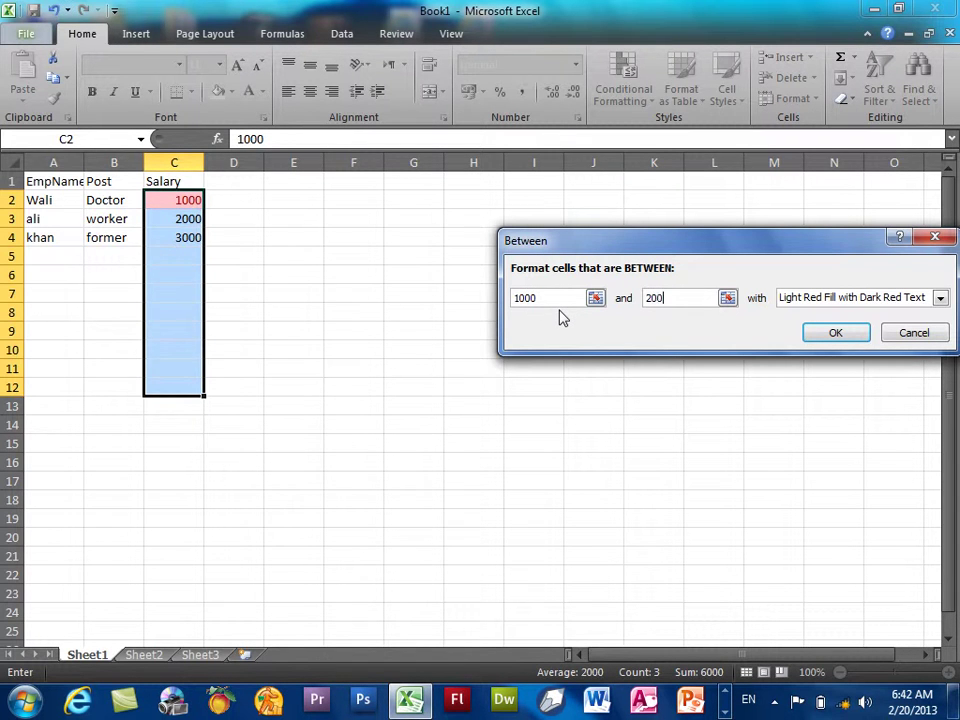
text(0)
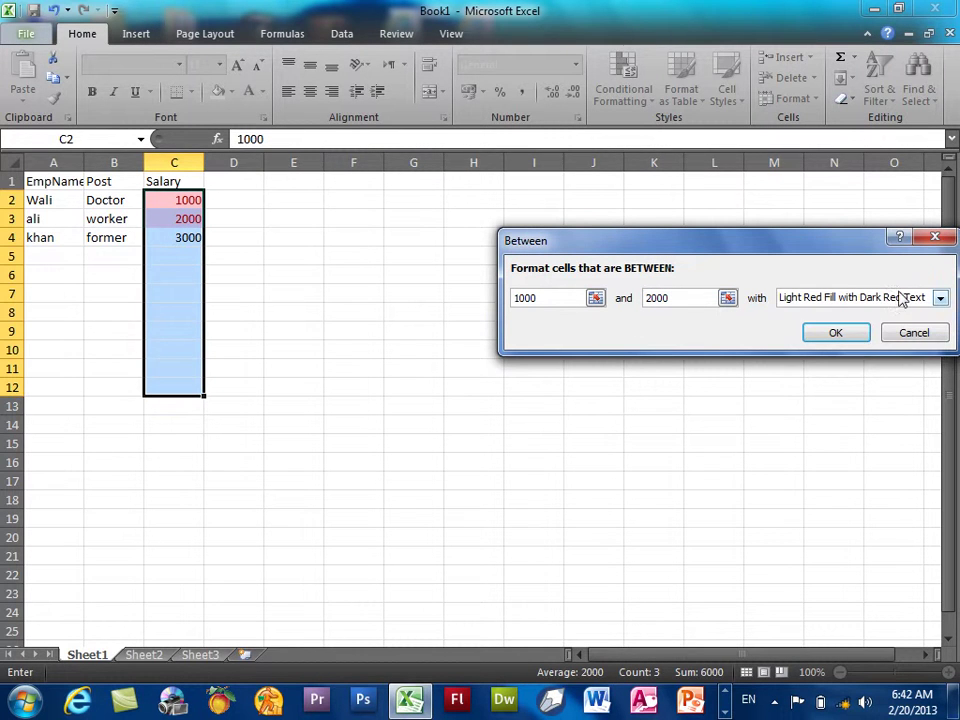
click(903, 296)
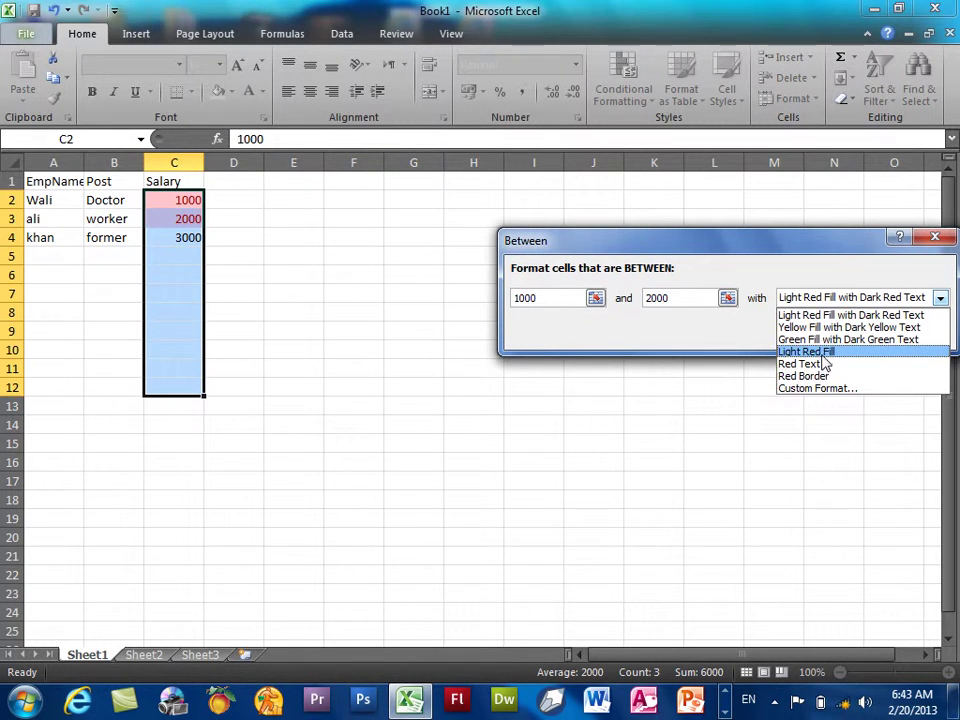
click(823, 353)
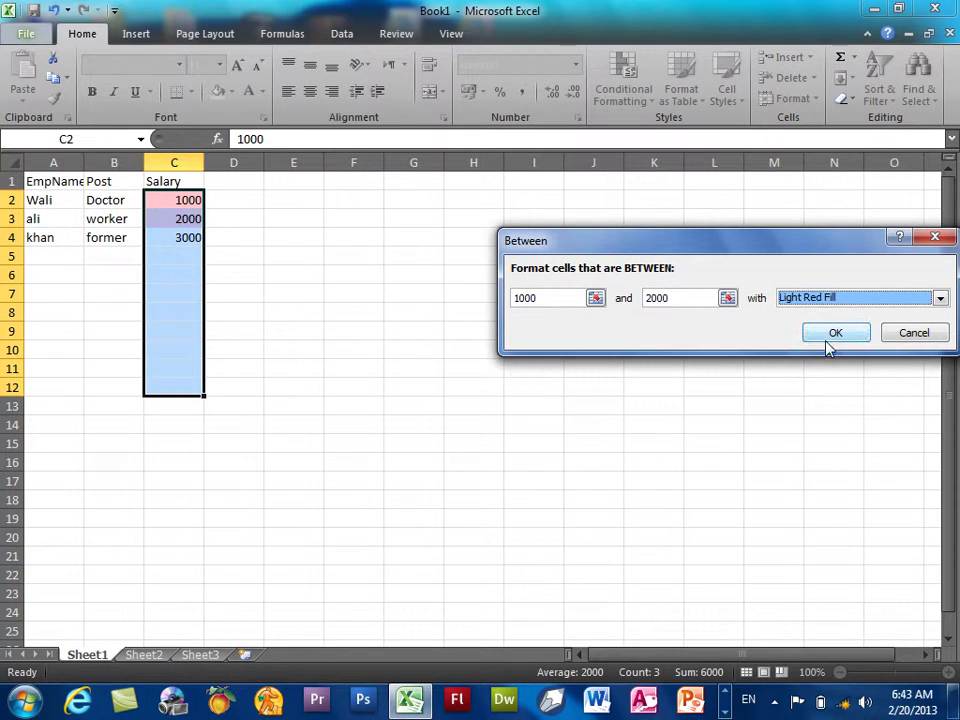
click(833, 334)
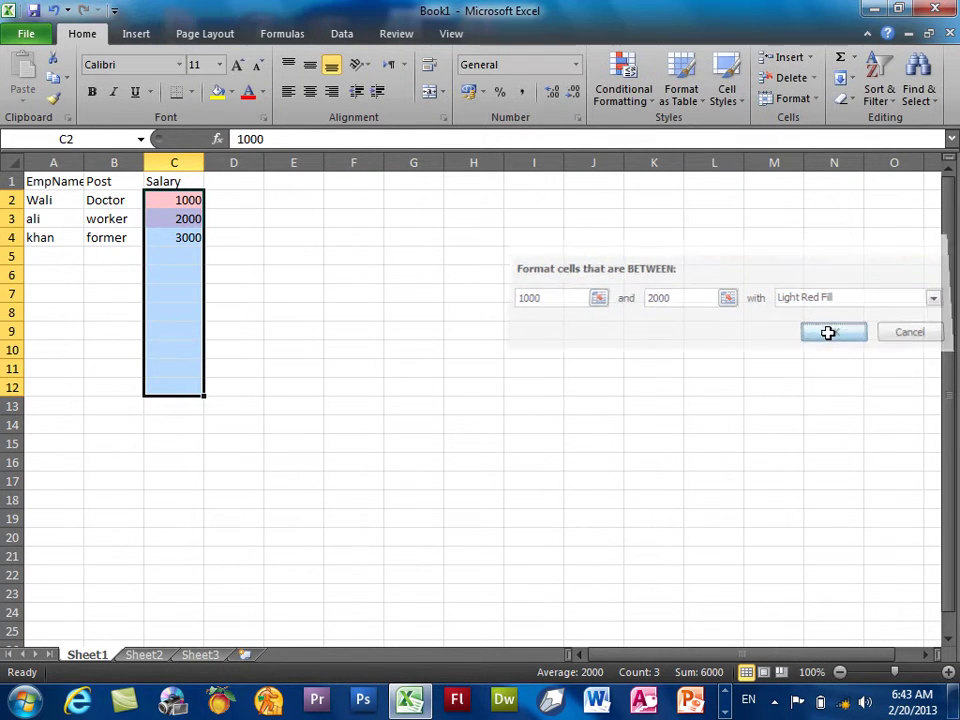
Enter test salaries 500 and 1100 in C5 and C6
click(166, 256)
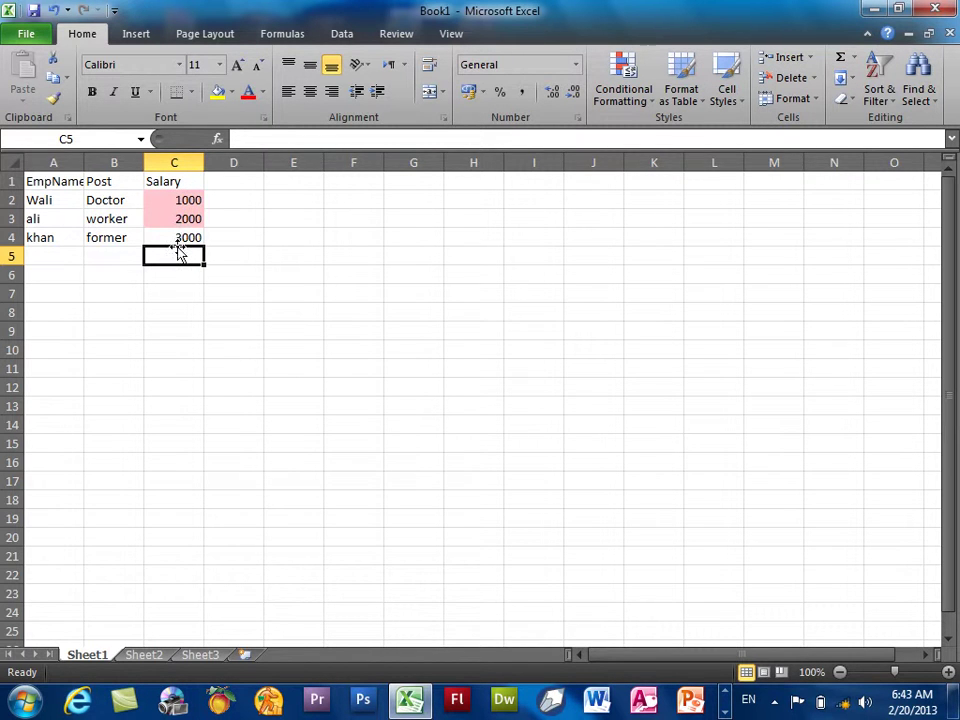
text(5000)
key(BackSpace)
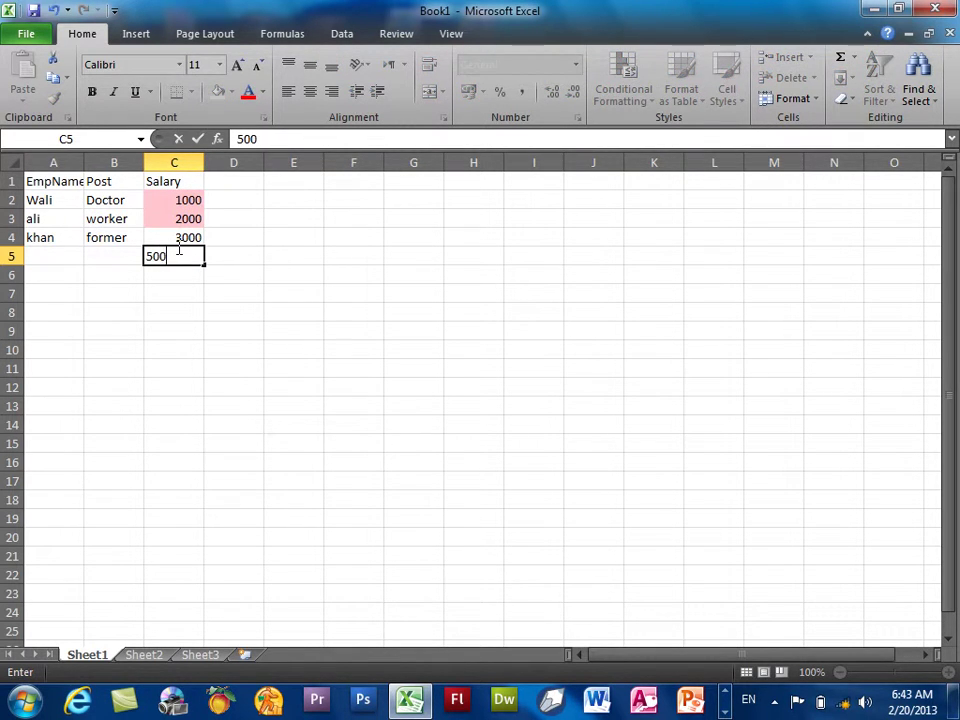
key(Return)
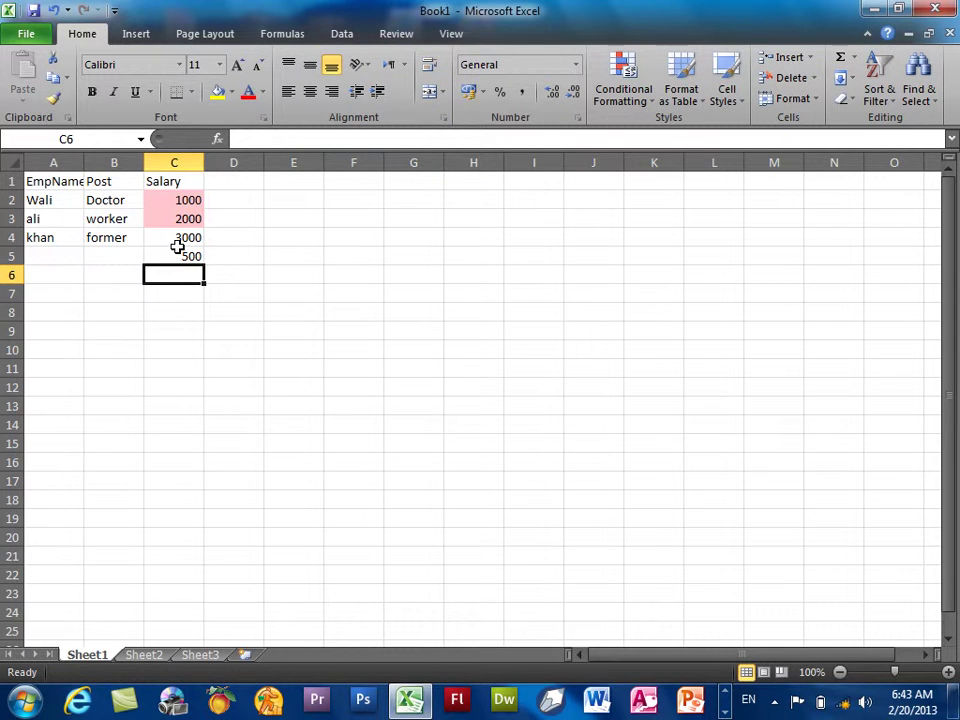
text(200)
key(BackSpace)
key(BackSpace)
key(BackSpace)
text(000)
key(BackSpace)
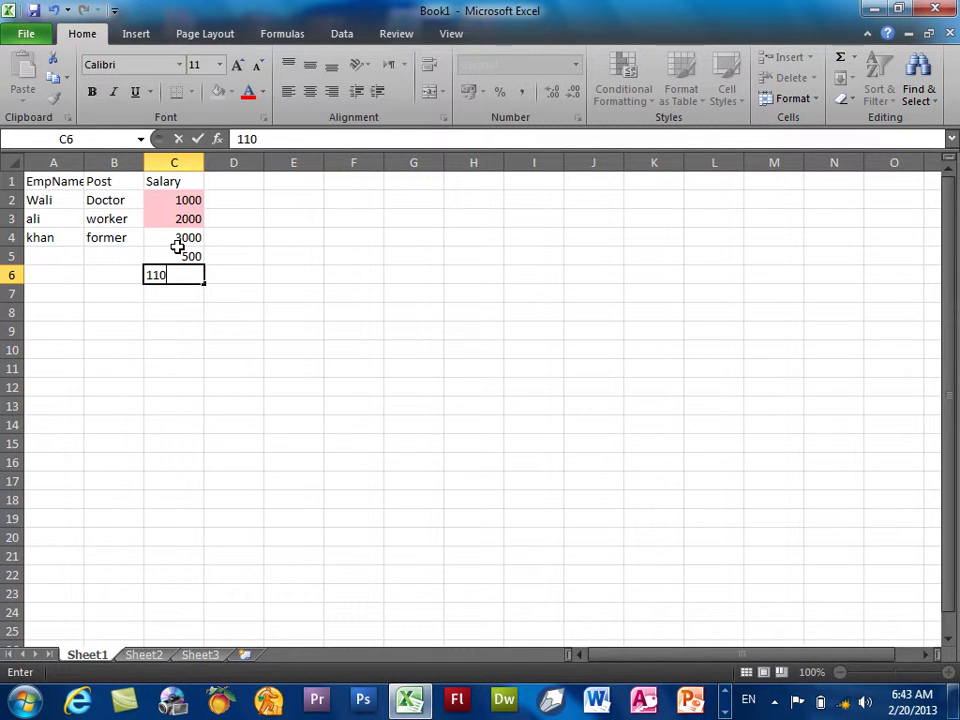
key(Return)
Enter test salaries 1200 and 2001 in C7 and C8
text(120)
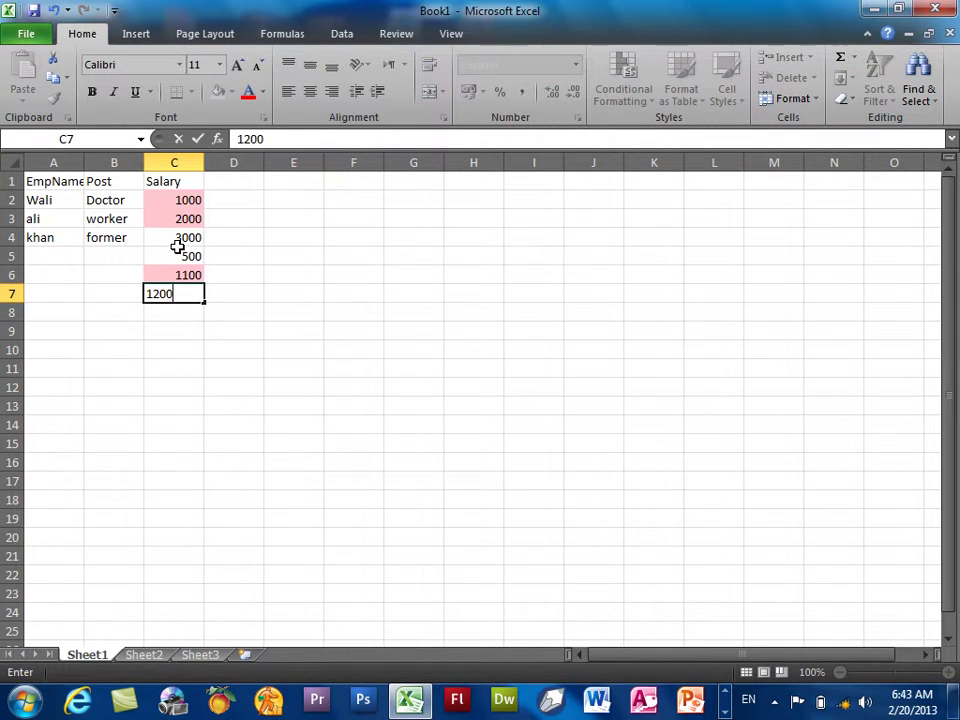
text(0)
key(Return)
text(15)
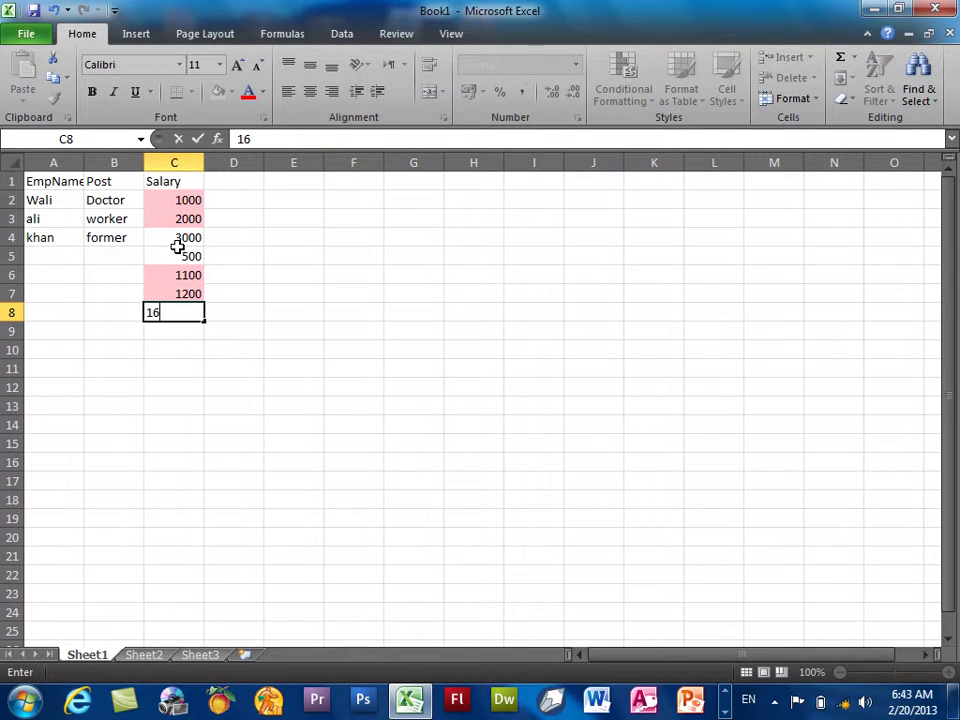
key(BackSpace)
key(BackSpace)
key(BackSpace)
text(2001)
key(Return)
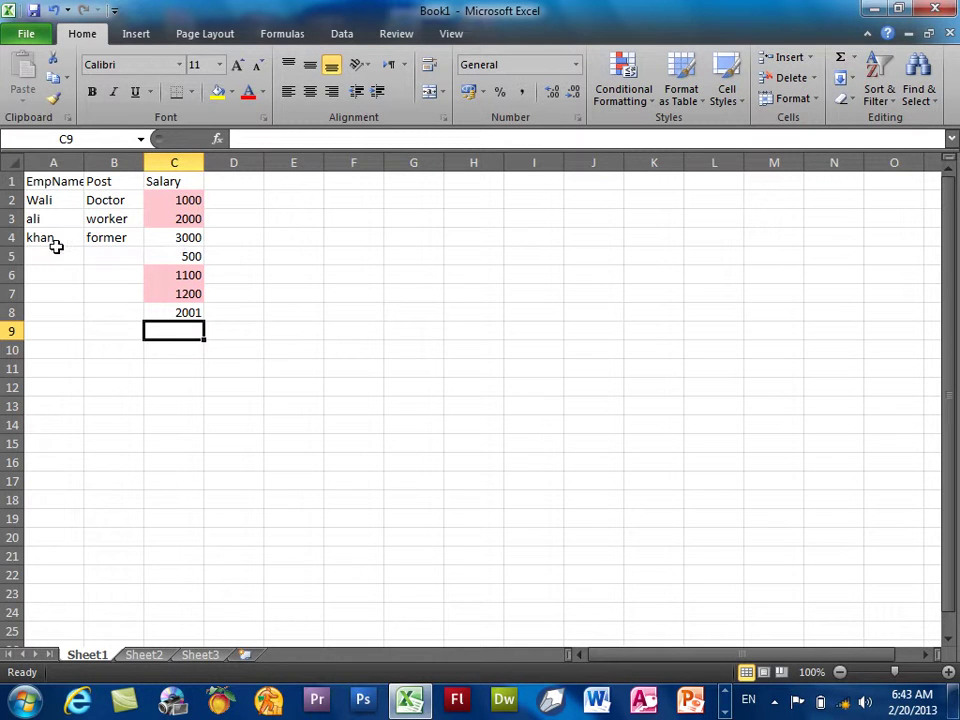
click(622, 88)
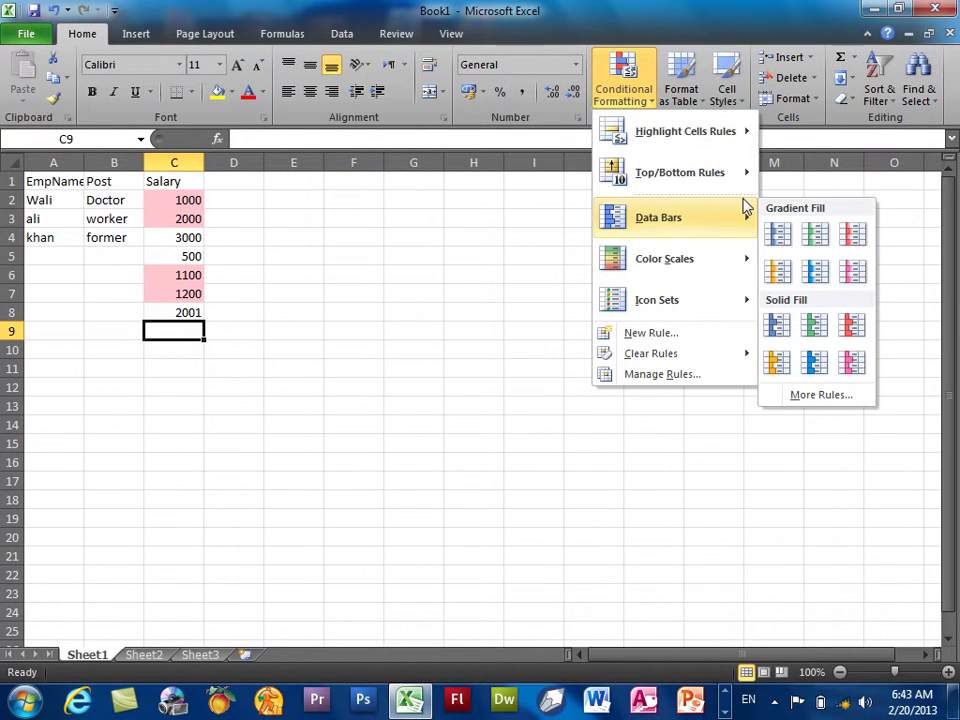
mouse_move(685, 131)
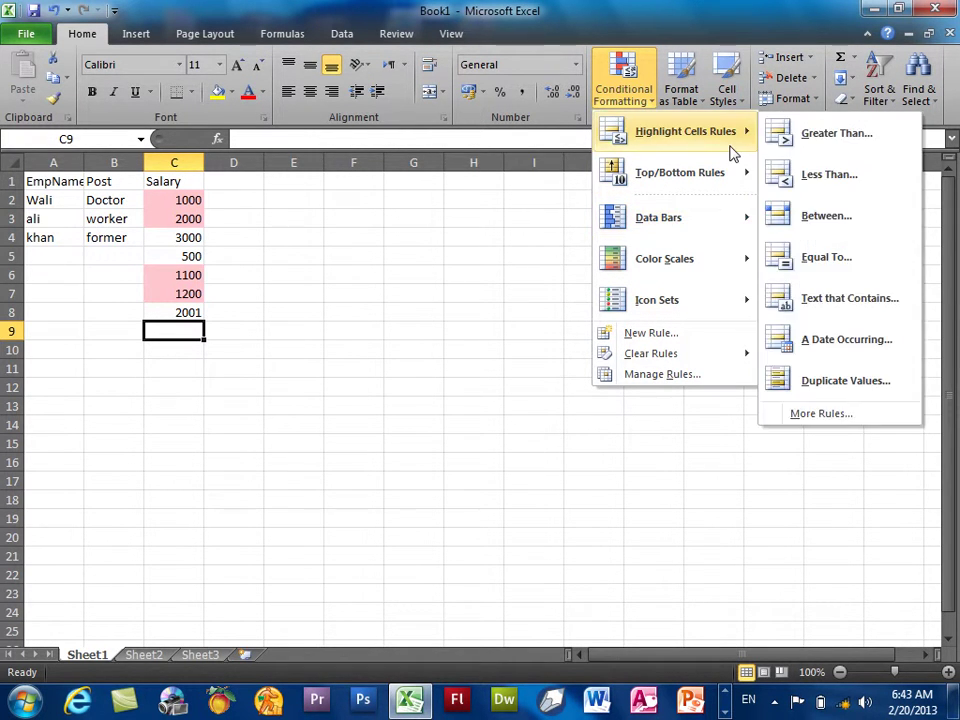
Select the Salary cells C2:C11 and clear their conditional formatting rules
click(441, 281)
drag(188, 200, 184, 364)
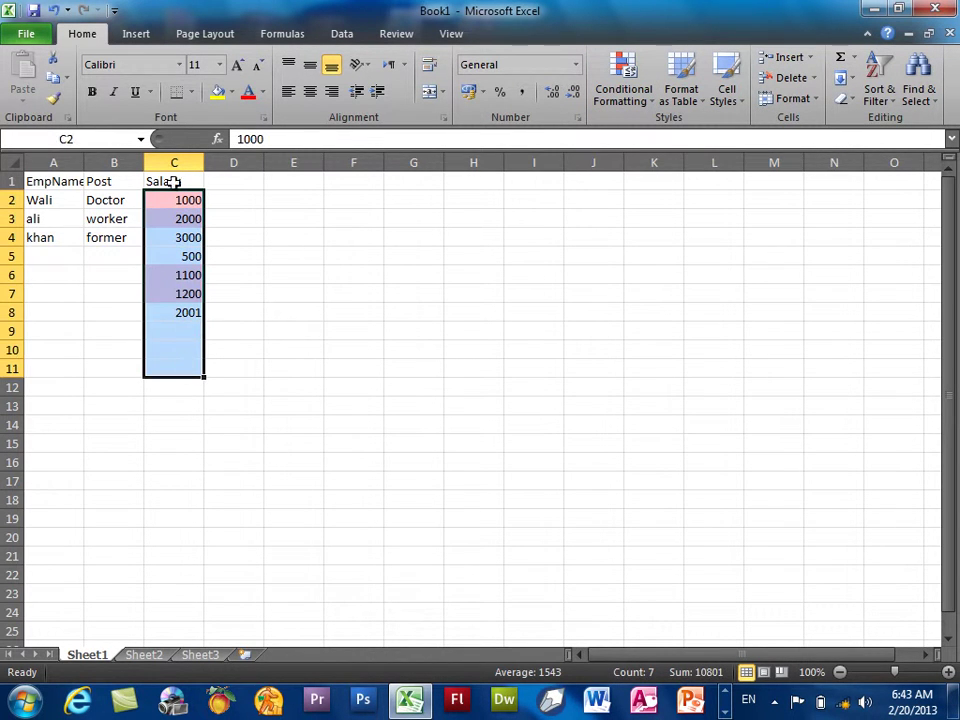
click(641, 107)
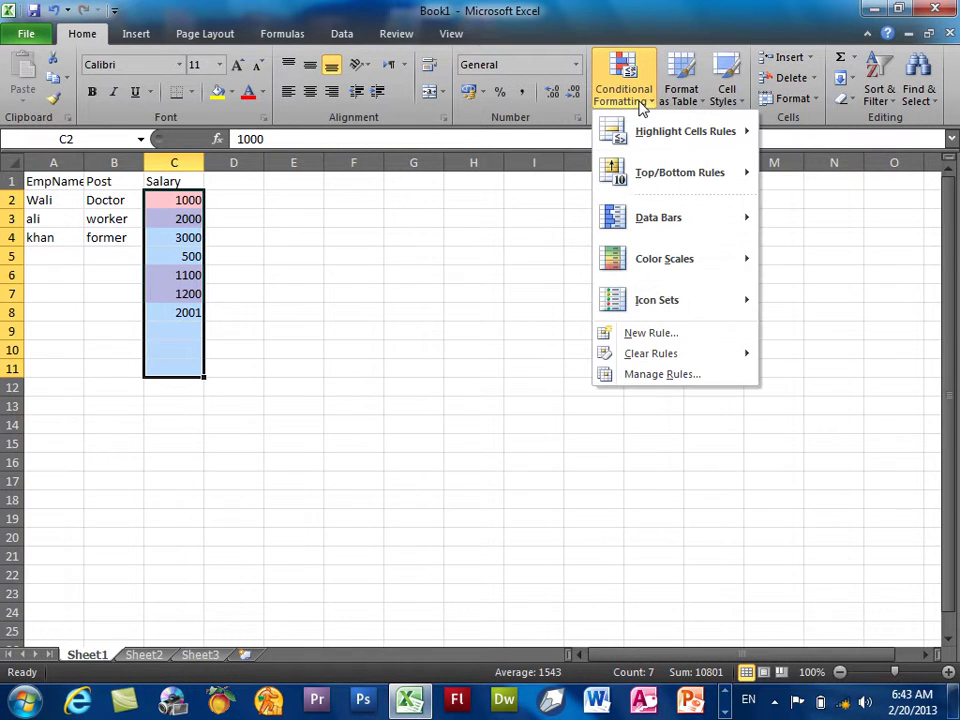
mouse_move(651, 353)
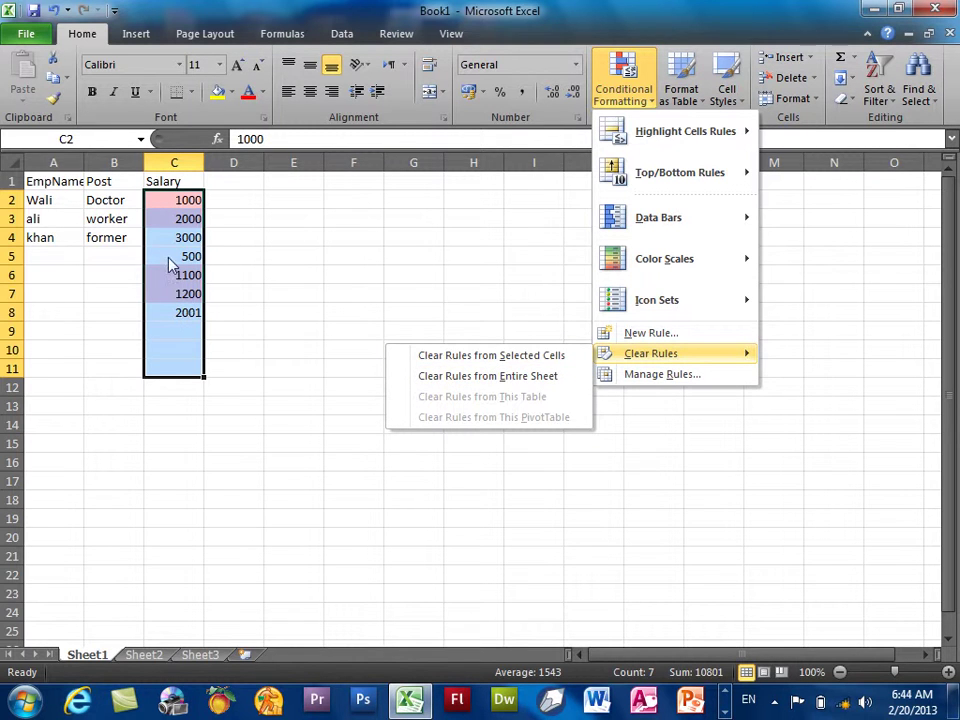
click(460, 355)
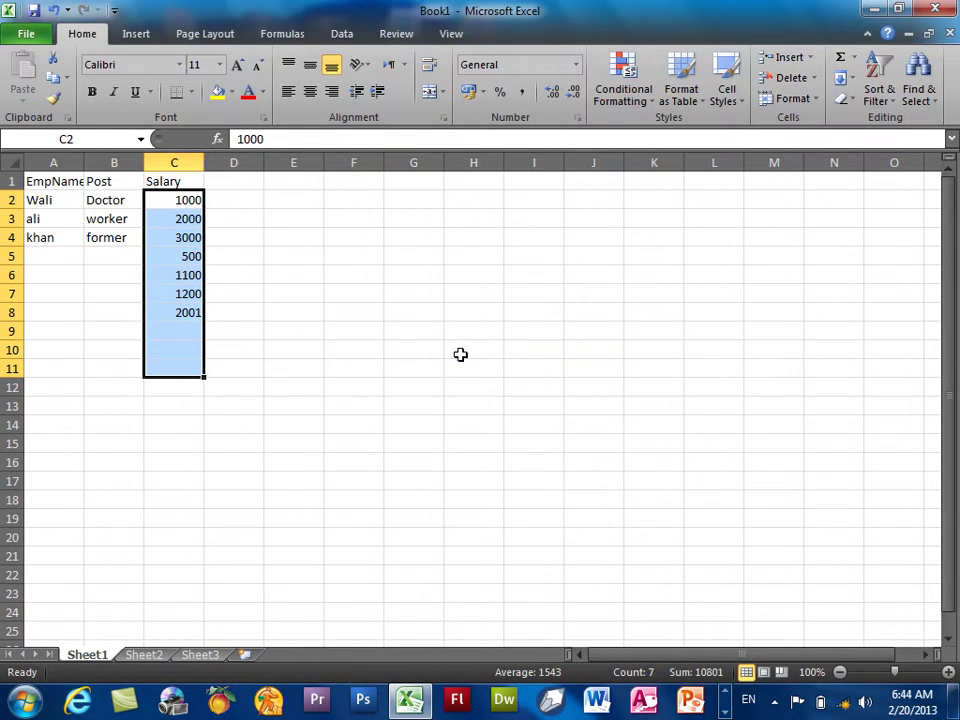
Add an Equal To 1000 rule to the salaries with a custom bold dark red font
click(630, 97)
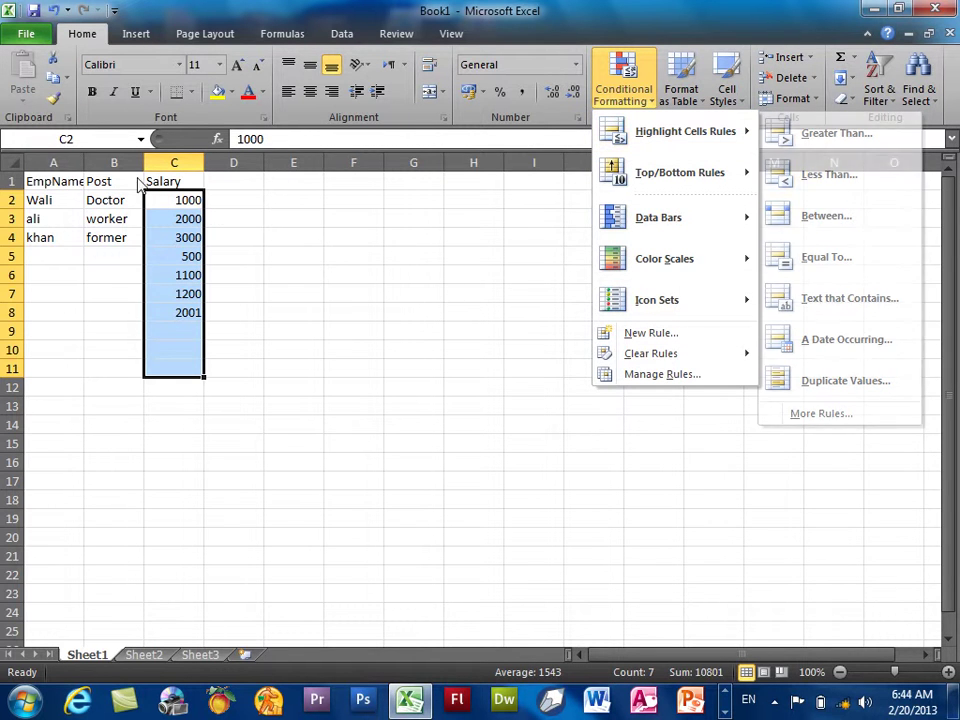
mouse_move(685, 131)
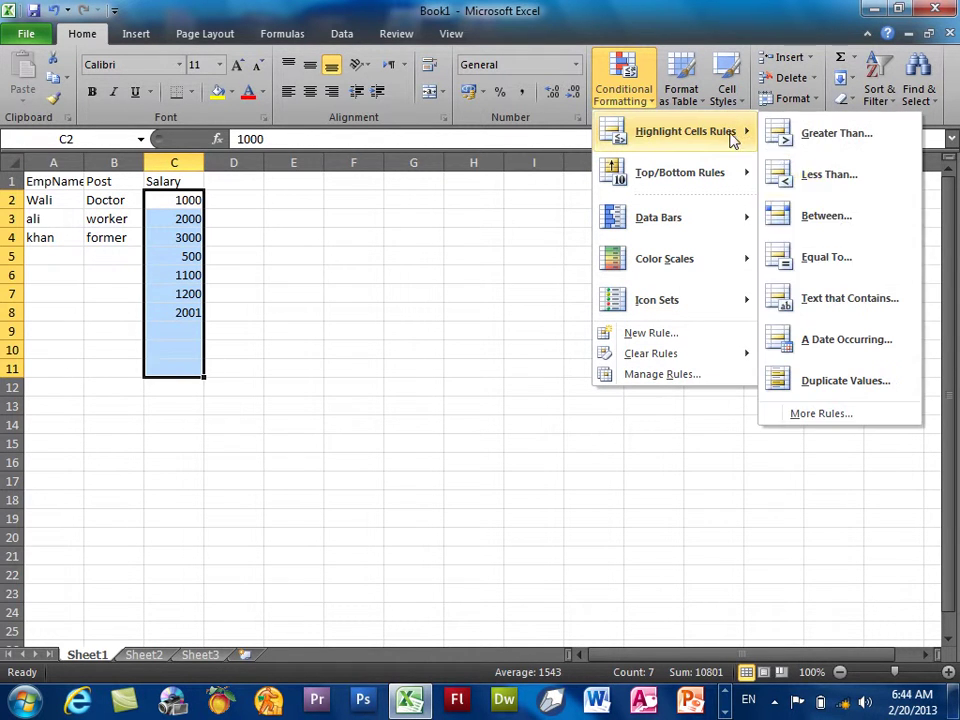
click(848, 275)
text(10000)
key(BackSpace)
click(881, 300)
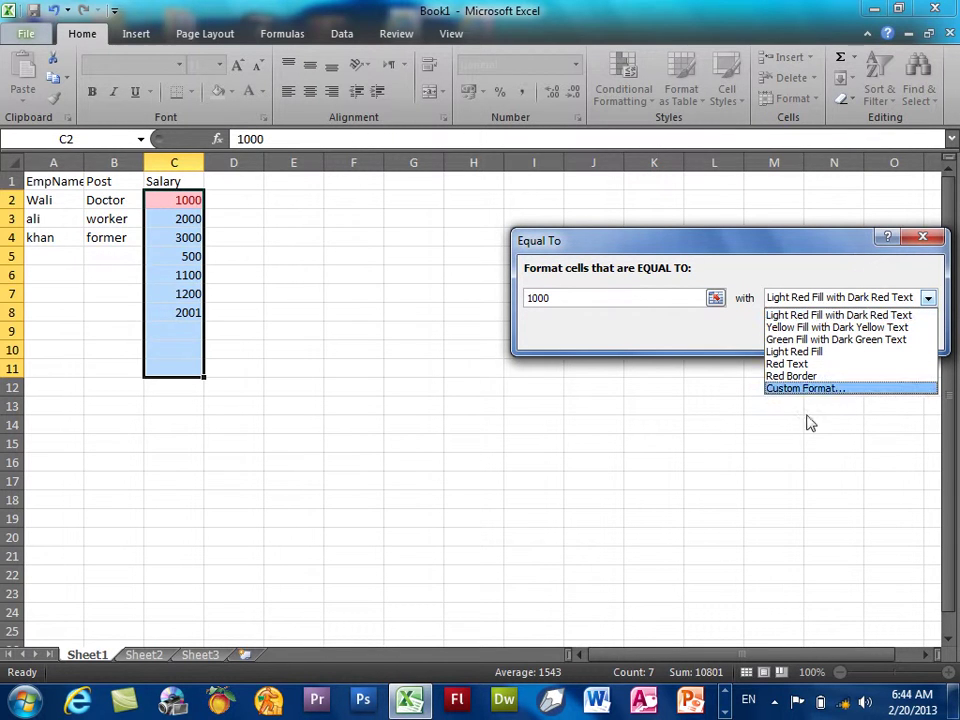
click(820, 389)
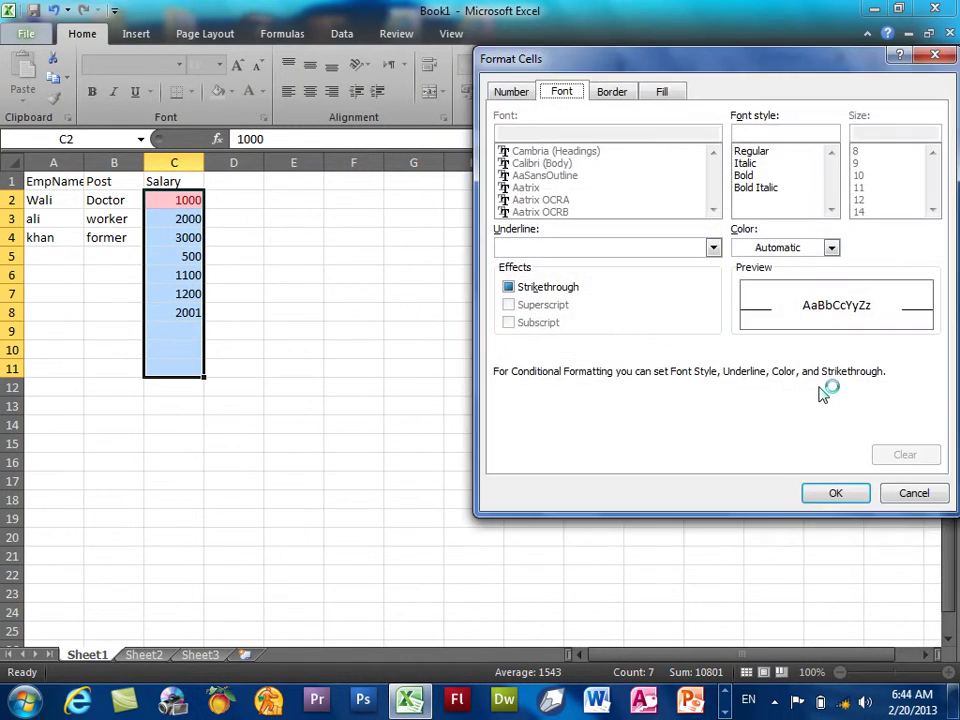
click(760, 250)
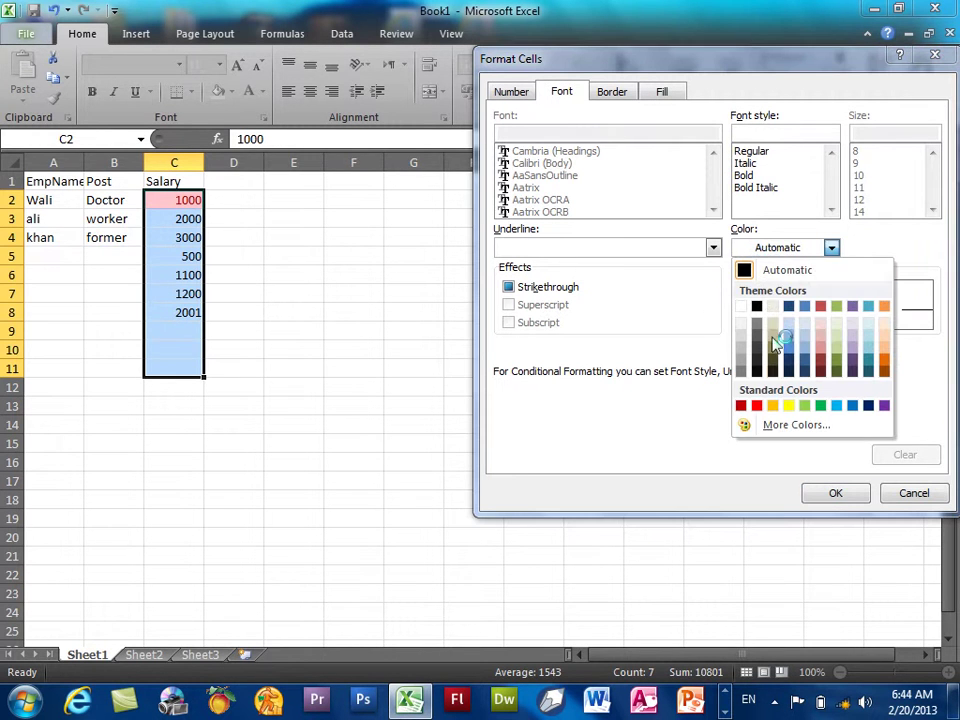
click(741, 405)
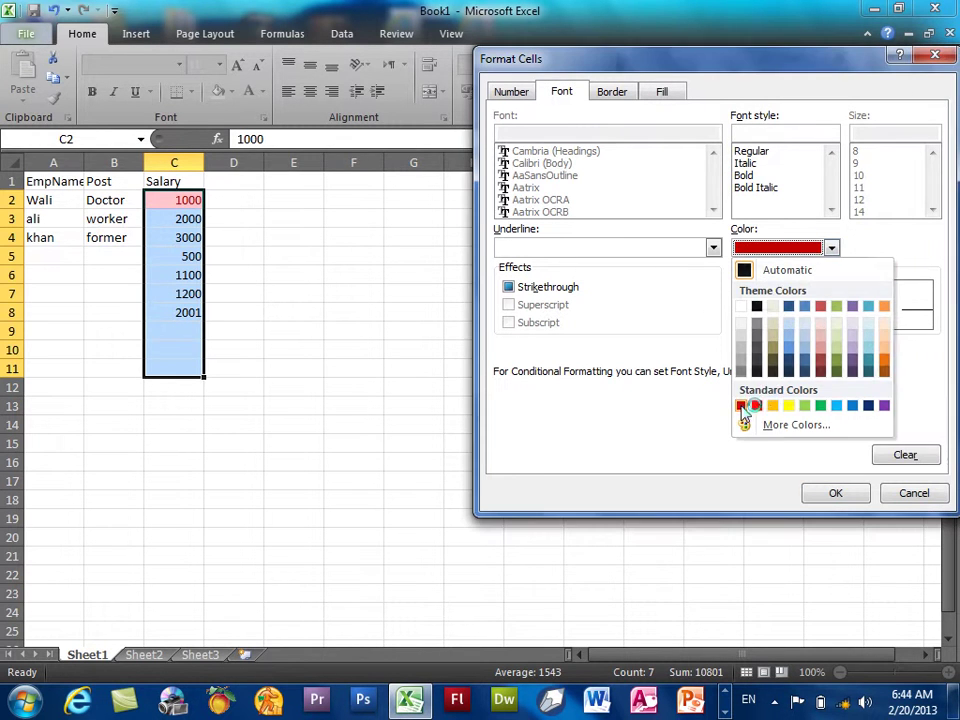
click(762, 177)
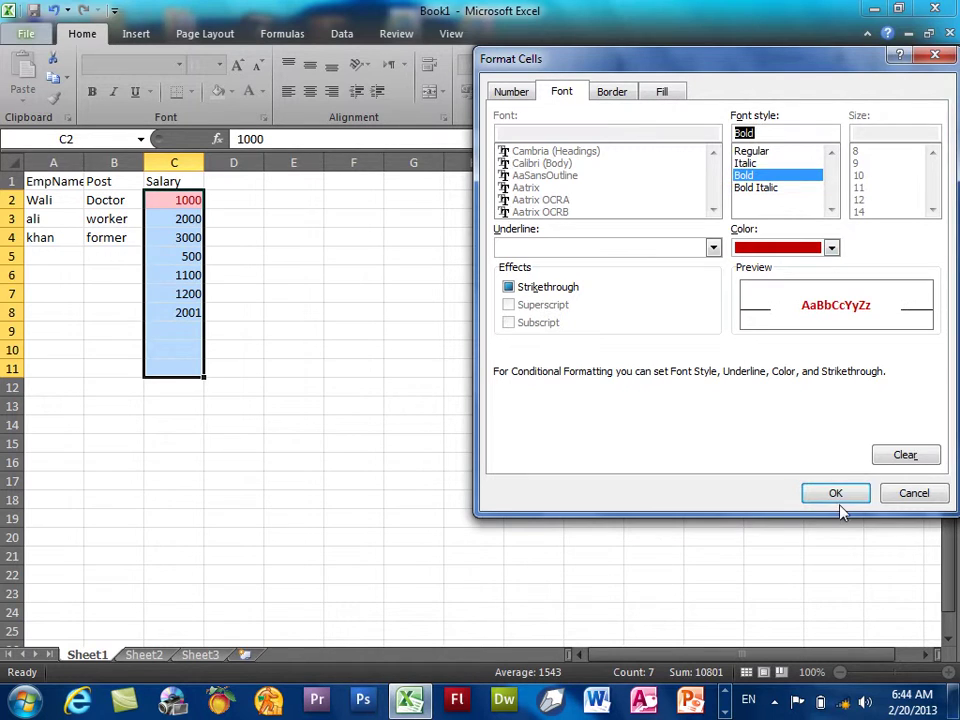
click(838, 500)
click(818, 335)
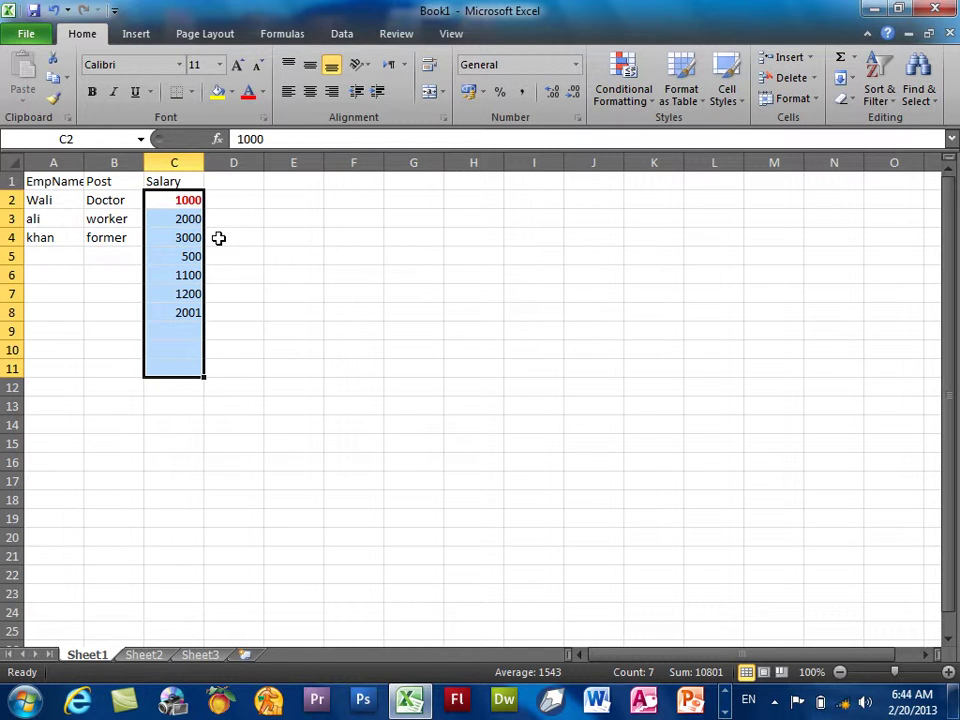
Clear the remaining conditional formatting rules from the Salary cells
click(628, 98)
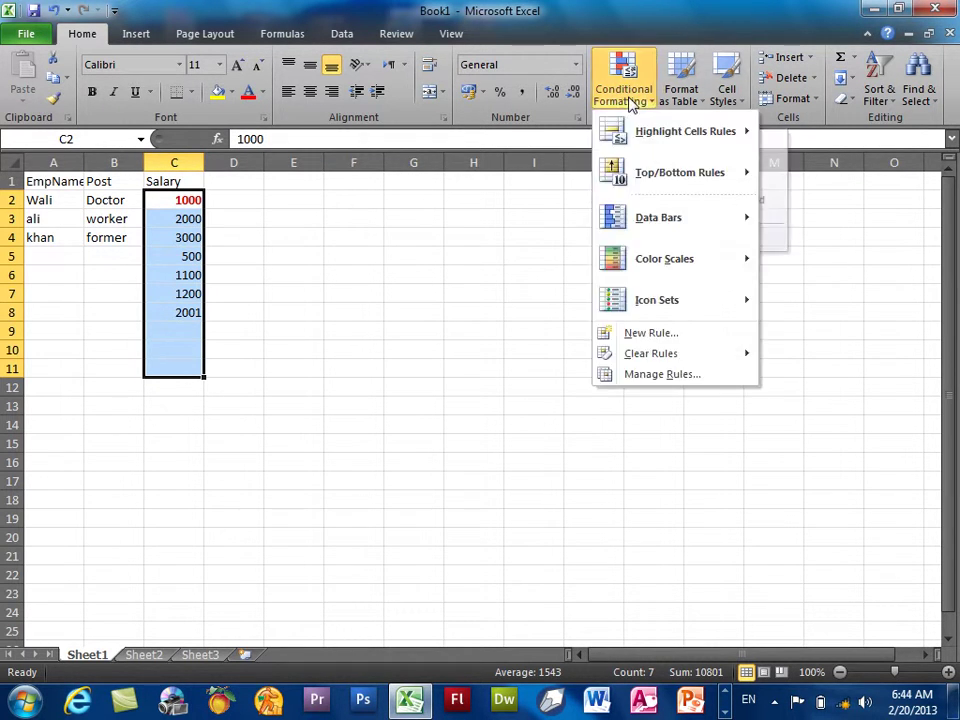
mouse_move(651, 353)
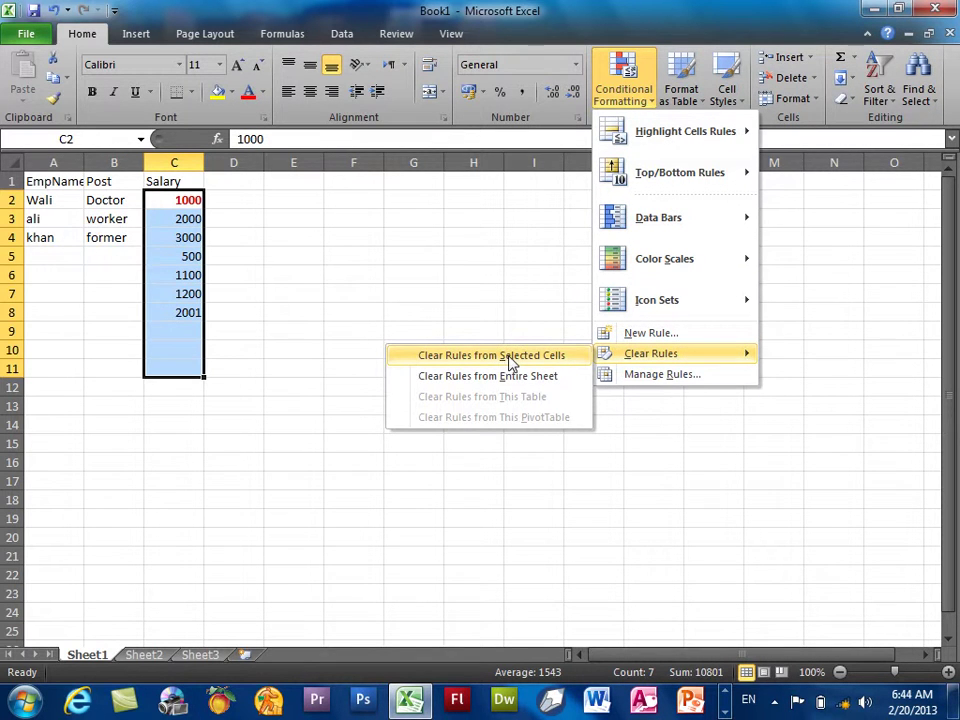
click(509, 357)
click(642, 100)
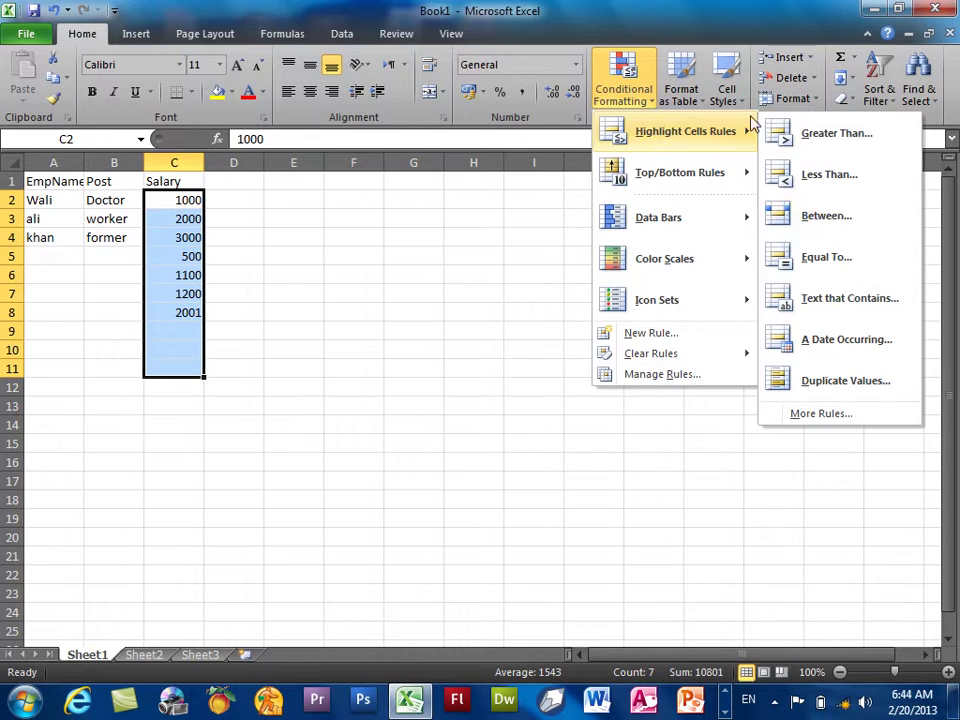
mouse_move(685, 131)
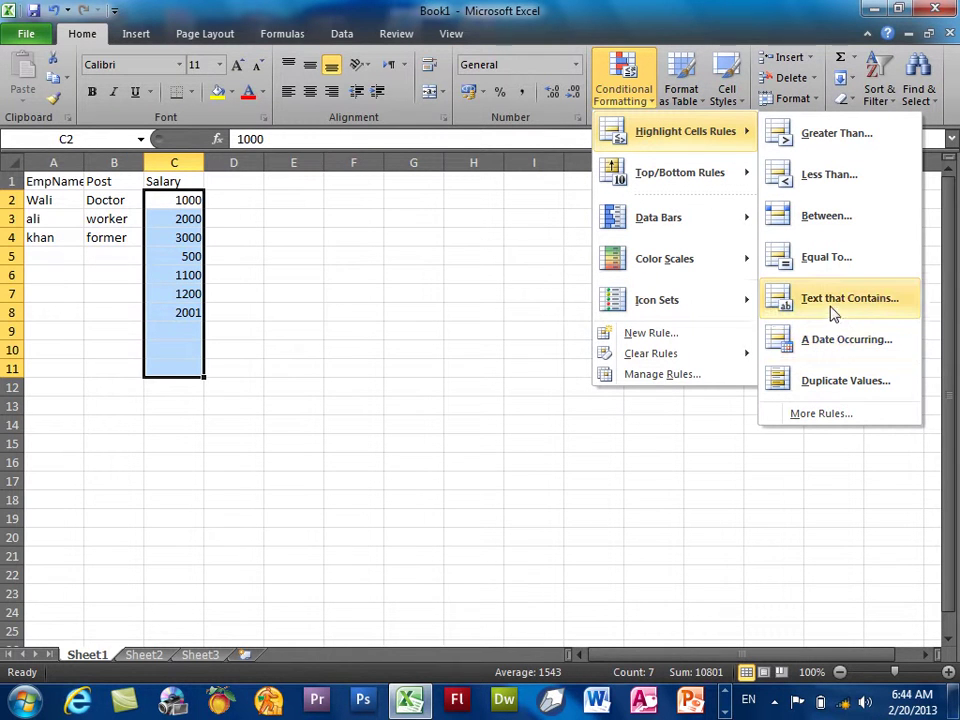
Select names A2:A4 and set up a Text That Contains rule, trying 'a' then 'w'
click(28, 219)
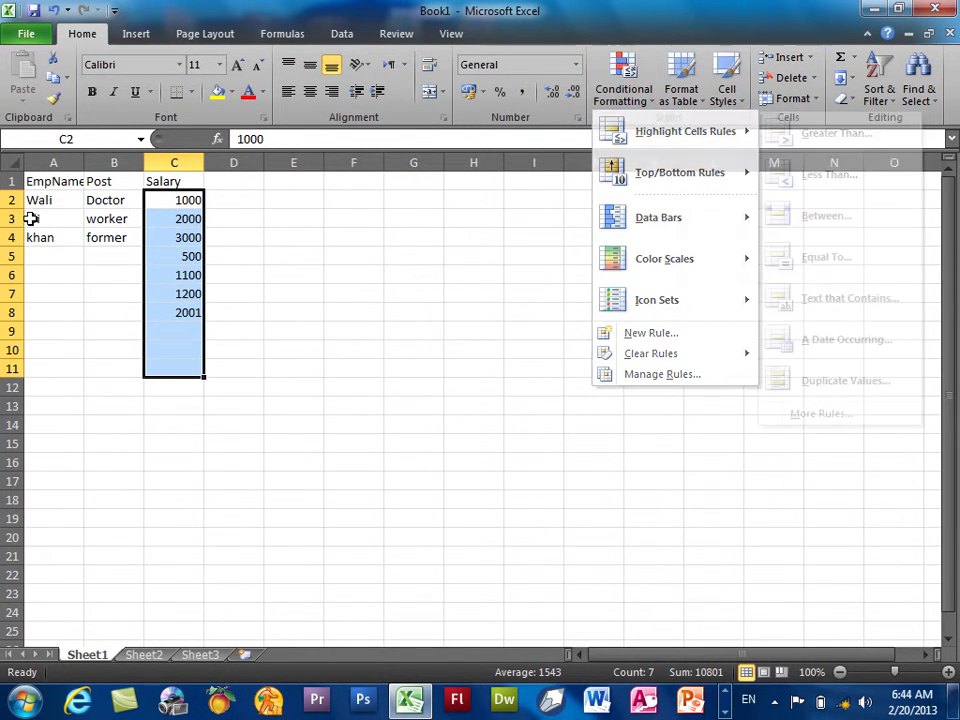
drag(30, 200, 42, 243)
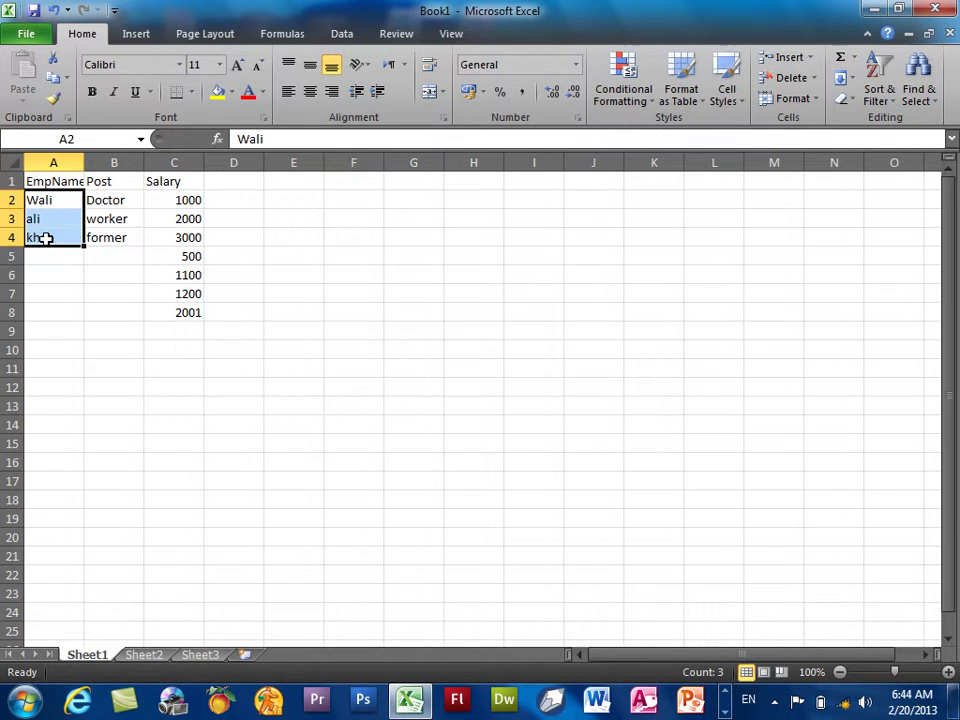
click(632, 88)
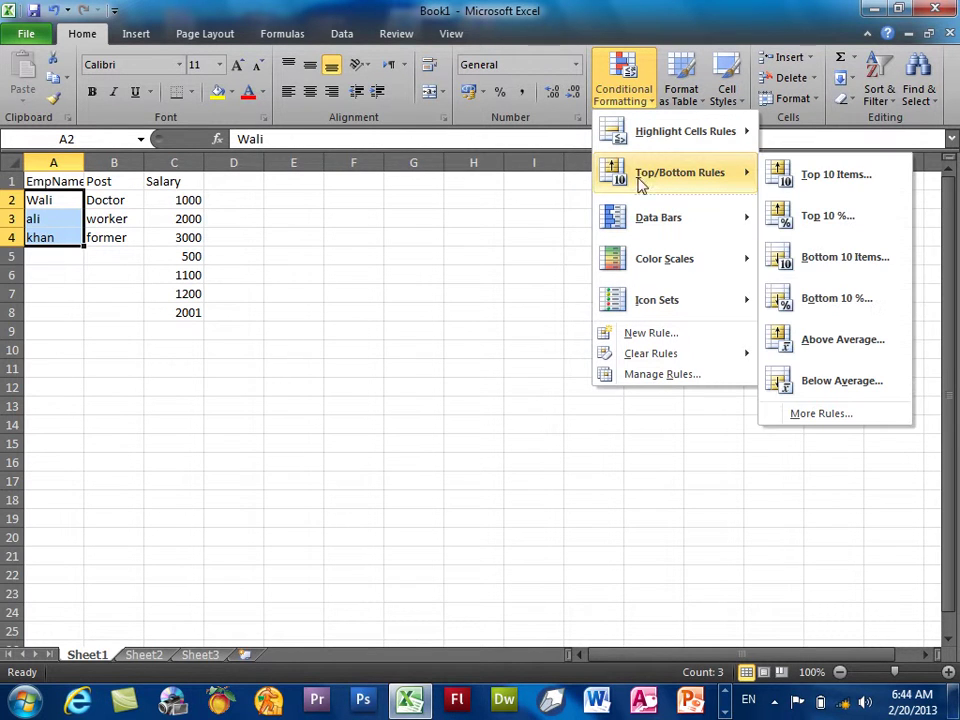
mouse_move(685, 131)
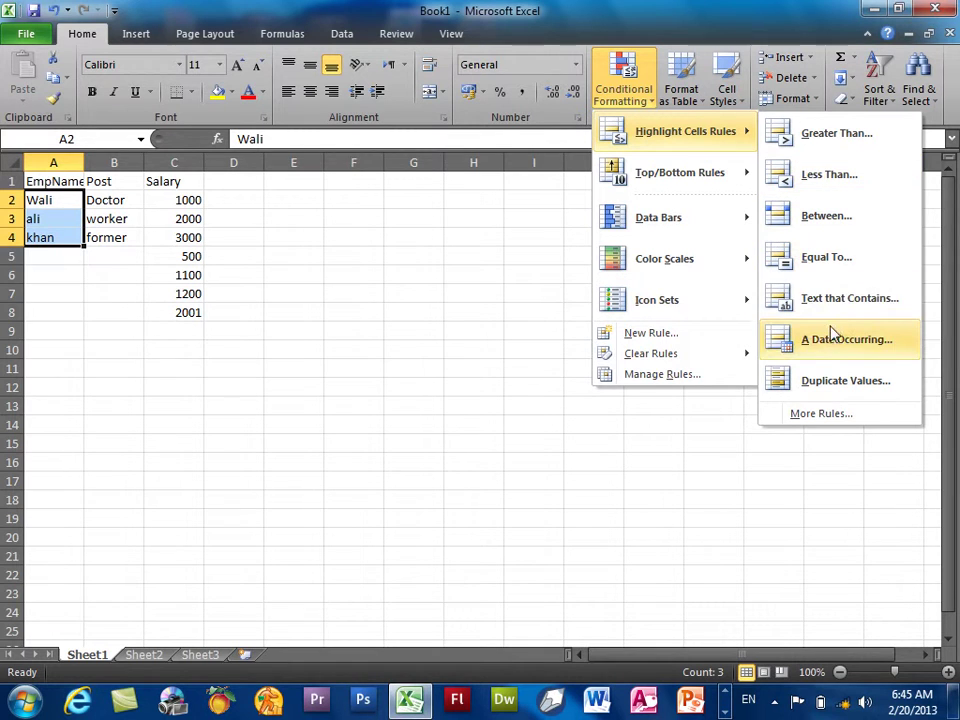
click(841, 305)
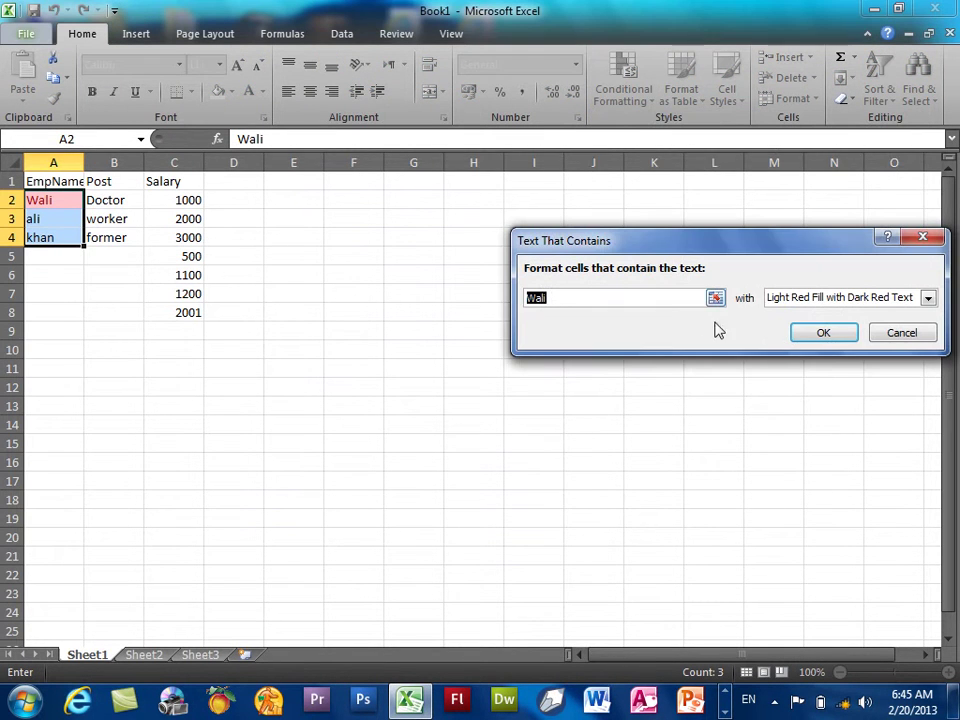
text(l)
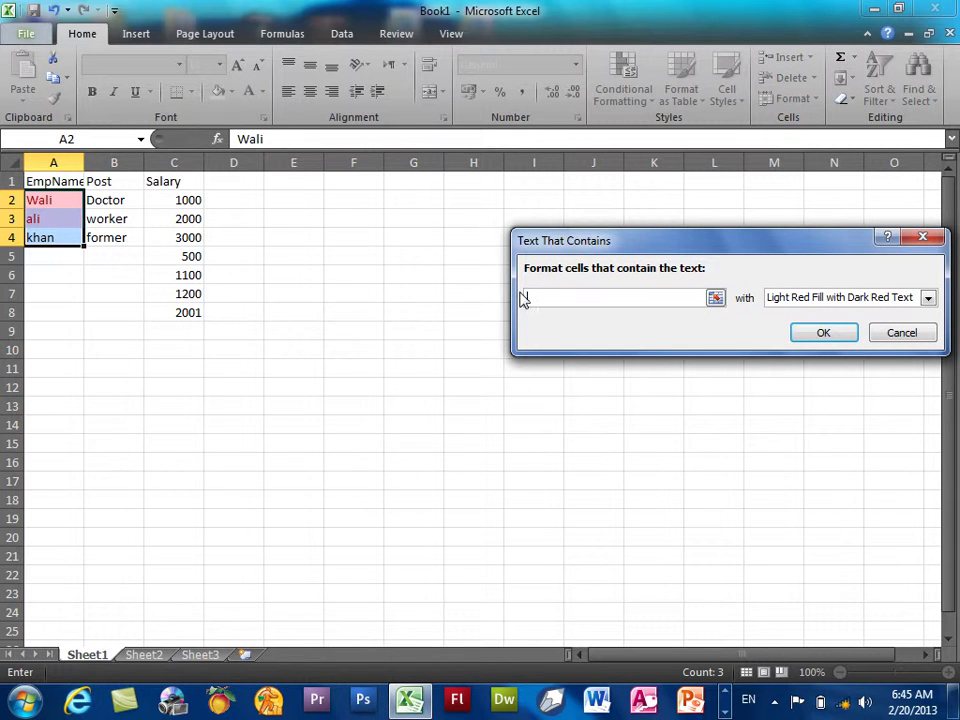
text(w)
key(BackSpace)
text(a)
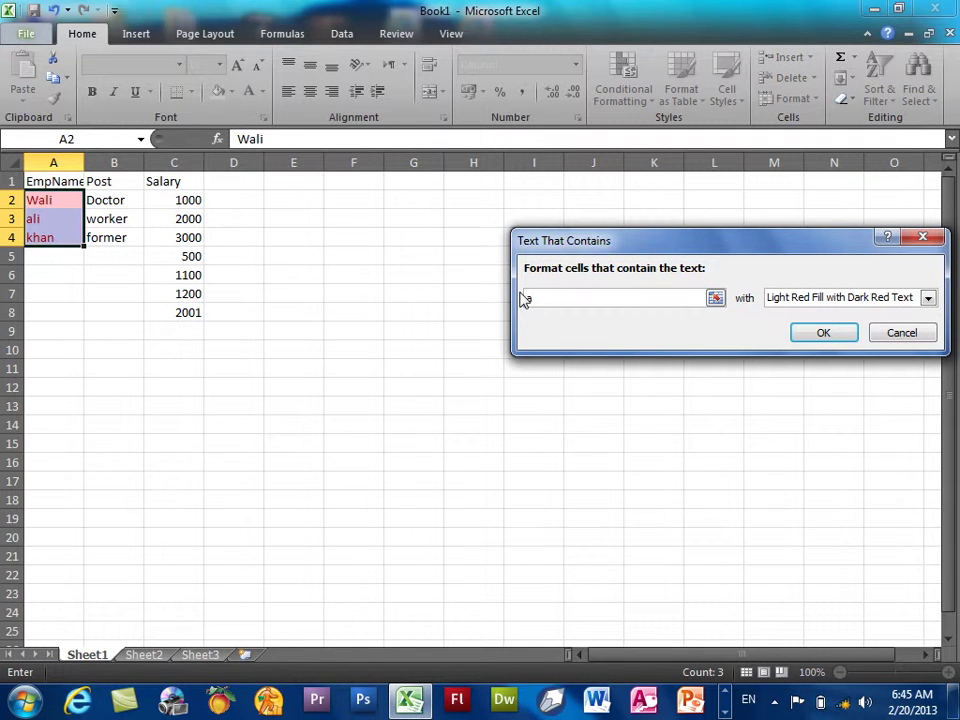
key(BackSpace)
text(w)
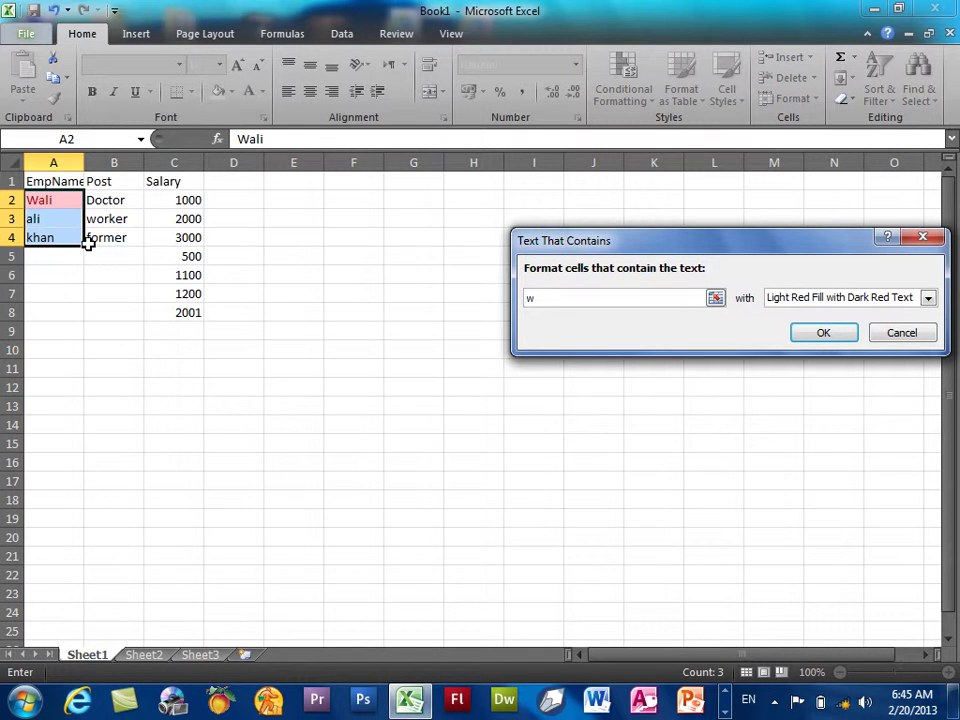
click(850, 332)
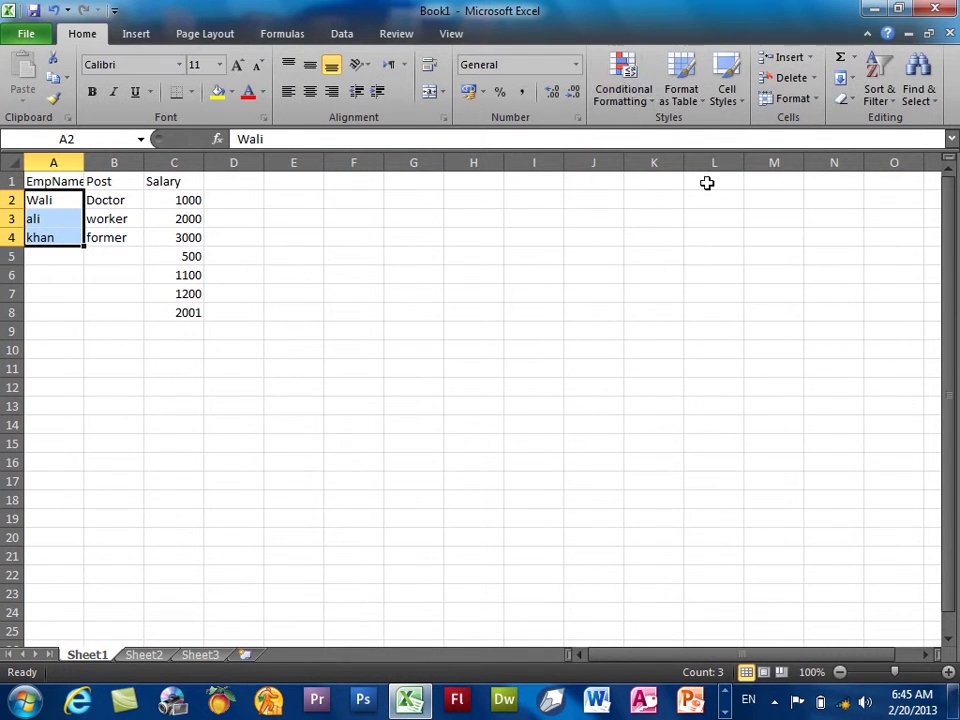
click(628, 85)
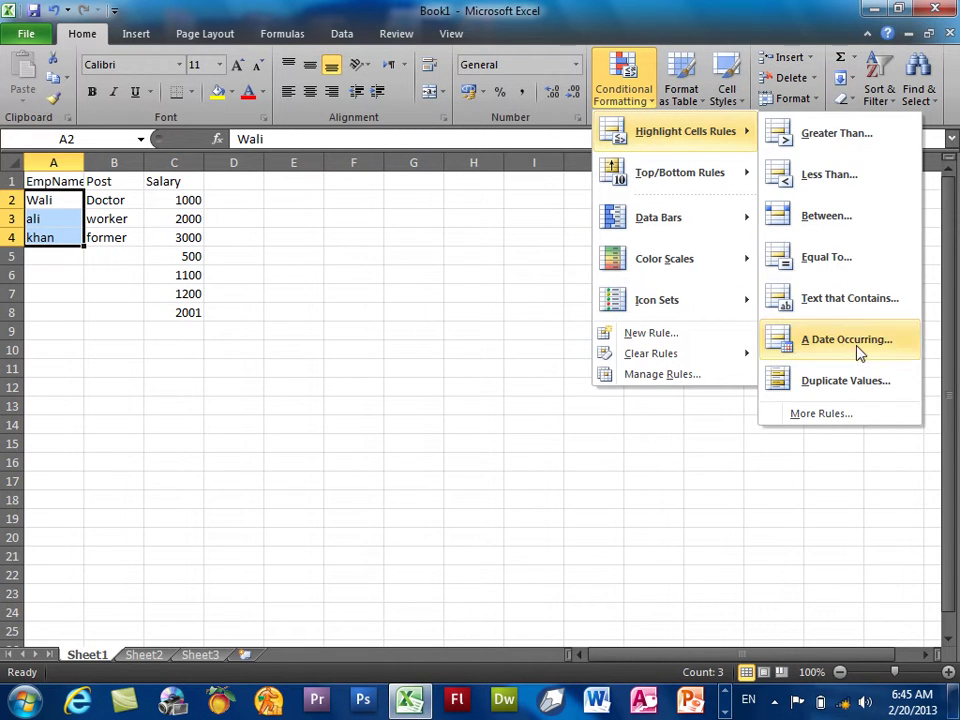
click(360, 216)
click(360, 182)
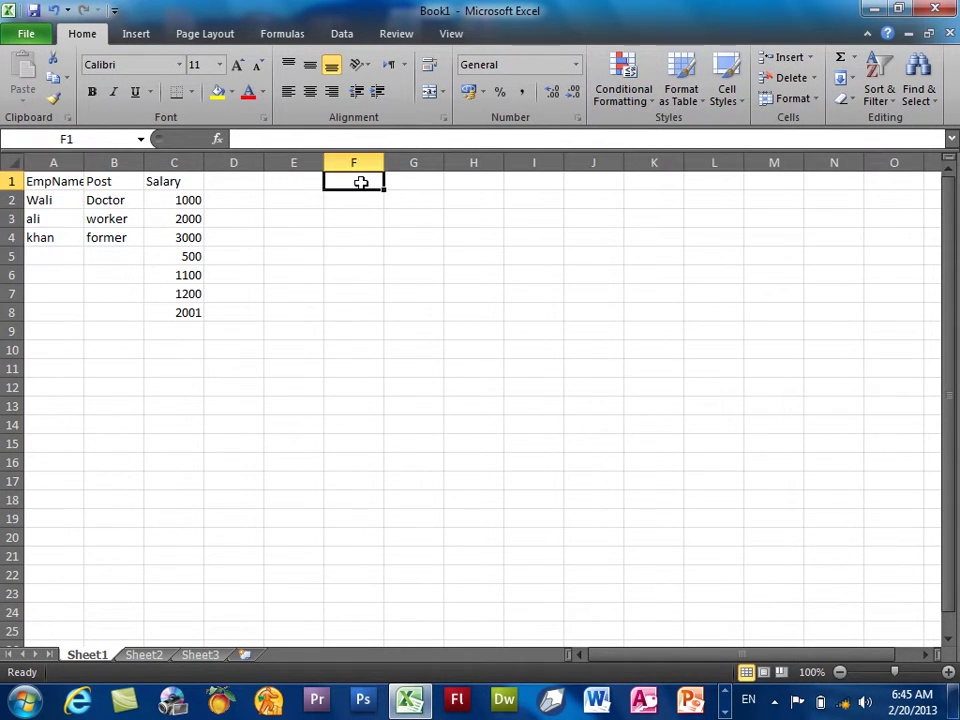
Enter the heading 'Exp-Date' in F1
text(A)
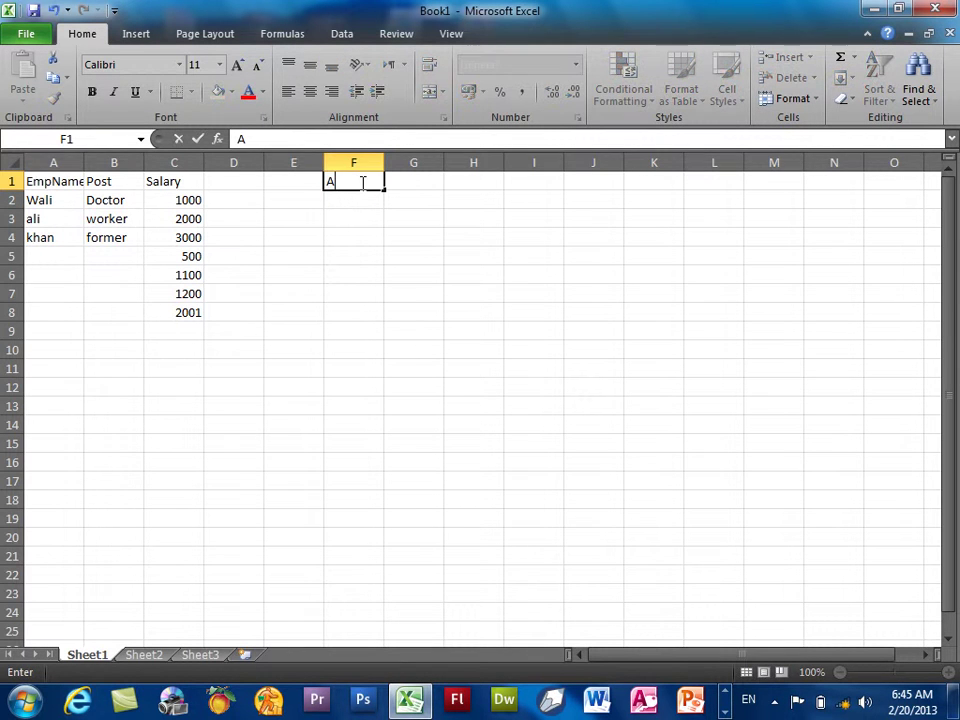
key(BackSpace)
text(Ep)
key(BackSpace)
text(xp)
text(-Date)
key(Return)
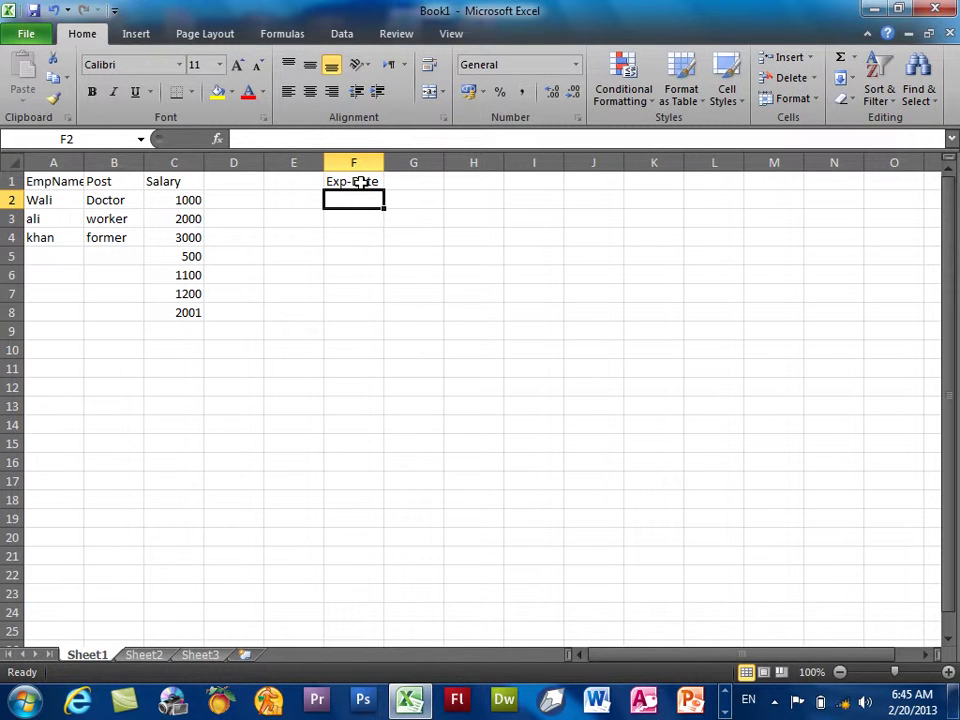
Enter the dates 2/1/2010, 2/10/2010, 2/15/2010 and 1/1/2010 in F2:F5
text(1/1/2-)
key(BackSpace)
key(BackSpace)
key(BackSpace)
key(BackSpace)
key(BackSpace)
text(2/1/2010)
key(Return)
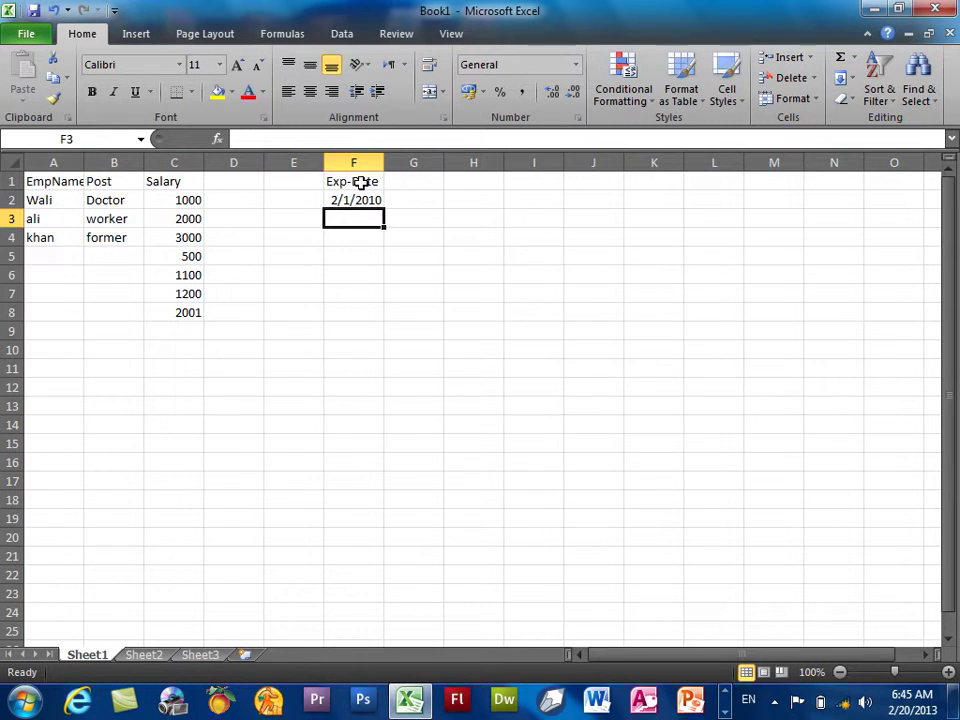
text(2/10/2010)
key(Return)
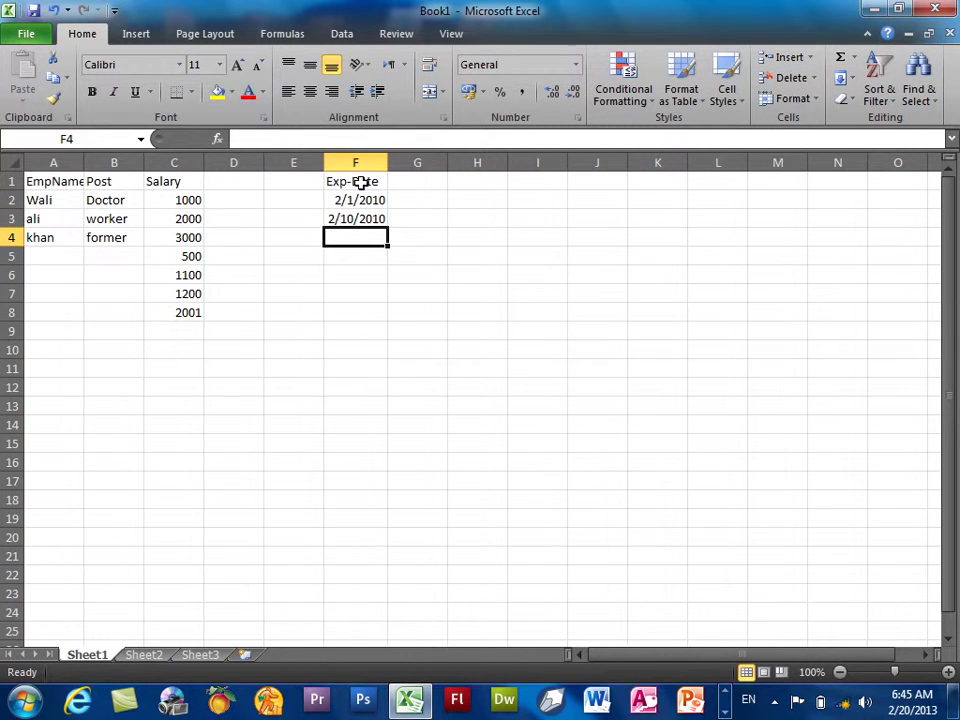
text(2/20)
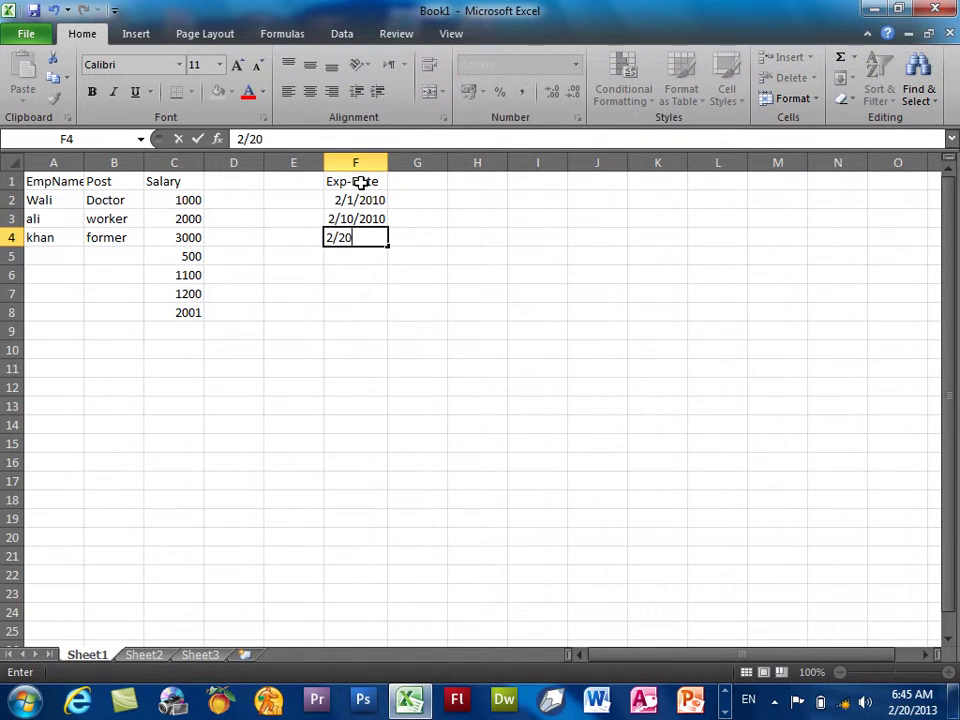
key(BackSpace)
key(BackSpace)
text(1)
text(5/2010)
key(Return)
text(1/1/2010)
key(Return)
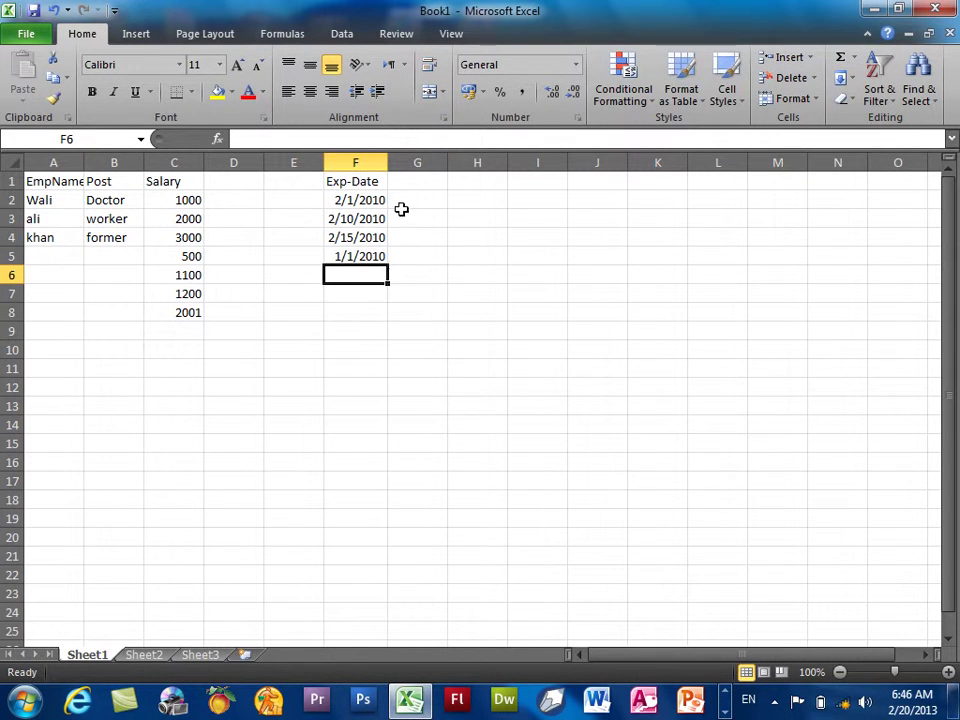
drag(350, 200, 360, 289)
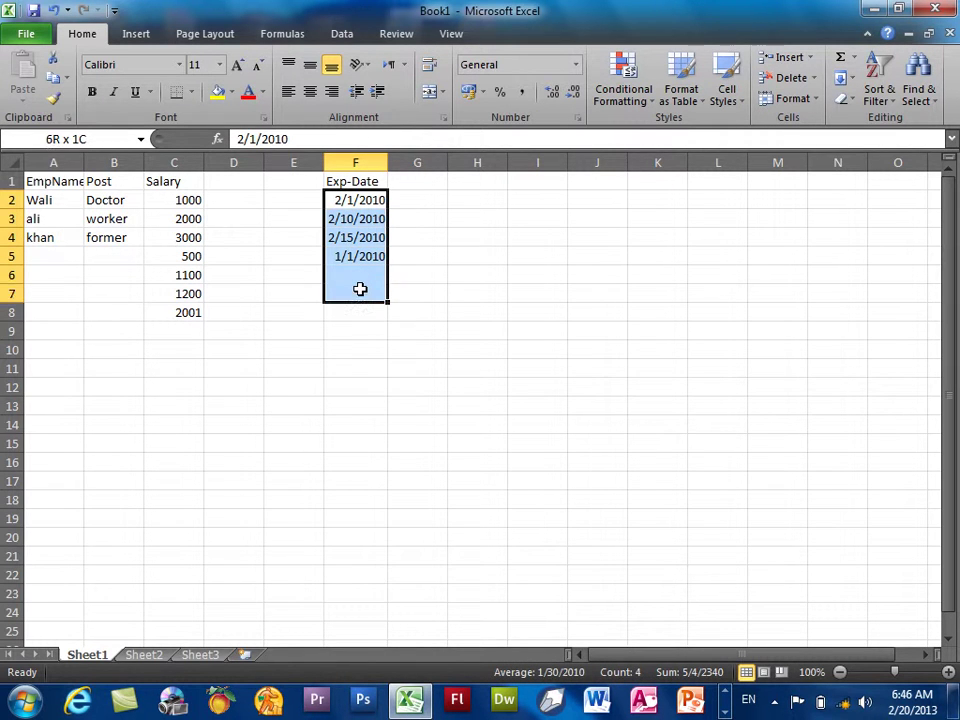
click(360, 289)
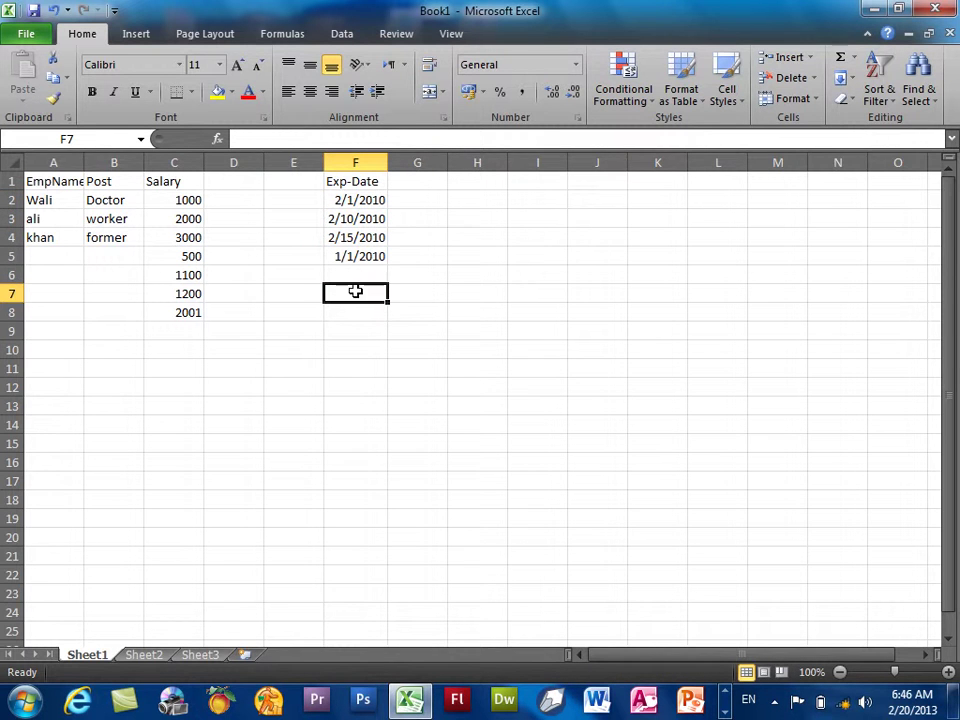
drag(383, 194, 366, 292)
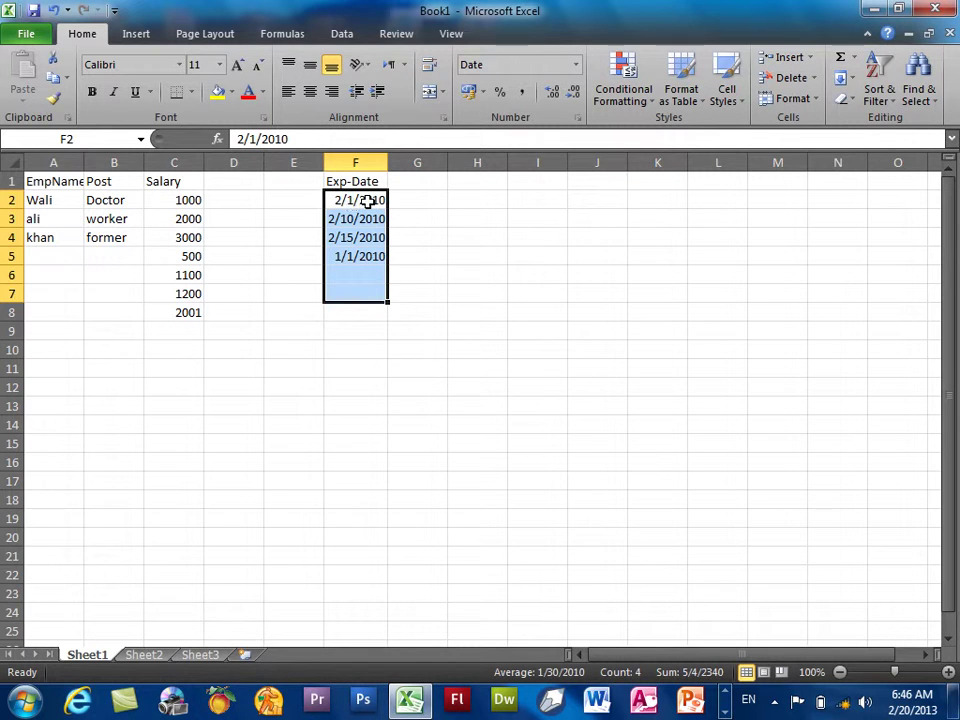
click(638, 95)
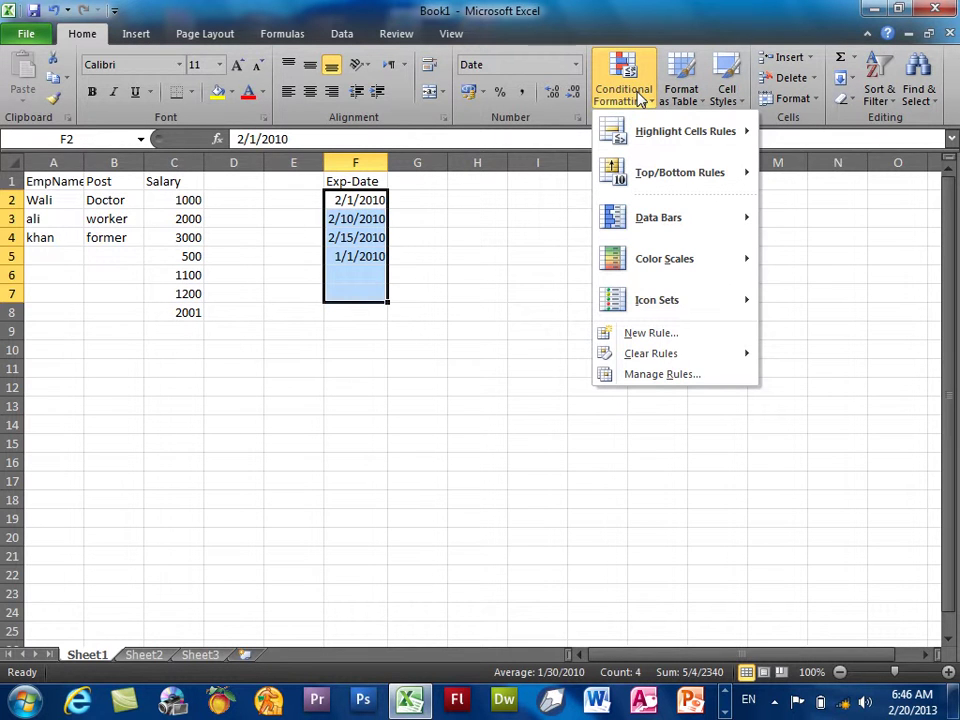
mouse_move(685, 131)
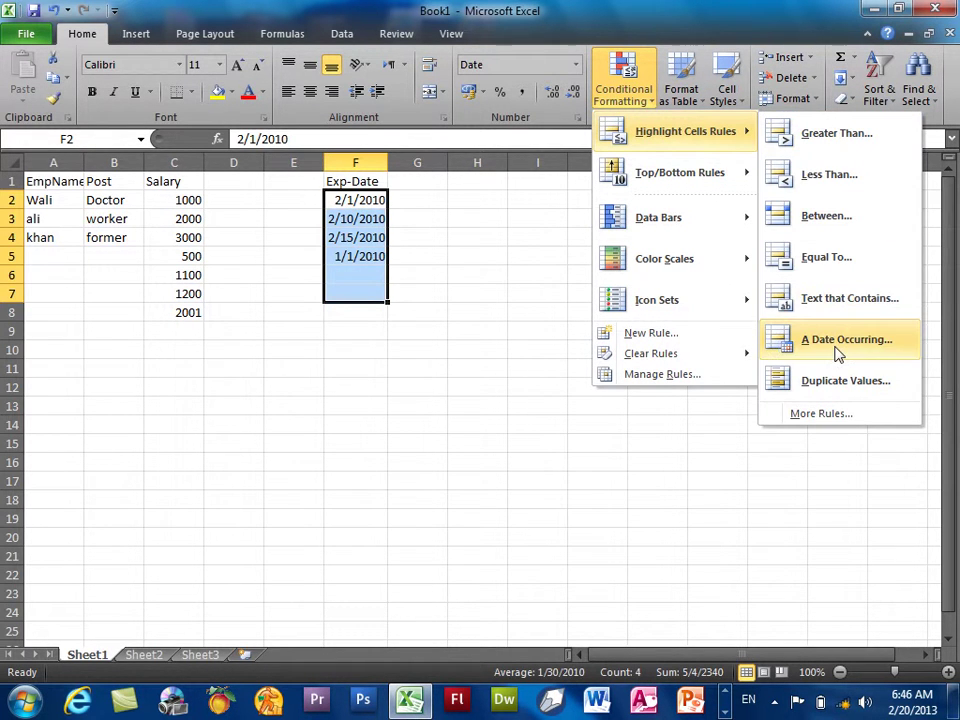
click(838, 342)
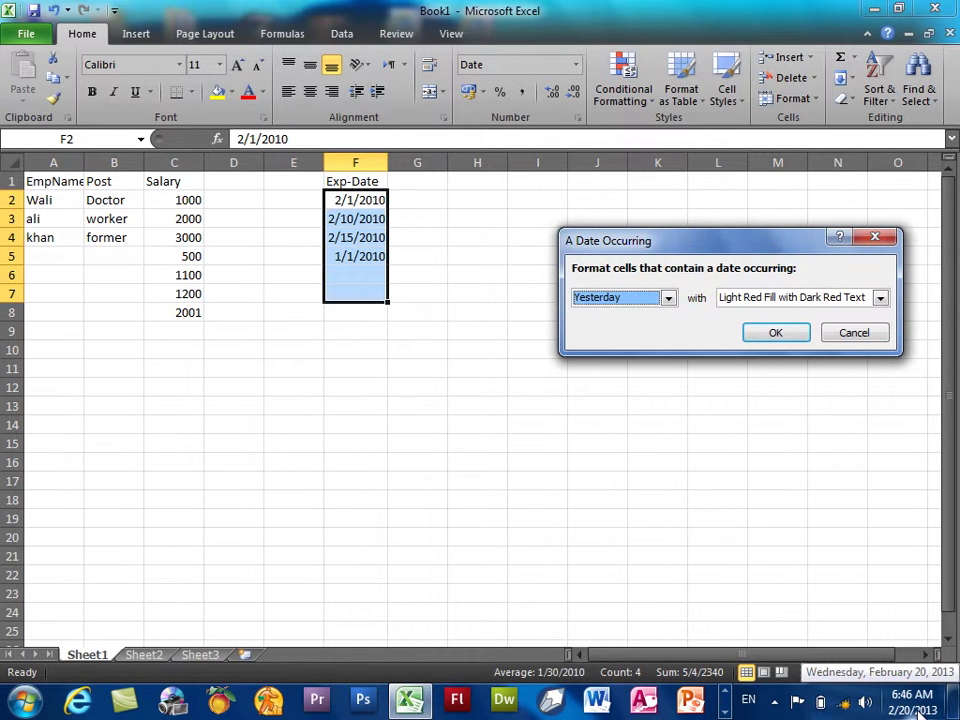
click(842, 333)
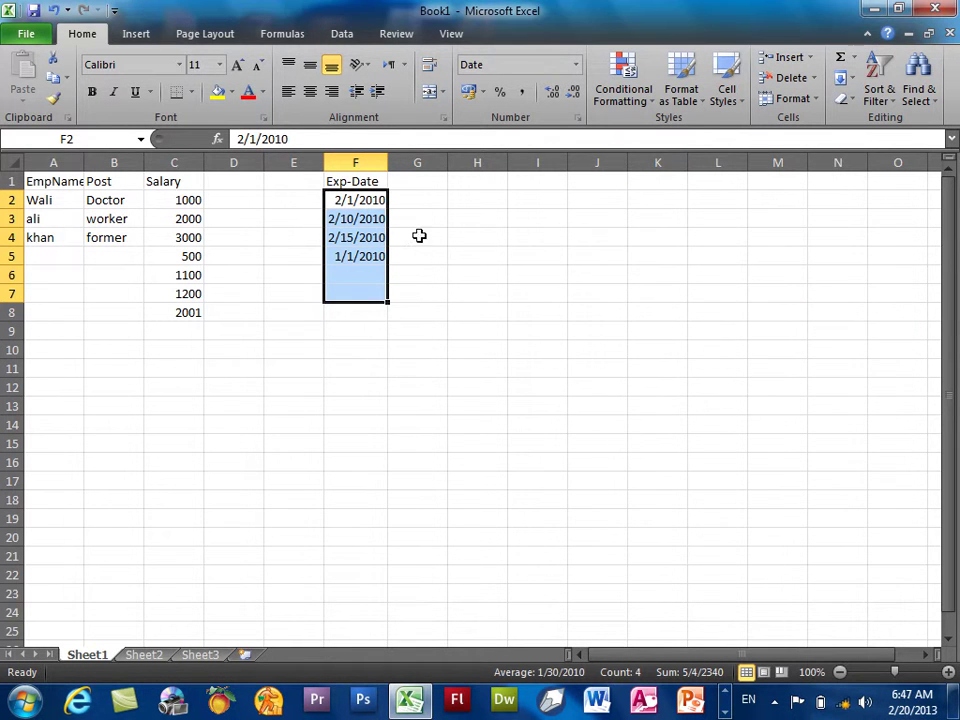
click(344, 218)
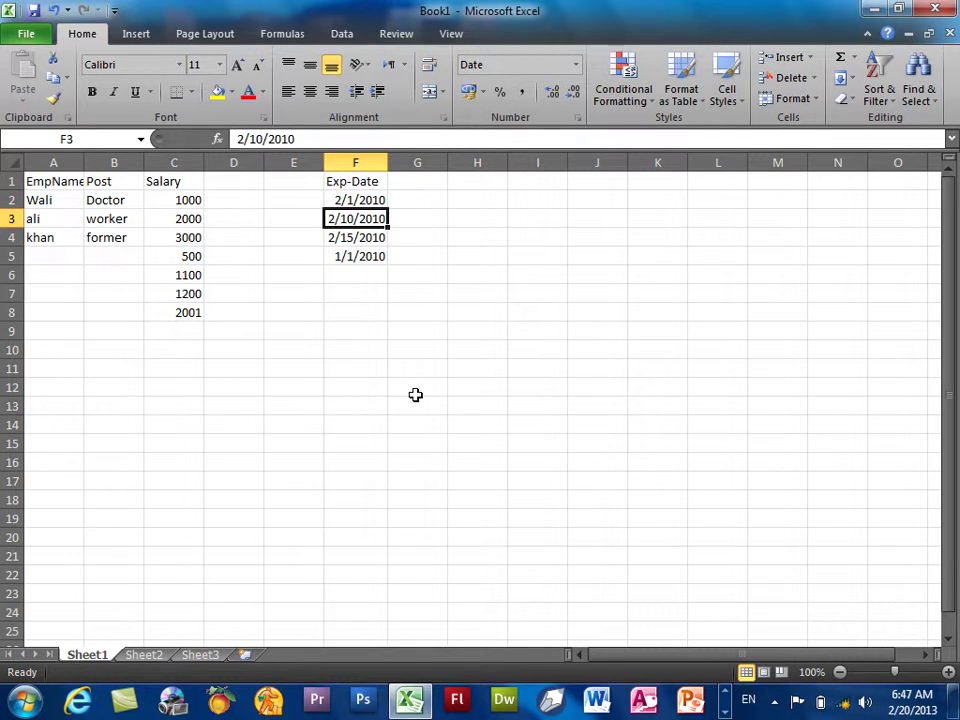
Begin retyping the date in F3, entering '2/' so far
text(2/)
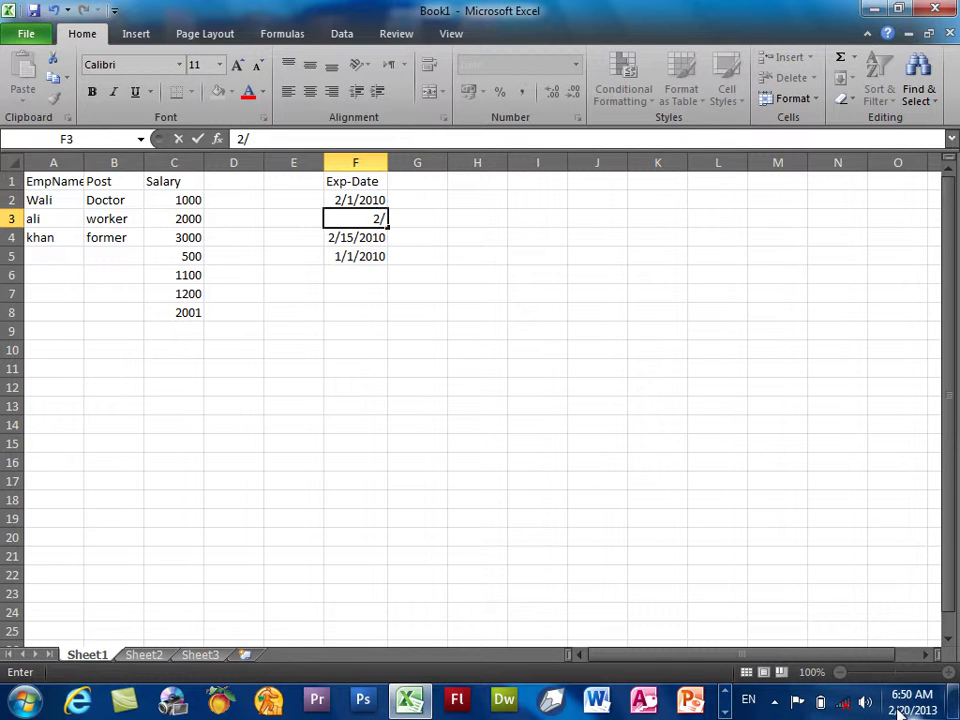
text(19/2014)
key(BackSpace)
text(3)
key(Return)
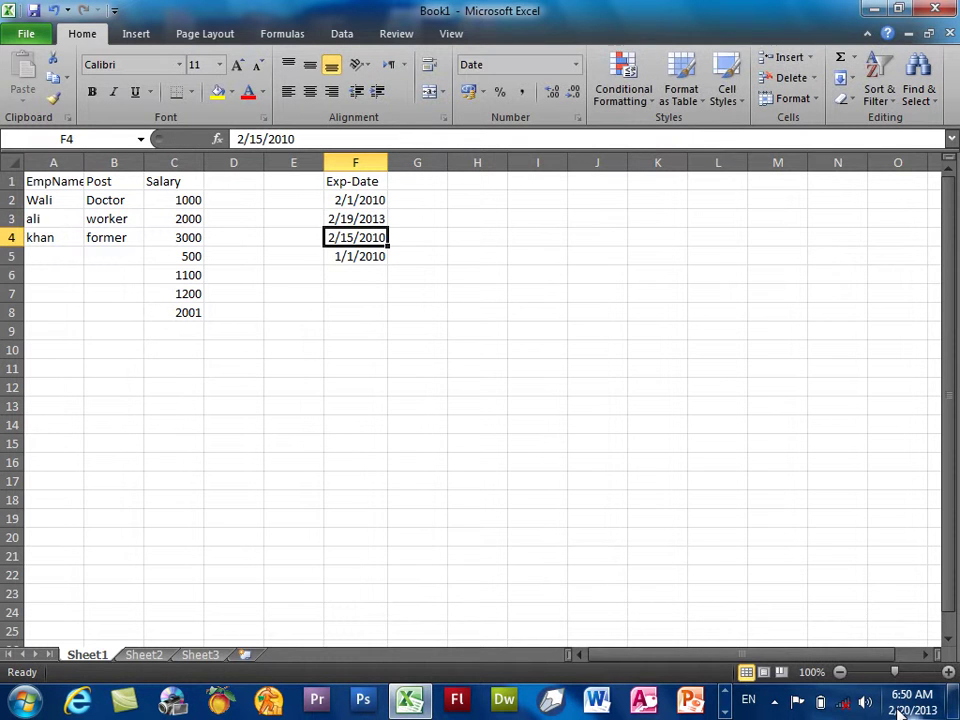
text(2/)
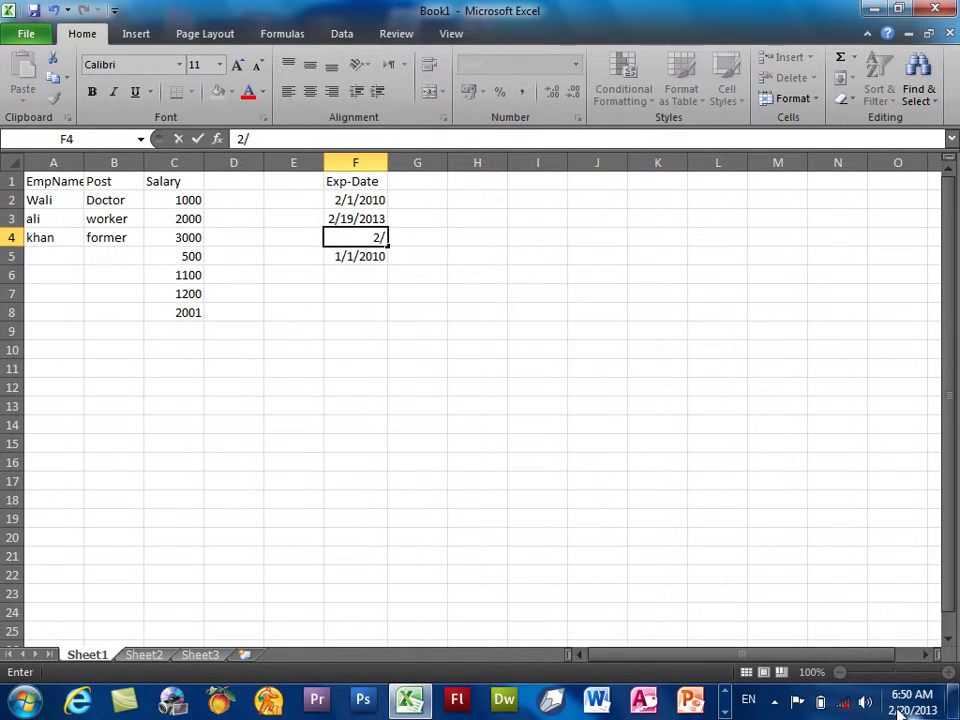
text(19)
key(BackSpace)
text(8/)
text(2014)
key(BackSpace)
text(3)
key(Return)
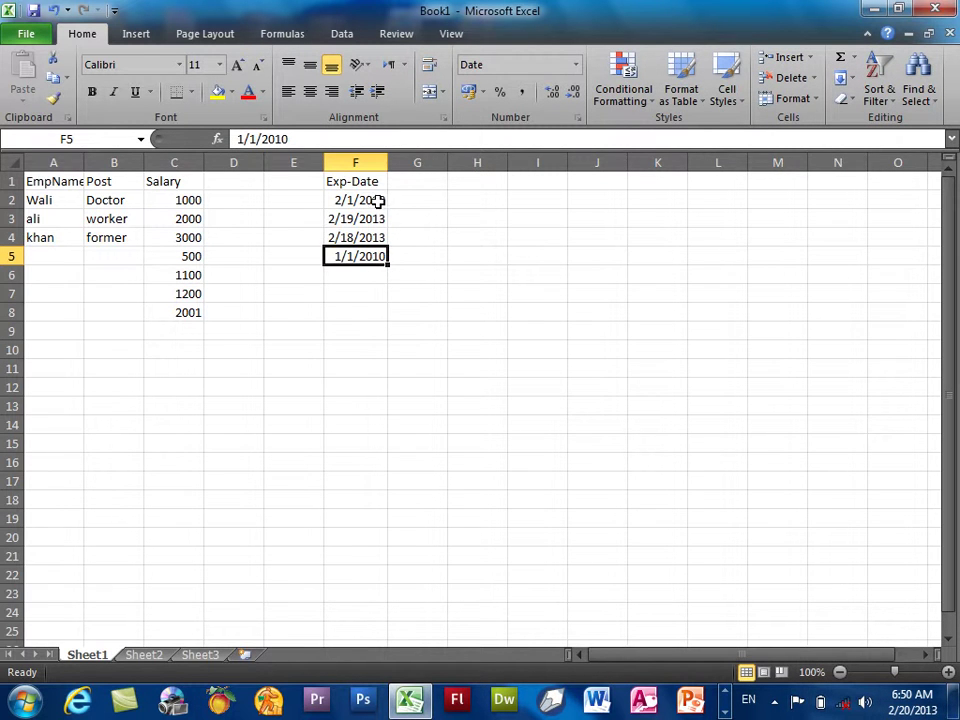
drag(377, 201, 343, 294)
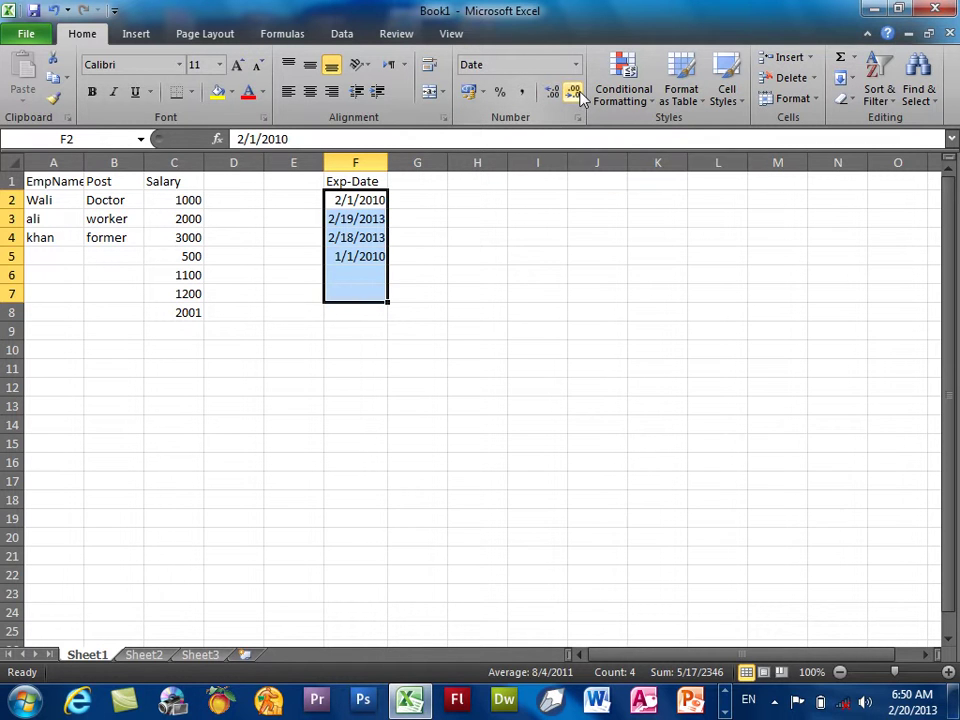
click(636, 98)
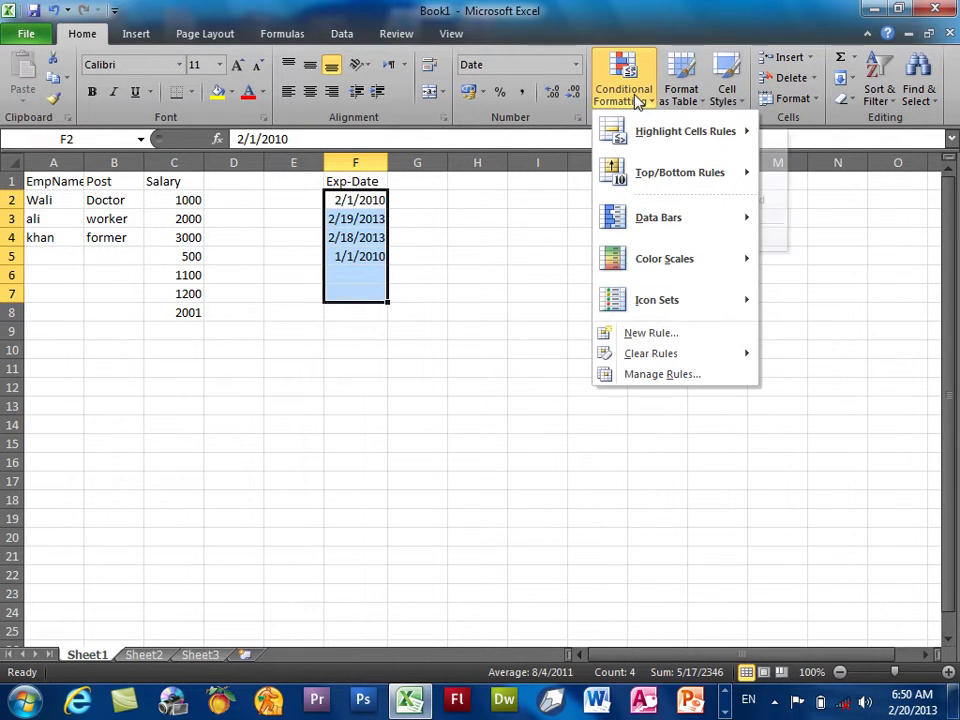
mouse_move(676, 131)
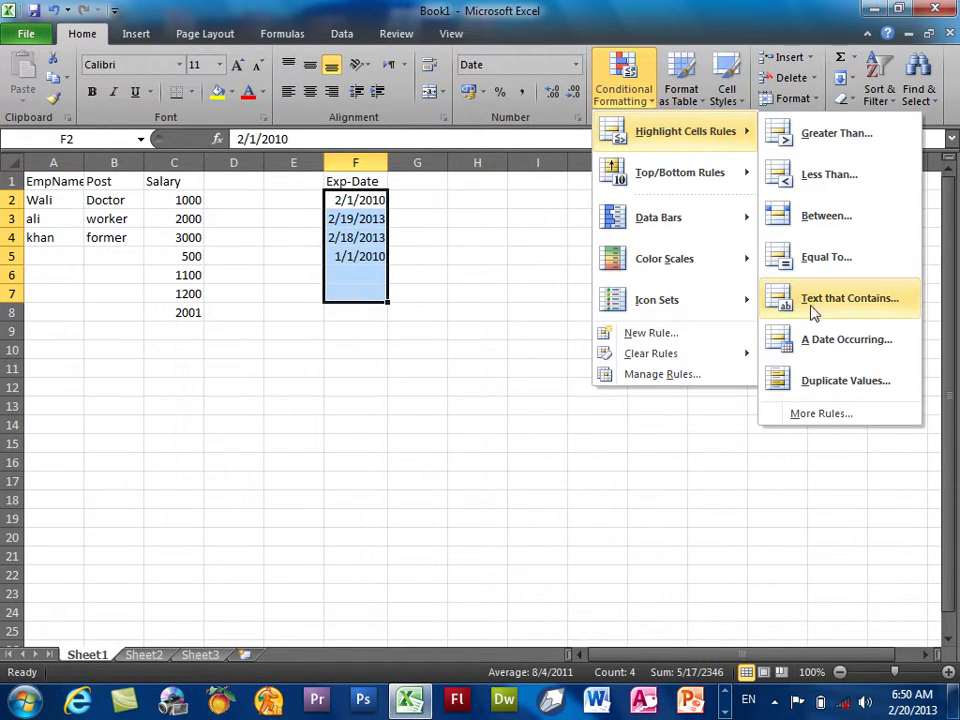
click(830, 345)
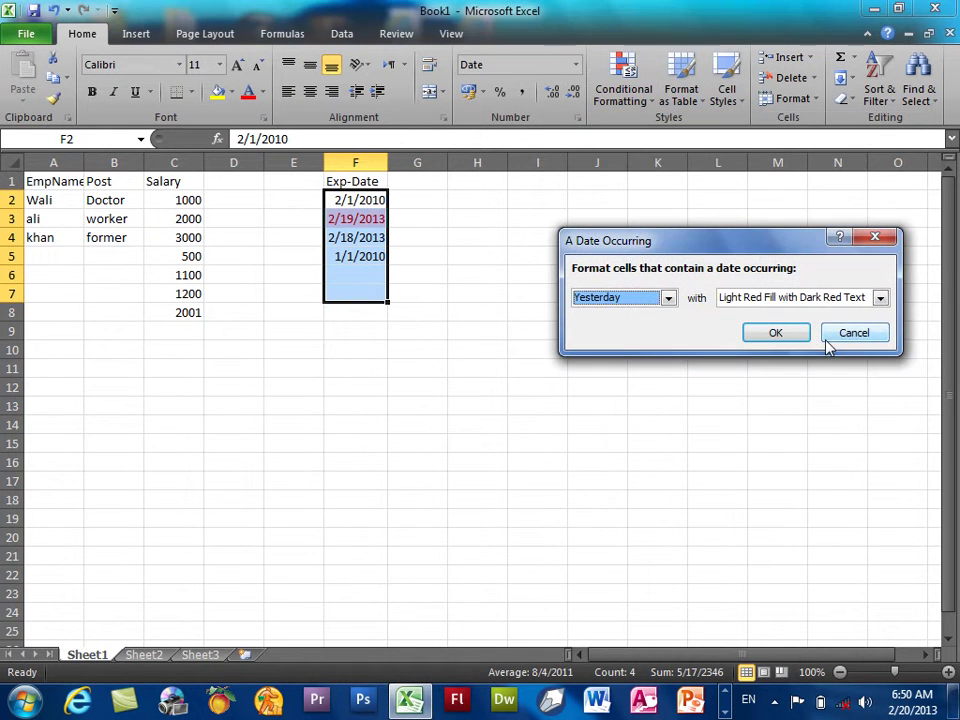
click(636, 299)
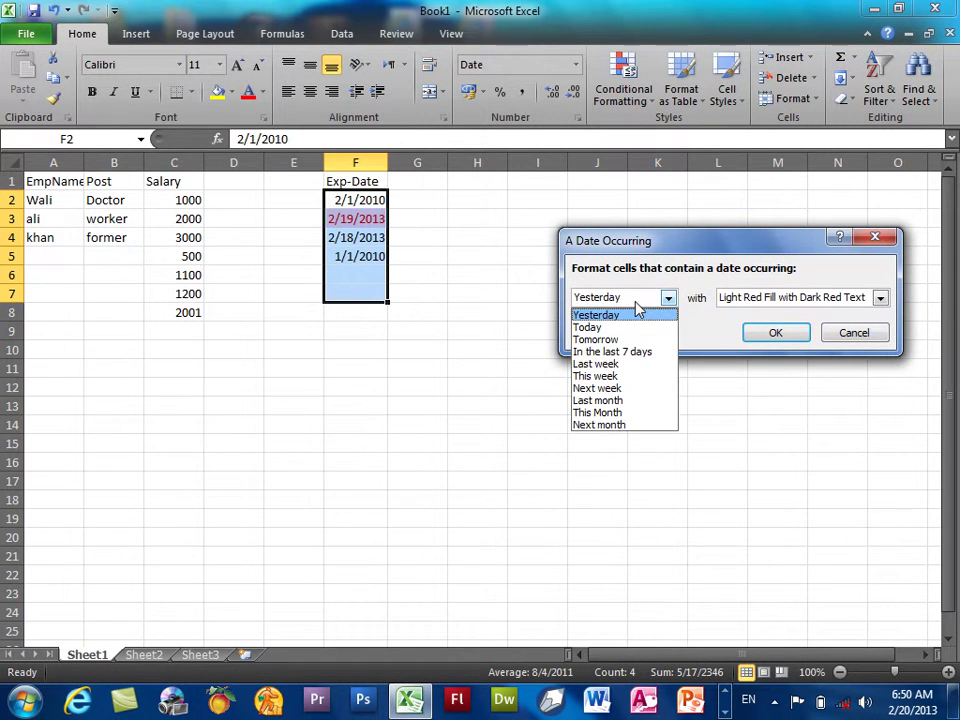
click(638, 312)
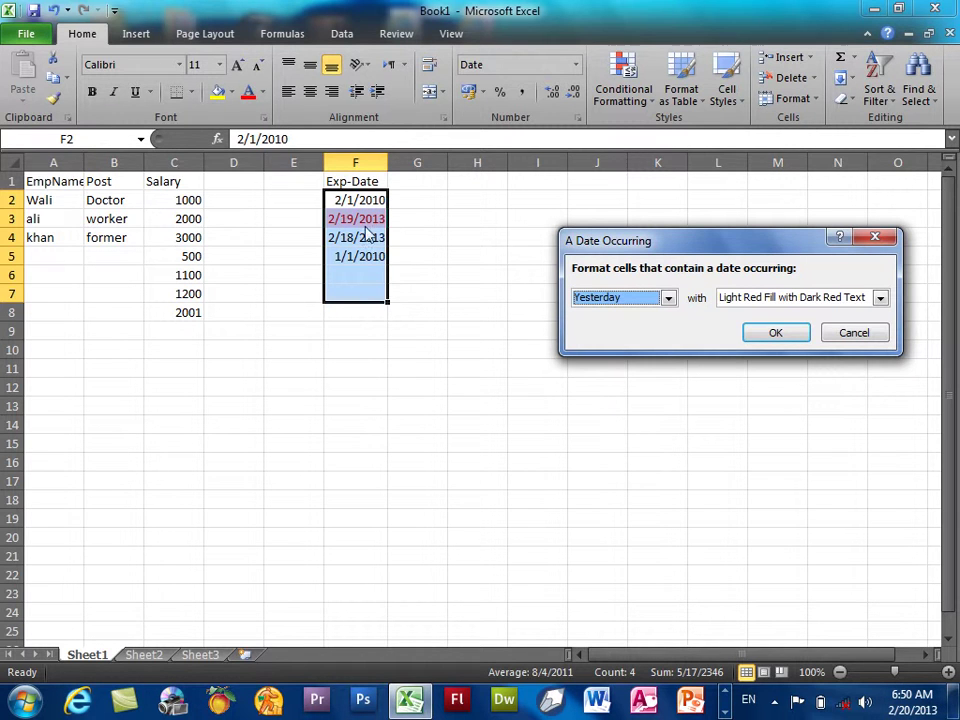
click(632, 302)
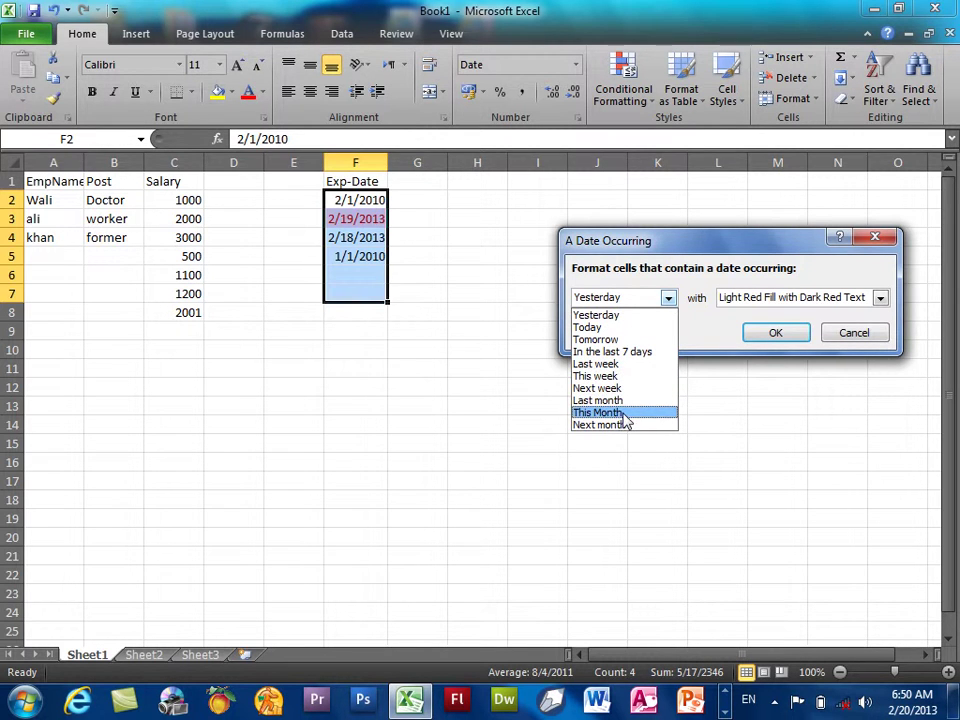
click(707, 253)
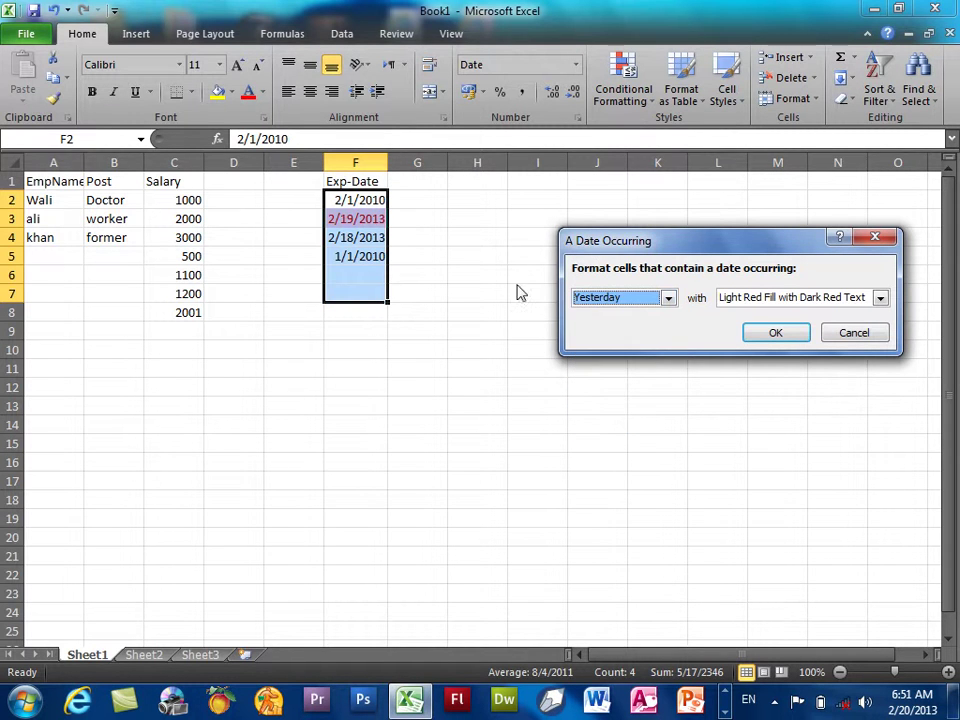
click(770, 298)
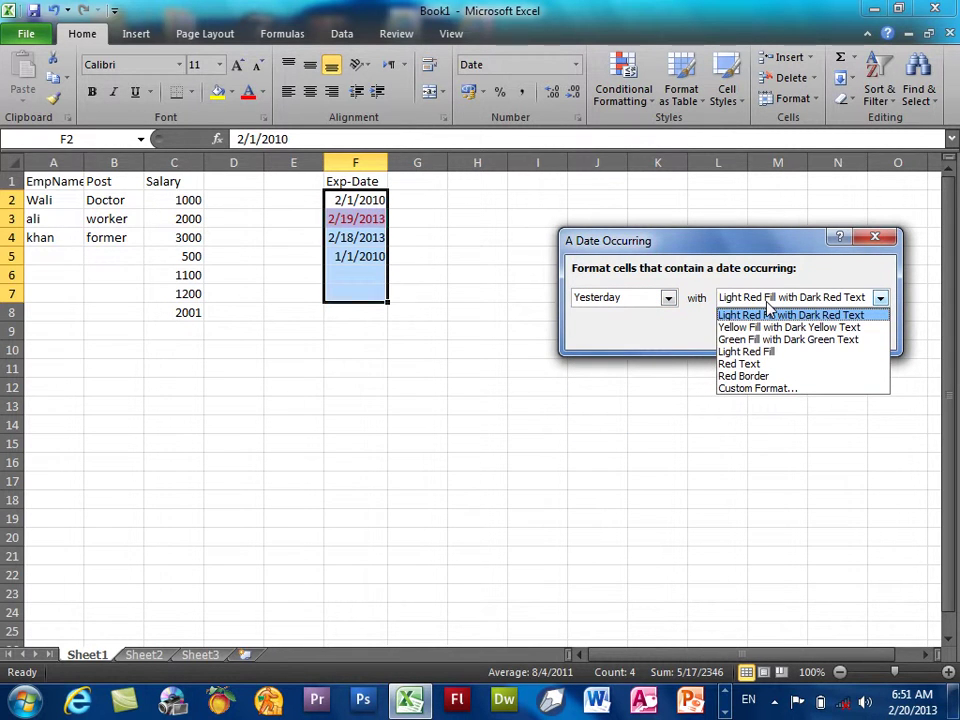
click(767, 302)
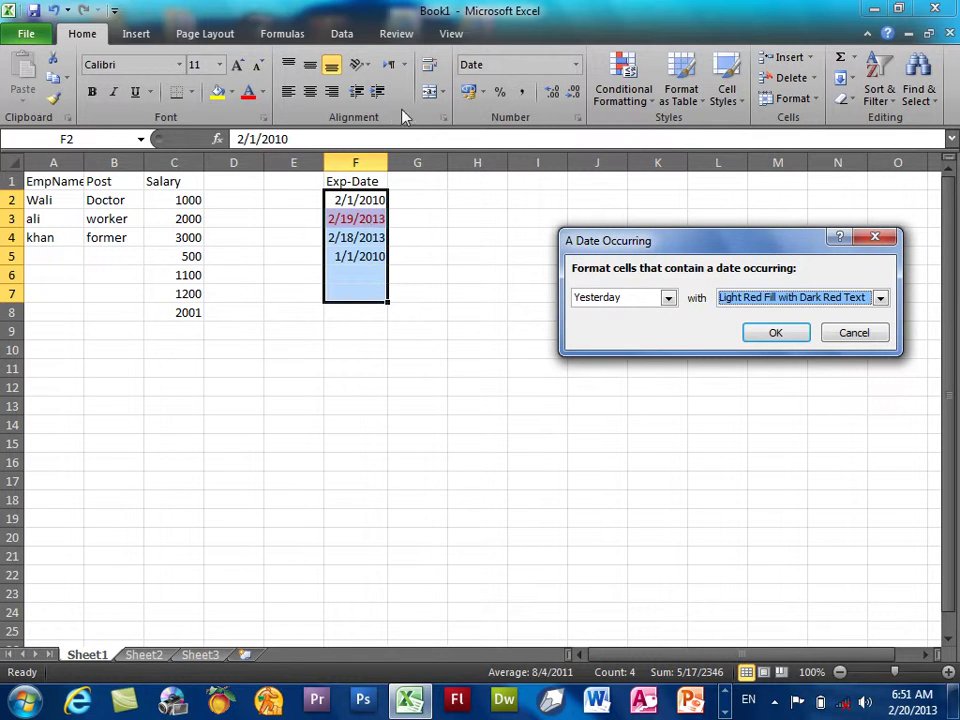
click(852, 332)
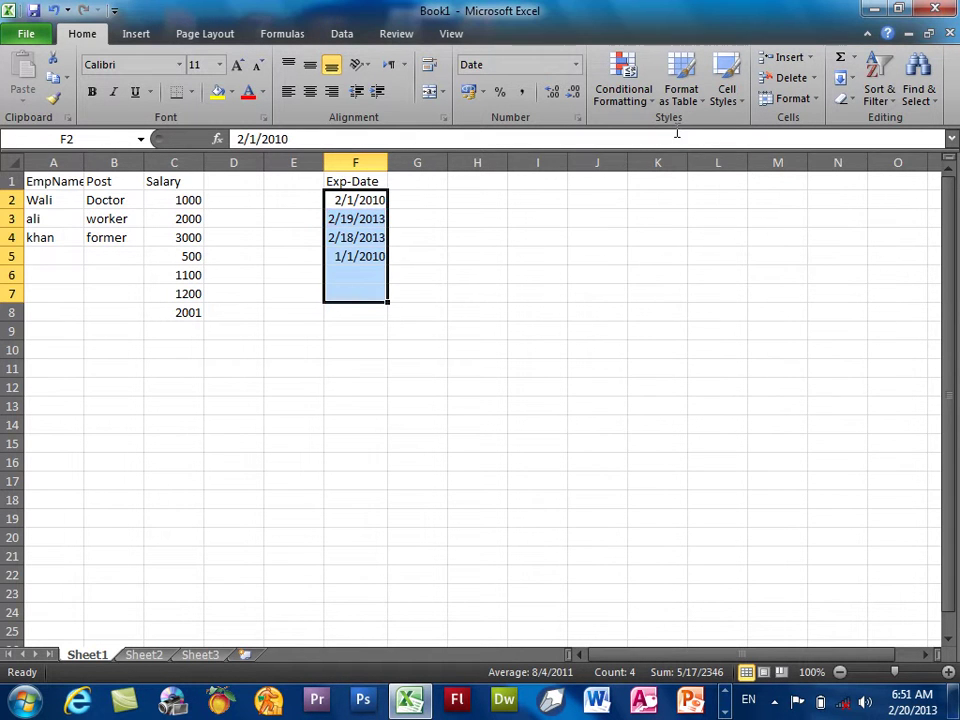
Re-enter the salaries in C2:C8 as 1000, 2000, 3000, 4000, 5000, 6000 and 7000
click(623, 95)
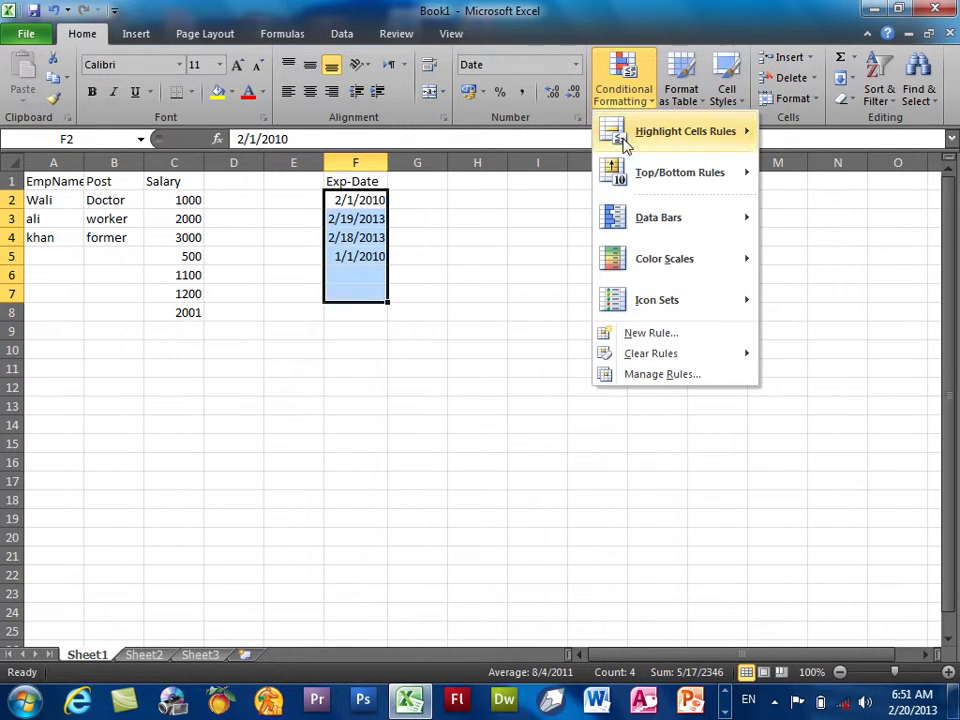
mouse_move(680, 172)
click(193, 347)
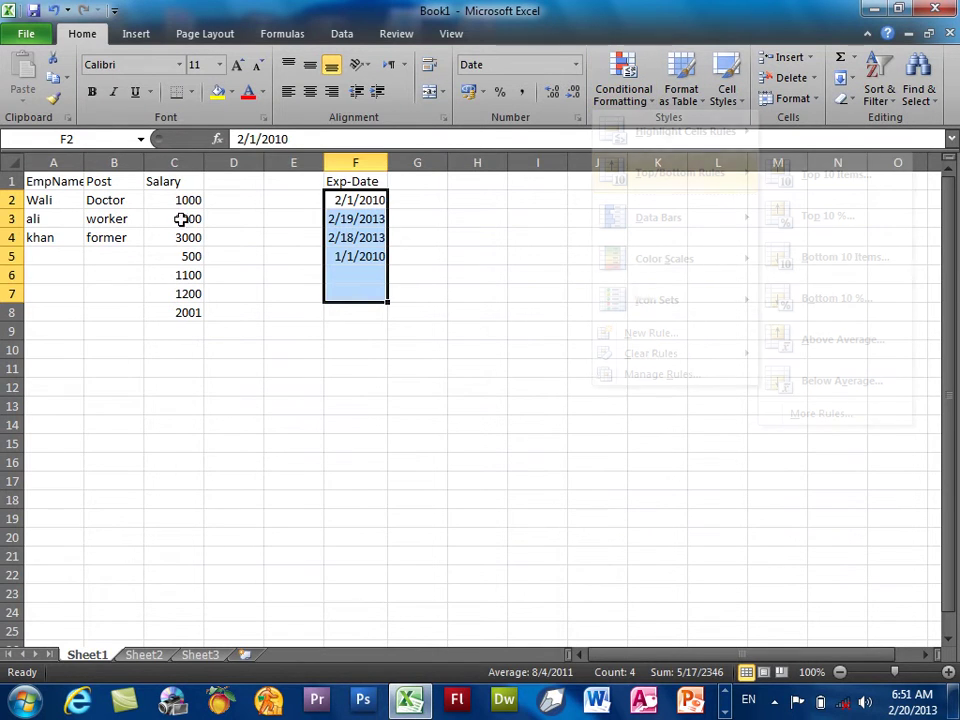
click(180, 200)
text(1000)
key(Return)
text(2000)
key(Return)
text(300)
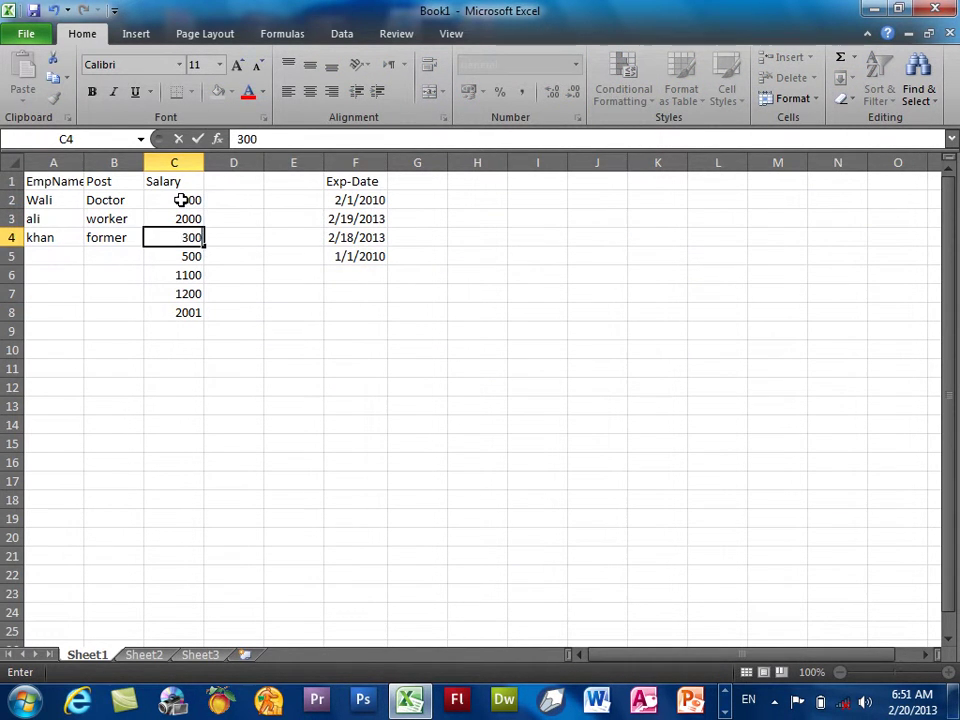
text(0)
key(Return)
text(4000)
key(Return)
text(5000)
key(Return)
text(600)
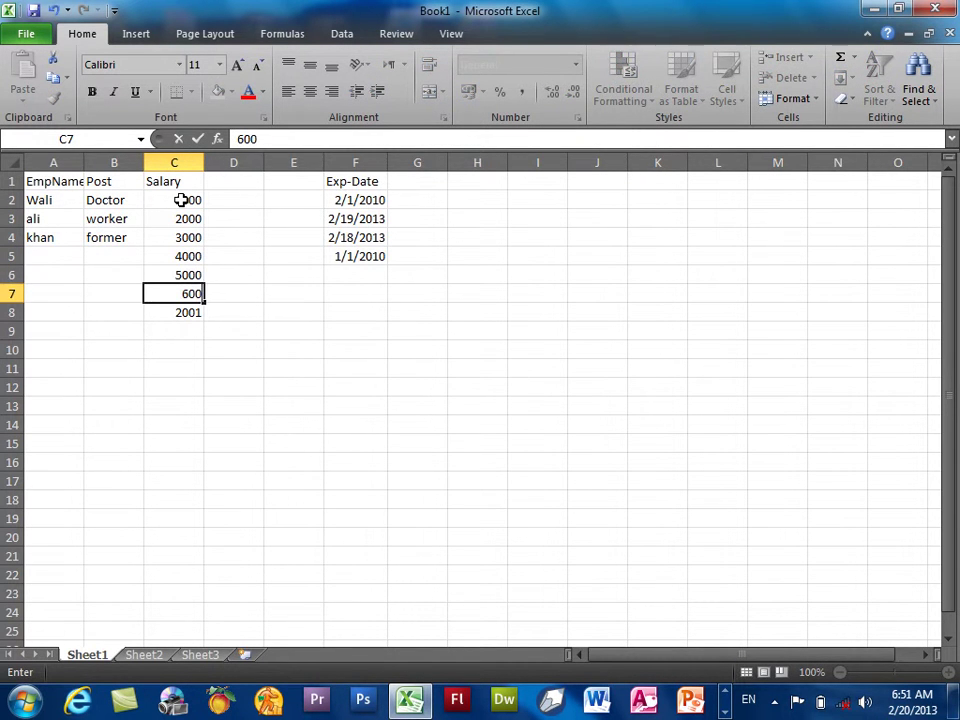
key(Return)
text(7000)
key(Return)
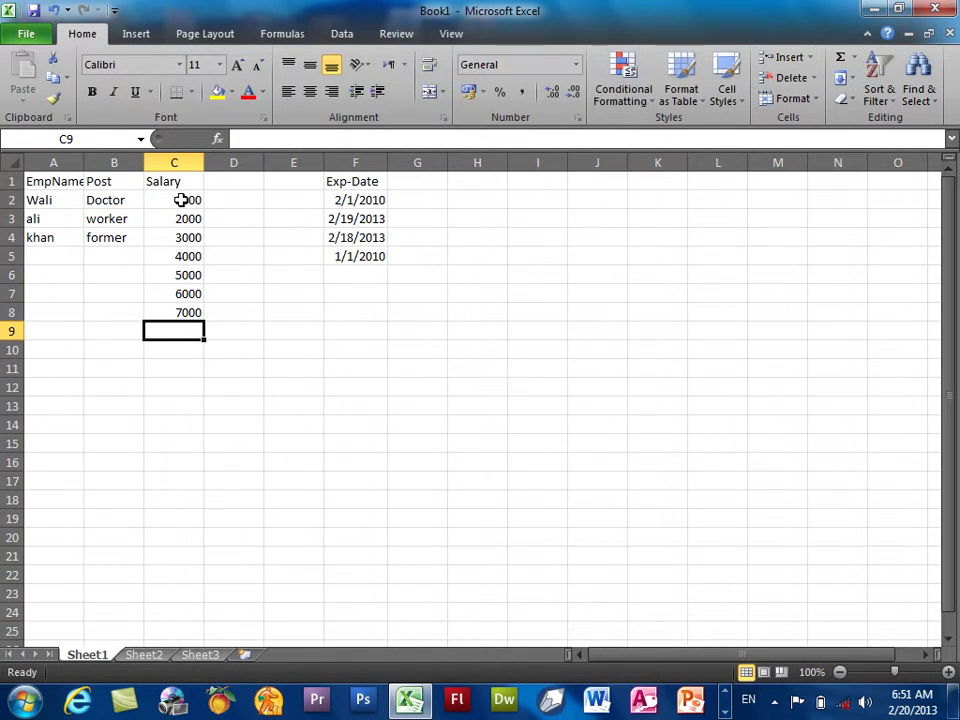
Apply a Top 5 Items rule with Red Border to salaries C2:C8
drag(181, 200, 180, 310)
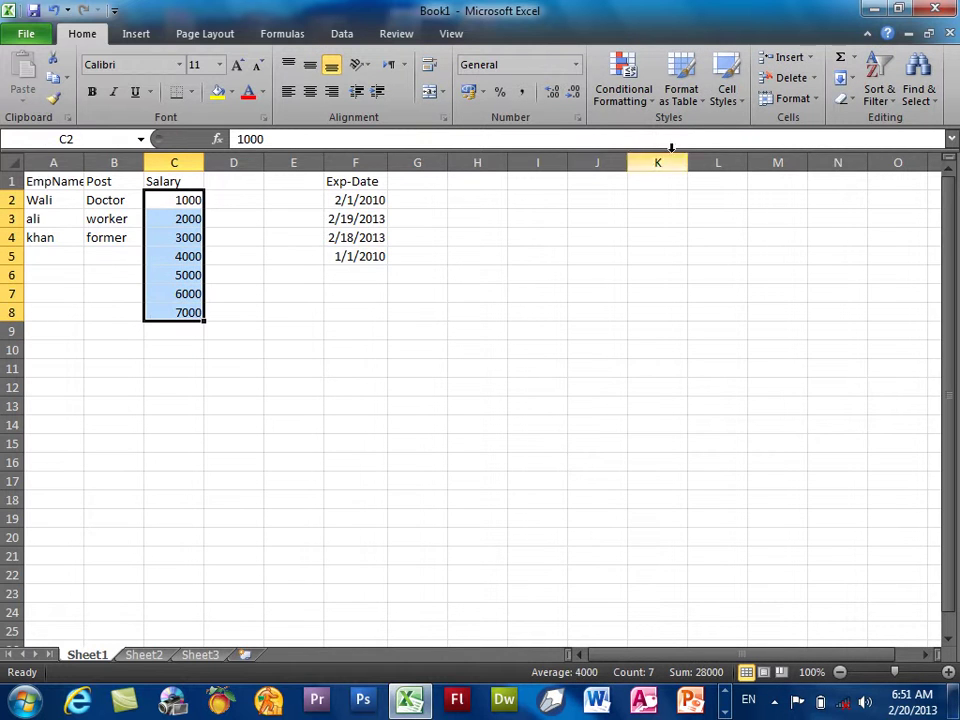
click(636, 88)
mouse_move(679, 172)
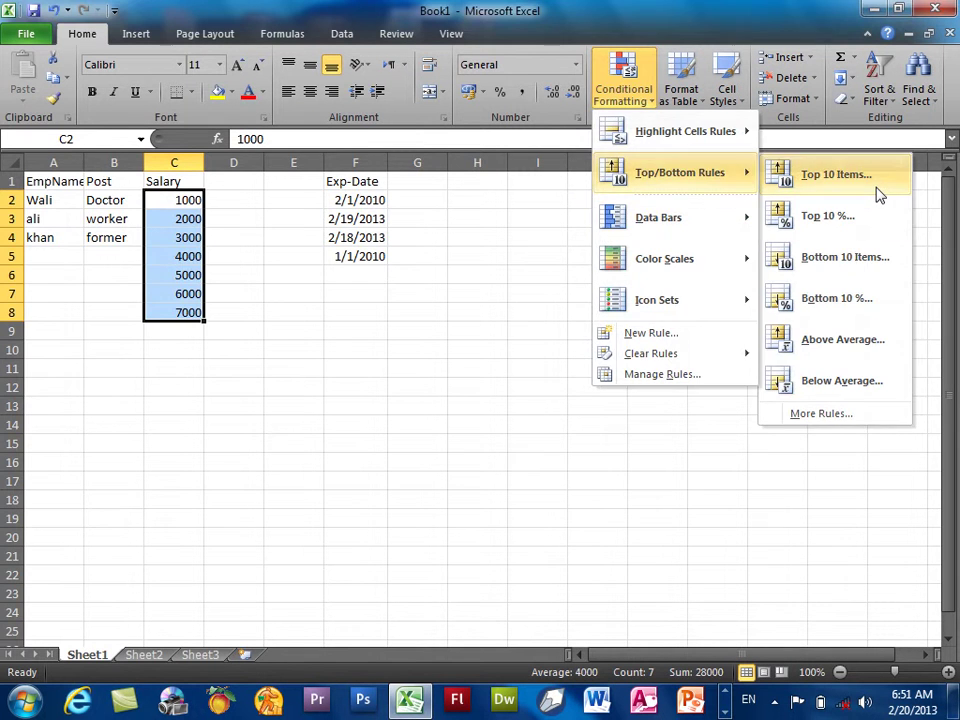
click(874, 180)
click(640, 302)
click(640, 302)
click(640, 302)
click(640, 302)
click(640, 302)
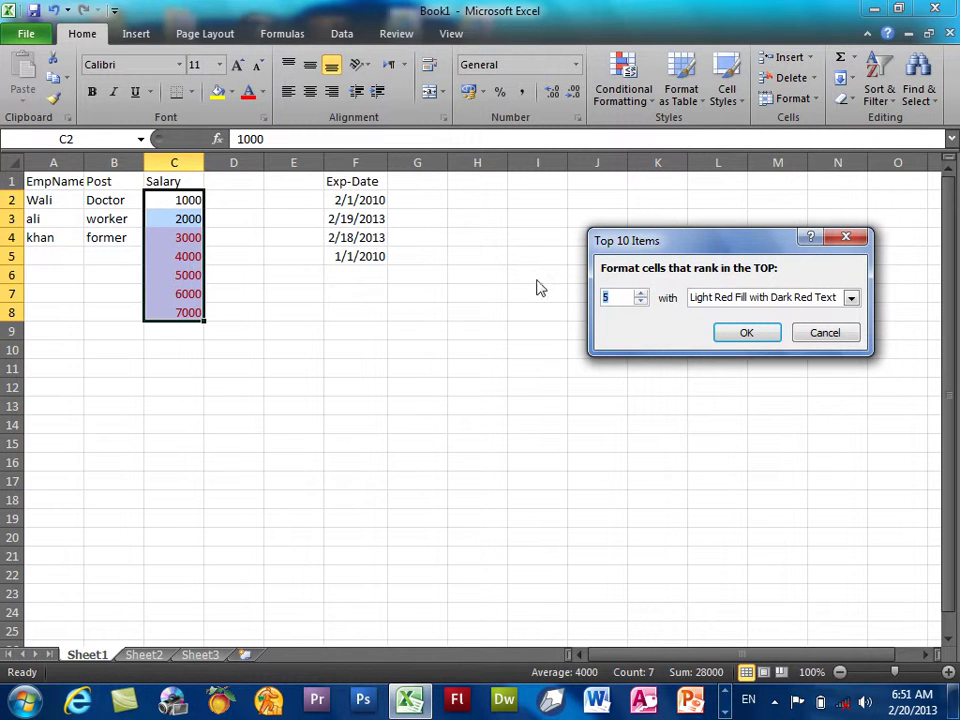
click(775, 297)
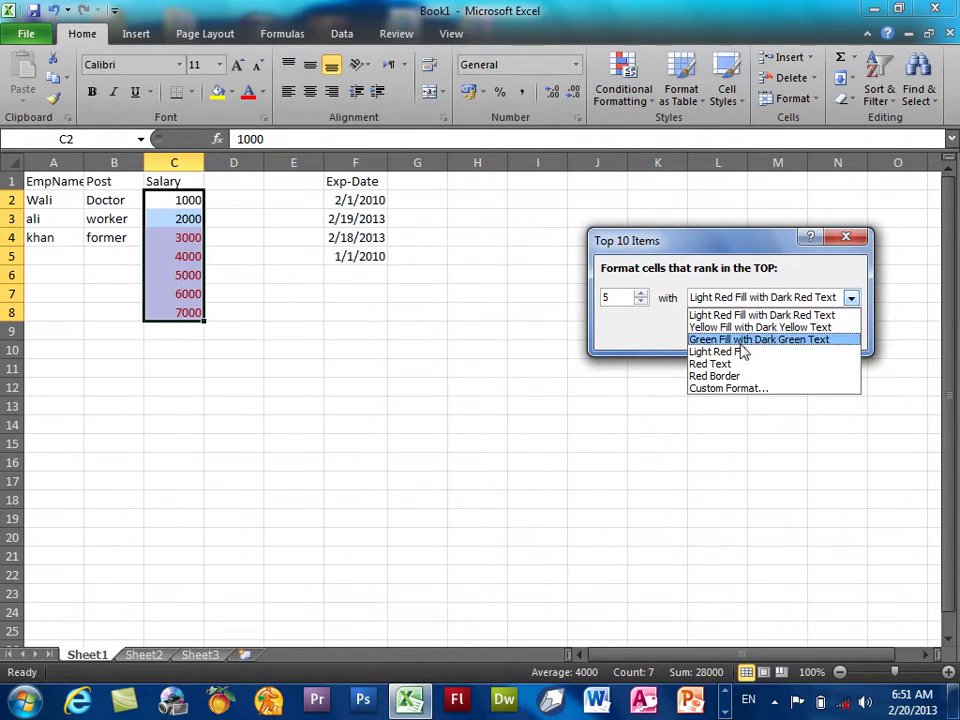
click(741, 378)
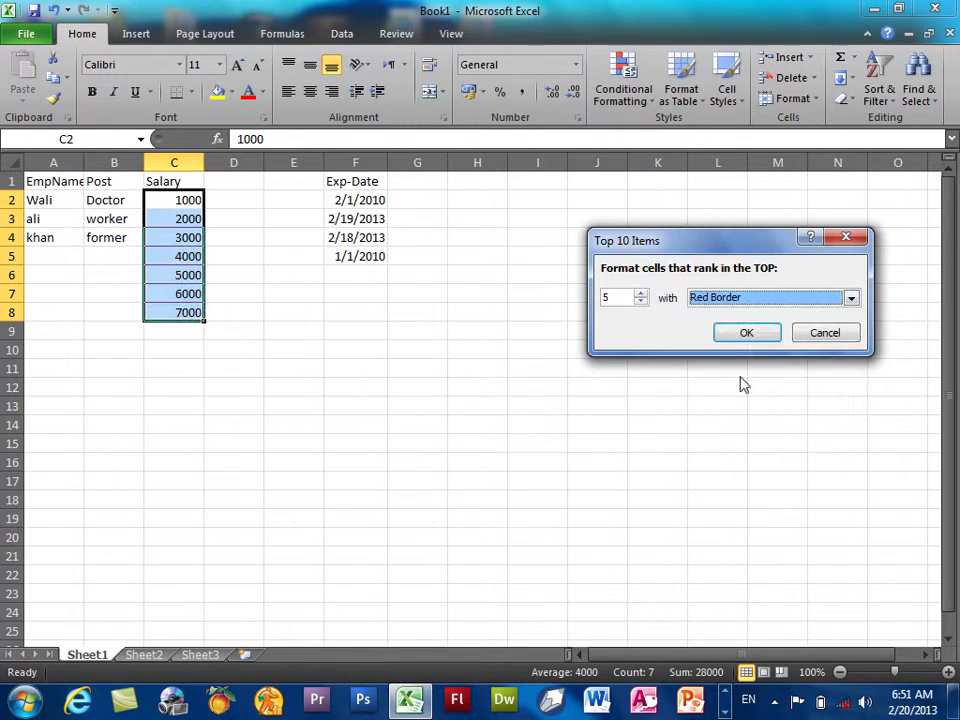
click(746, 333)
click(540, 331)
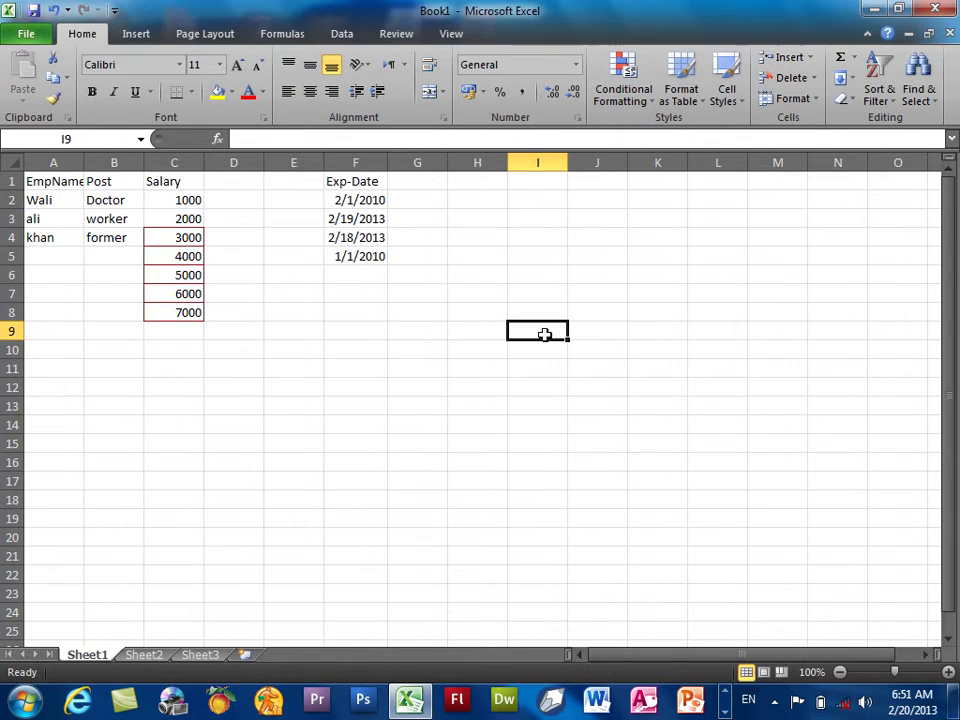
Select salaries C2:C8 and clear the red-border rule from them
click(180, 237)
click(180, 256)
click(180, 275)
click(180, 293)
click(180, 313)
drag(190, 240, 190, 297)
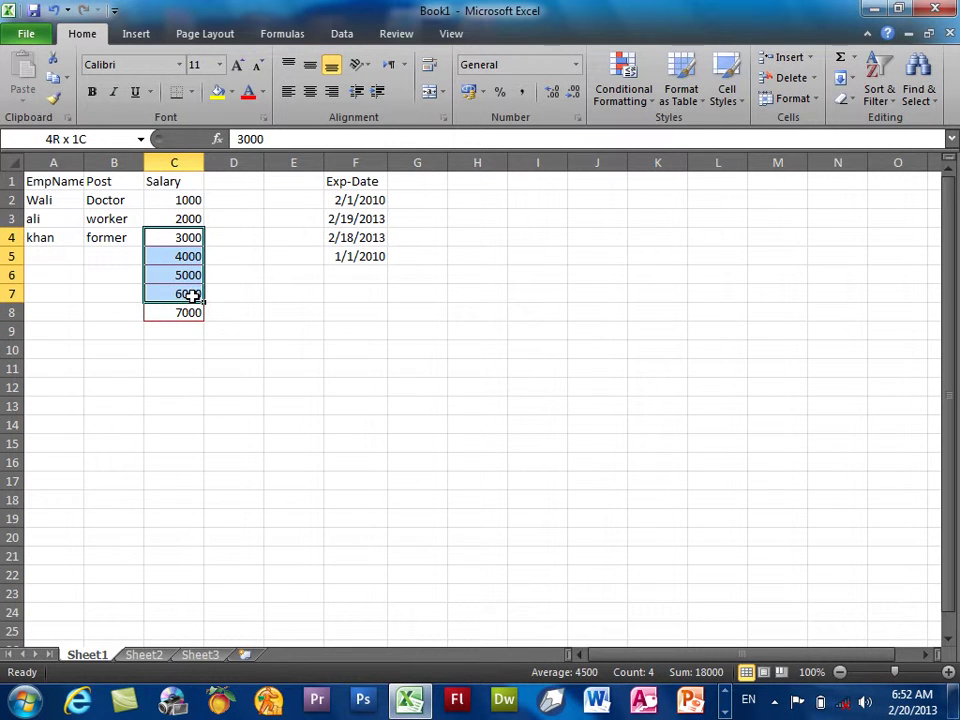
drag(186, 313, 190, 205)
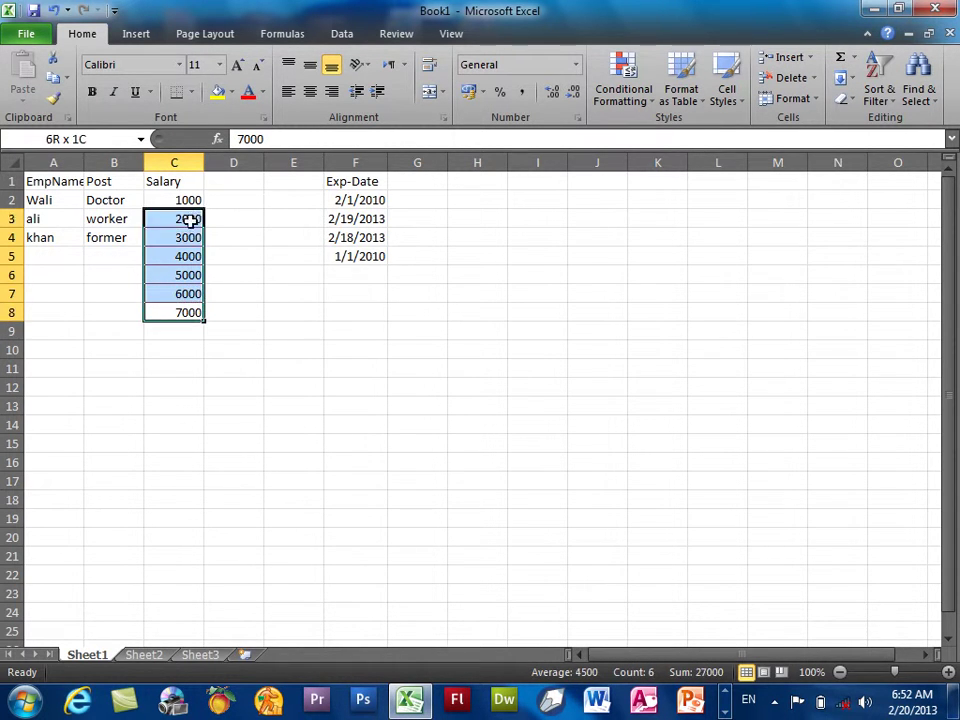
click(625, 85)
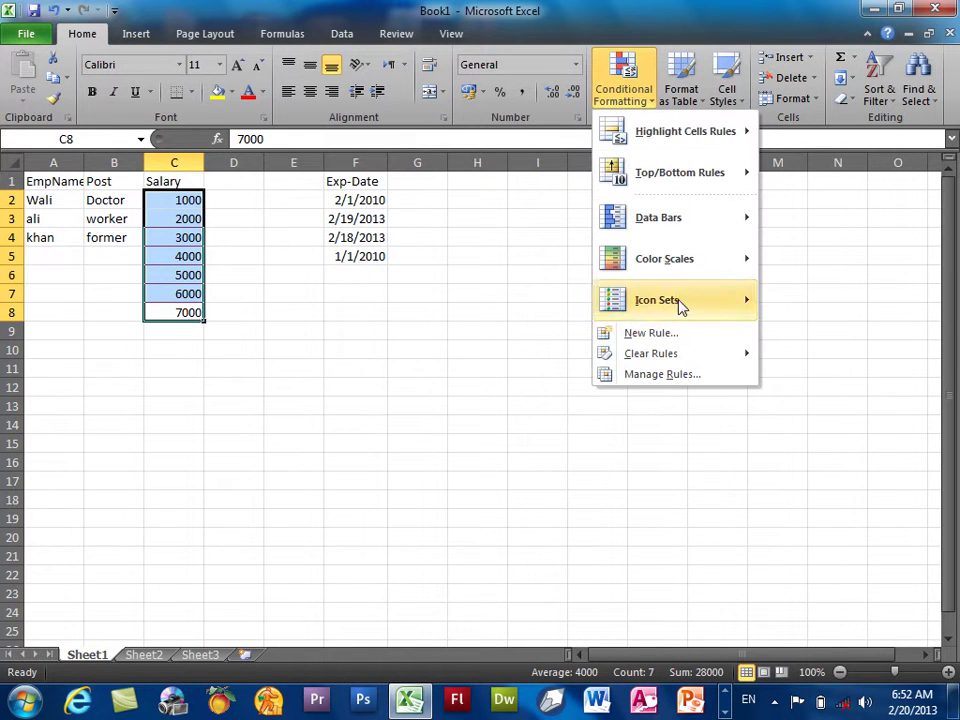
mouse_move(651, 353)
click(521, 358)
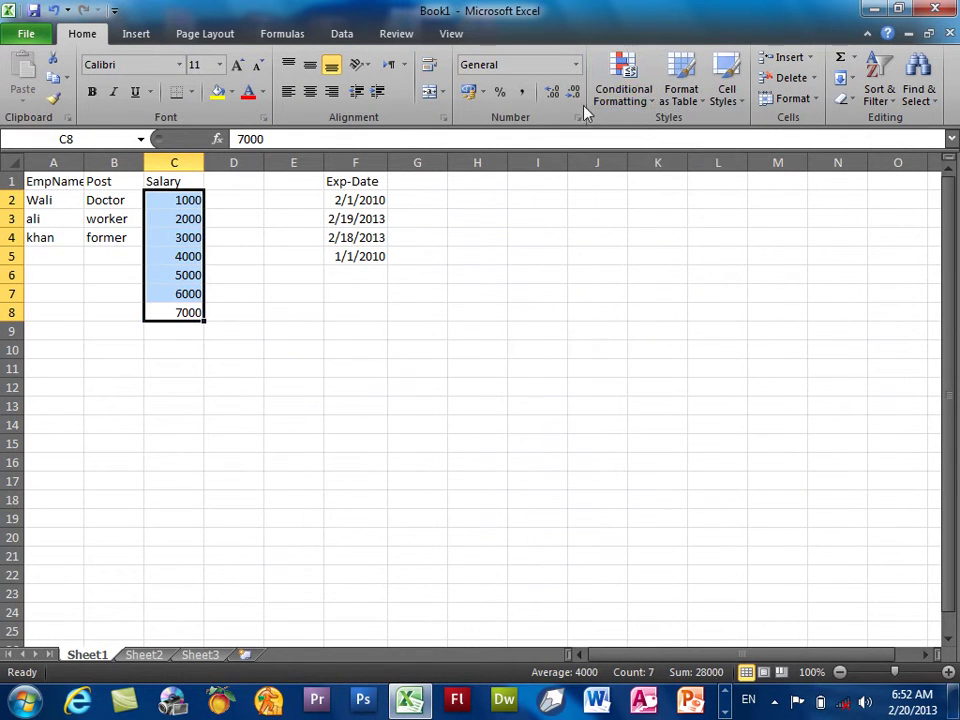
click(622, 85)
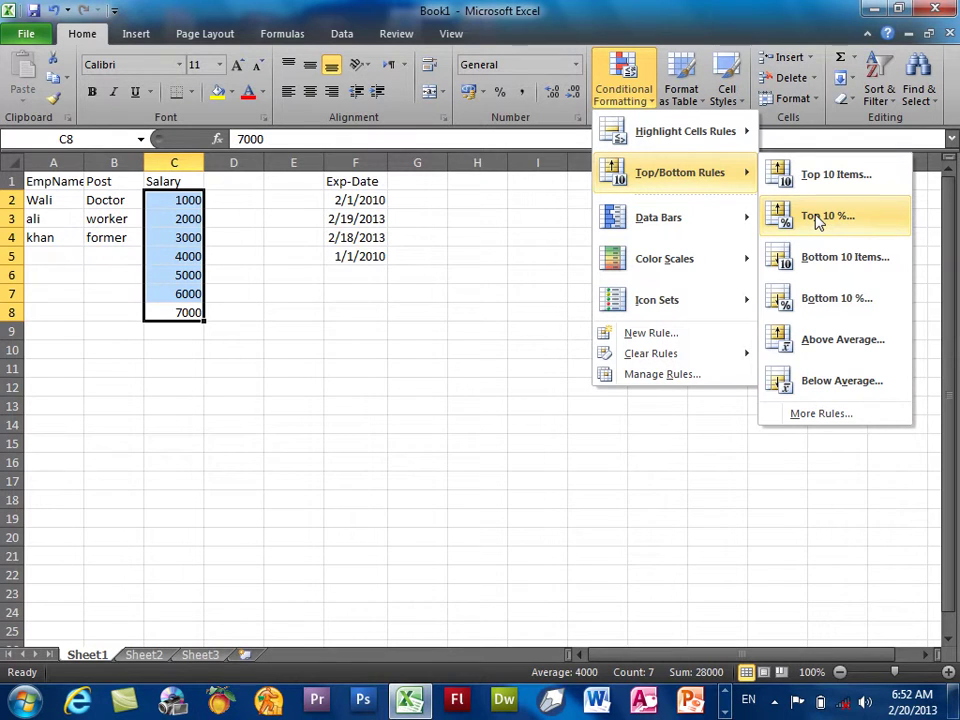
Try a Top 10% rule with the percentage set to 50, then cancel it
click(818, 221)
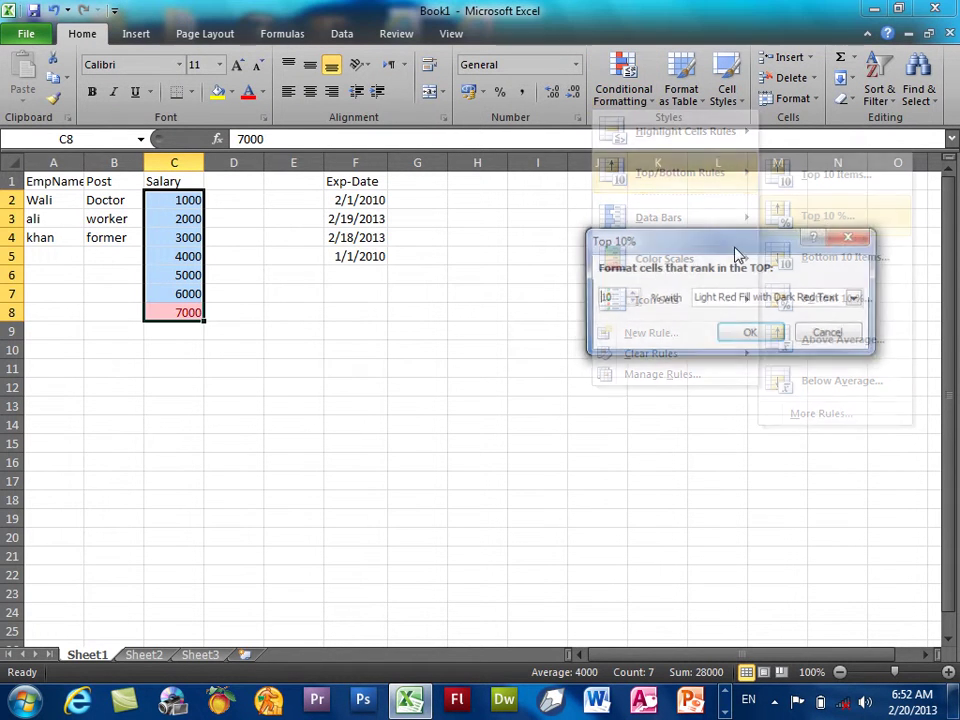
click(631, 293)
click(631, 293)
click(631, 293)
click(631, 293)
click(632, 293)
click(632, 293)
click(632, 293)
click(632, 293)
click(632, 293)
click(632, 293)
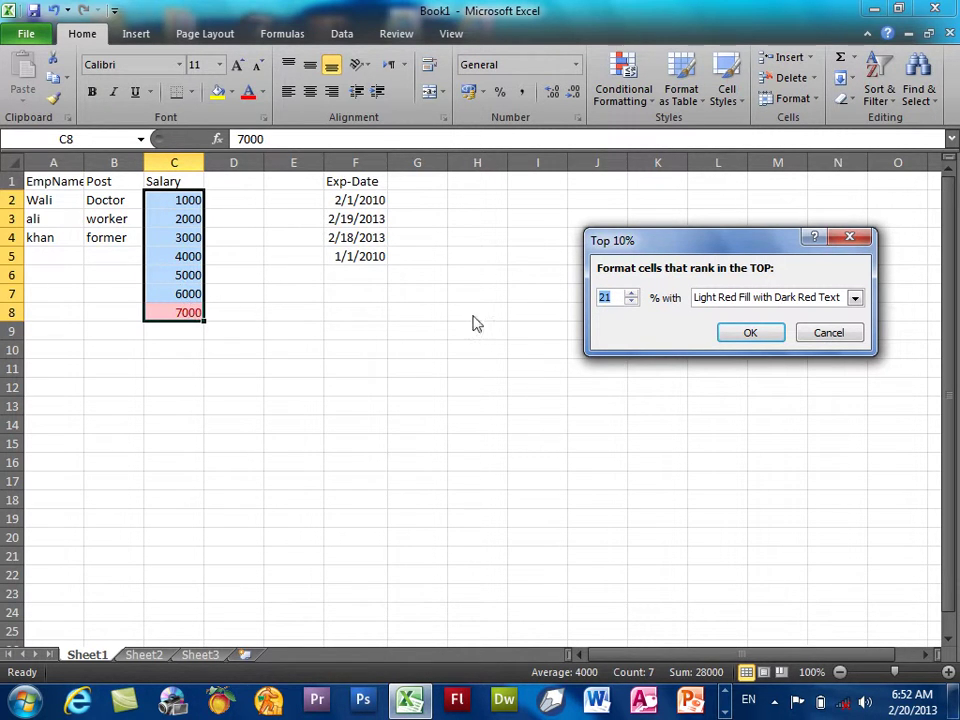
click(631, 296)
click(631, 296)
click(631, 296)
click(631, 296)
text(60)
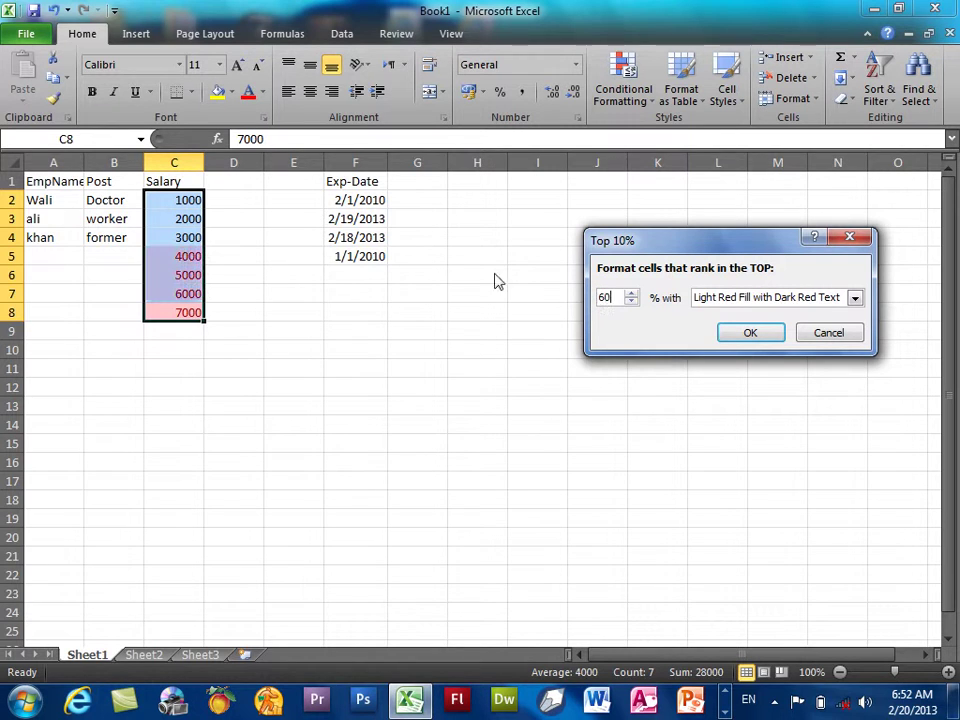
double_click(624, 298)
text(40)
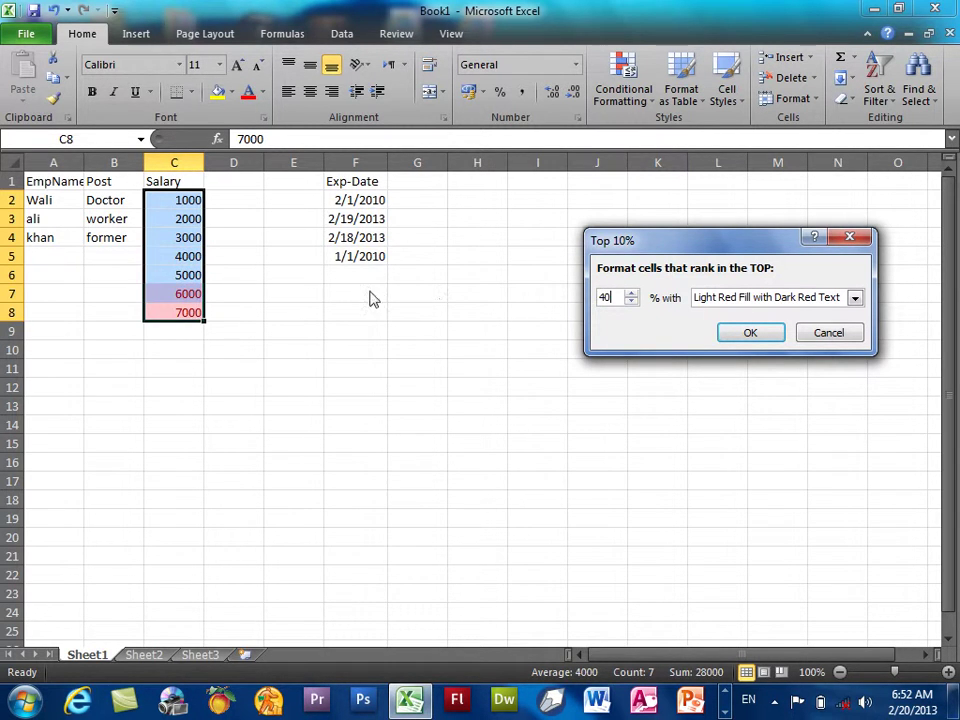
double_click(627, 298)
text(50)
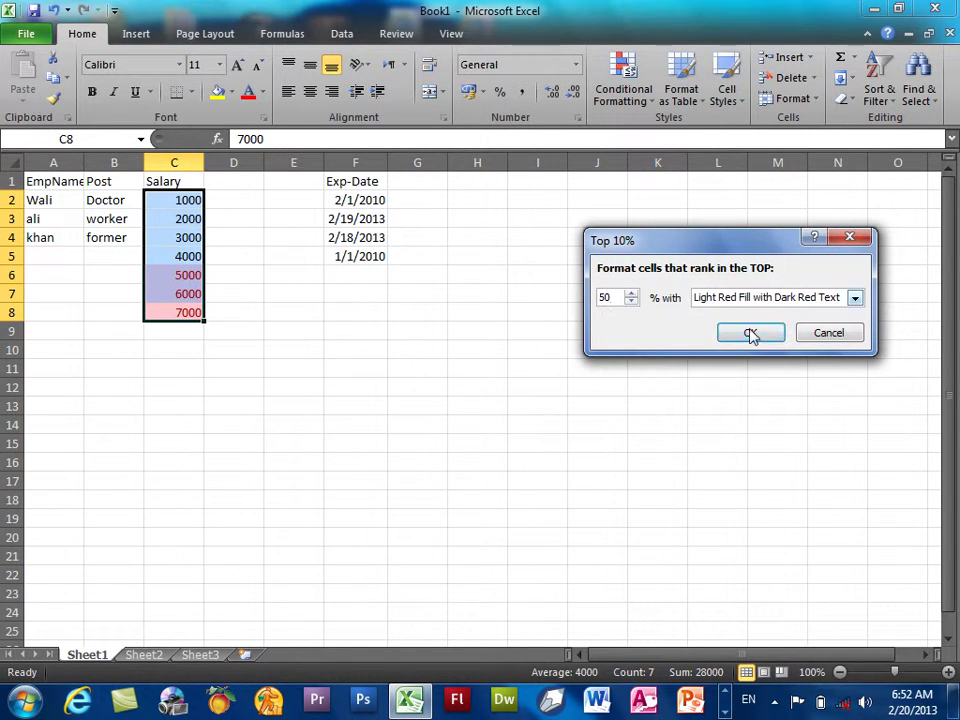
click(827, 333)
click(641, 100)
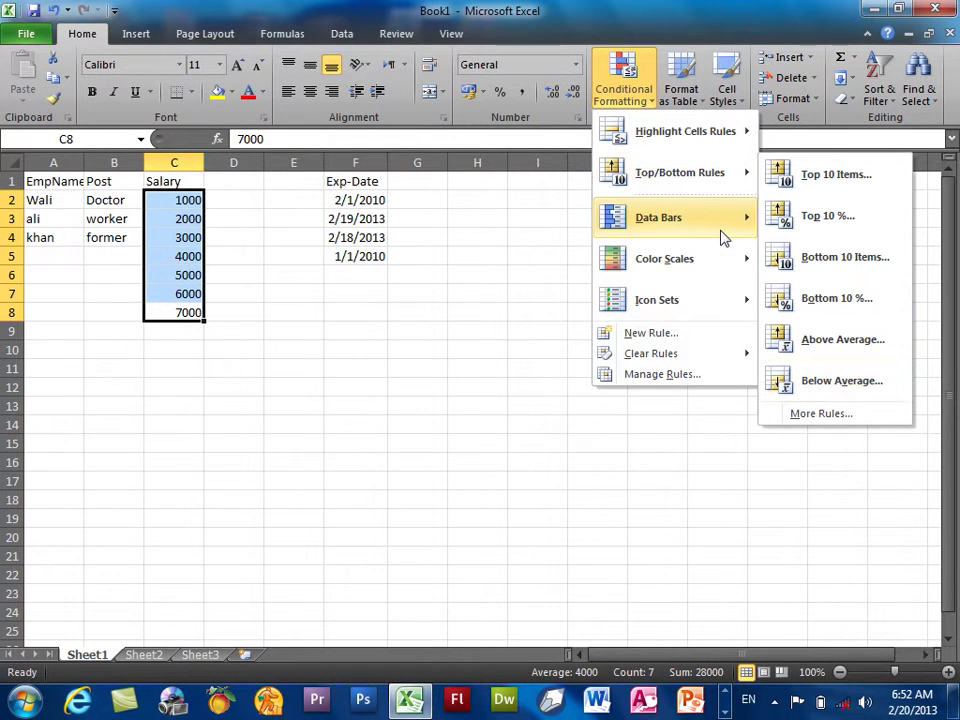
mouse_move(660, 217)
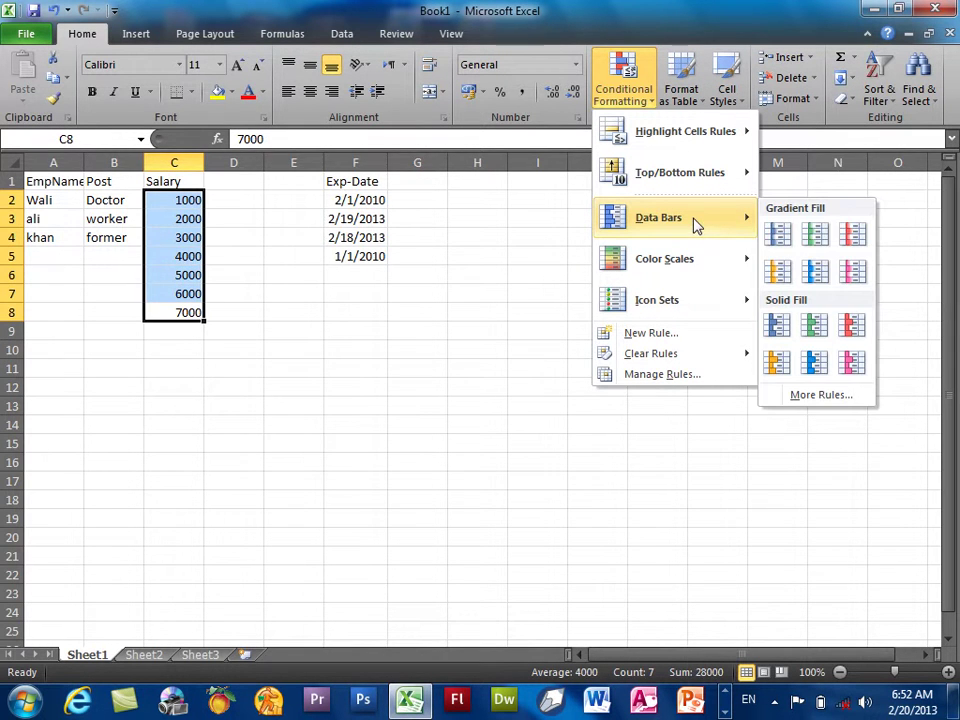
Apply red solid-fill data bars to salaries C2:C8 and reselect them
click(855, 326)
click(192, 304)
click(189, 293)
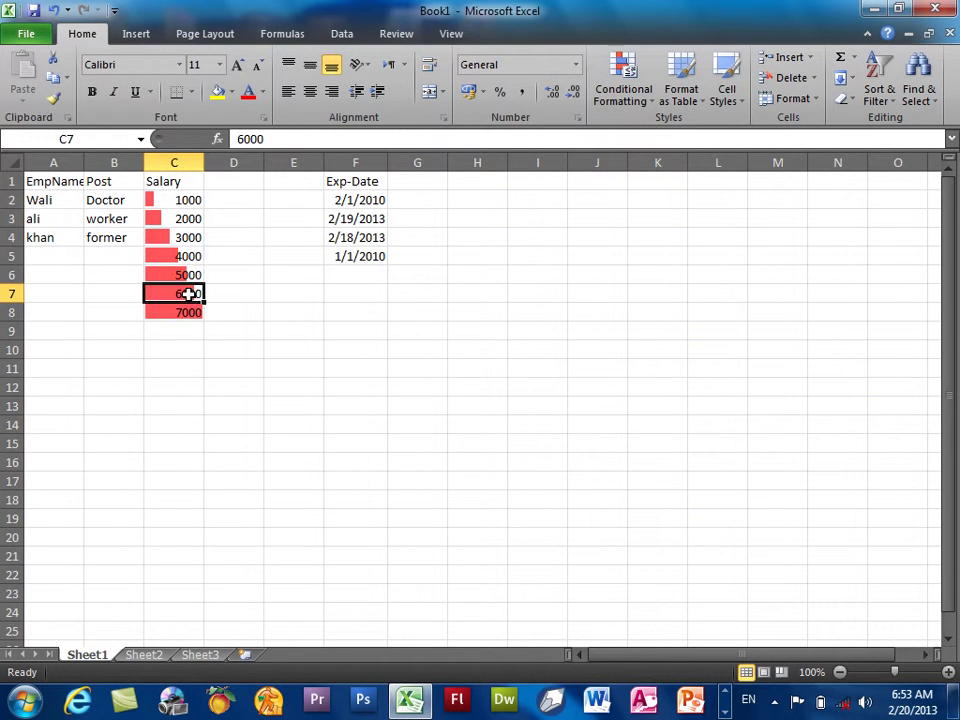
click(184, 270)
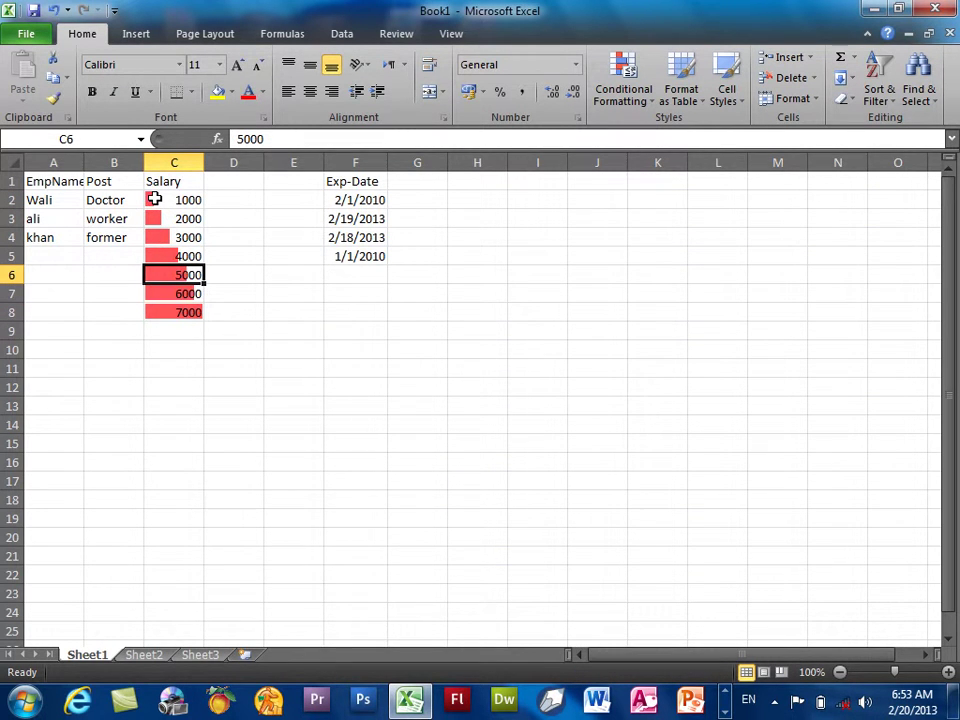
drag(153, 199, 176, 312)
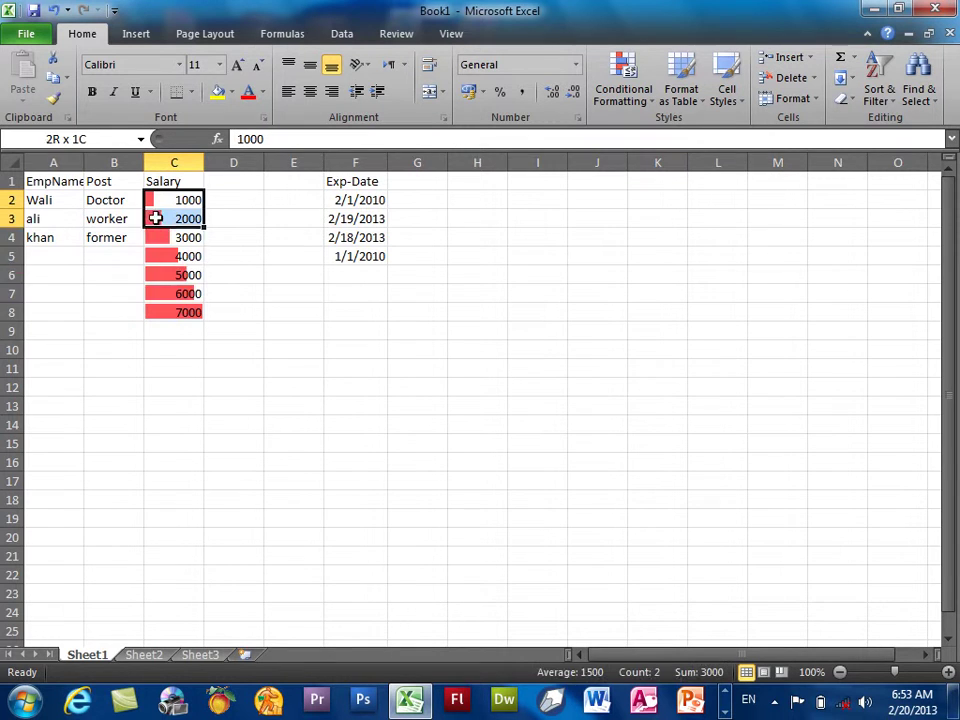
Replace the salary data bars with traffic-light icons
click(604, 111)
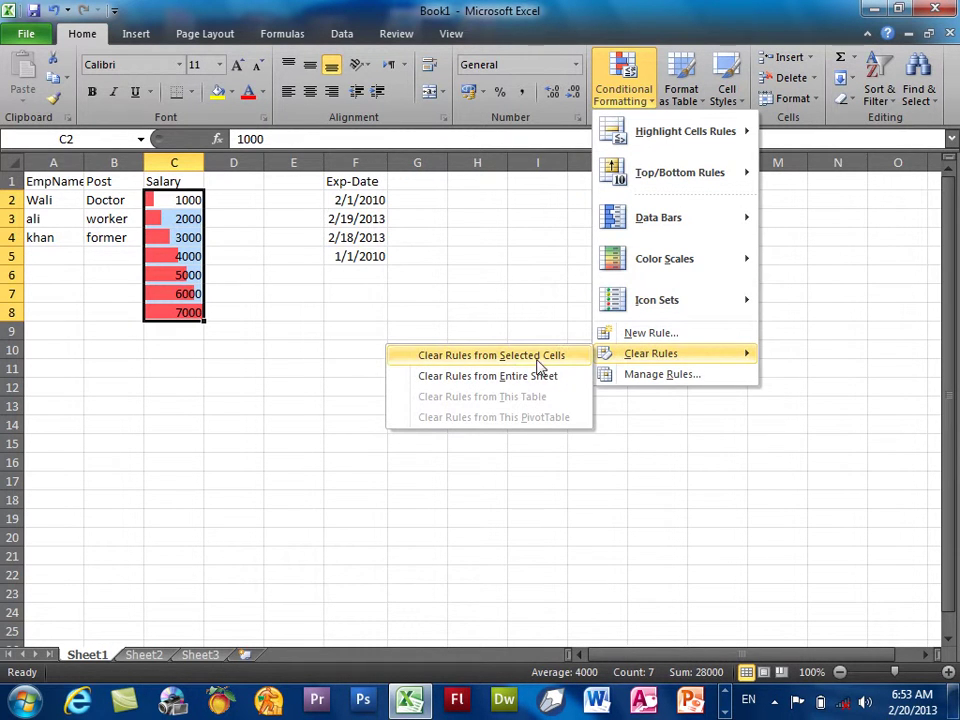
click(522, 356)
click(628, 105)
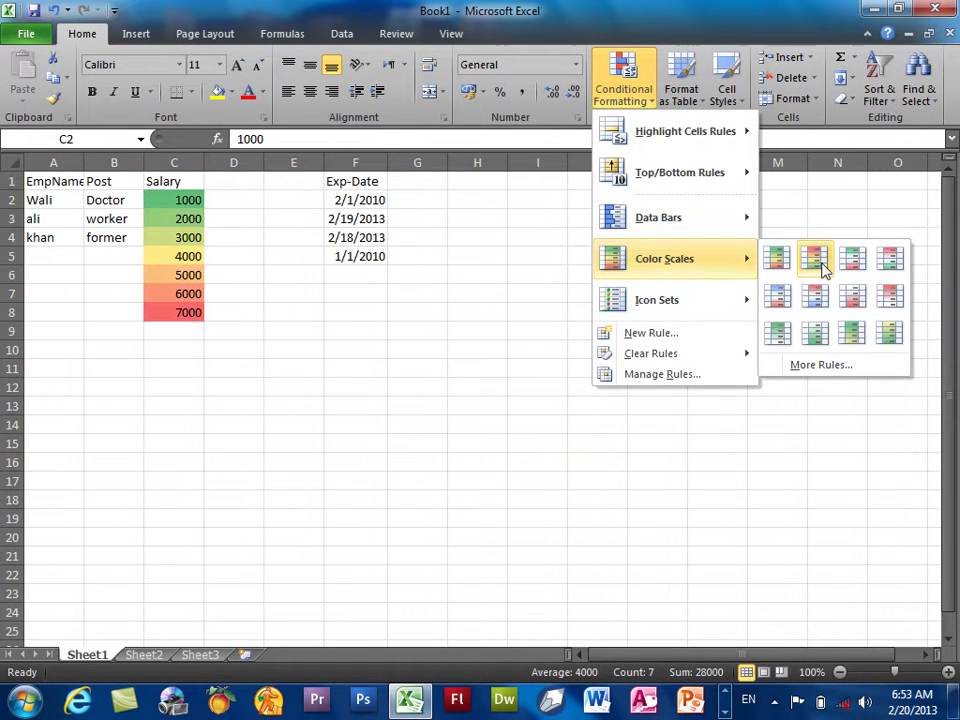
mouse_move(657, 299)
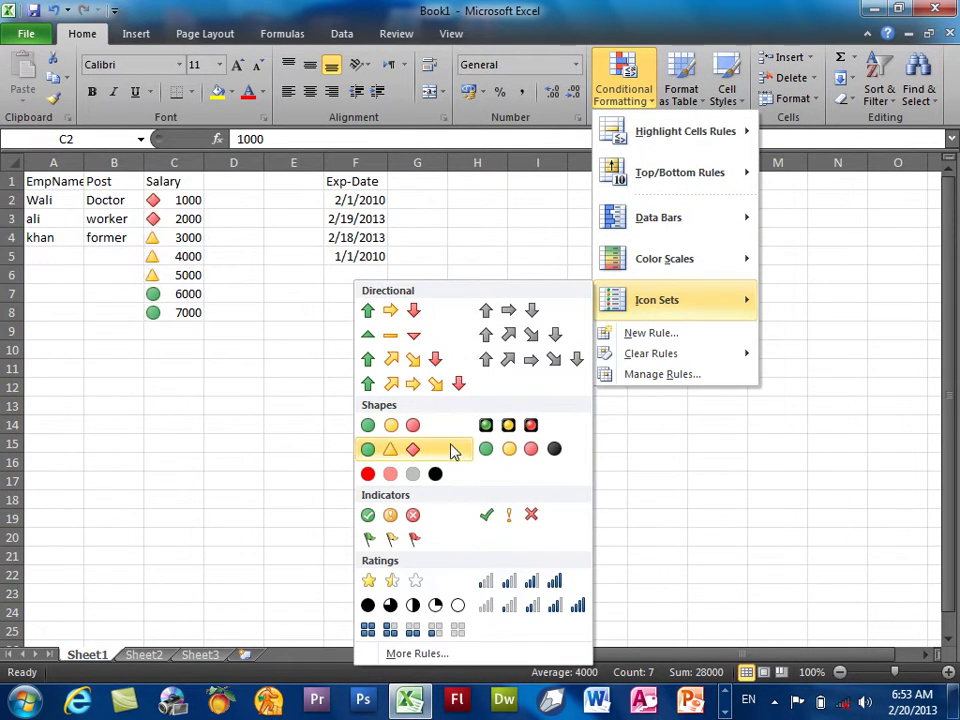
click(508, 426)
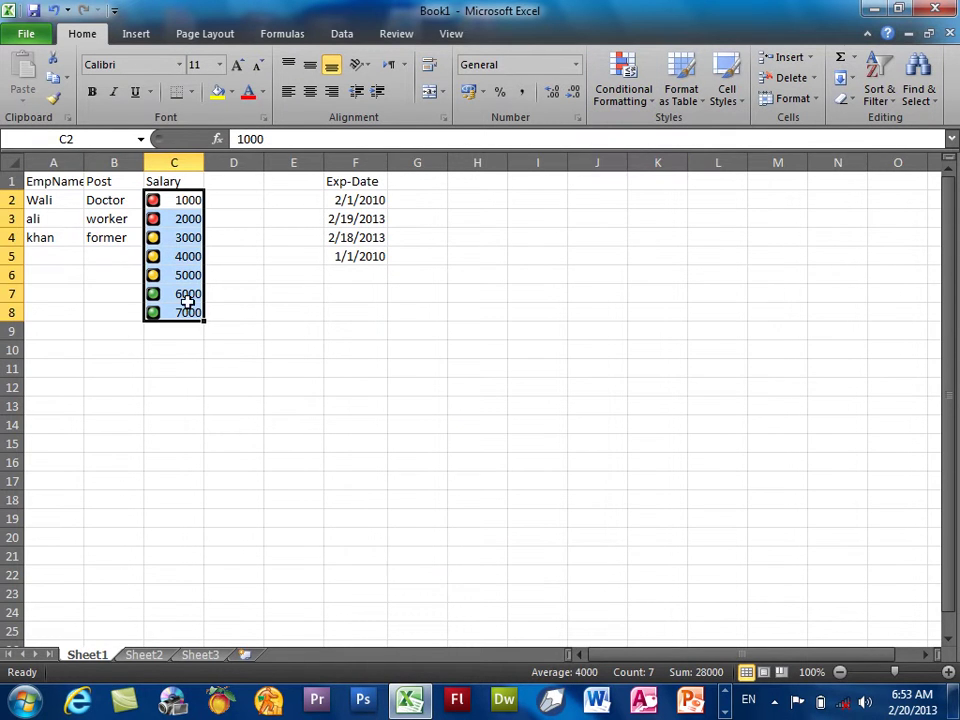
Reselect the salary cells and bring up the conditional formatting choices
drag(180, 199, 180, 218)
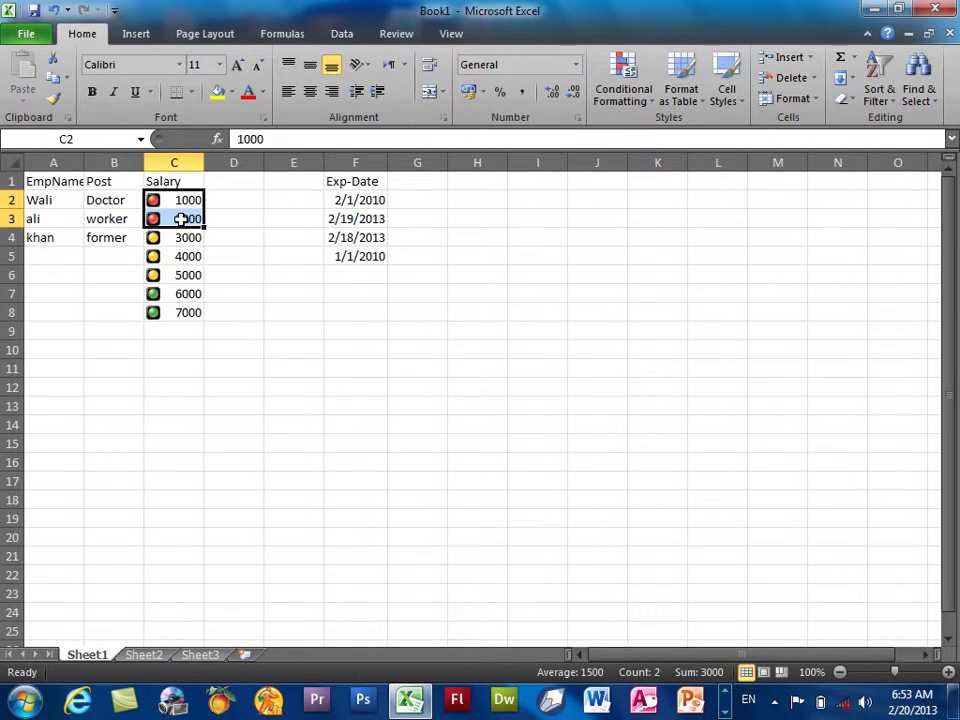
click(180, 218)
mouse_move(170, 199)
mouse_down()
mouse_move(188, 314)
mouse_move(171, 270)
mouse_move(189, 186)
mouse_move(188, 309)
mouse_move(188, 199)
mouse_up()
click(632, 98)
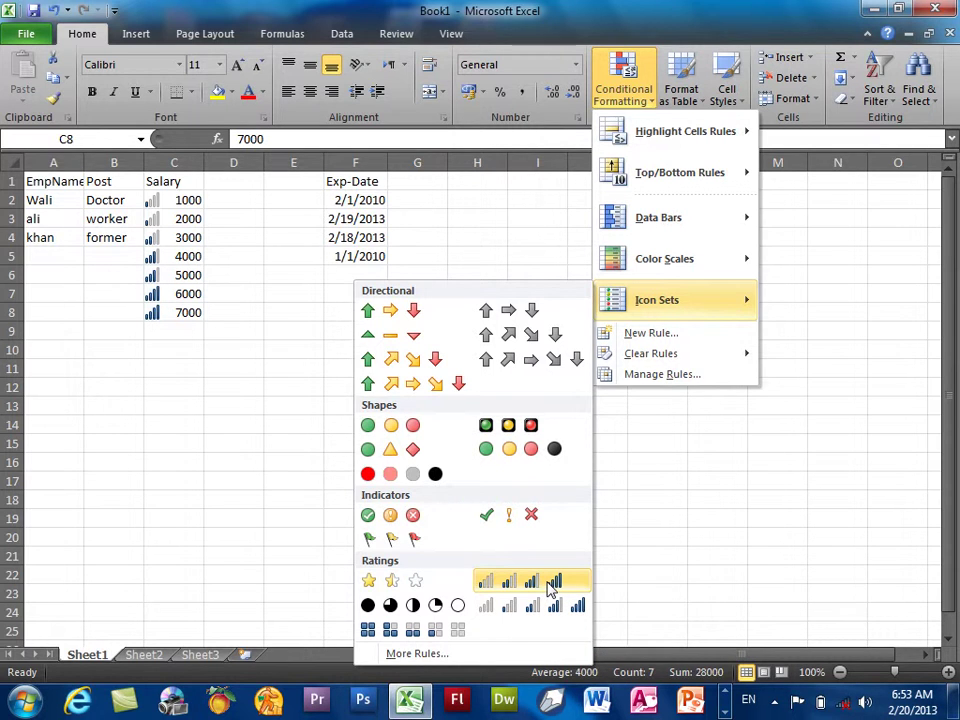
mouse_move(651, 353)
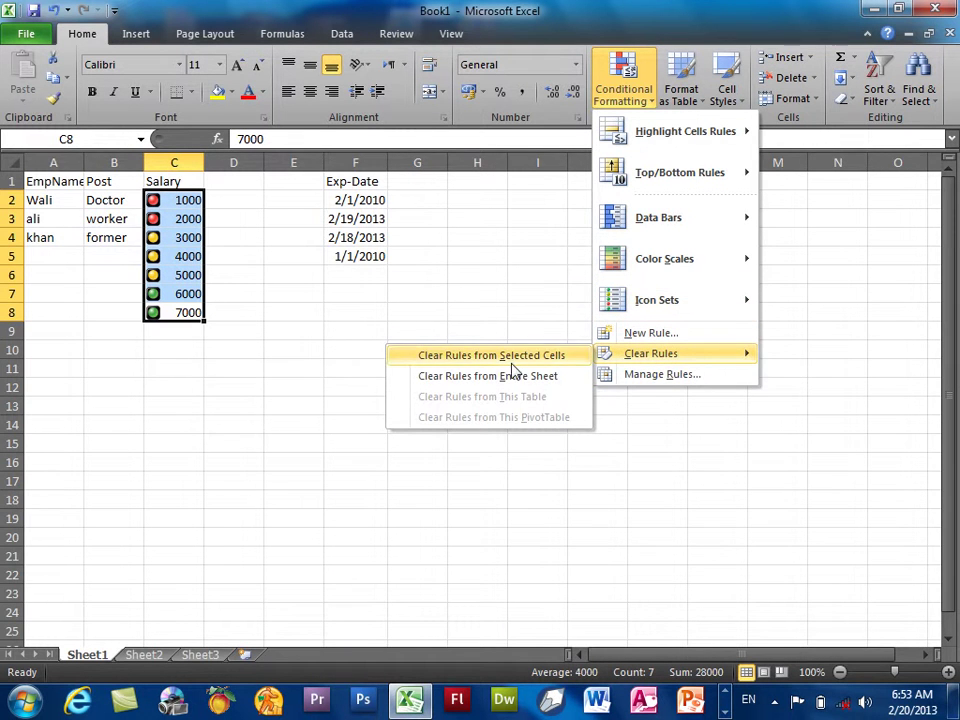
Clear the icon rules from the salaries and start a new formatting rule
click(510, 355)
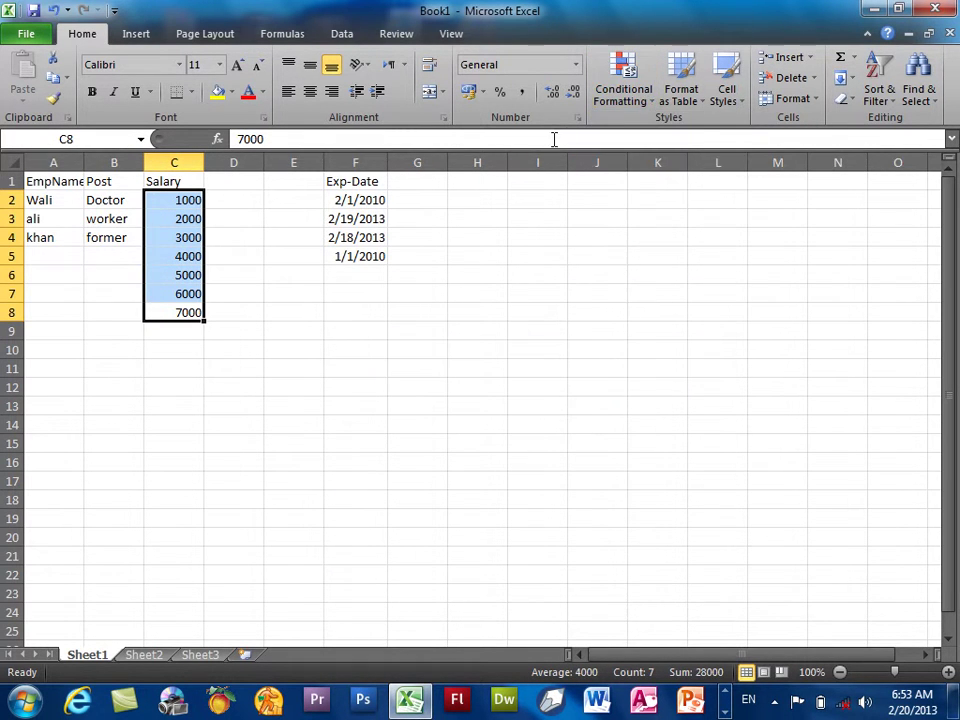
click(624, 95)
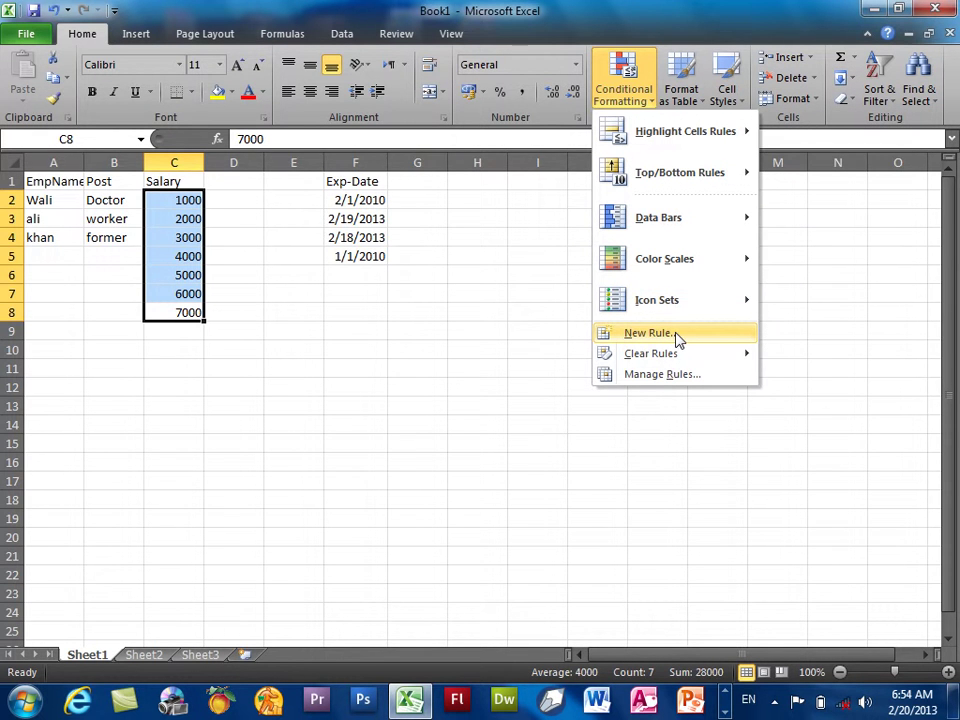
mouse_move(660, 217)
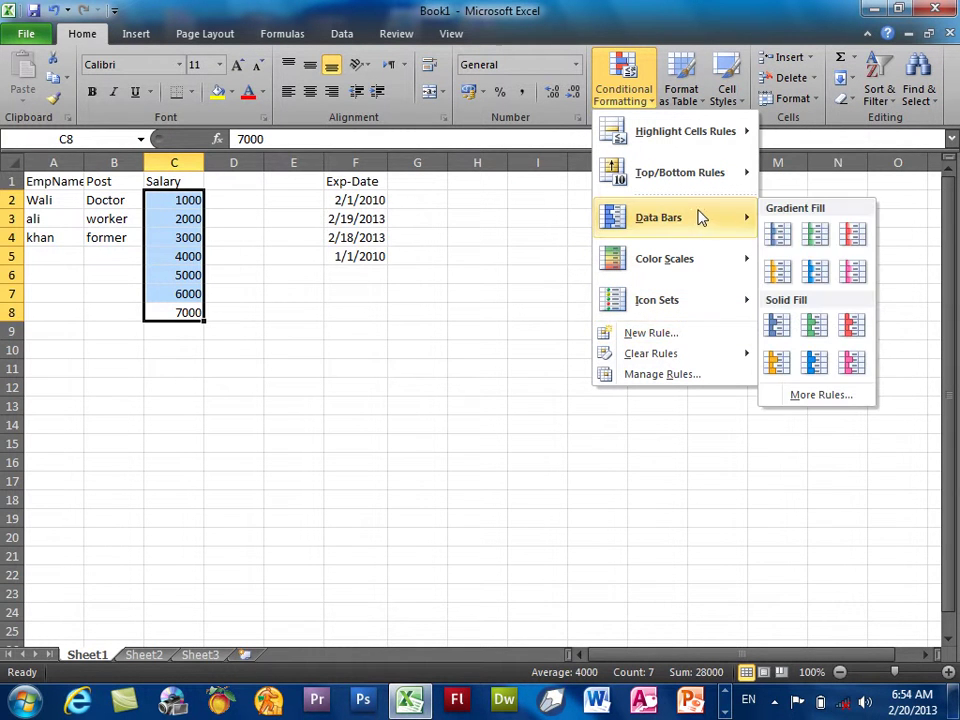
click(671, 337)
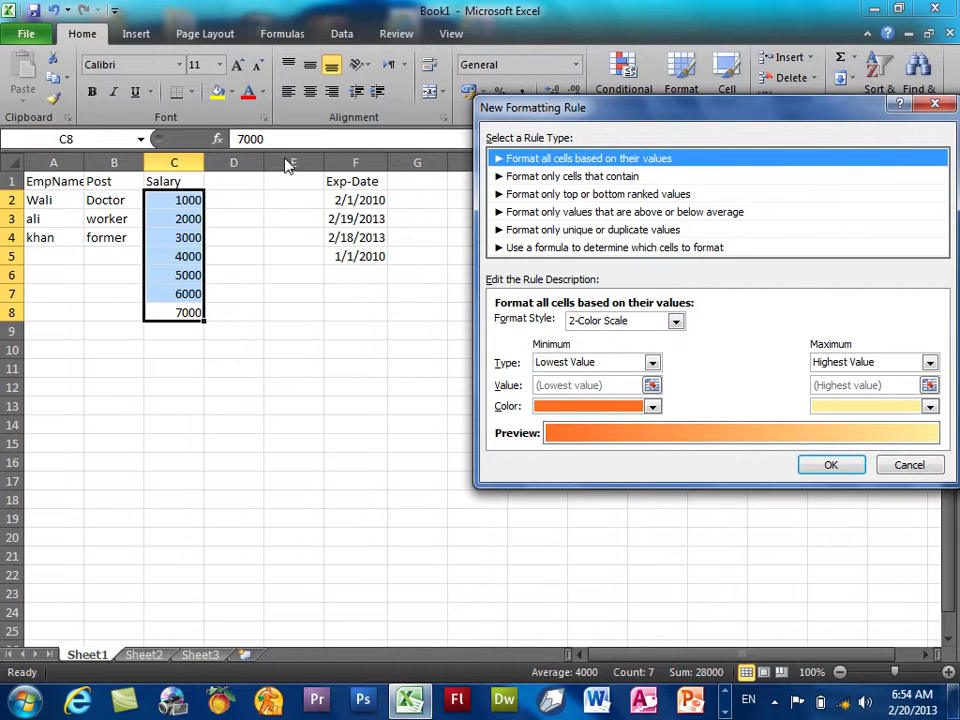
drag(624, 110, 595, 118)
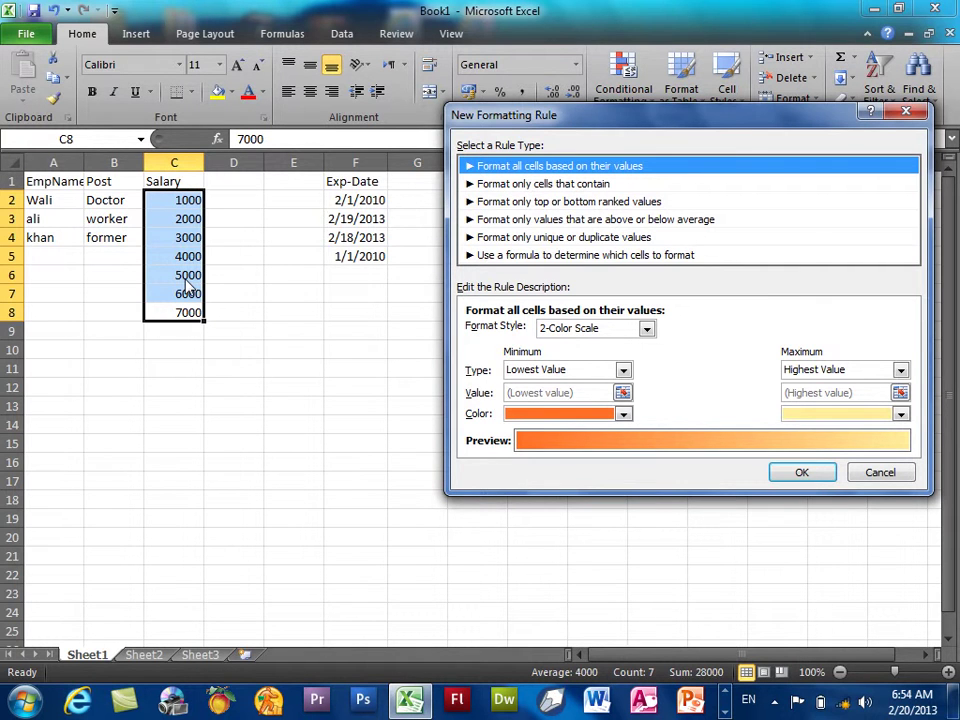
Set a 2-Color Scale from dark red at the lowest value to dark blue at the highest
click(570, 369)
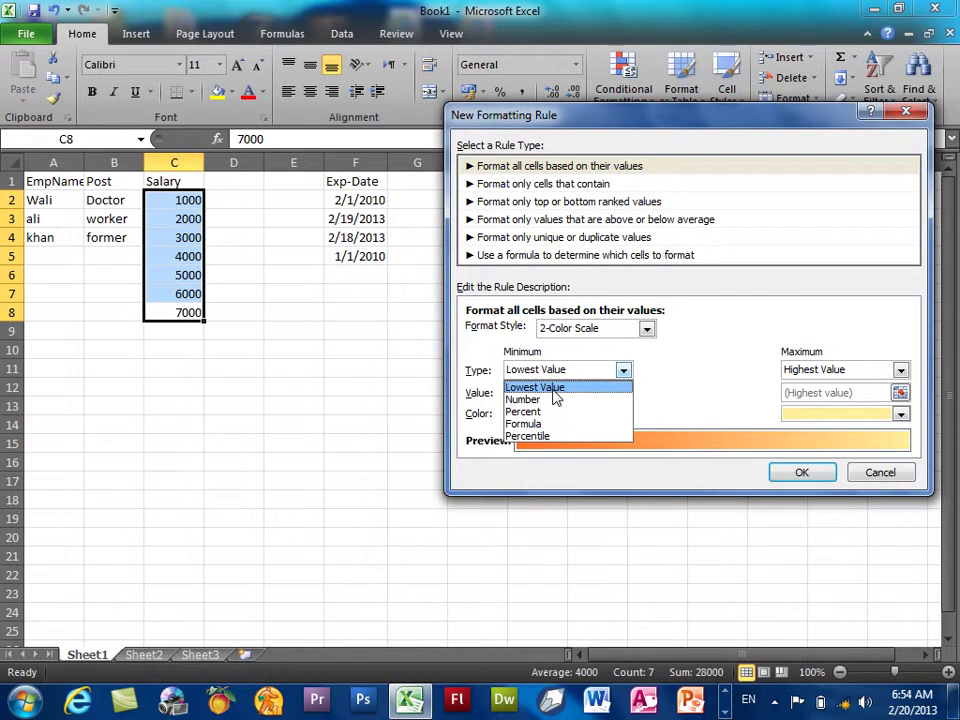
click(556, 389)
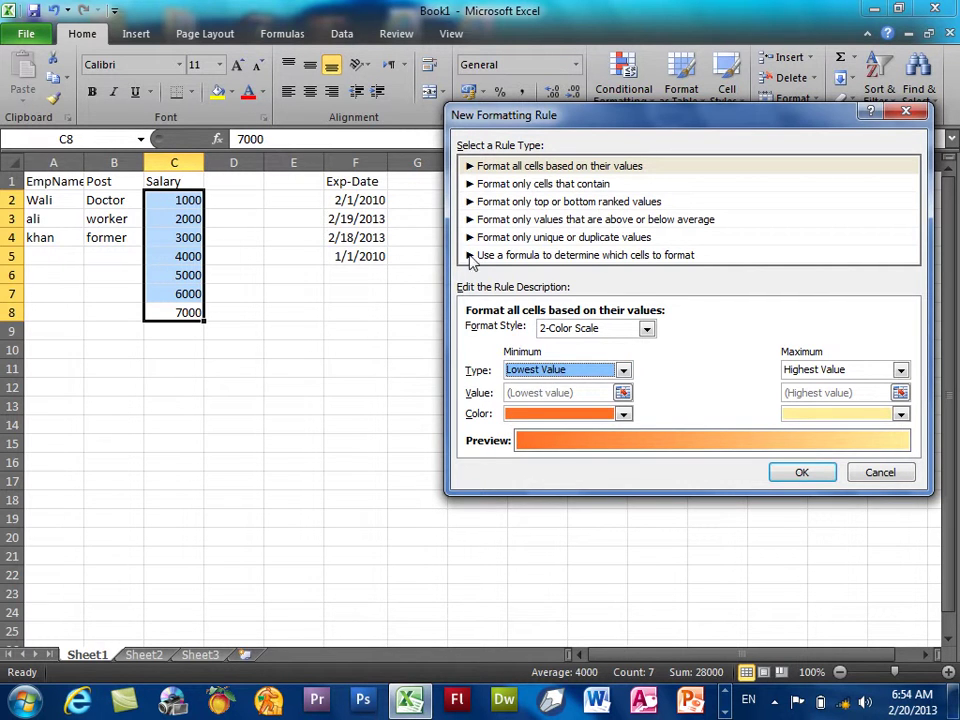
click(553, 414)
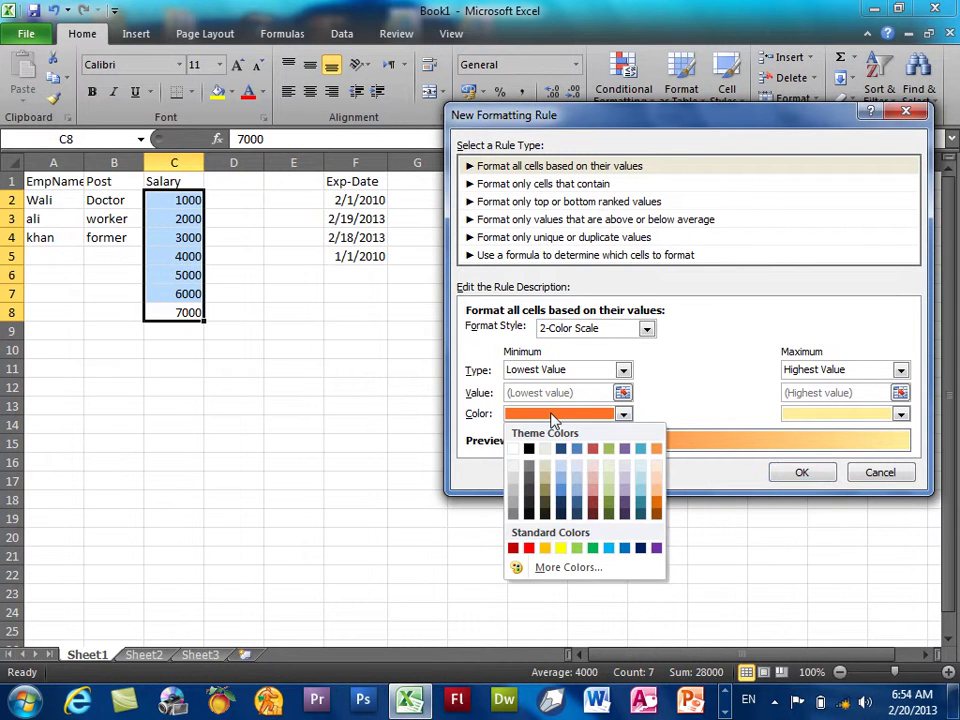
click(514, 548)
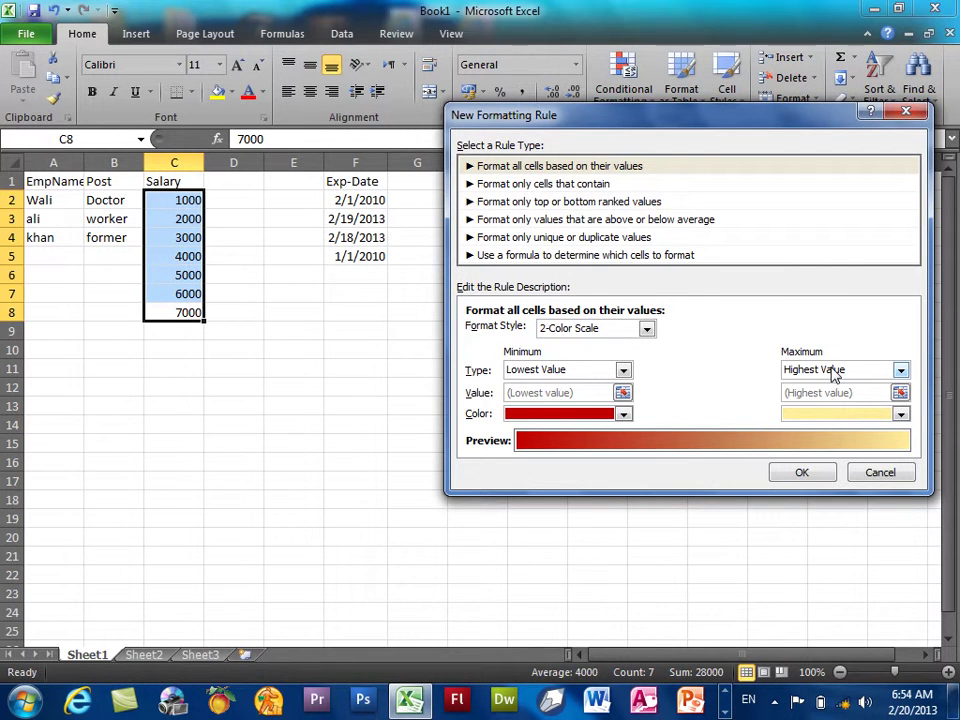
click(862, 413)
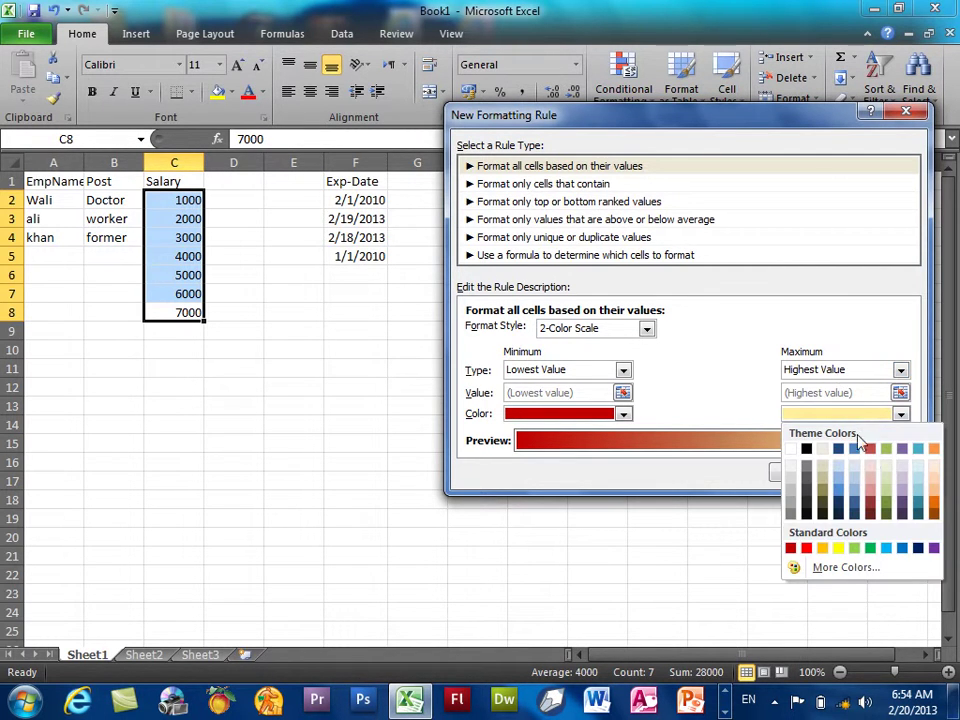
click(920, 550)
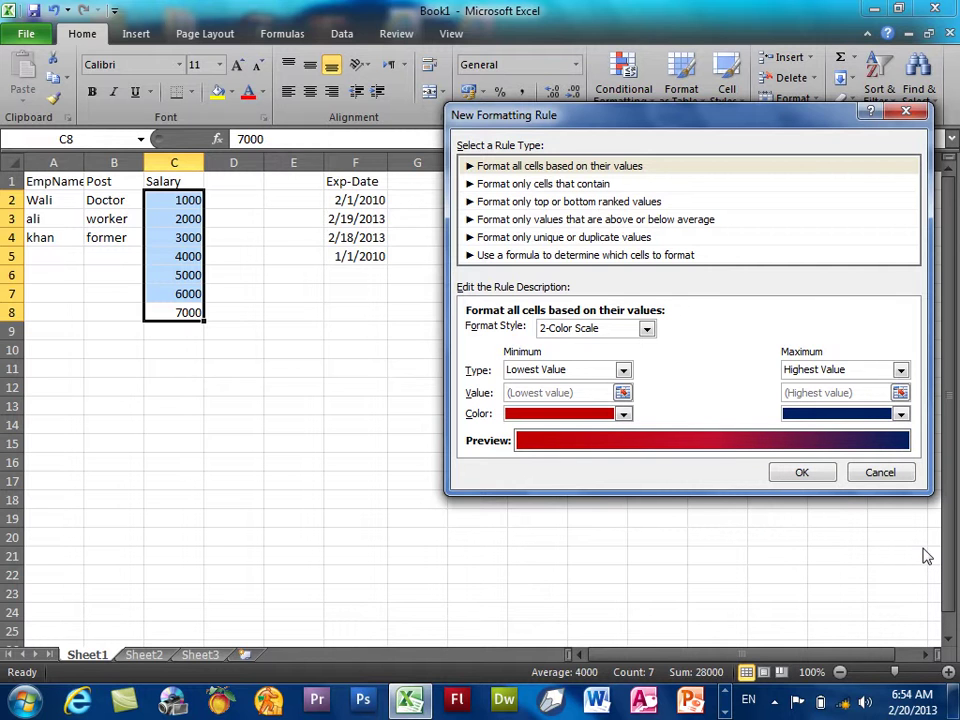
click(801, 472)
click(440, 412)
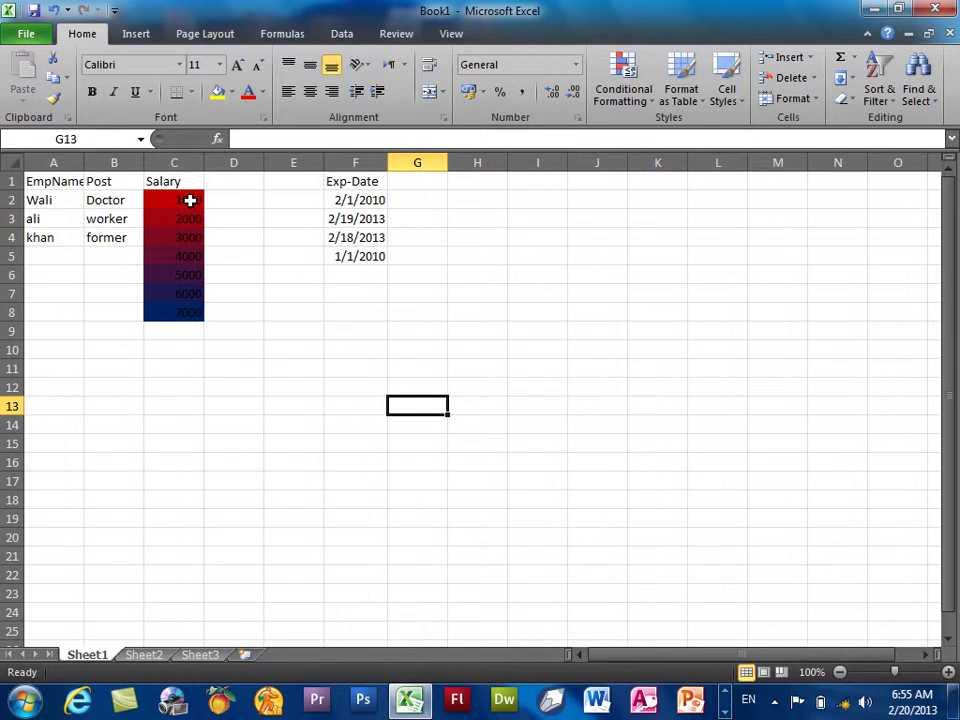
Clear the colour scale rule from the salary cells C2:C8
drag(190, 200, 192, 311)
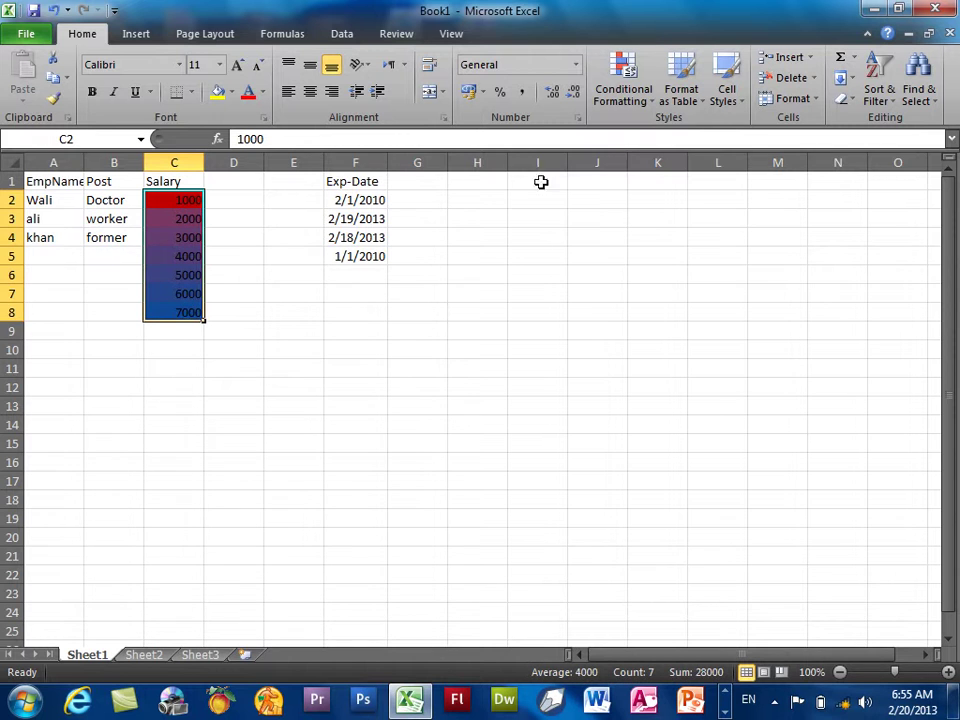
click(624, 85)
mouse_move(651, 353)
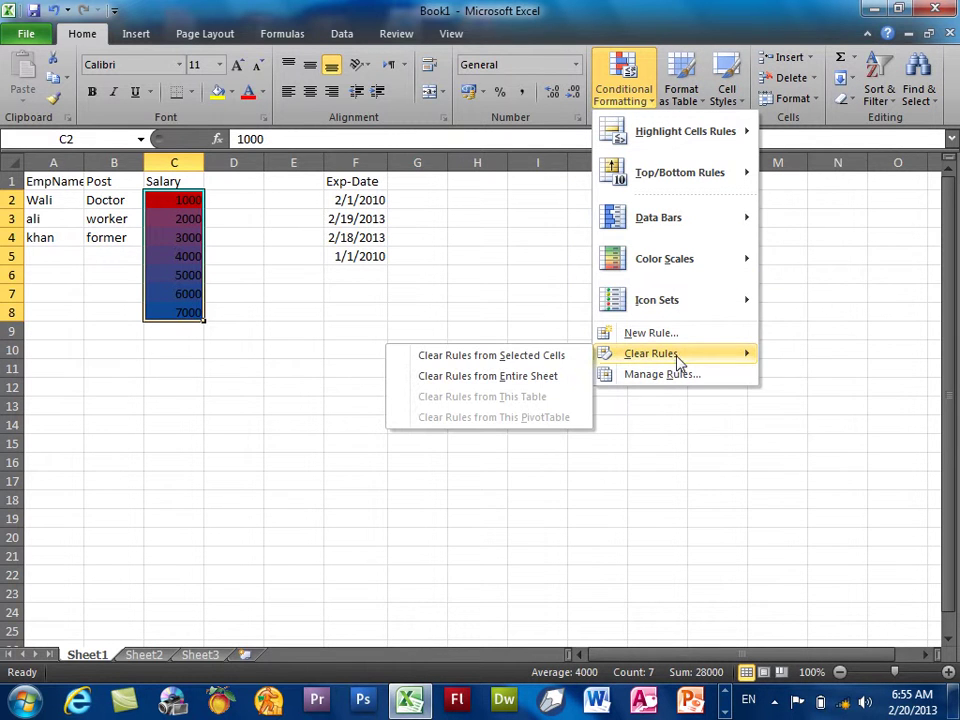
click(551, 357)
Add a cell-value rule that bolds salaries between 1000 and 5000
click(624, 100)
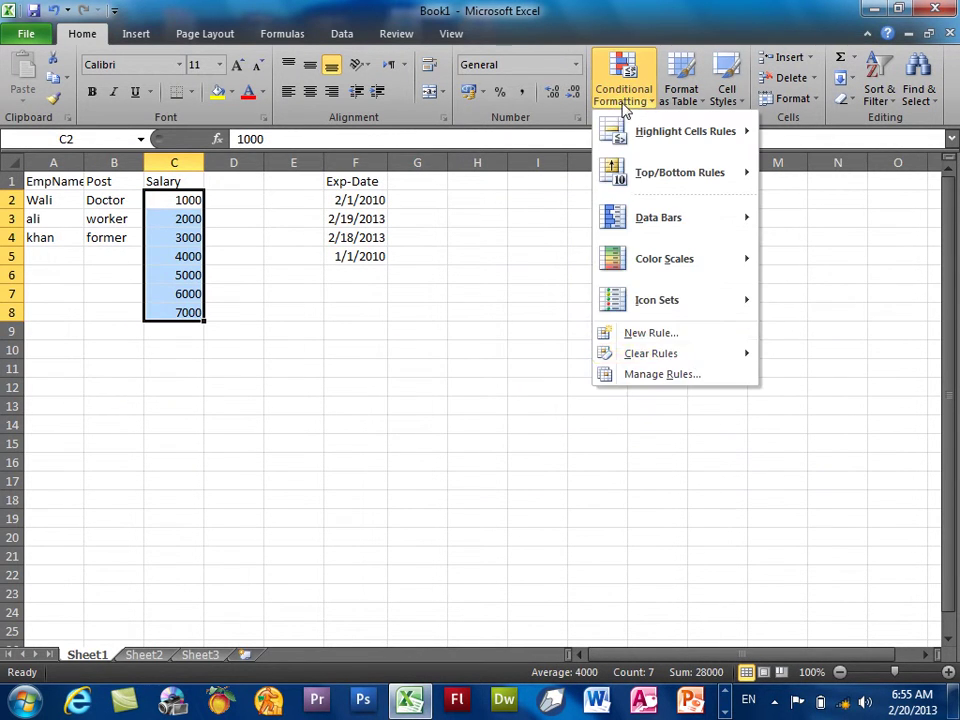
click(696, 334)
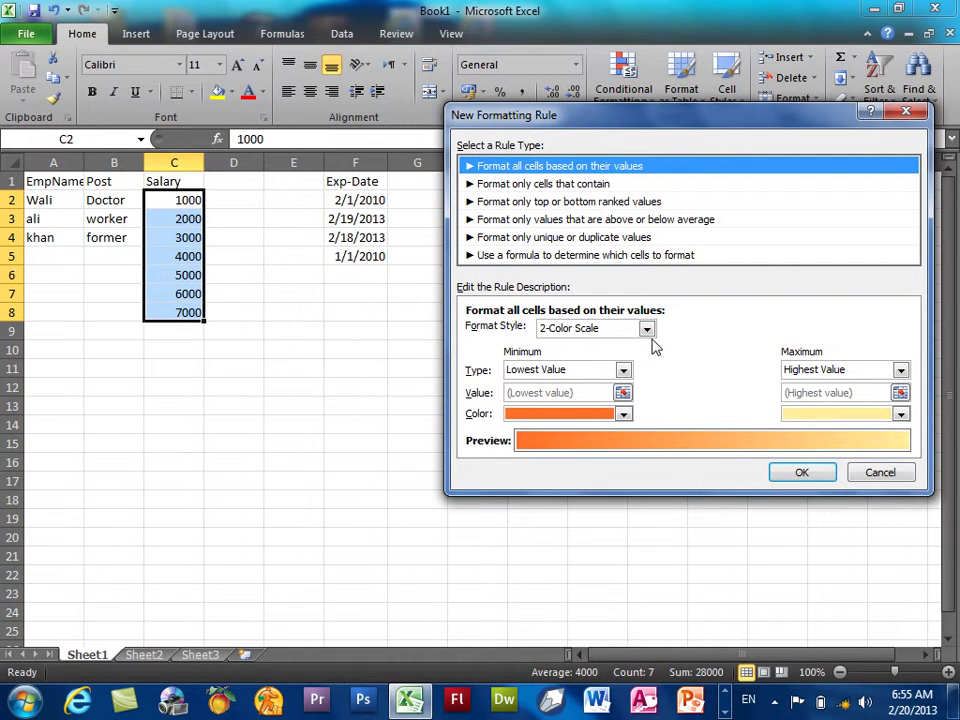
click(500, 184)
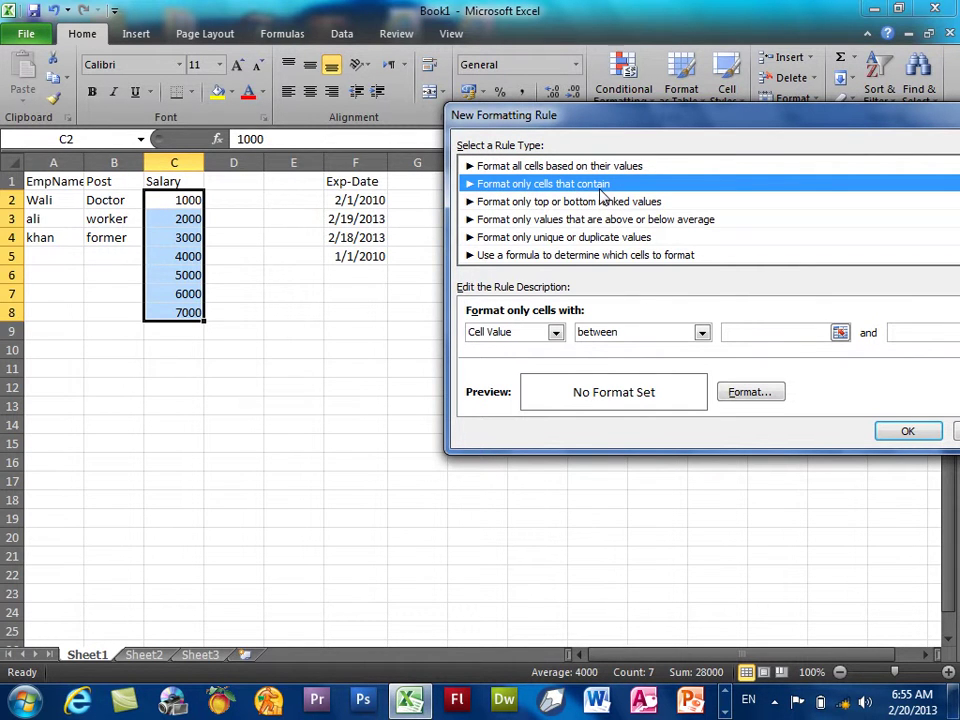
drag(478, 113, 367, 119)
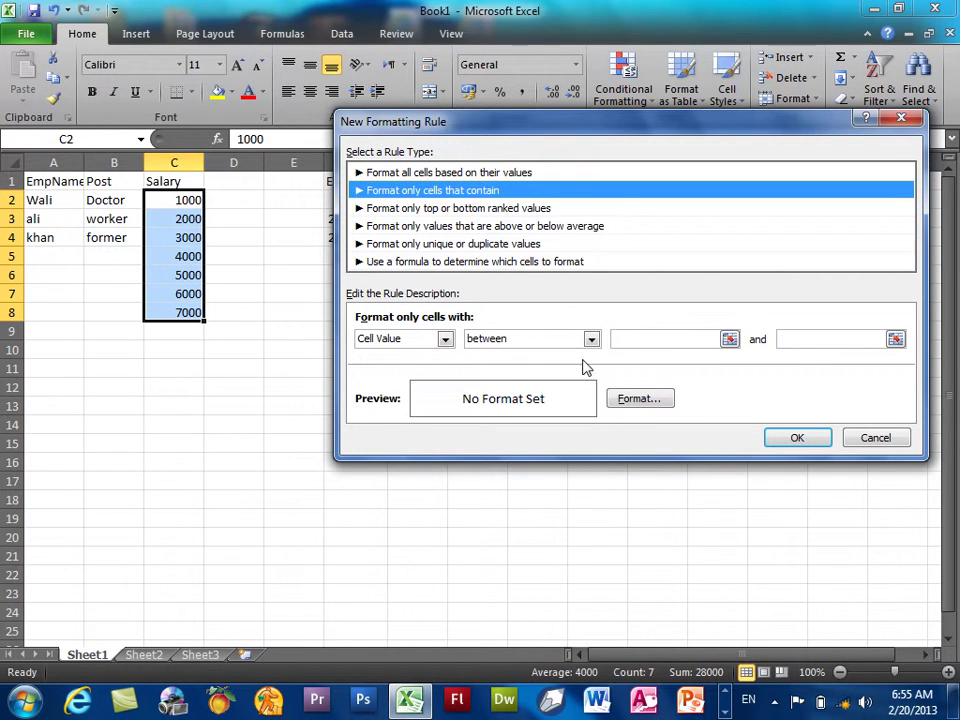
click(657, 342)
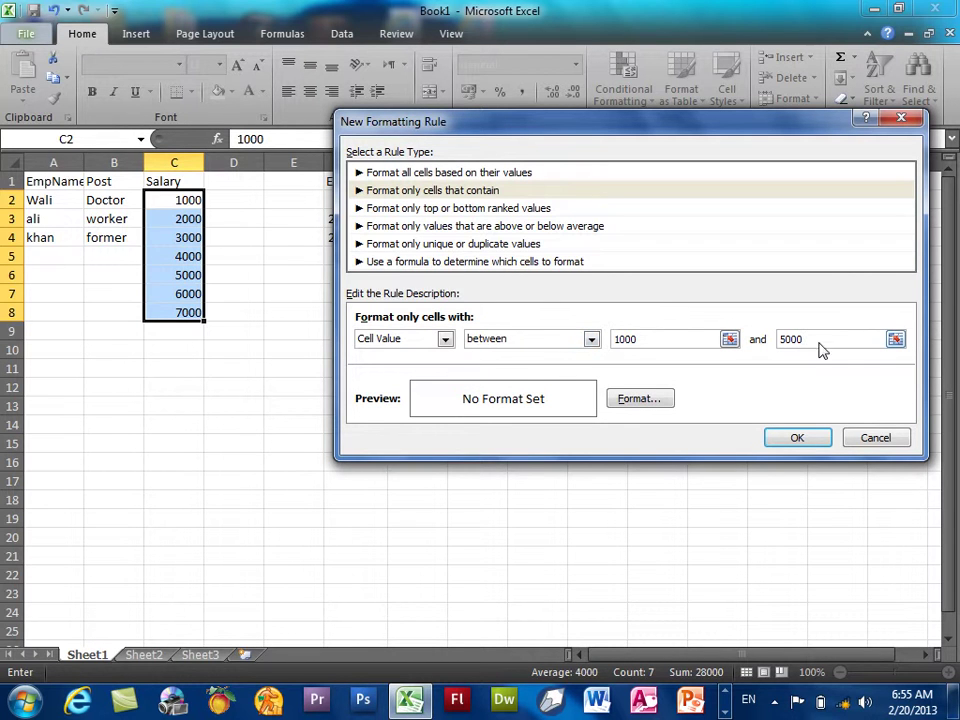
click(637, 399)
click(714, 183)
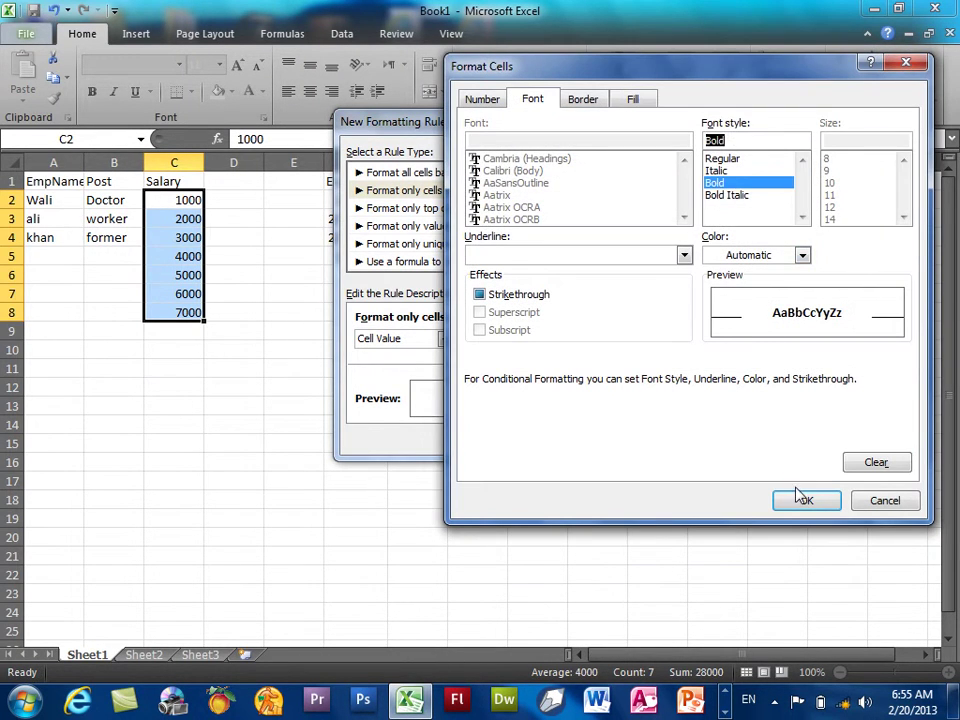
click(801, 503)
click(780, 435)
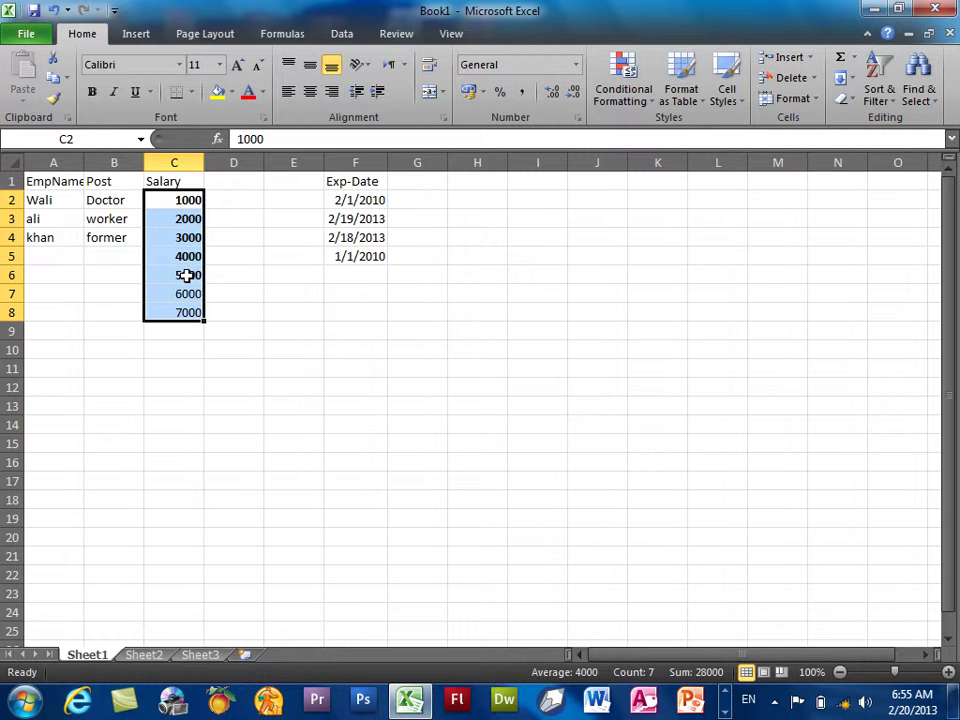
click(650, 98)
mouse_move(651, 353)
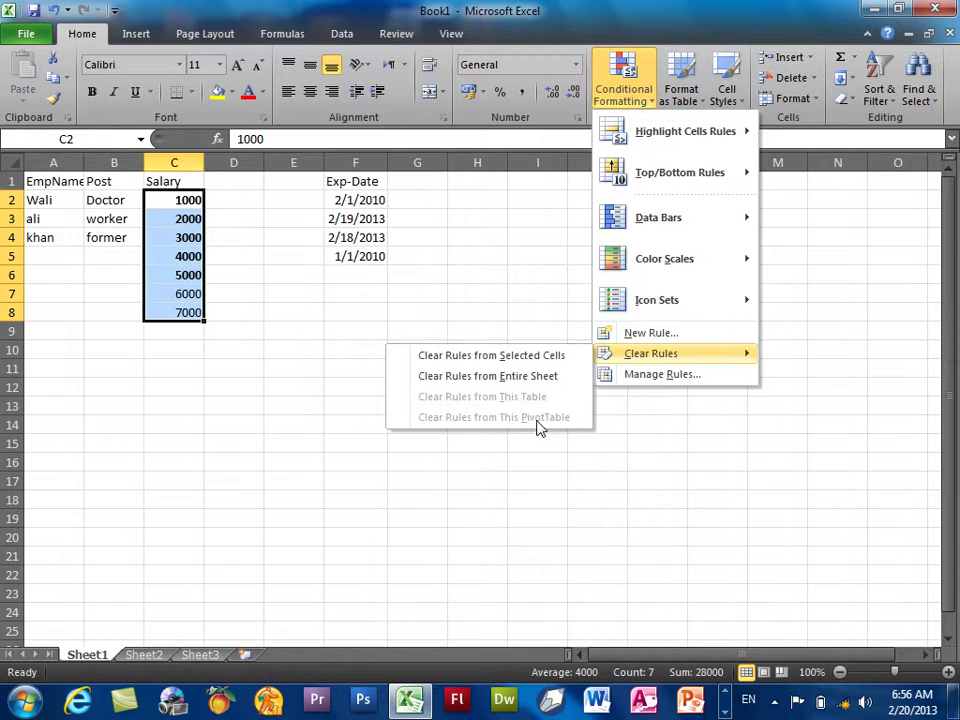
Delete the salaries 4000 to 7000 from C5:C8
click(130, 34)
click(38, 100)
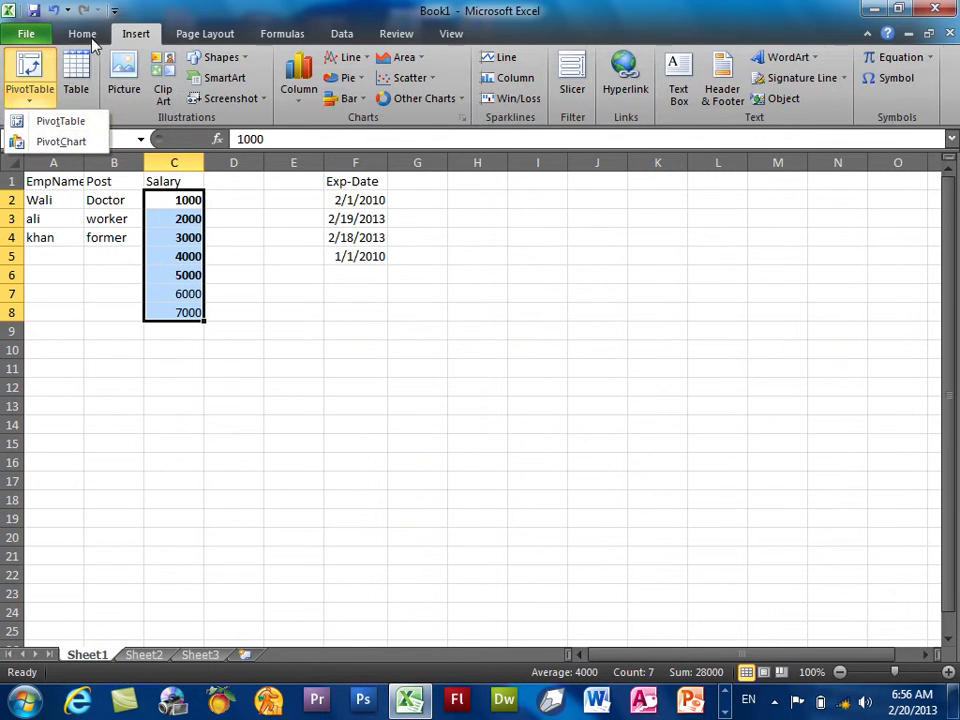
click(80, 34)
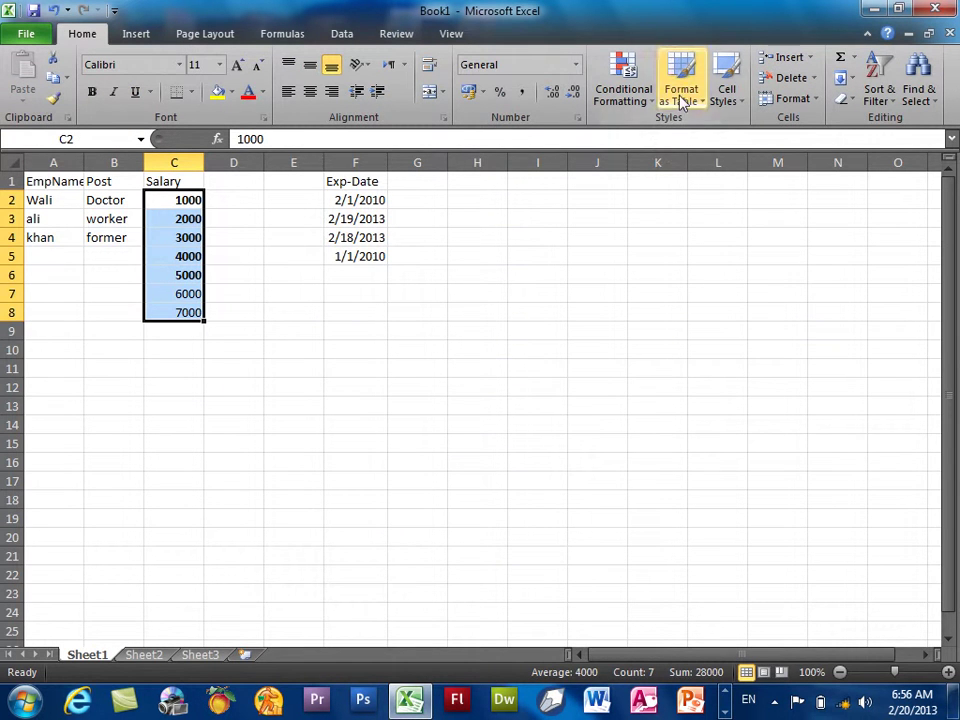
click(355, 387)
drag(188, 255, 188, 315)
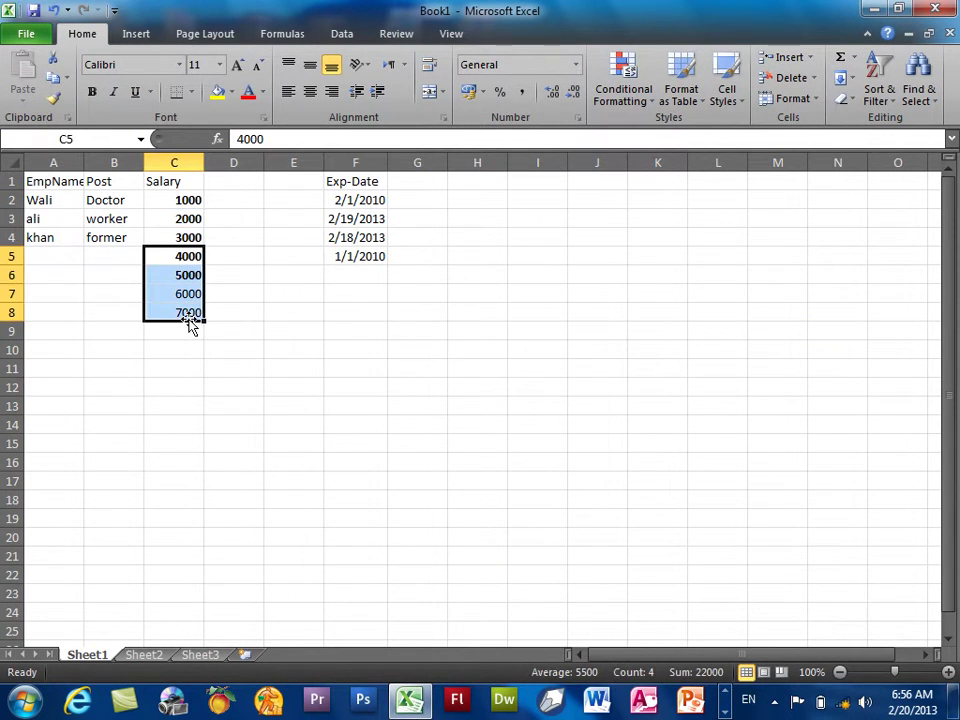
key(Delete)
Format A1:C4 as a table using a purple table style
drag(160, 237, 40, 178)
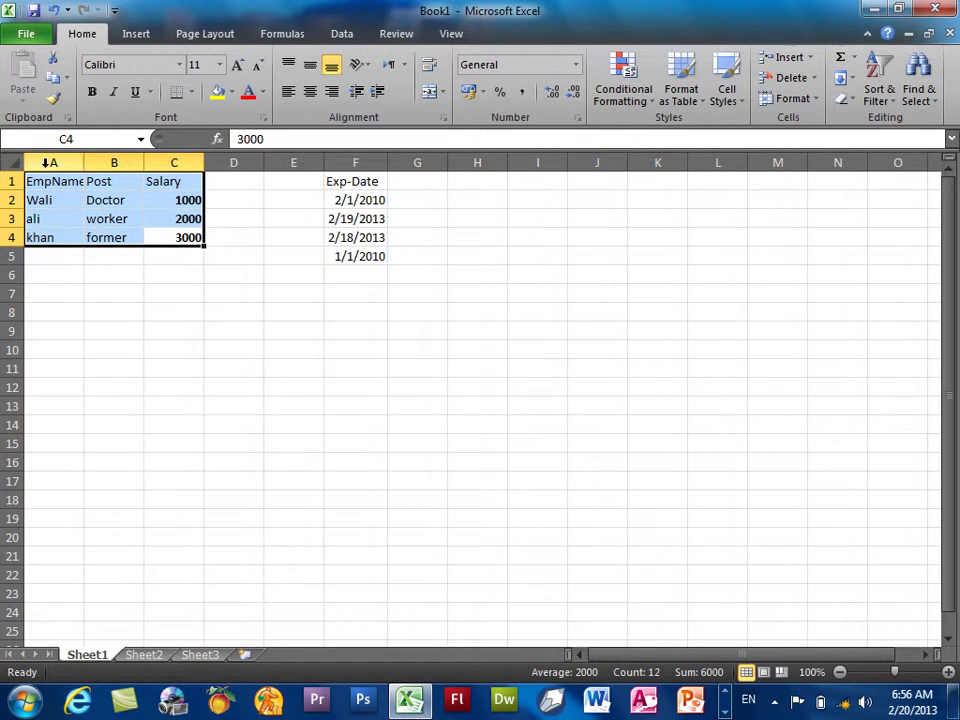
click(690, 98)
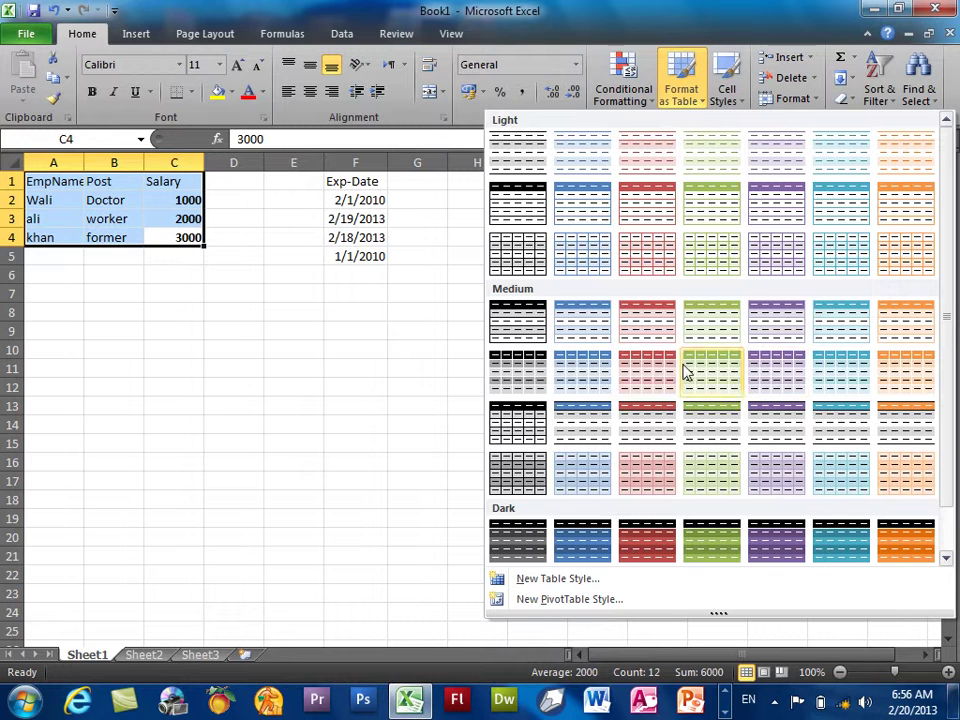
click(761, 212)
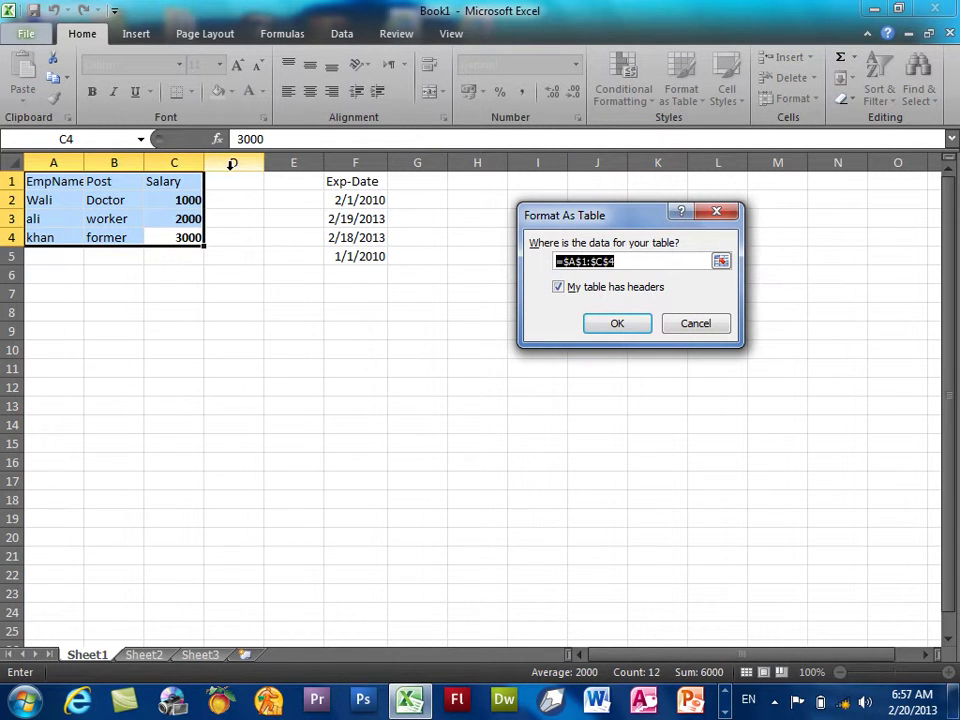
Create the table with headers and restyle it with a light blue table style
click(617, 323)
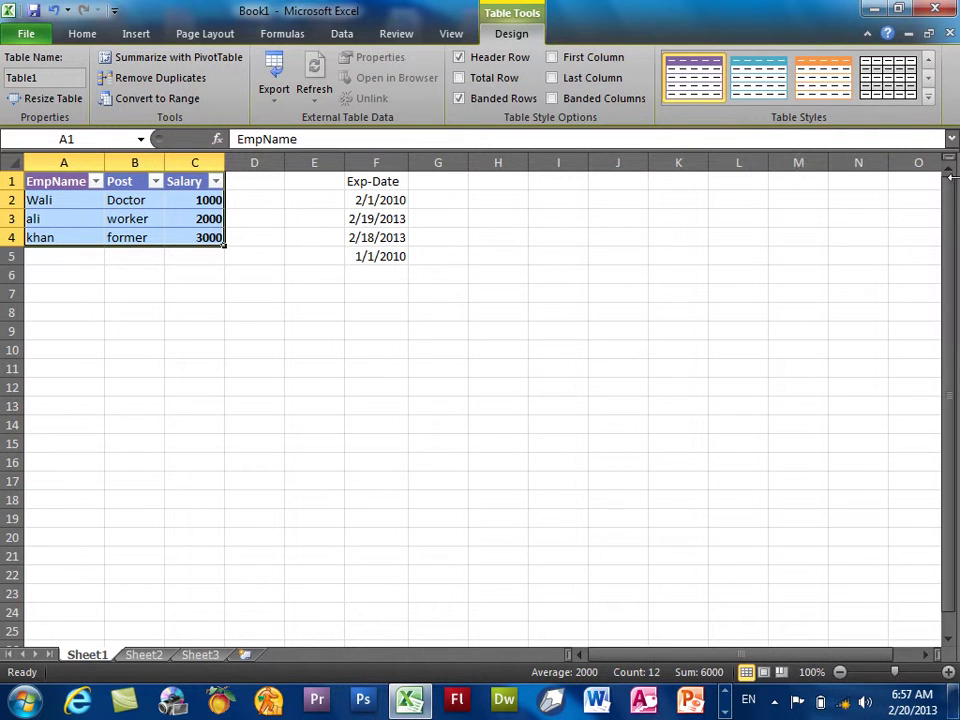
click(928, 97)
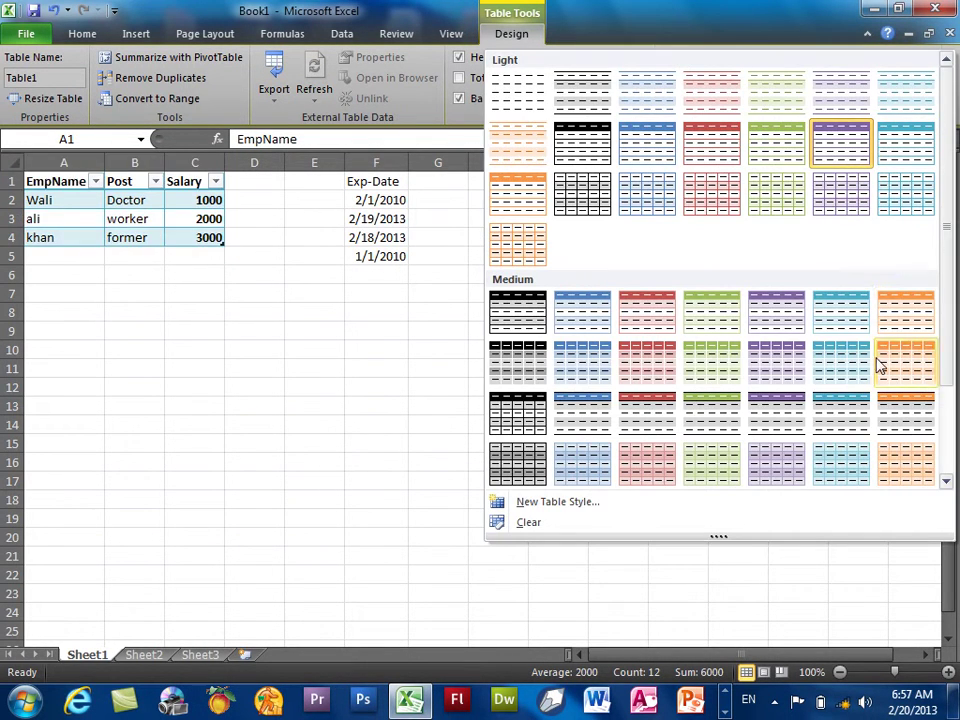
click(888, 200)
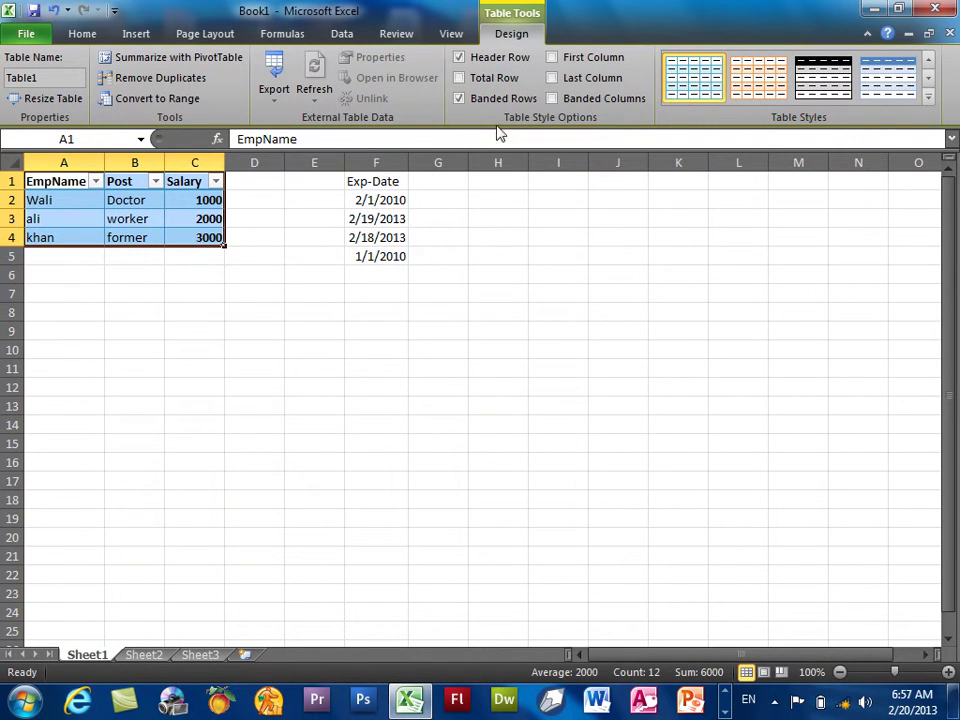
Toggle the Header Row, Total Row and First Column options off and back again
click(487, 59)
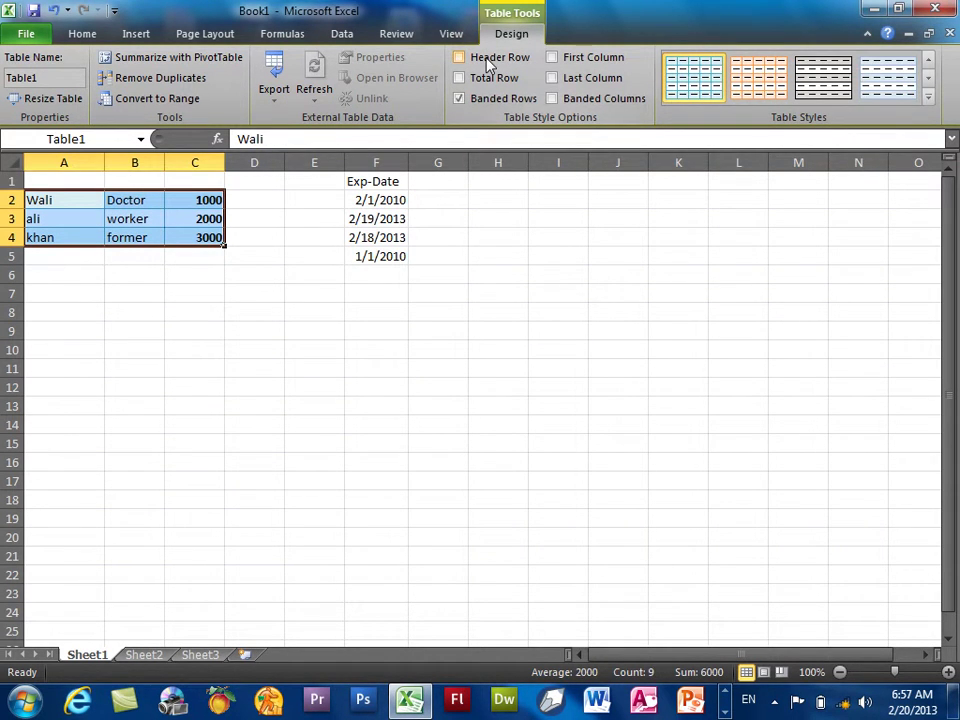
click(488, 64)
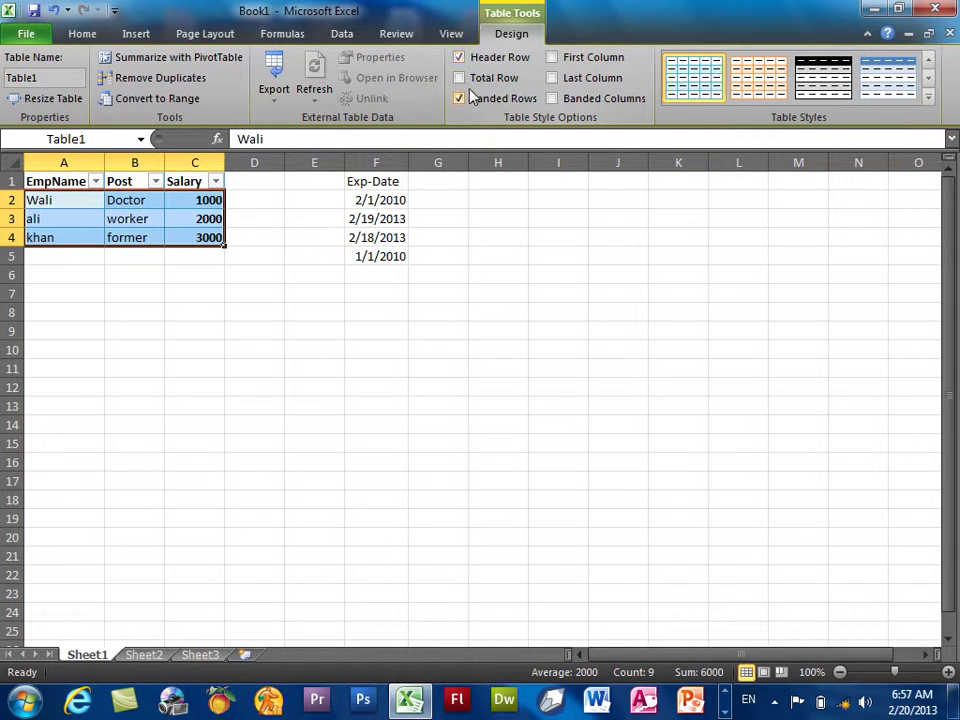
click(479, 88)
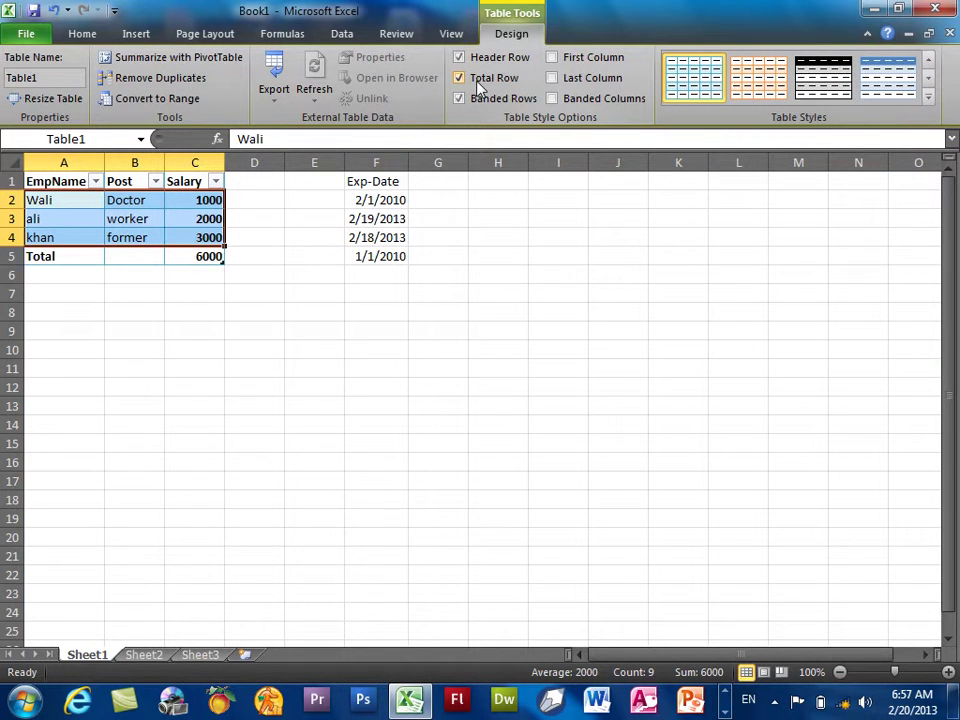
click(480, 88)
click(569, 59)
click(574, 65)
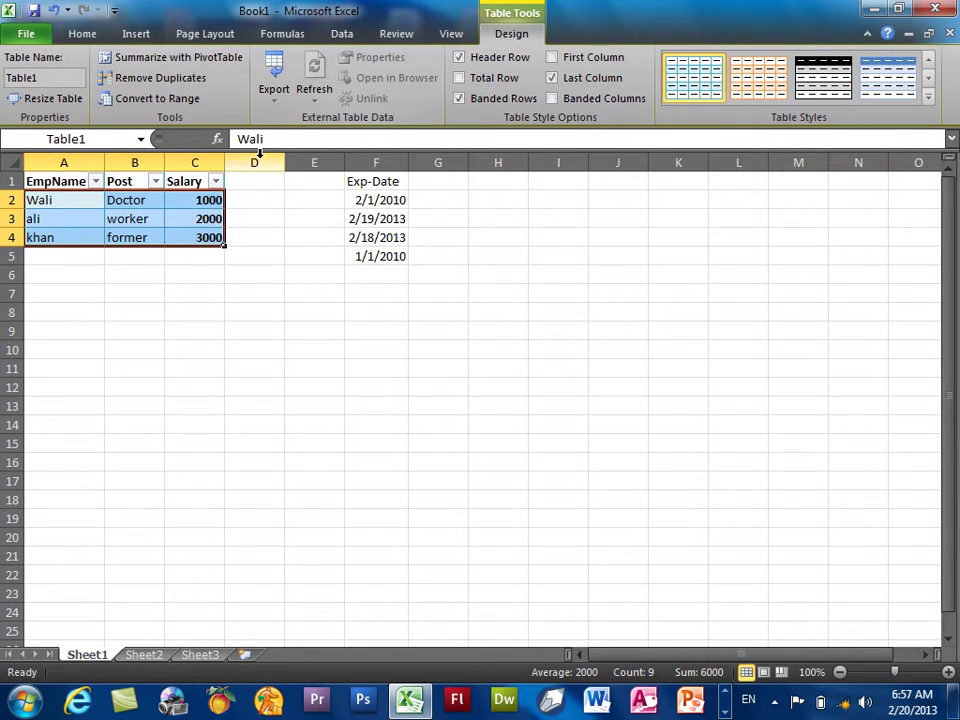
Enter Total in A5 and add the salary subtotal 6000 in C5
click(81, 256)
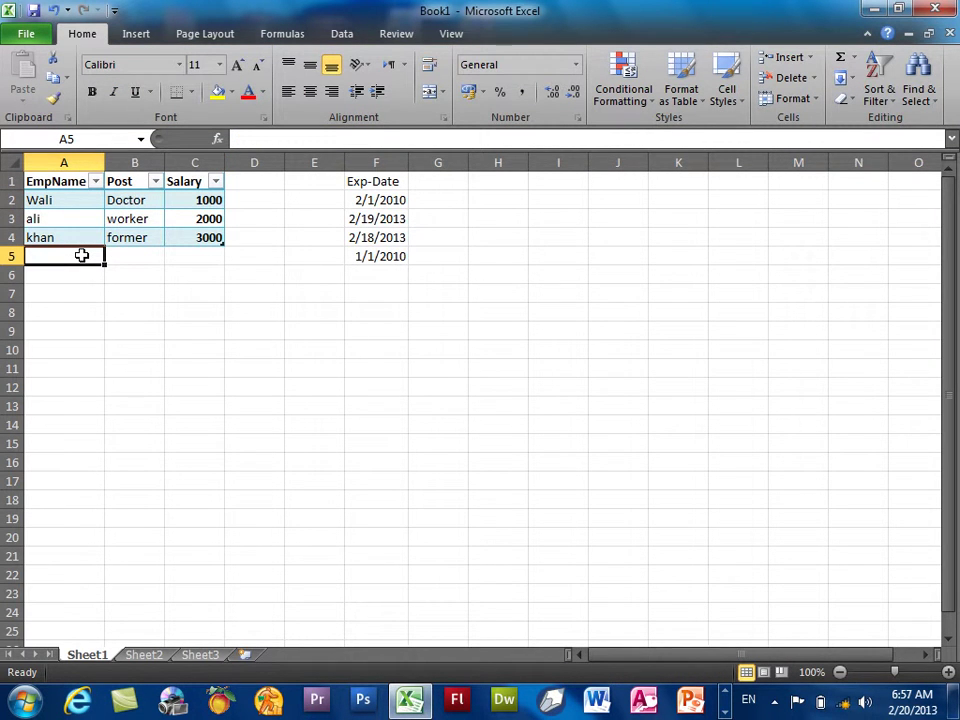
text(Total)
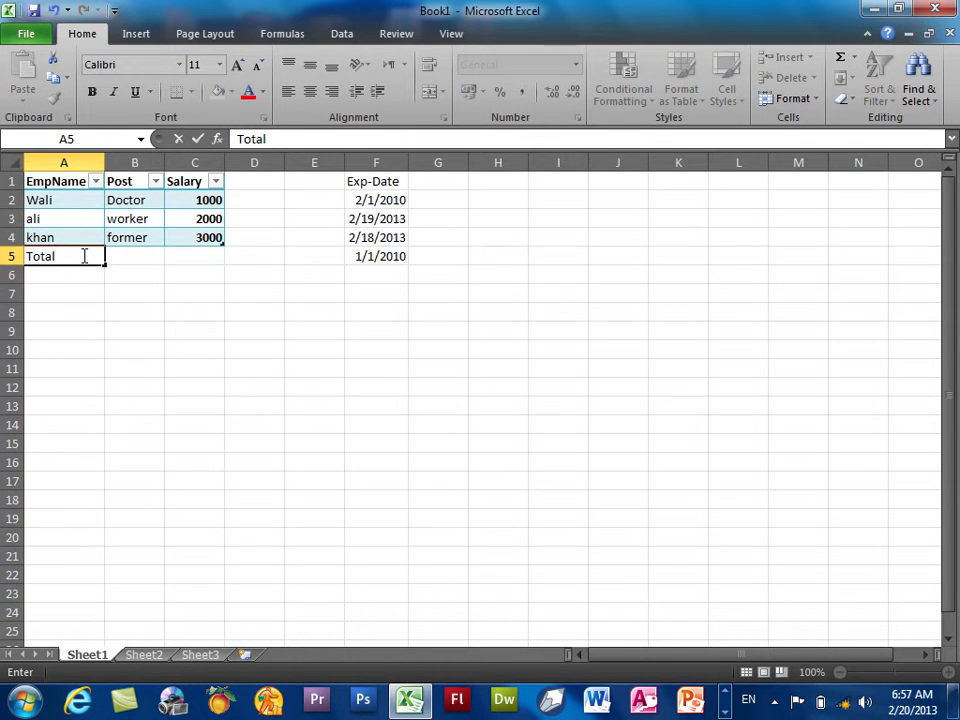
key(Tab)
key(Tab)
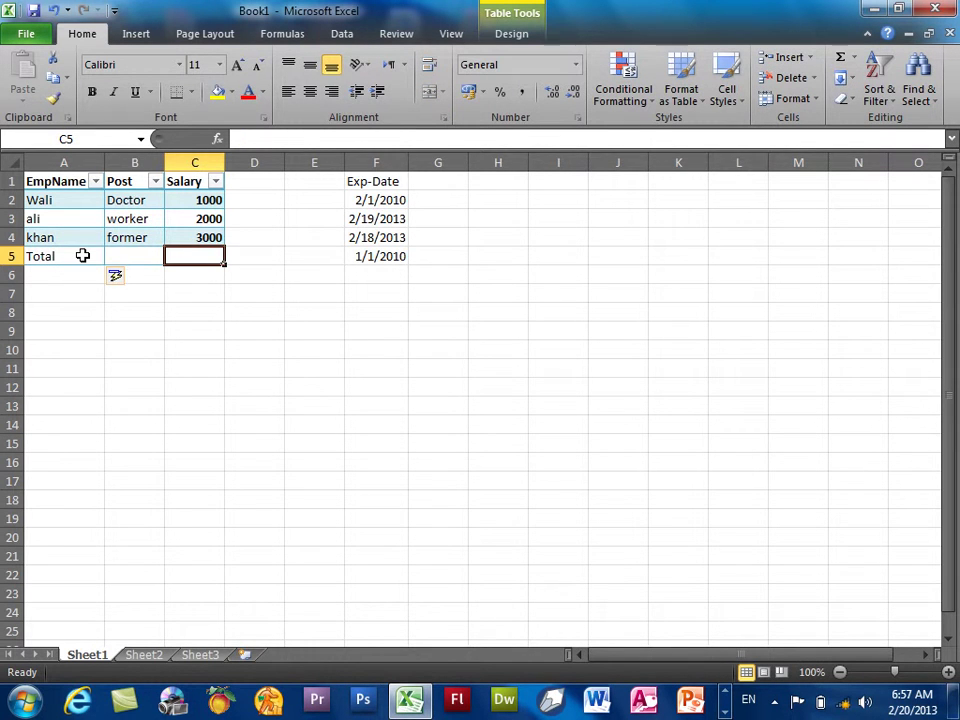
key(alt+equal)
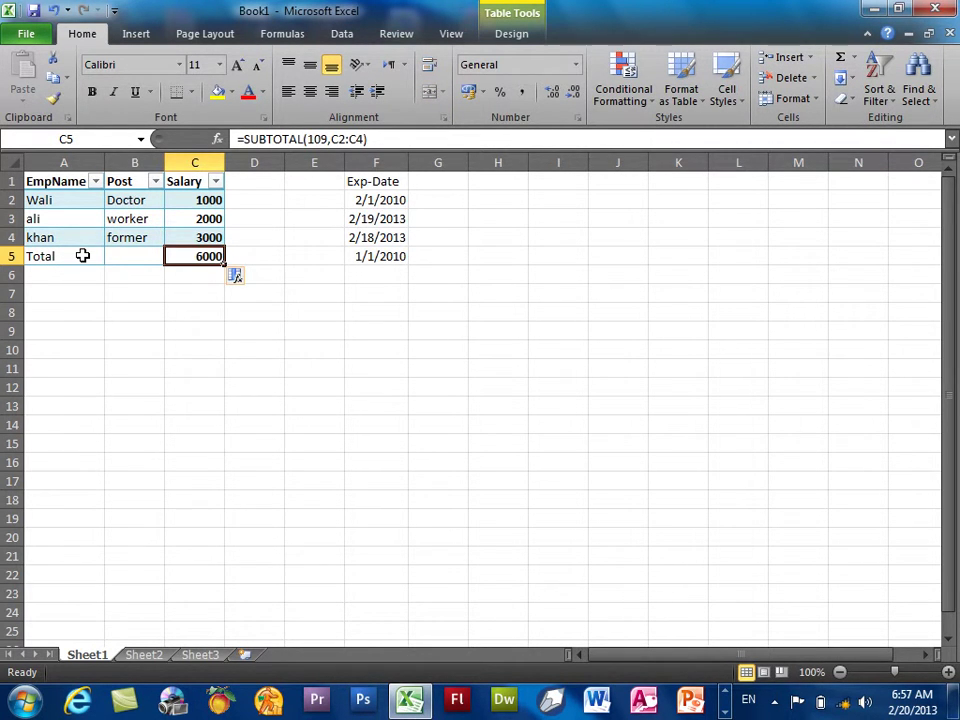
click(380, 294)
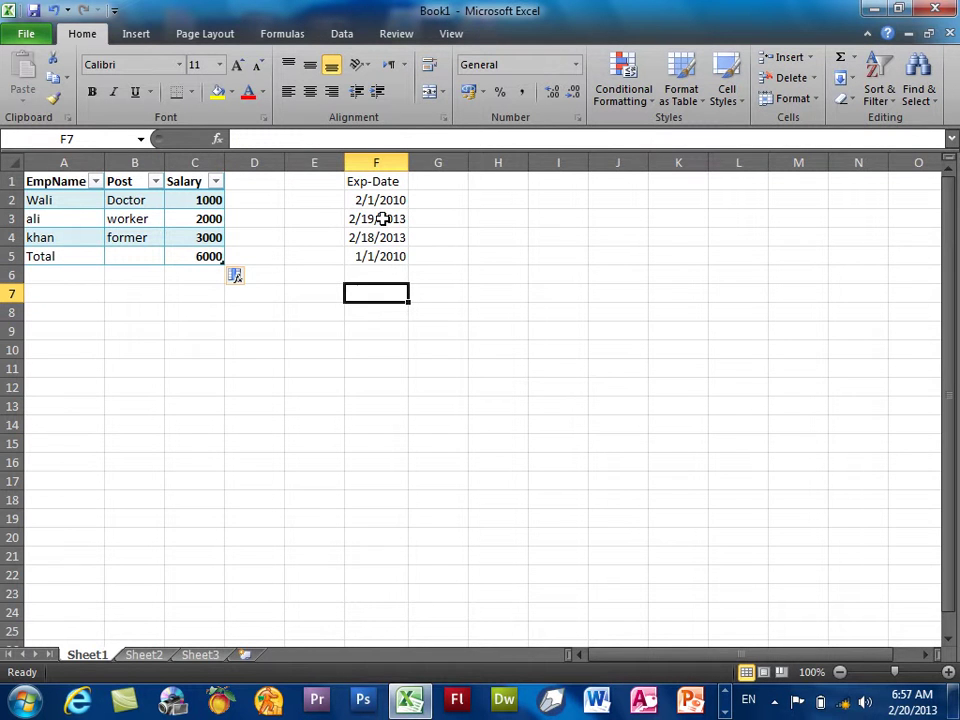
Give the Salary cells C2:C5 the 40% - Accent5 cell style
click(684, 110)
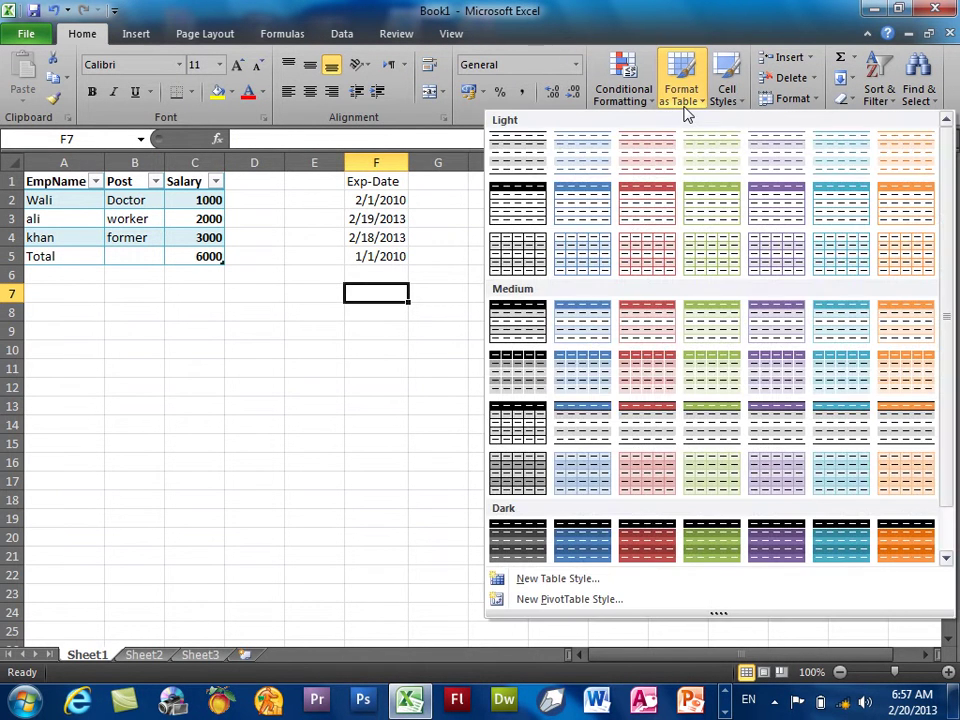
click(718, 22)
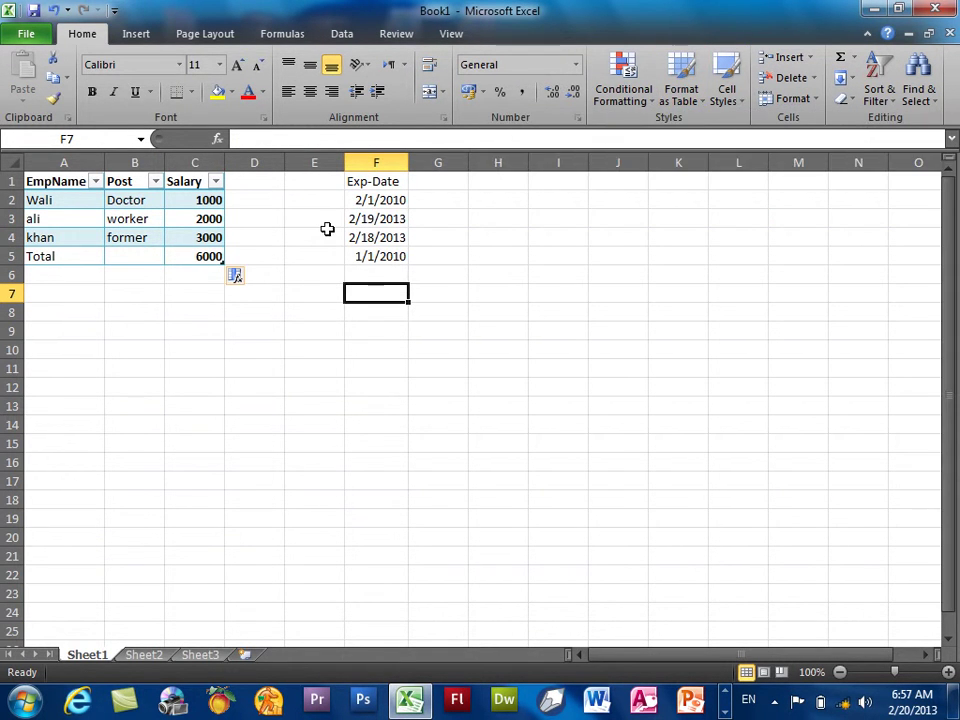
drag(198, 202, 193, 257)
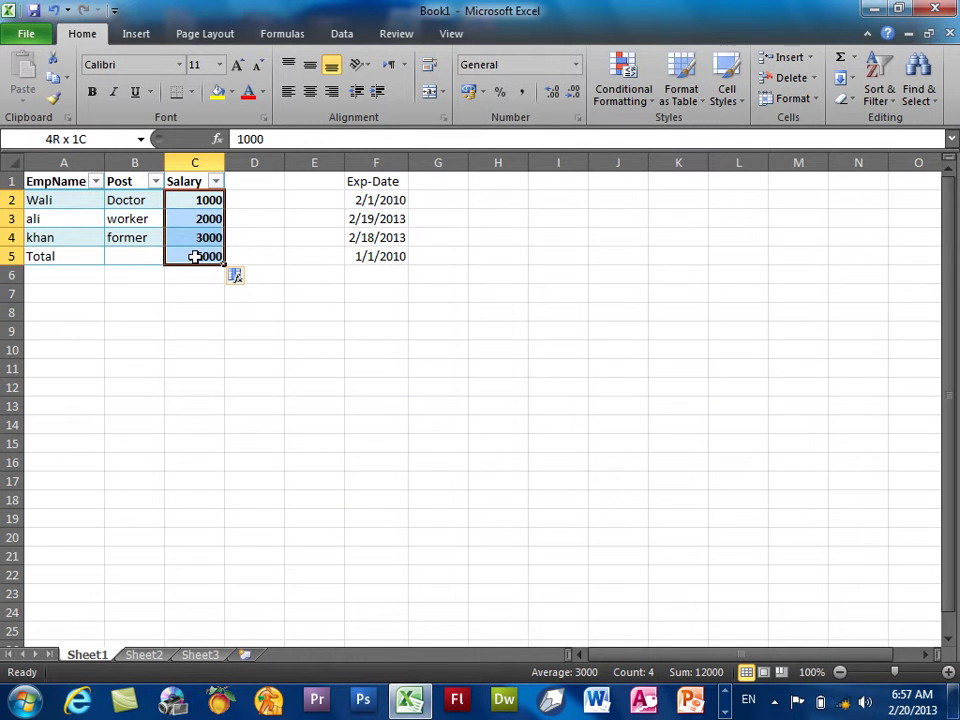
click(726, 92)
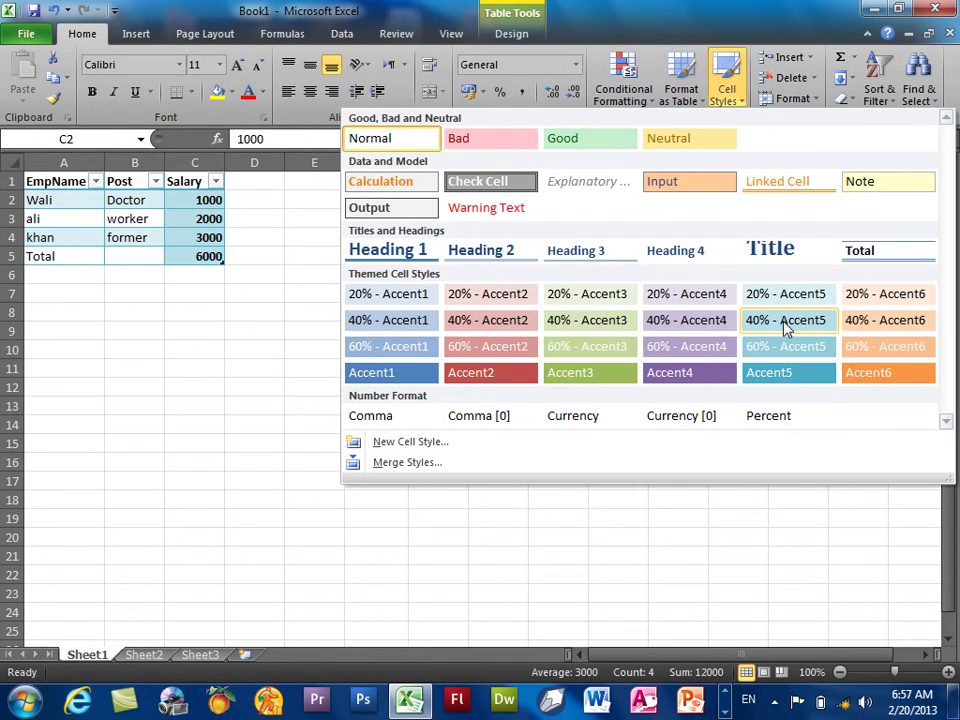
click(785, 325)
Style the Post cells B2:B5 with purple Accent4 and names A2:A5 with blue Accent1
drag(121, 200, 137, 253)
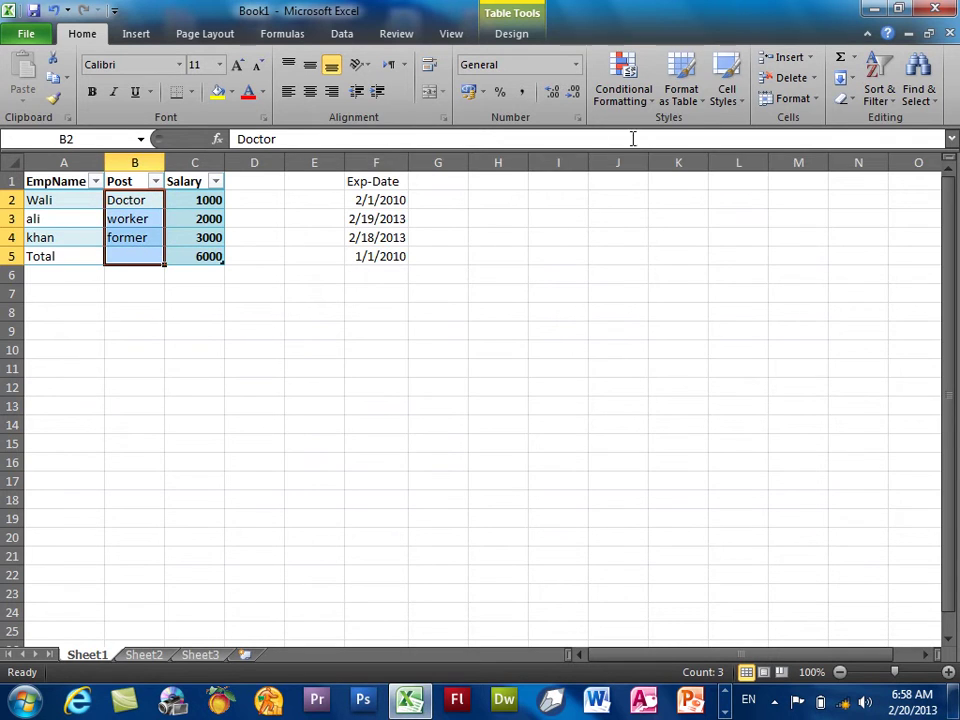
click(726, 92)
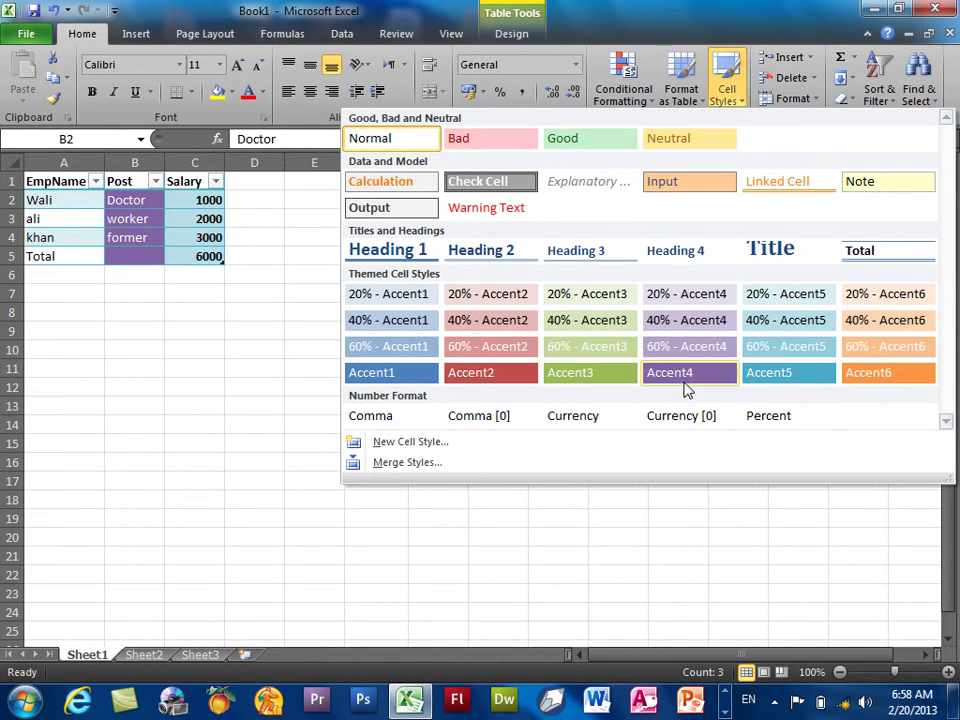
click(685, 376)
drag(70, 198, 71, 257)
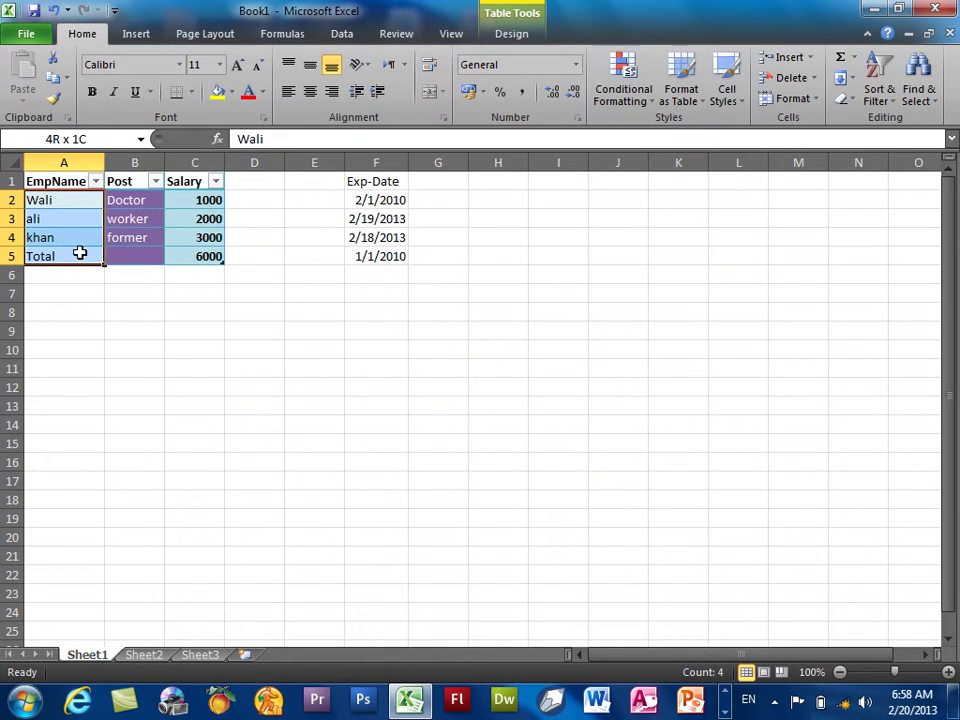
click(726, 92)
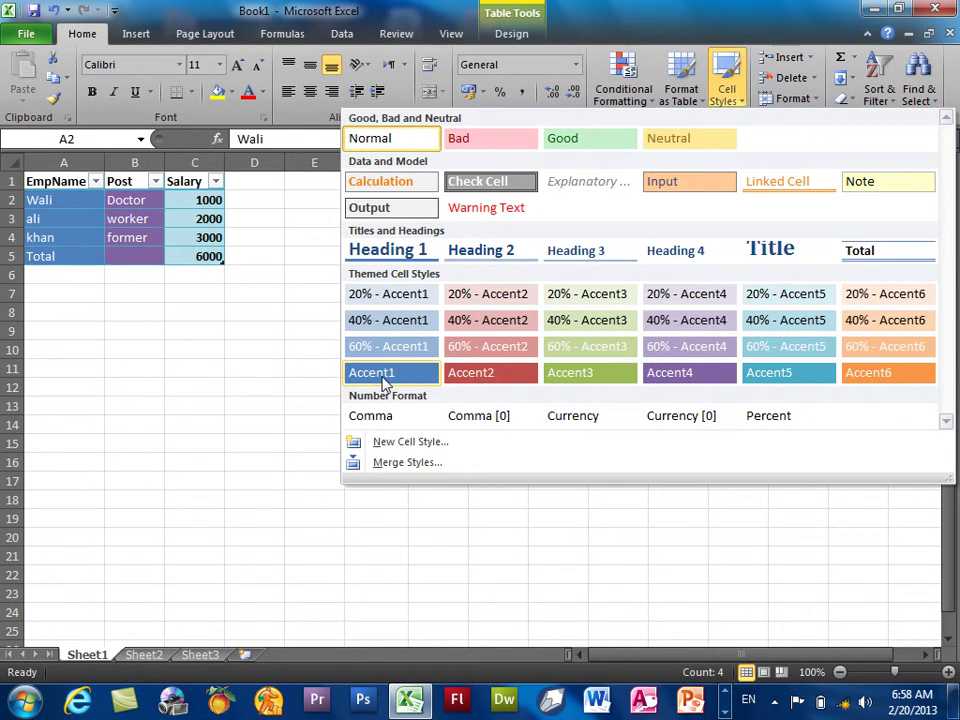
click(386, 375)
Give the header row A1:C1 the orange Accent6 cell style
drag(58, 181, 195, 181)
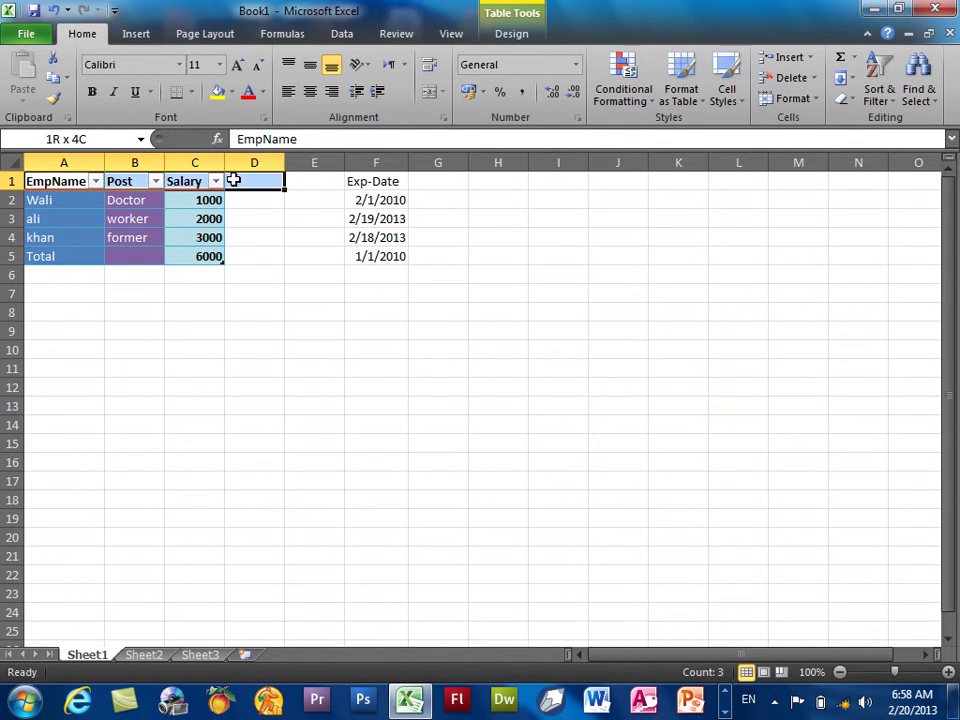
click(726, 90)
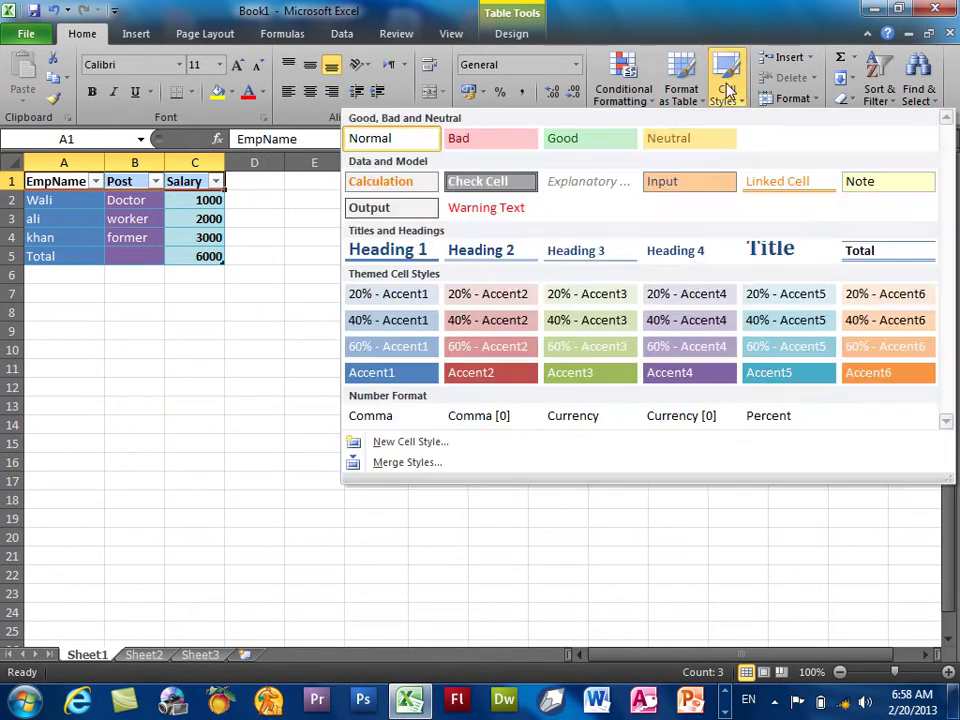
click(877, 386)
click(329, 388)
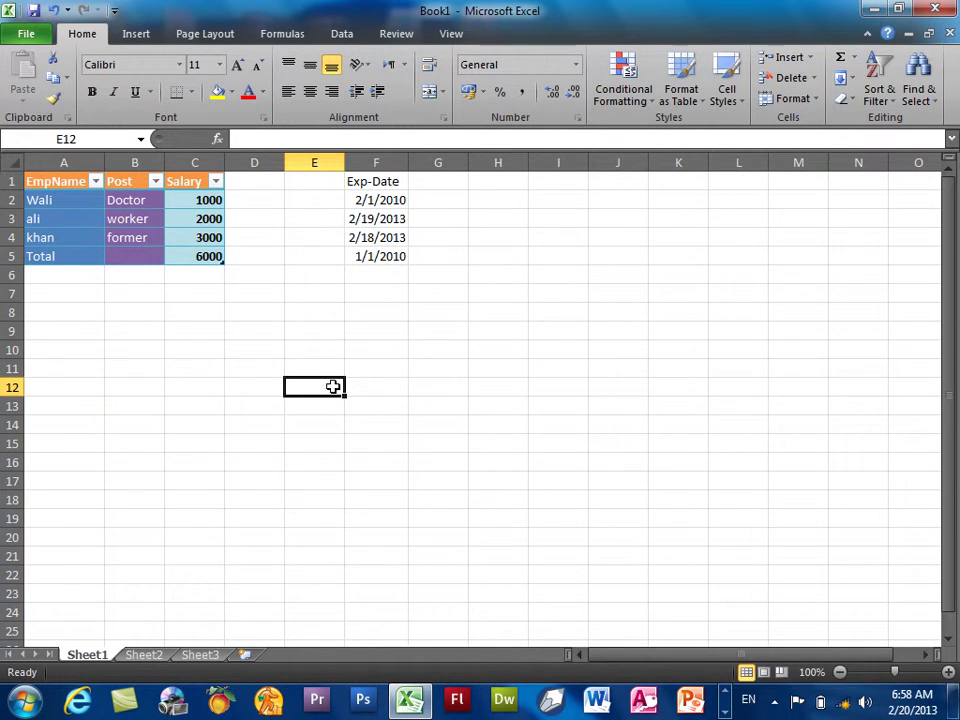
click(726, 90)
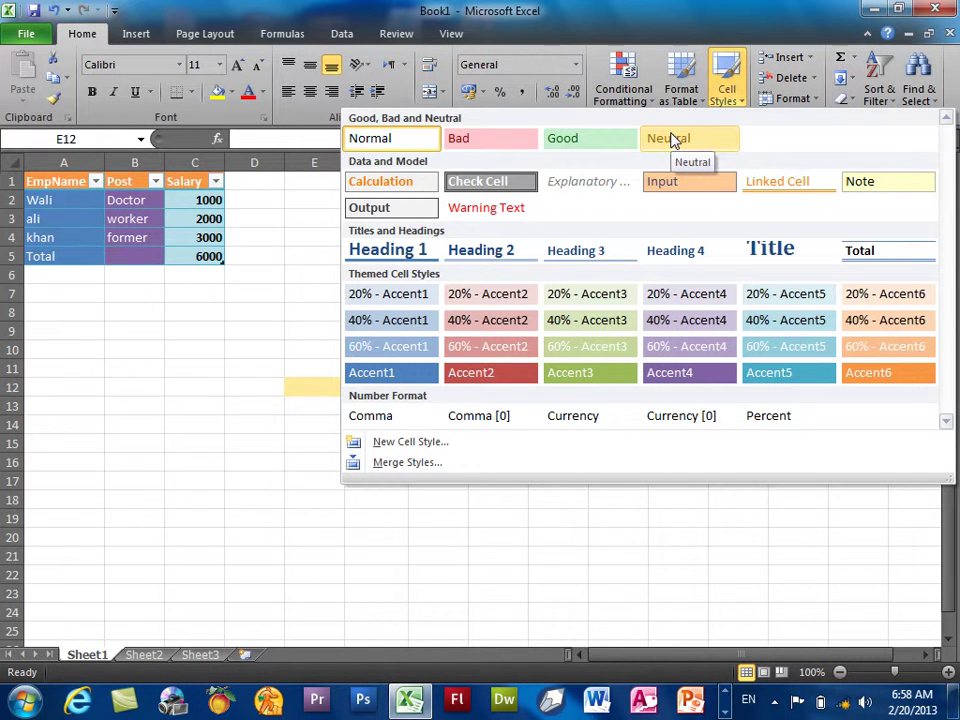
Select the whole table A1:C5 and bring up the Cell Styles gallery
click(182, 257)
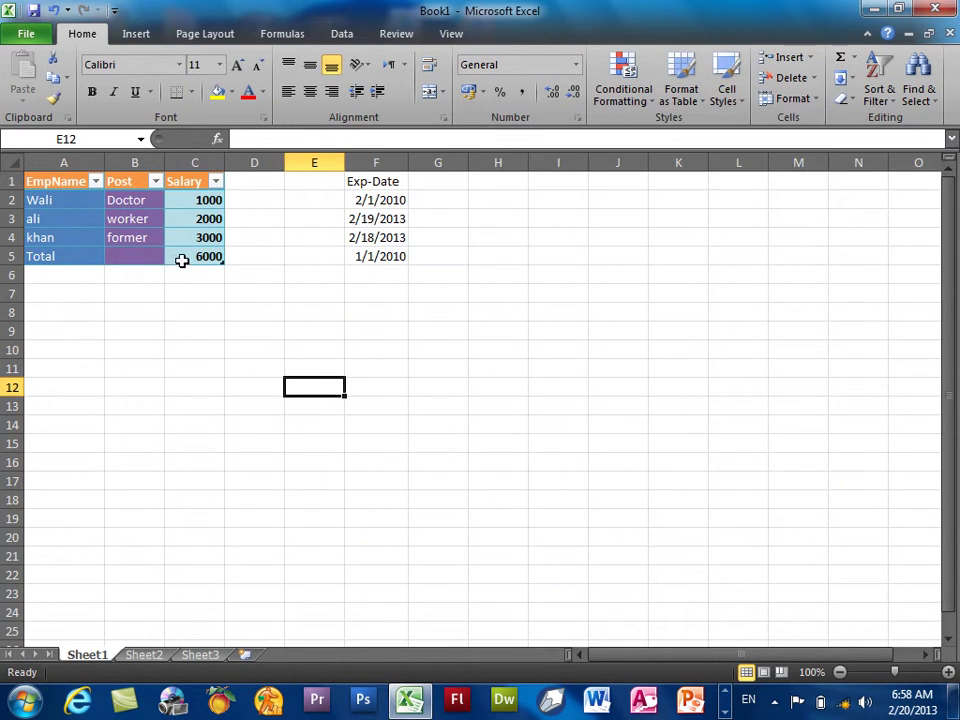
drag(190, 256, 77, 181)
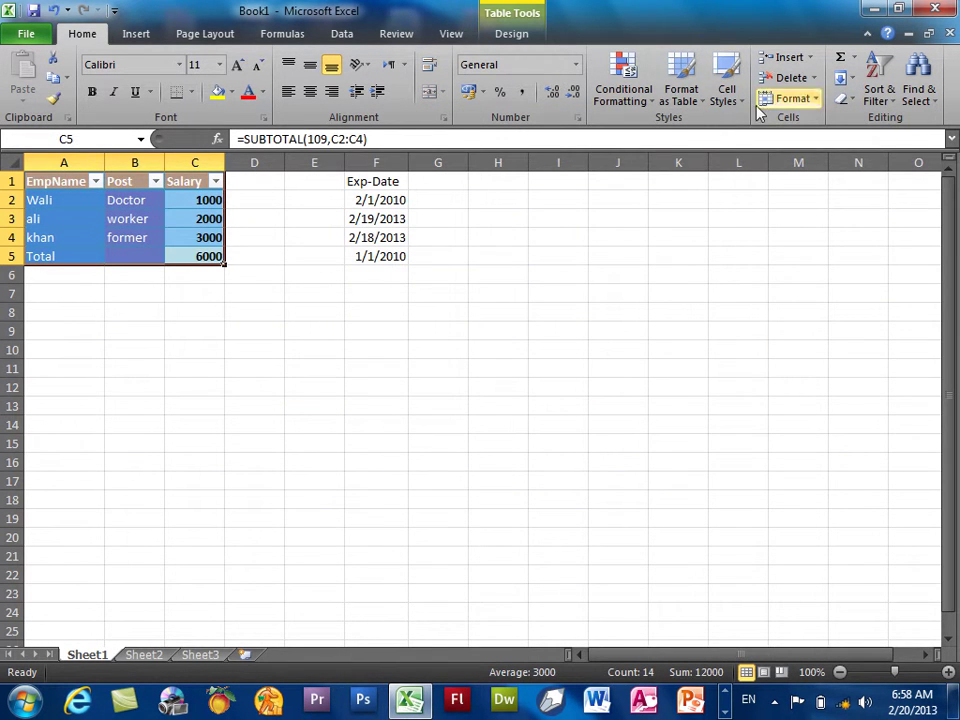
click(683, 96)
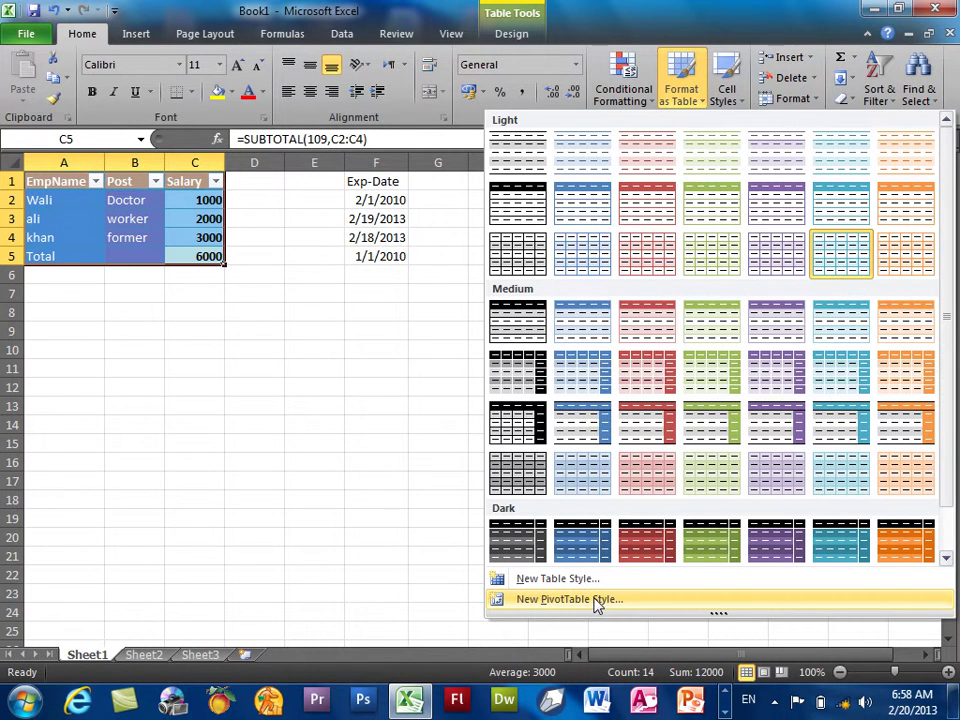
click(138, 36)
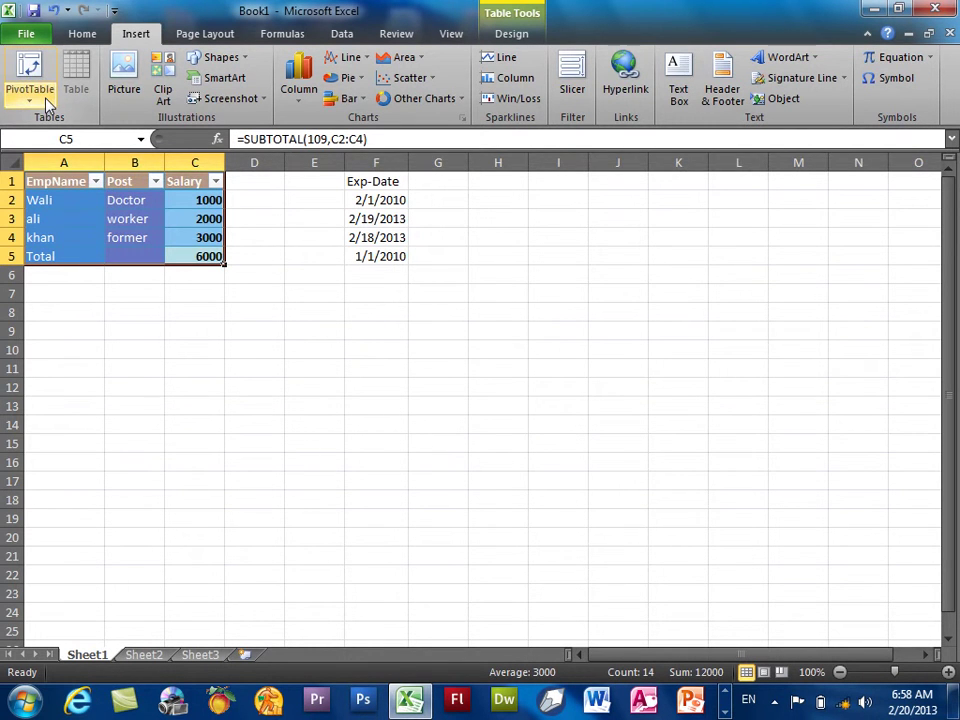
click(86, 32)
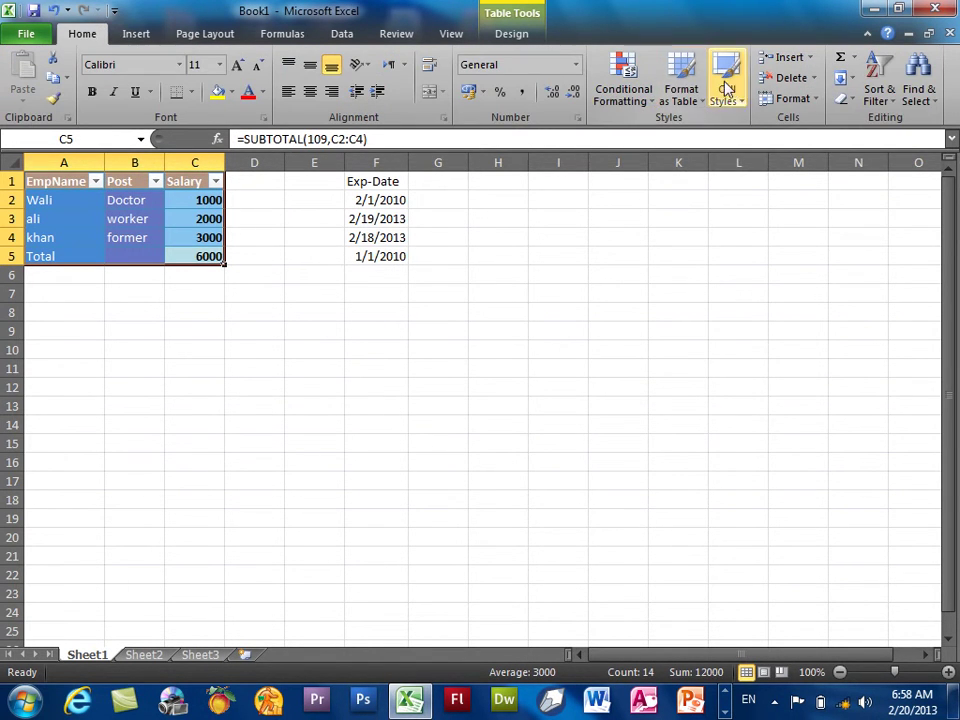
click(727, 92)
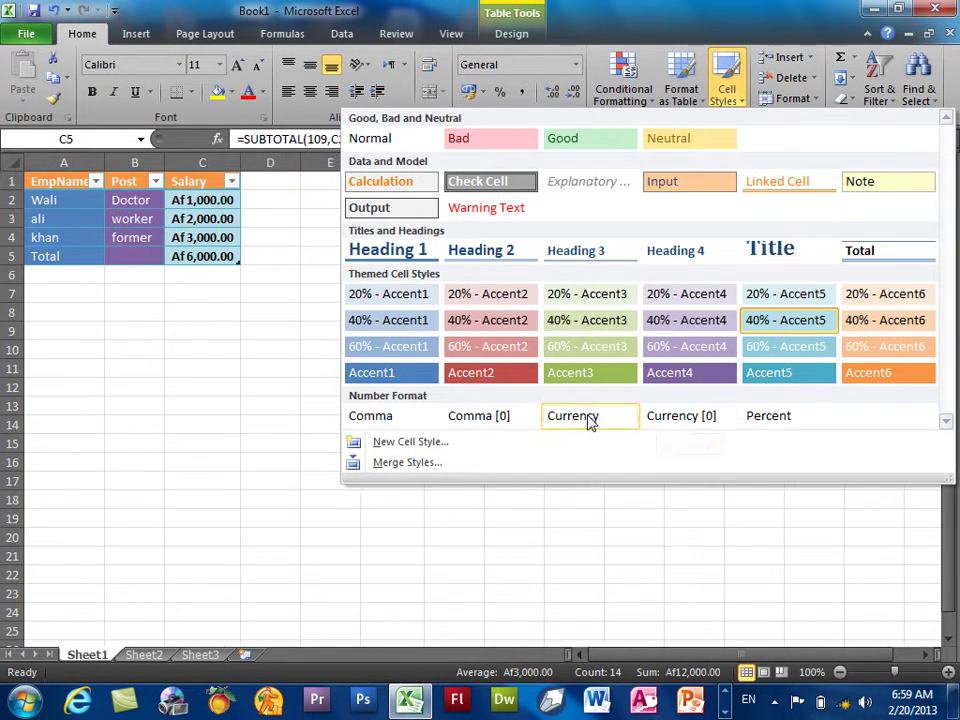
Start a new cell style with Currency format, 4° text rotation and bold dark red font
click(407, 444)
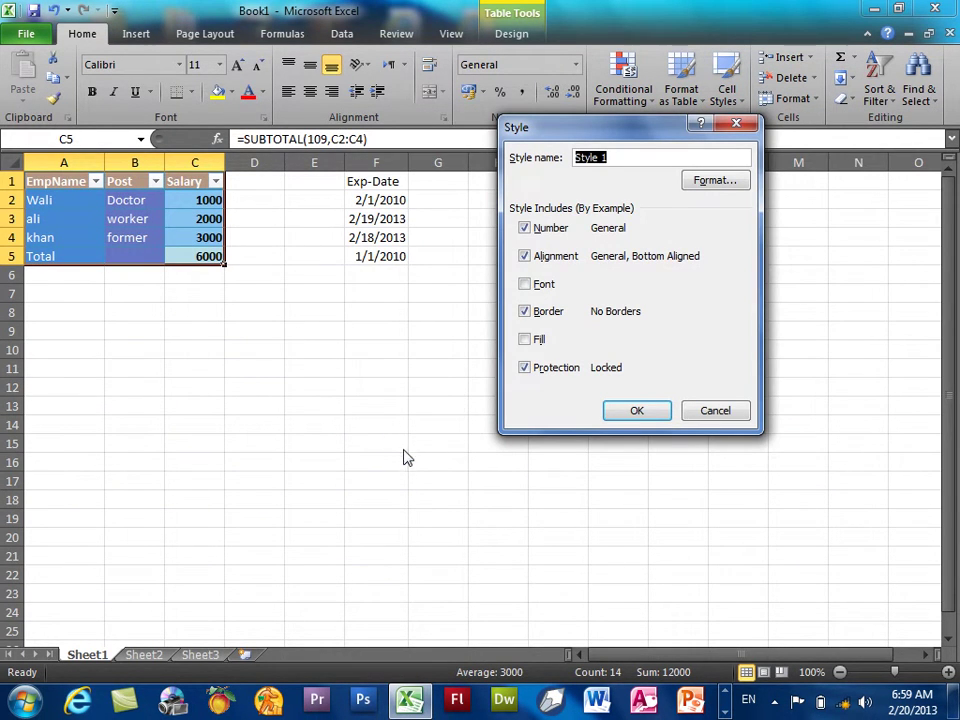
click(718, 188)
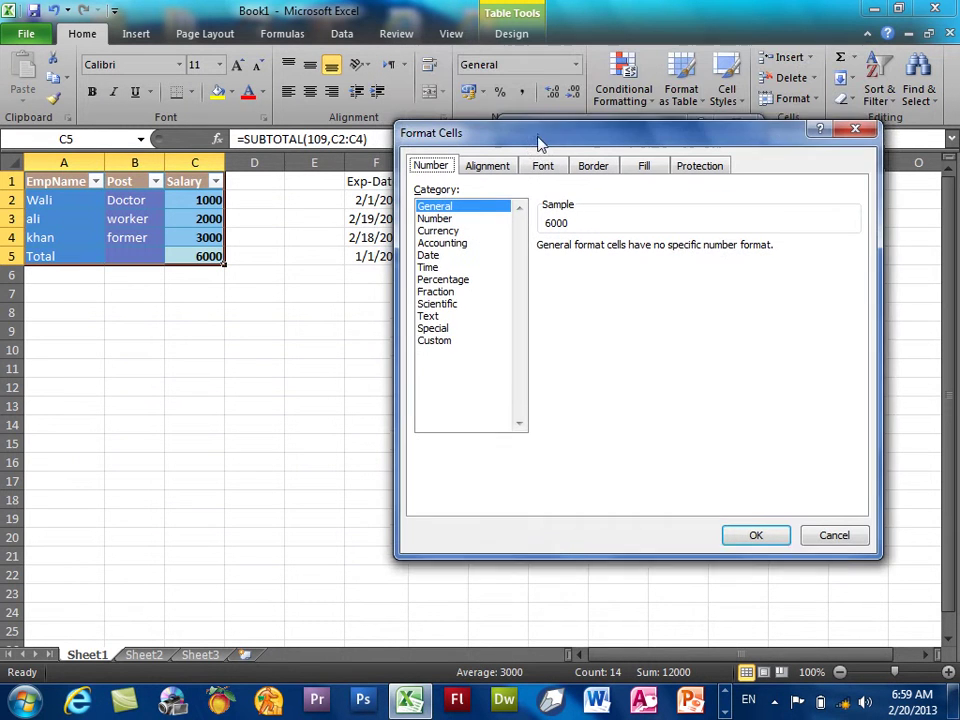
click(440, 234)
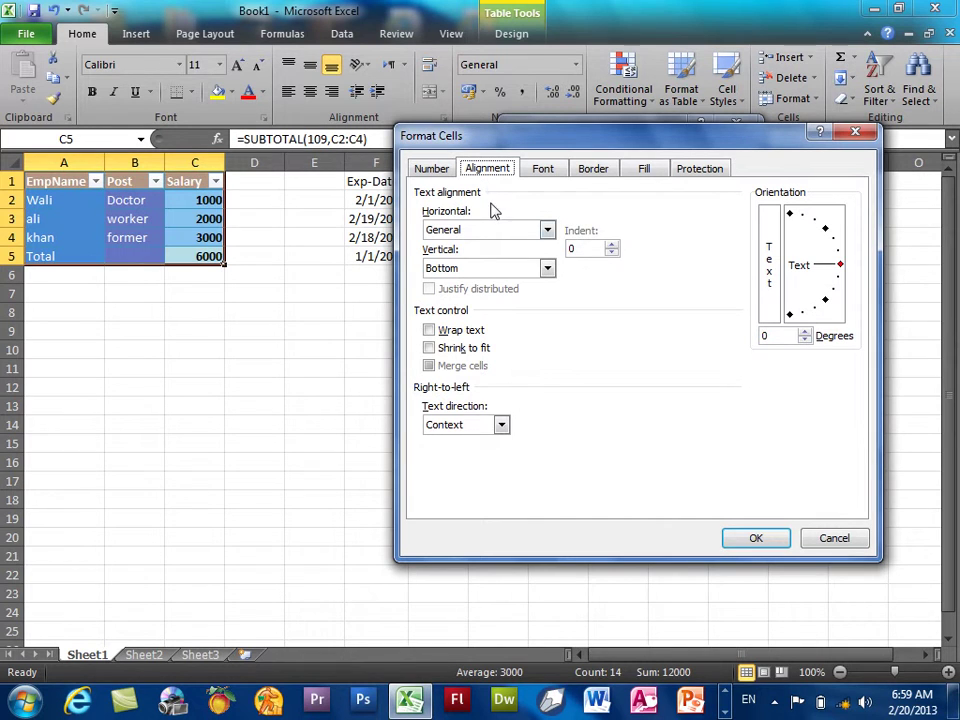
click(839, 267)
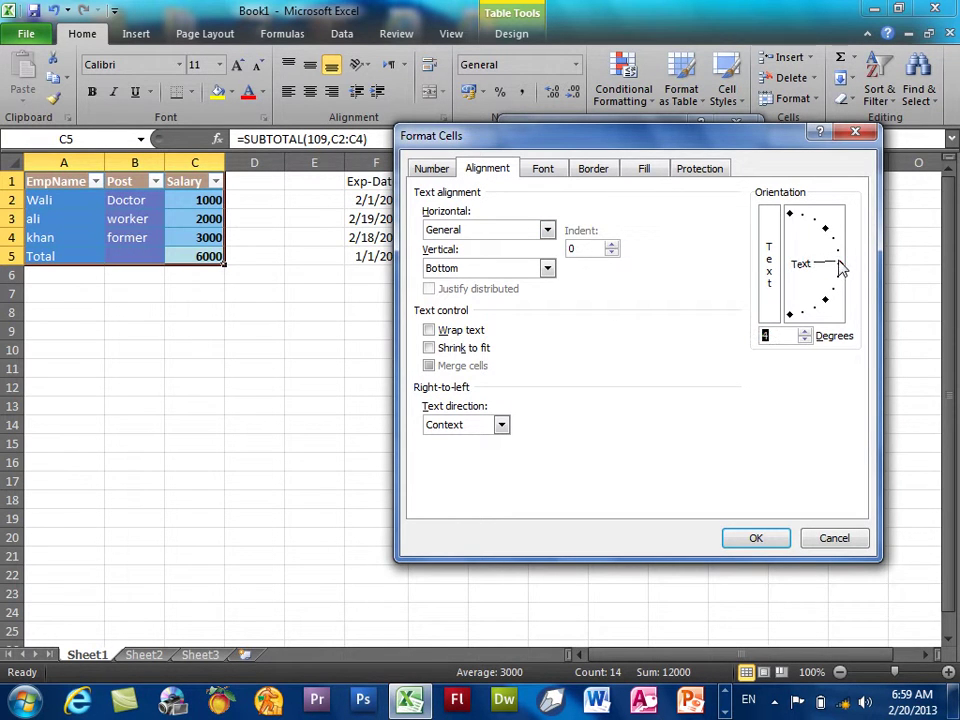
click(543, 169)
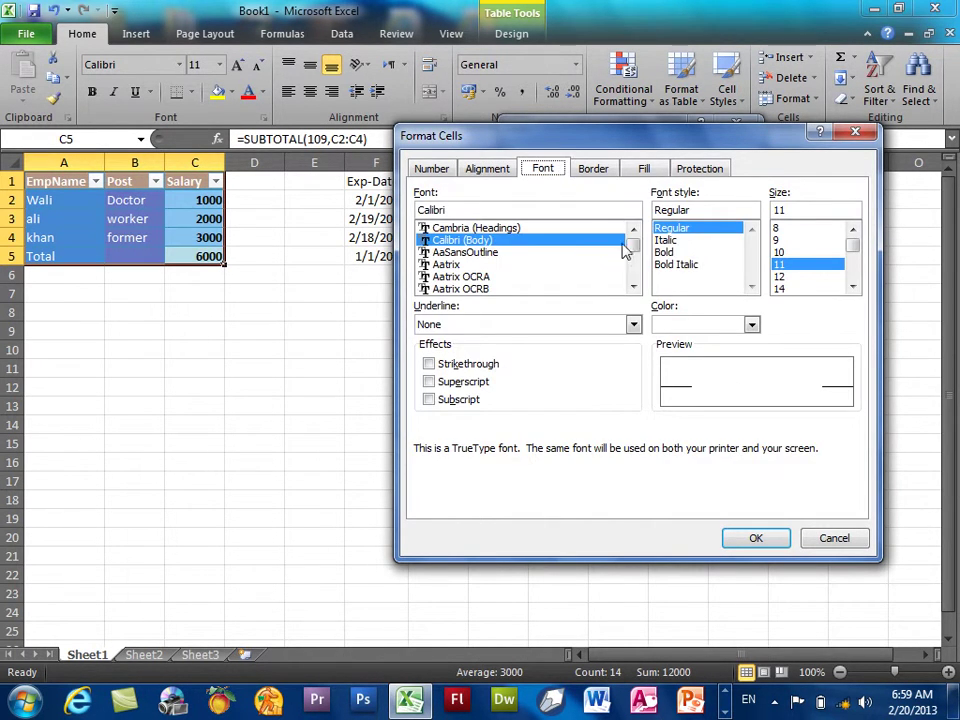
click(664, 252)
click(690, 324)
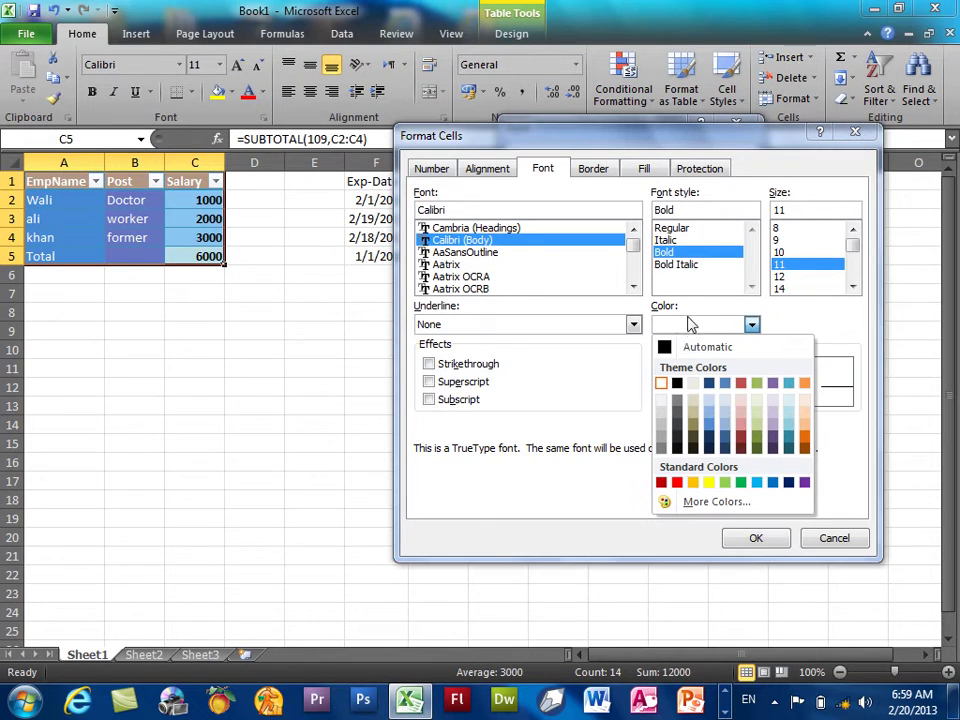
click(662, 483)
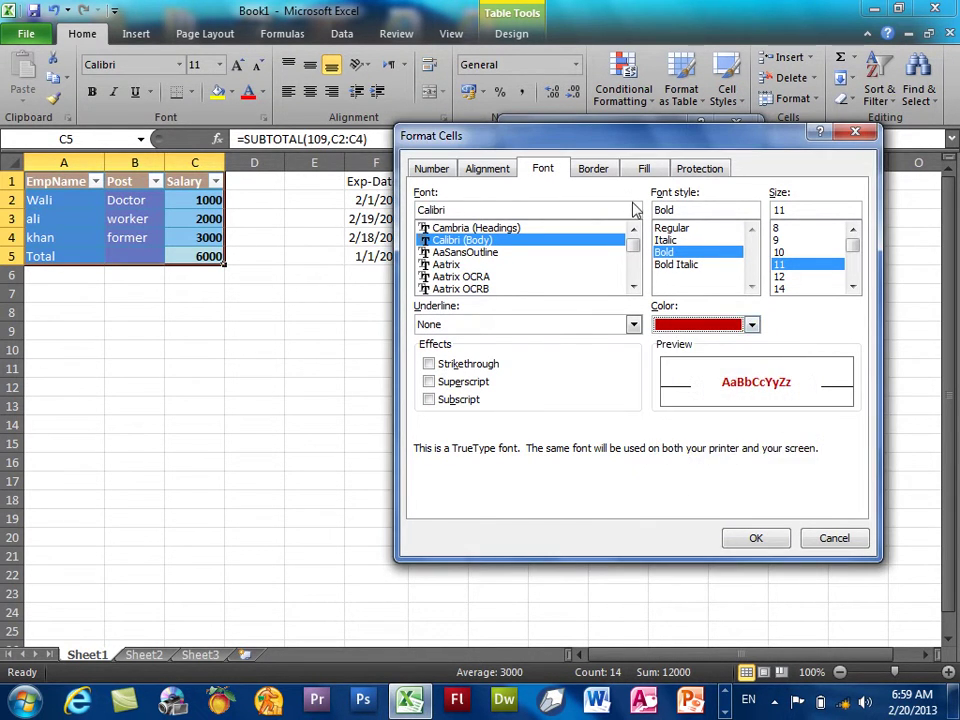
Add a dotted outline border, name the style 'asad' and save it
click(597, 168)
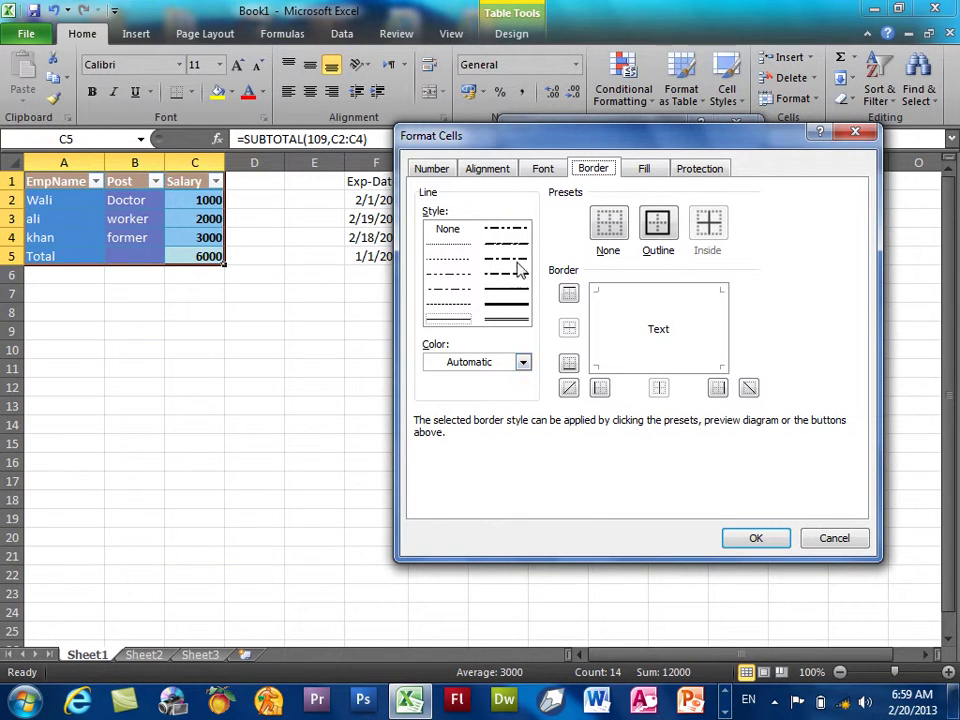
click(450, 244)
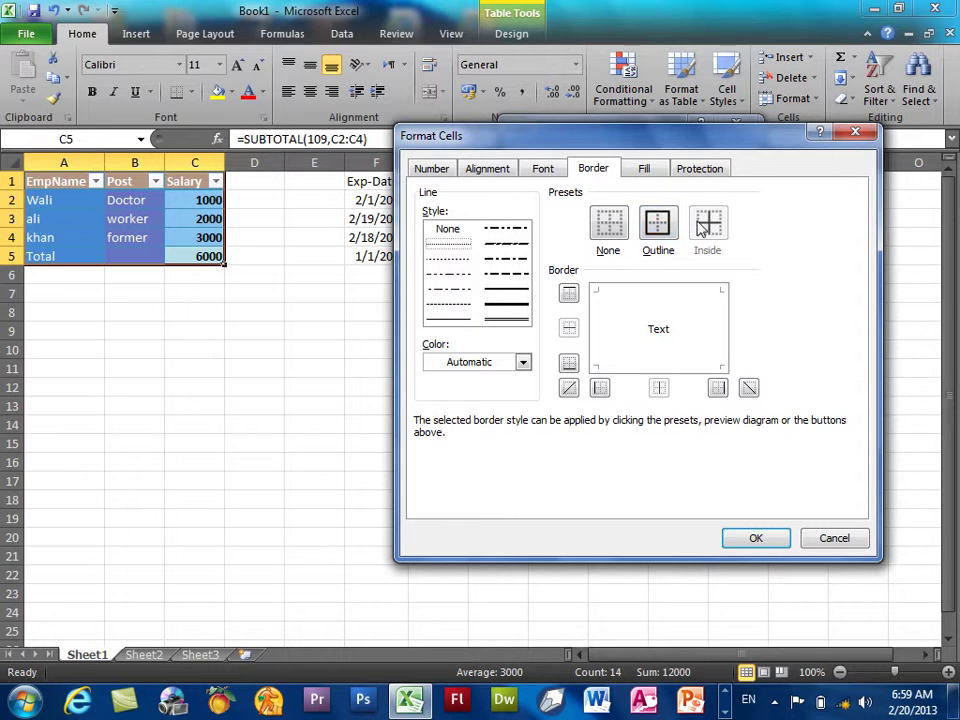
click(667, 234)
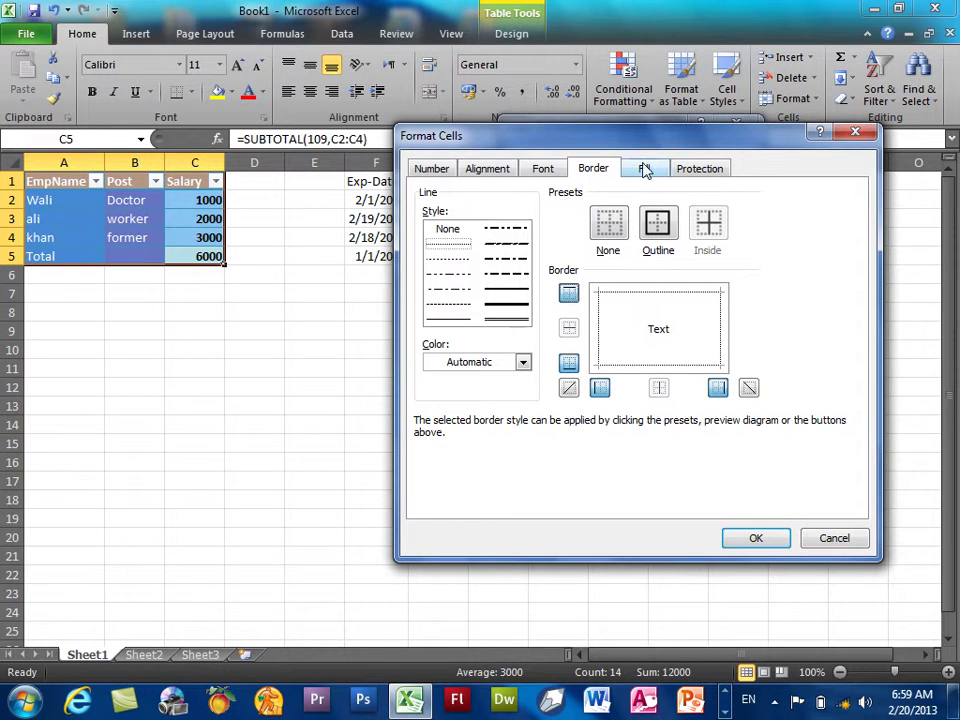
click(762, 543)
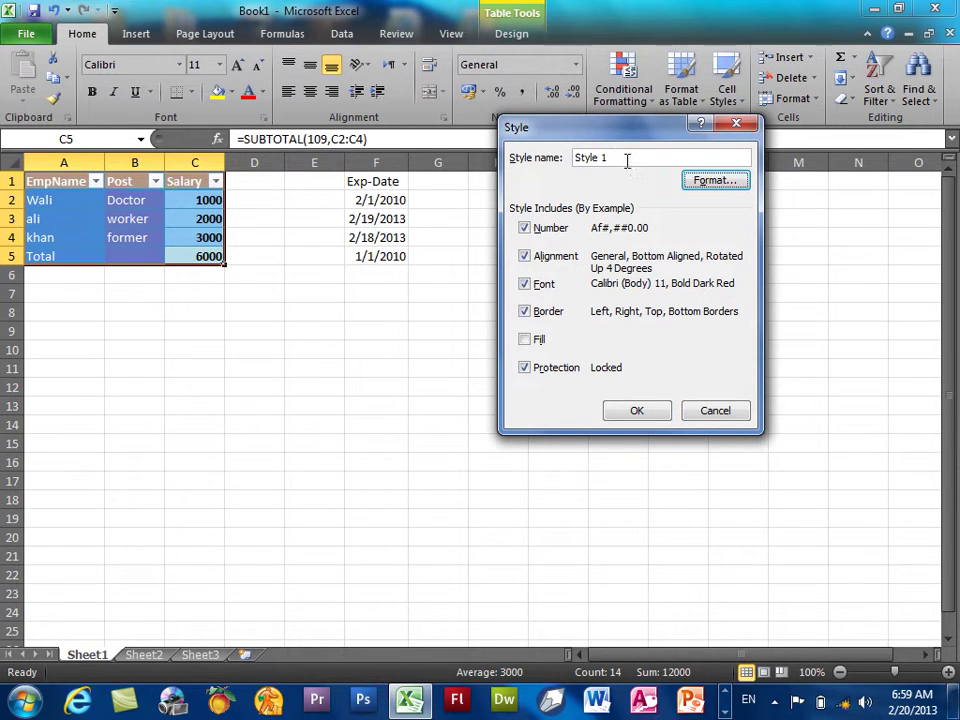
drag(627, 160, 550, 160)
text(asad)
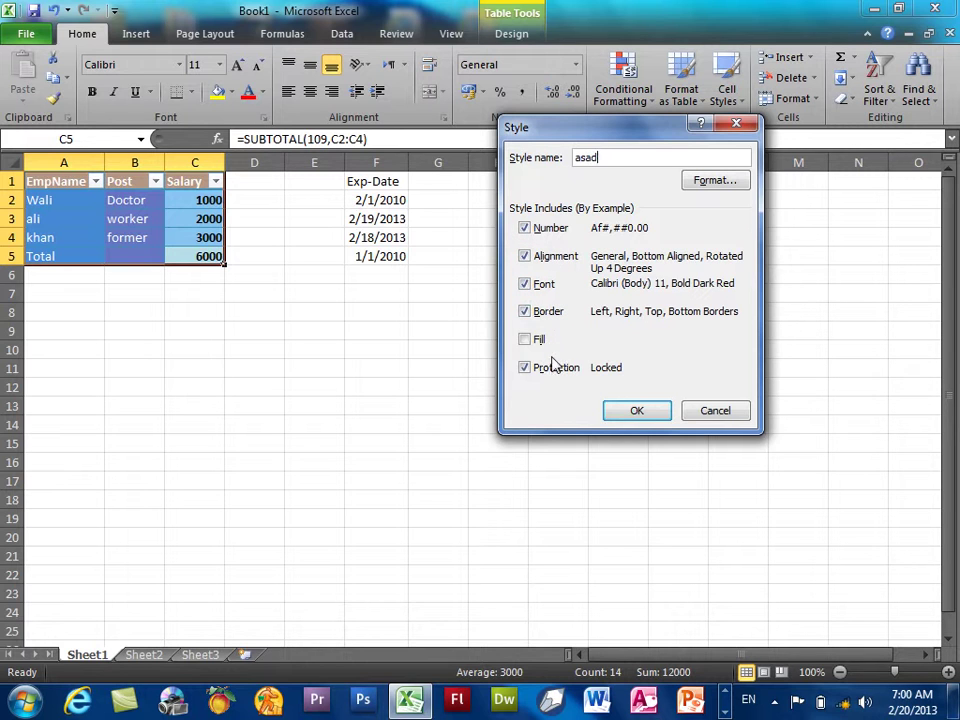
click(636, 412)
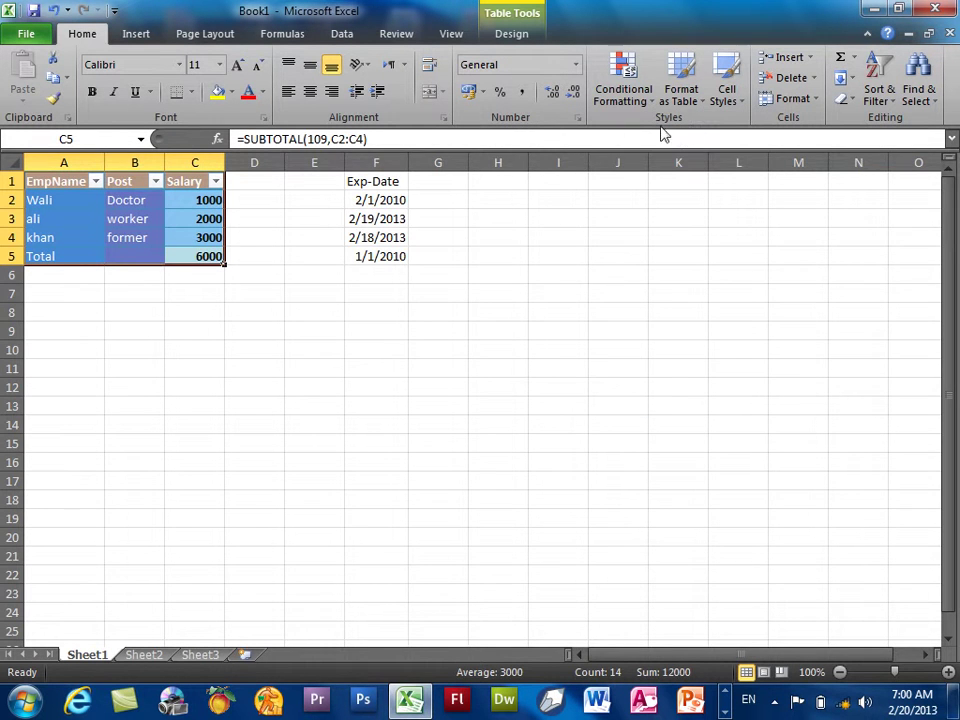
Apply the 'asad' style to the table, reset its orientation to 0°, and autofit column C
click(726, 92)
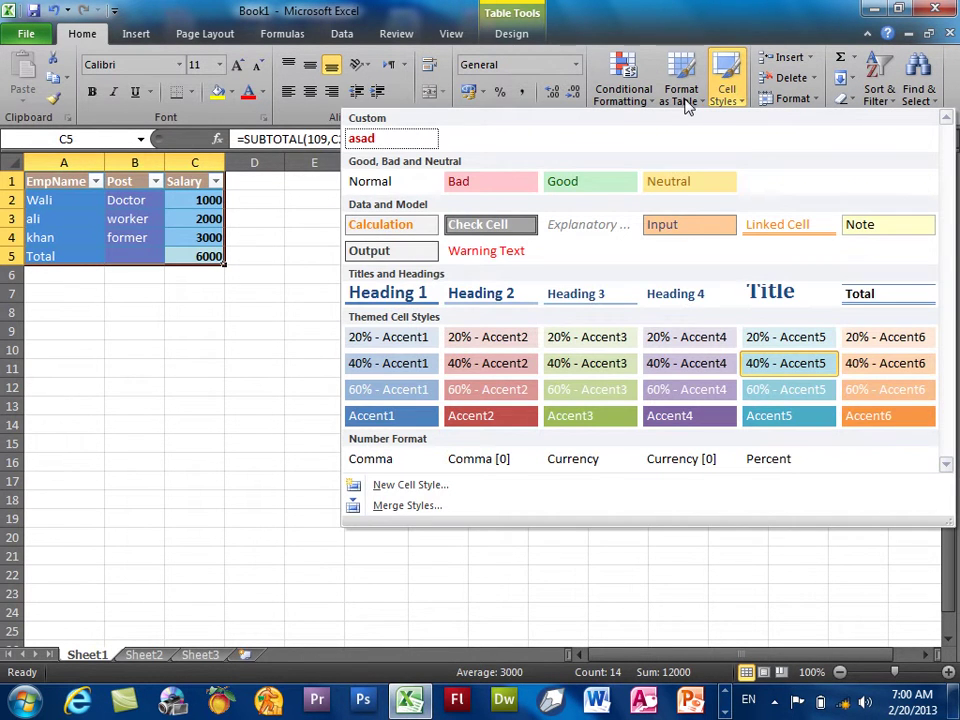
click(362, 140)
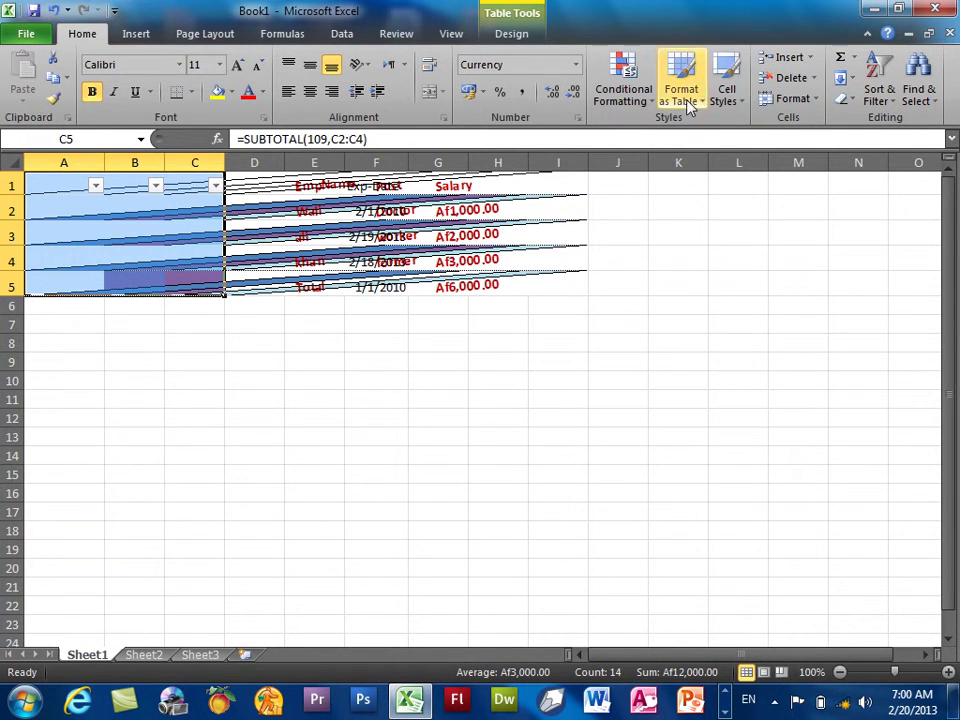
click(727, 92)
right_click(398, 145)
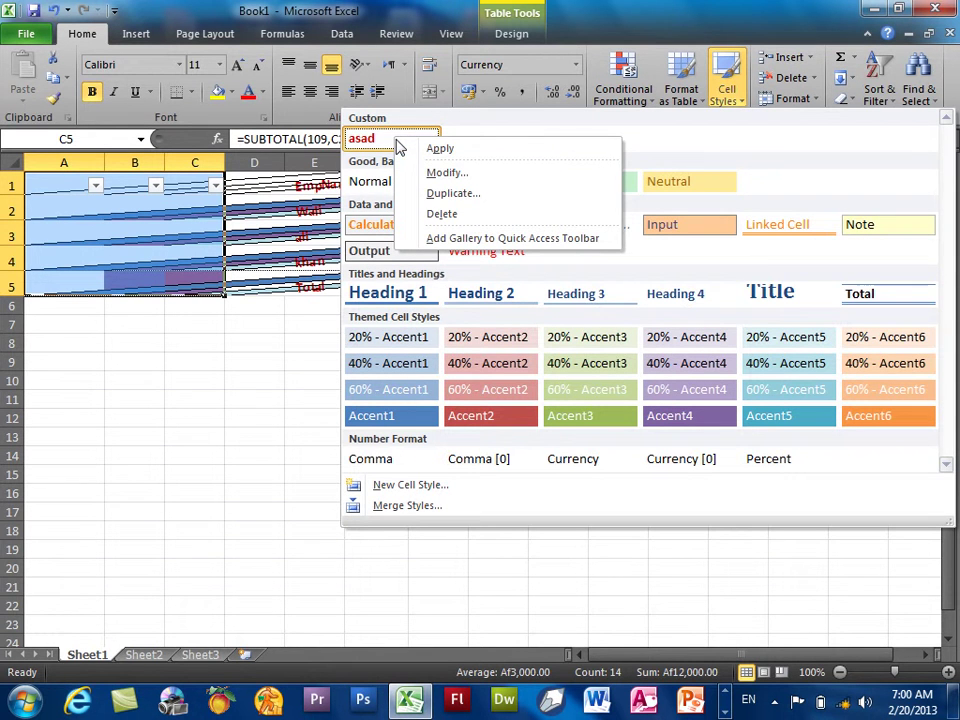
click(459, 177)
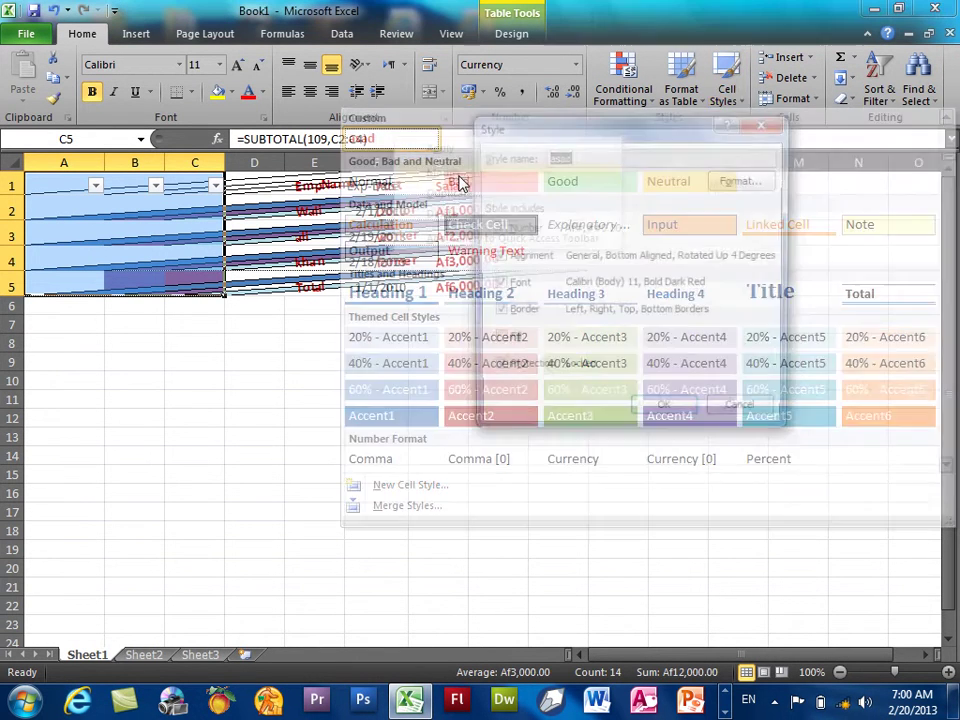
click(743, 181)
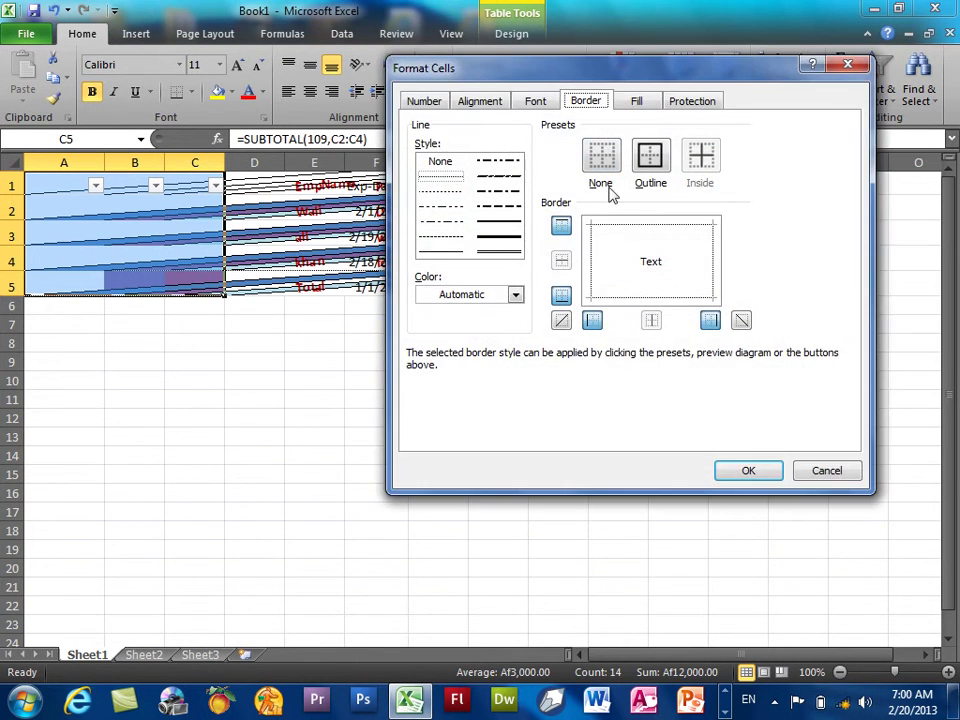
click(490, 104)
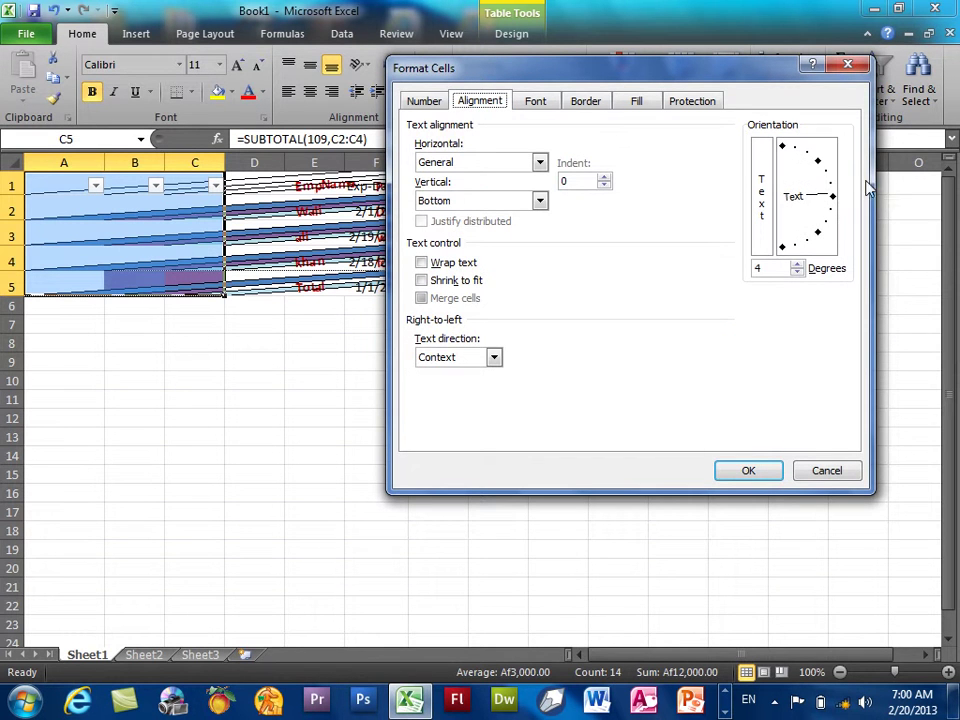
click(836, 198)
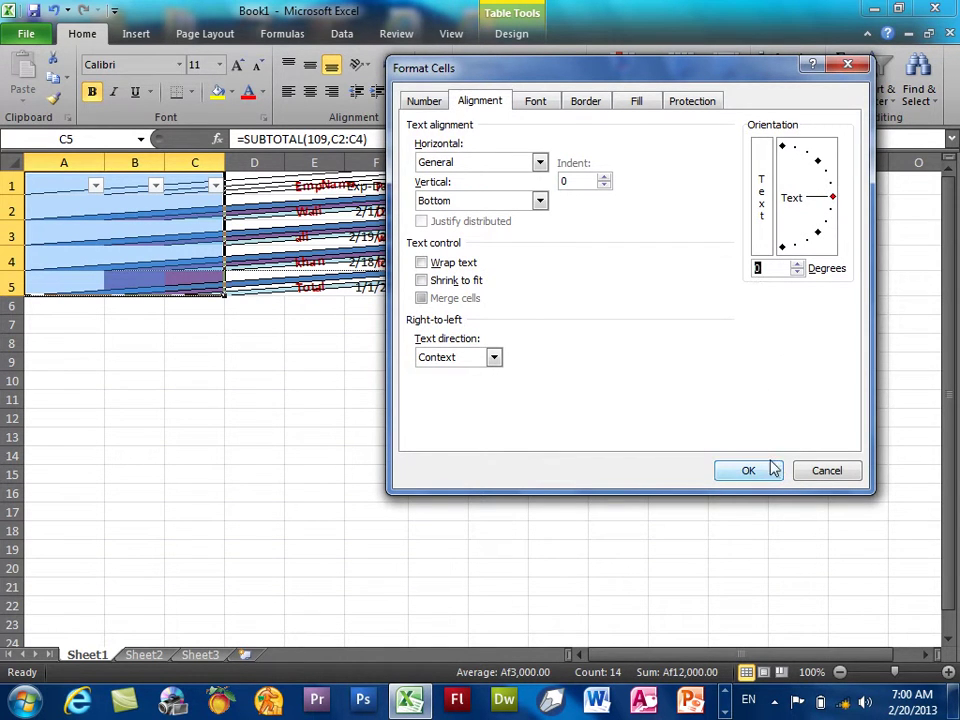
click(770, 468)
click(672, 404)
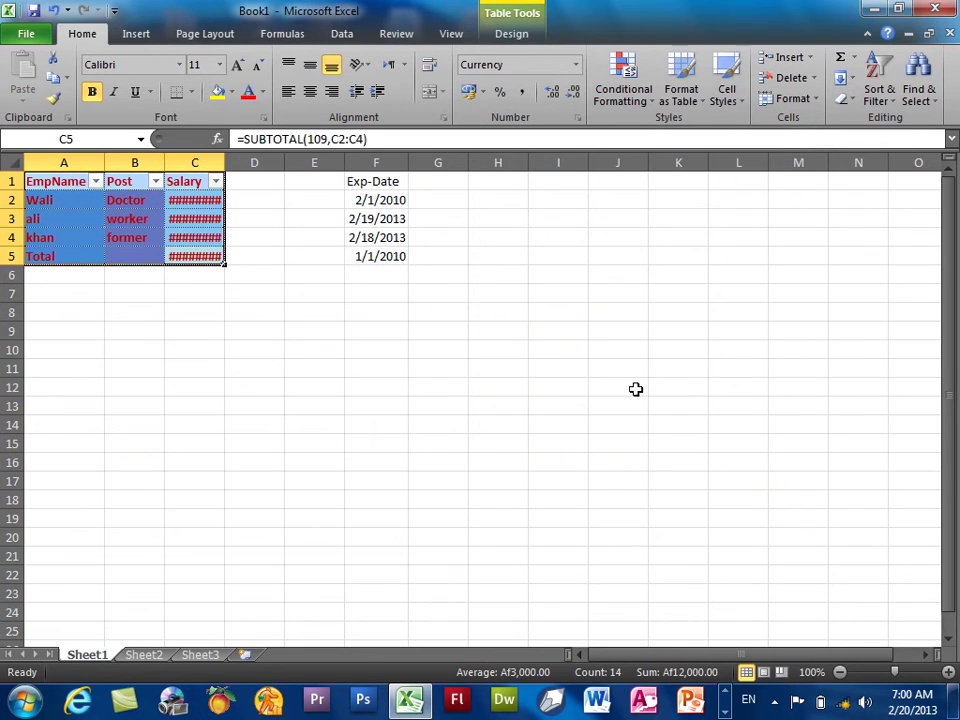
double_click(225, 155)
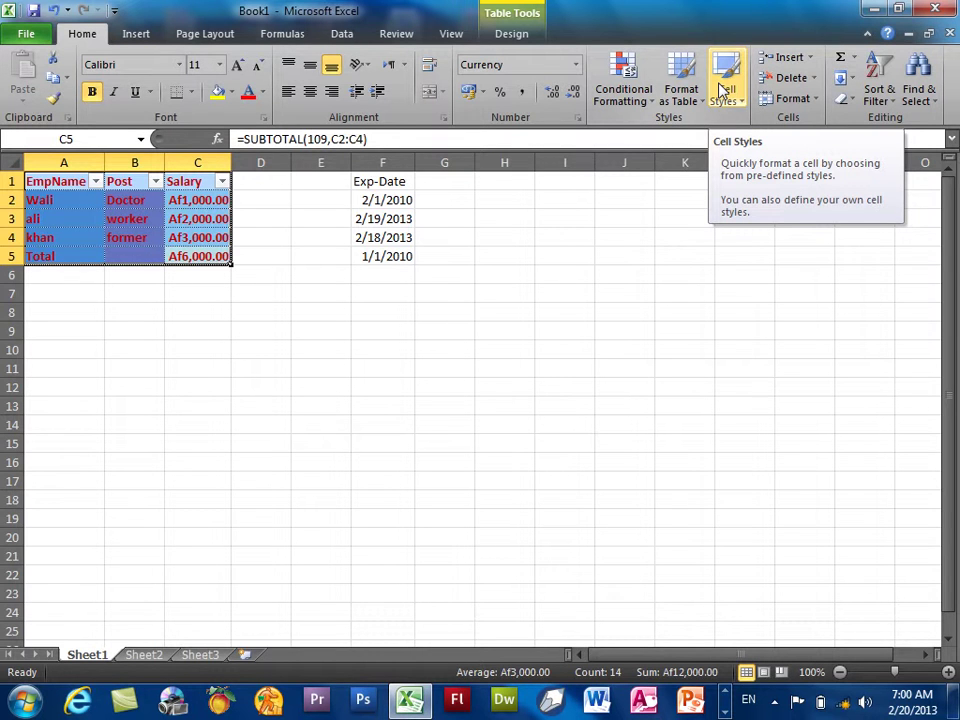
In the EmpName filter, untick (Select All) and keep only the one remaining employee
click(460, 333)
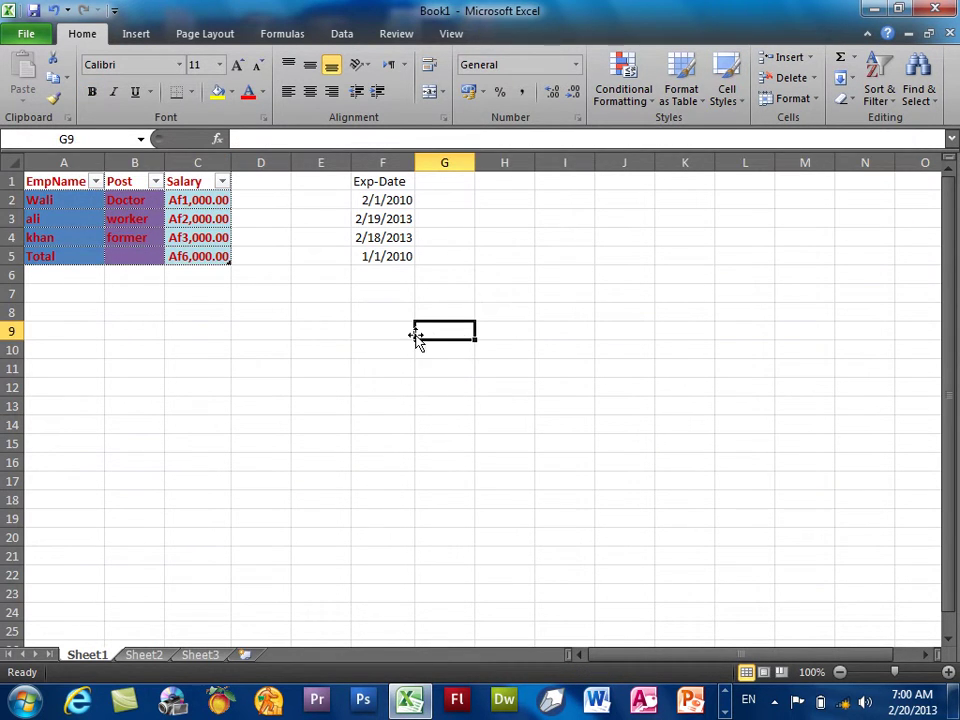
click(222, 183)
click(222, 184)
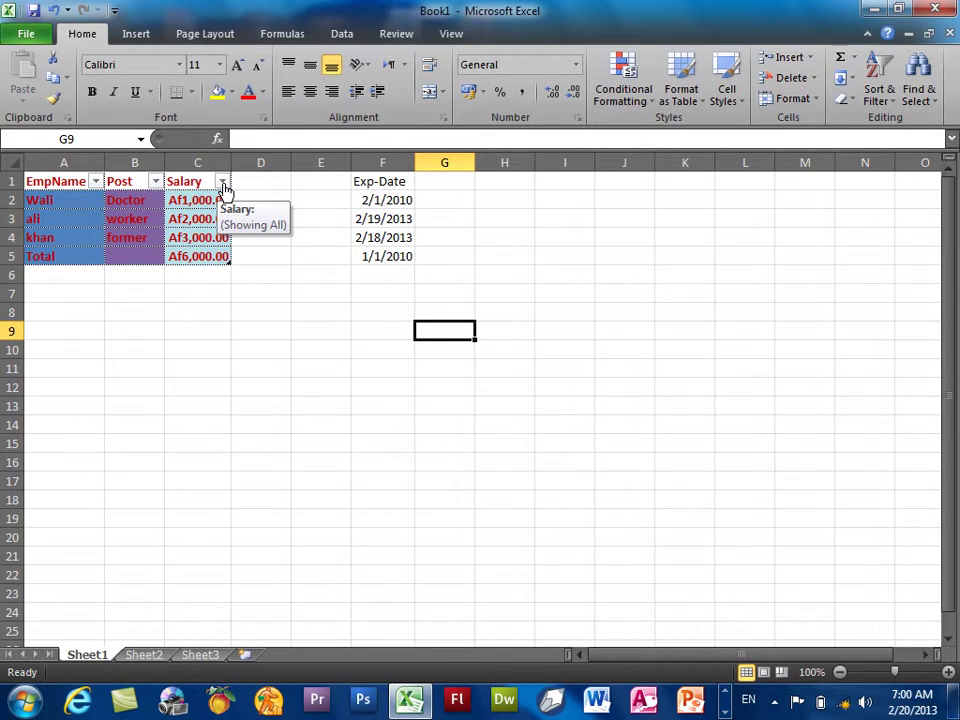
click(874, 100)
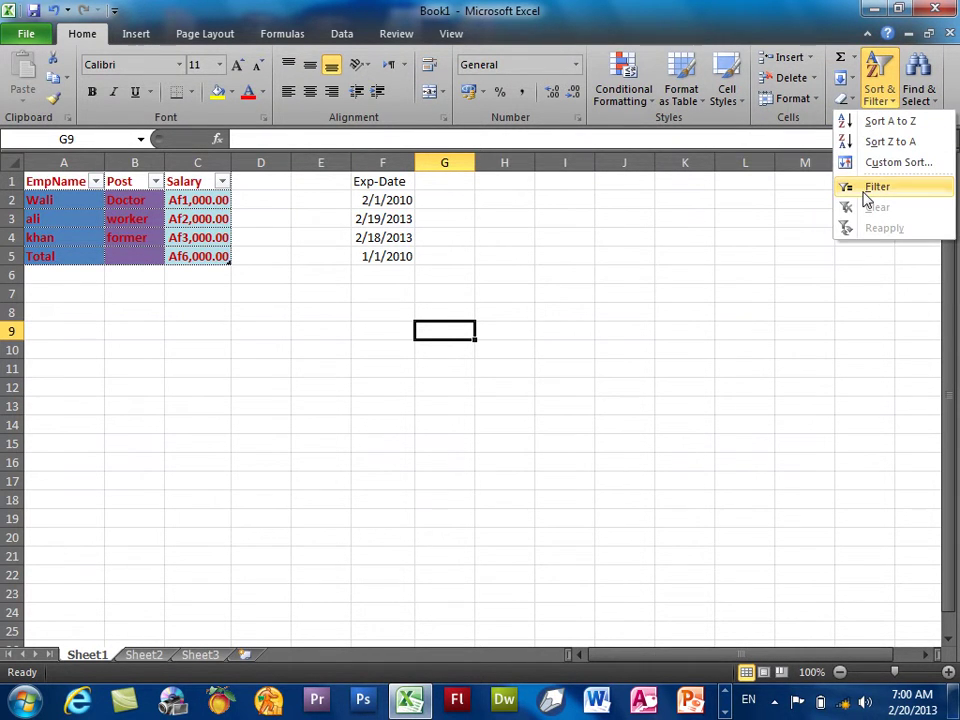
key(Escape)
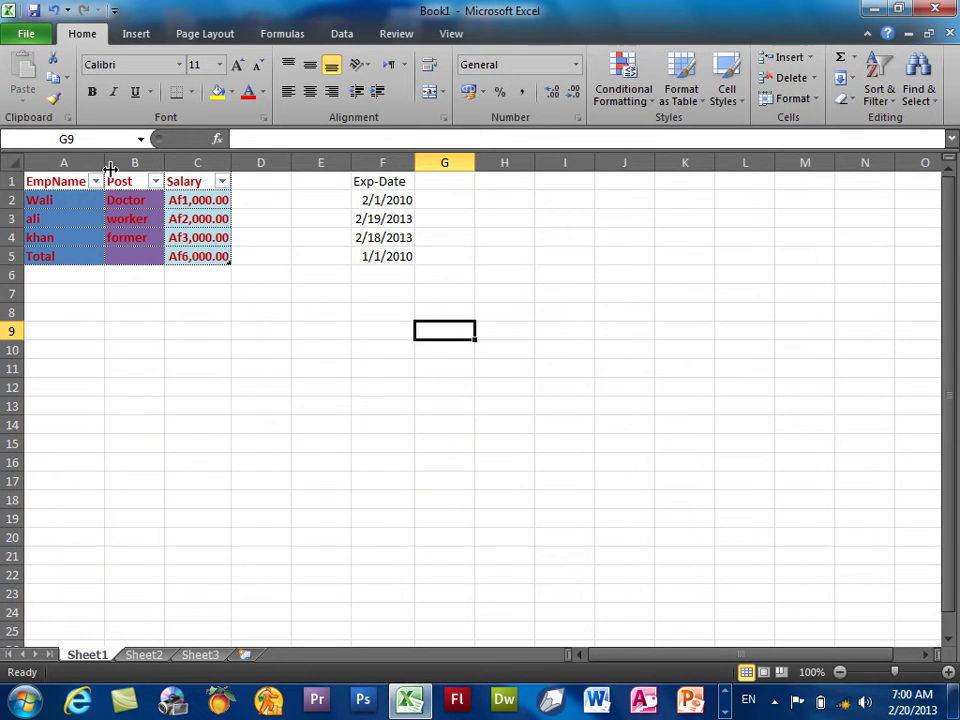
click(95, 181)
click(57, 353)
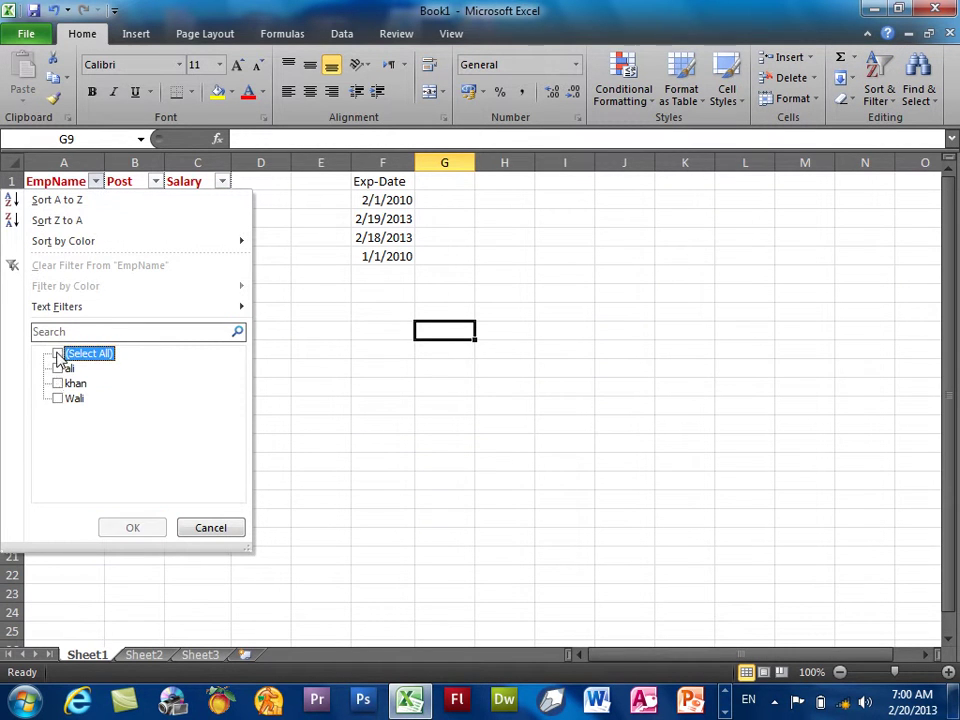
click(58, 386)
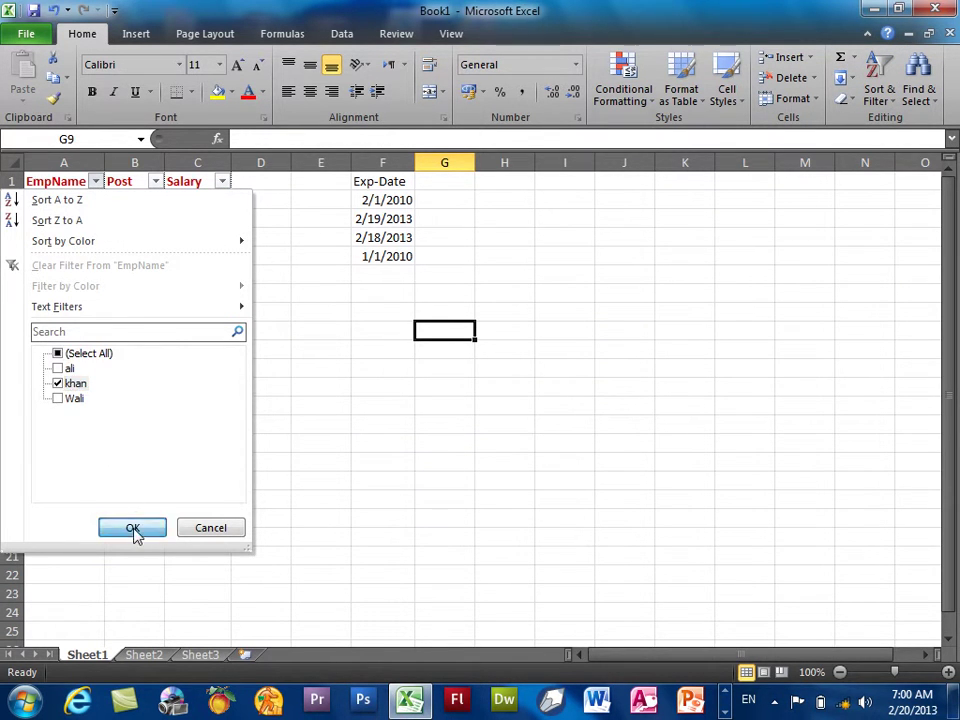
click(133, 528)
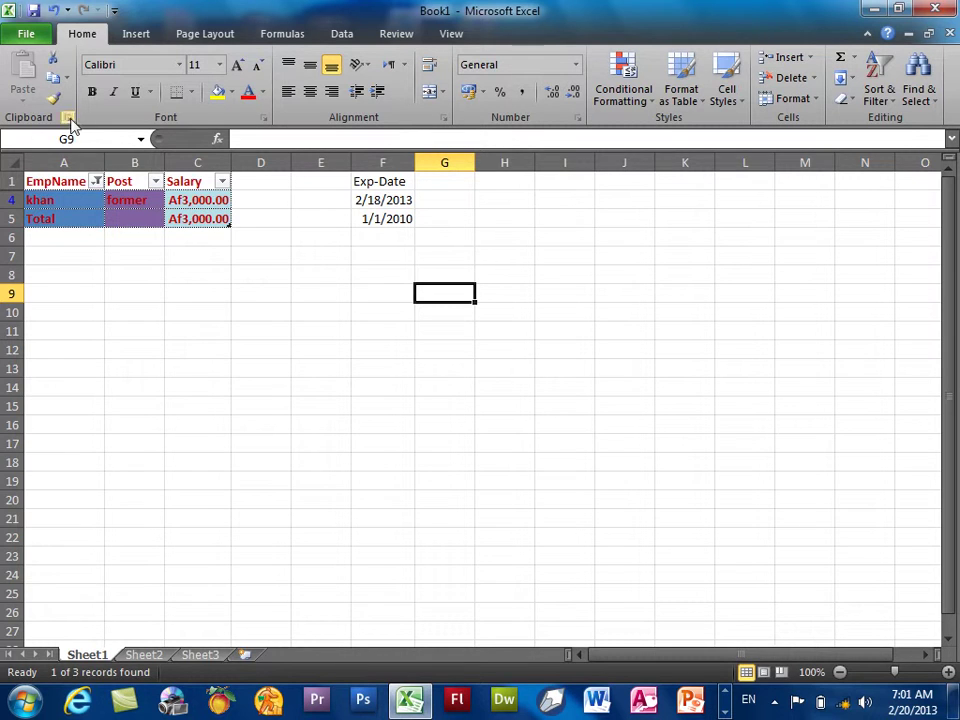
Select all names in the EmpName filter so three employees and the Af6,000.00 Total reappear
click(95, 181)
click(57, 353)
click(106, 527)
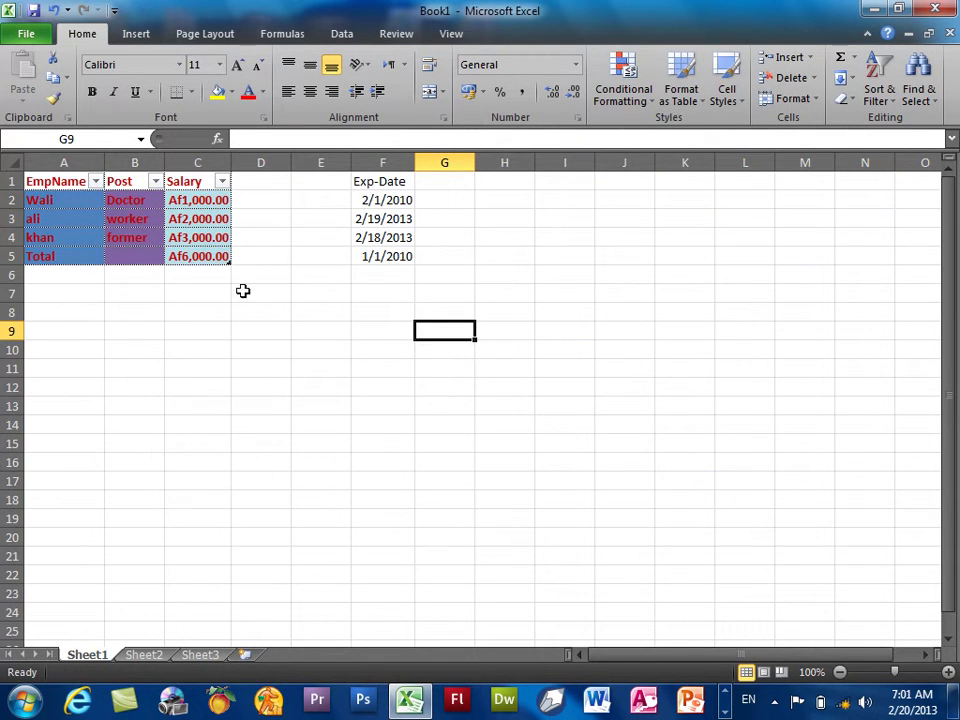
click(724, 92)
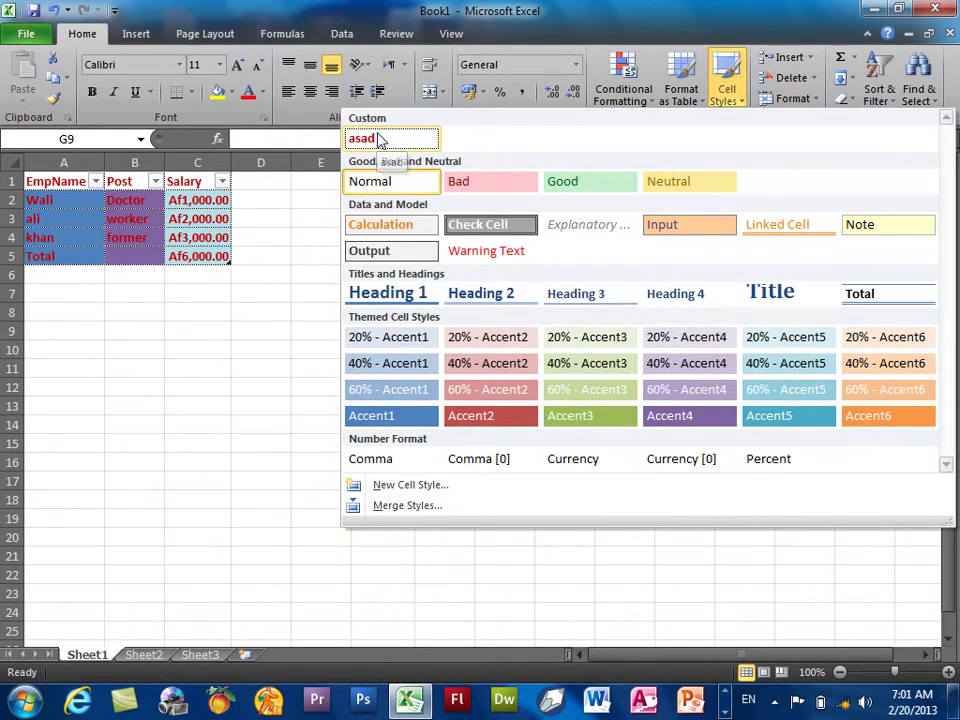
click(279, 370)
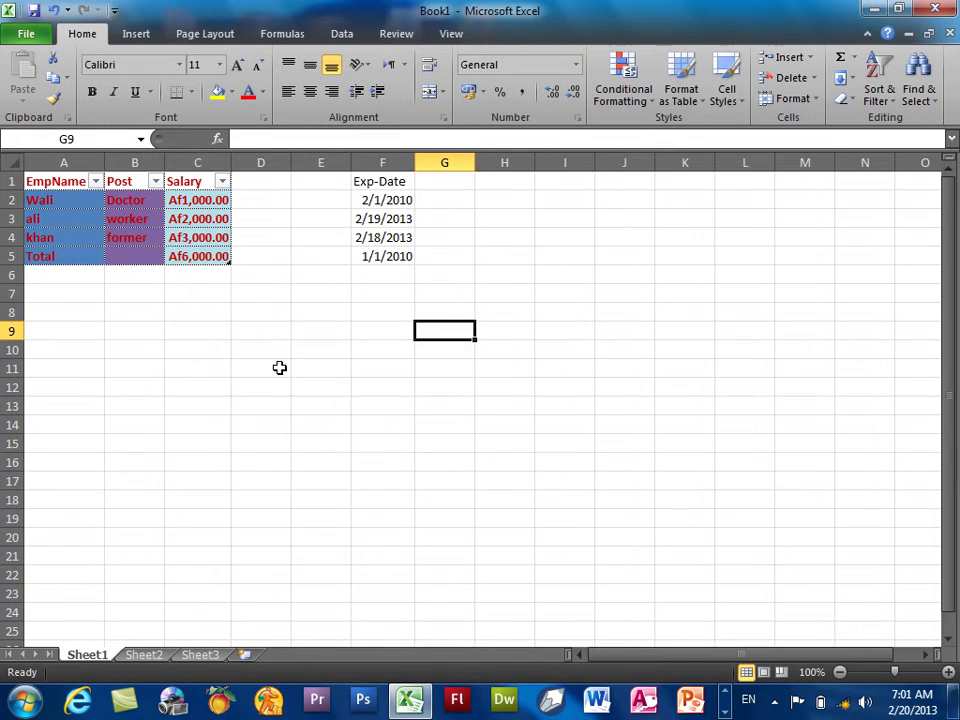
Fill cells D9:H16 of the new Book2 with 'asad'
mouse_move(232, 331)
mouse_down()
mouse_move(390, 431)
mouse_move(458, 461)
mouse_up()
text(asad)
key(ctrl+Return)
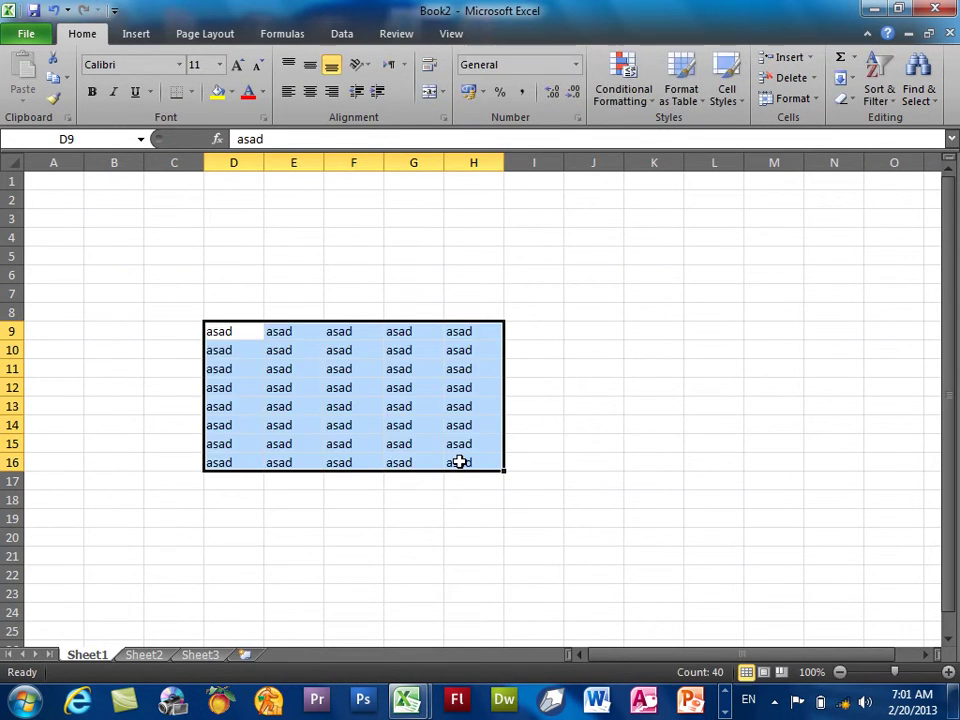
Merge Book1's cell styles into Book2 through Cell Styles > Merge Styles
click(733, 96)
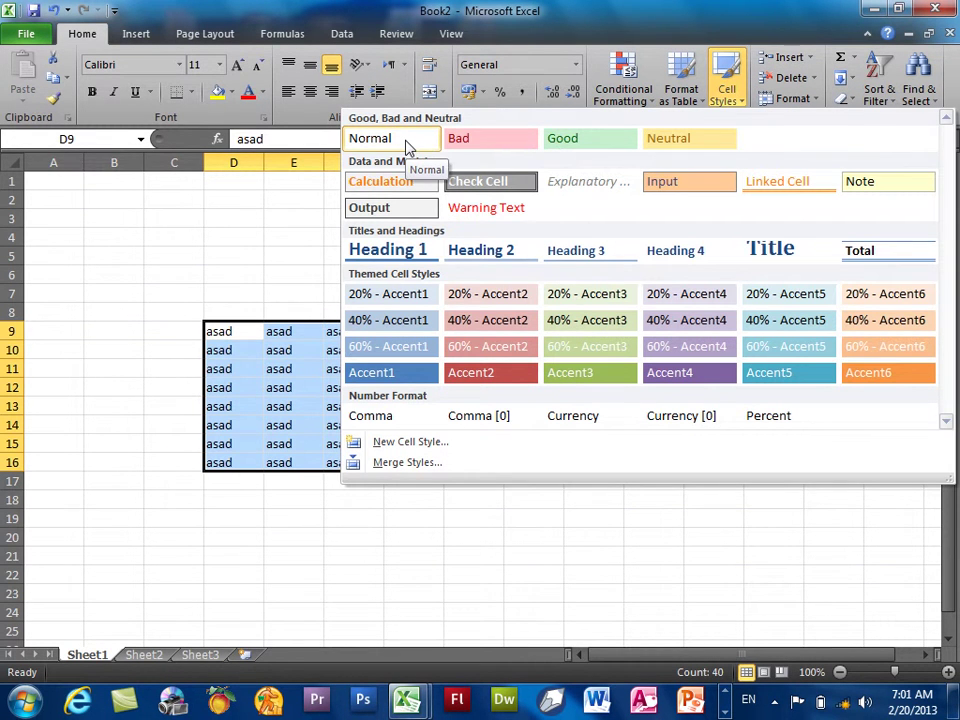
click(420, 465)
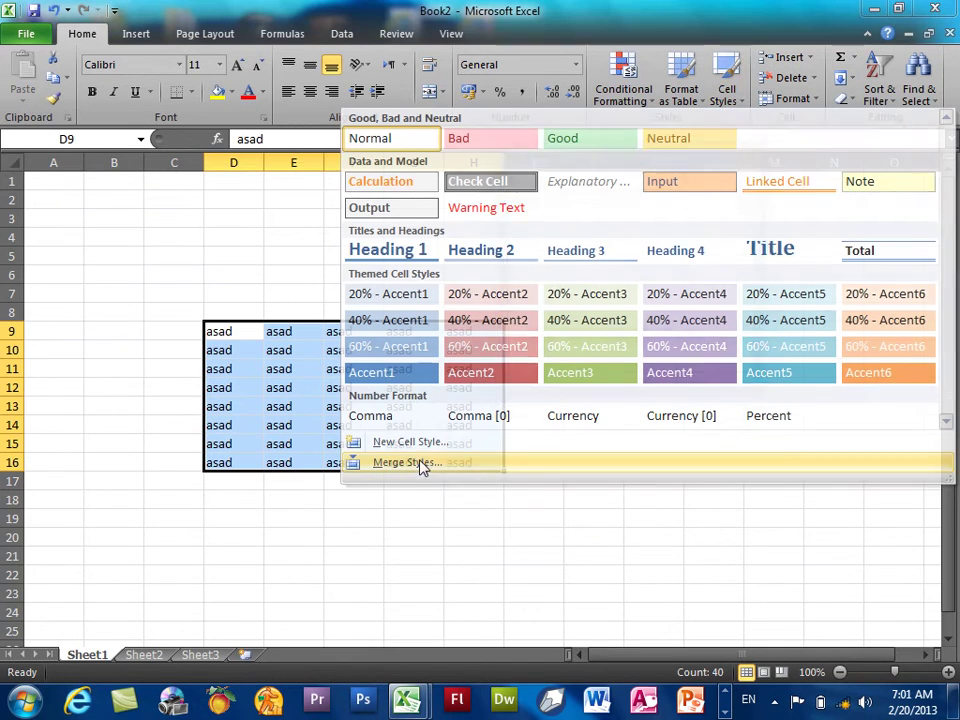
click(533, 200)
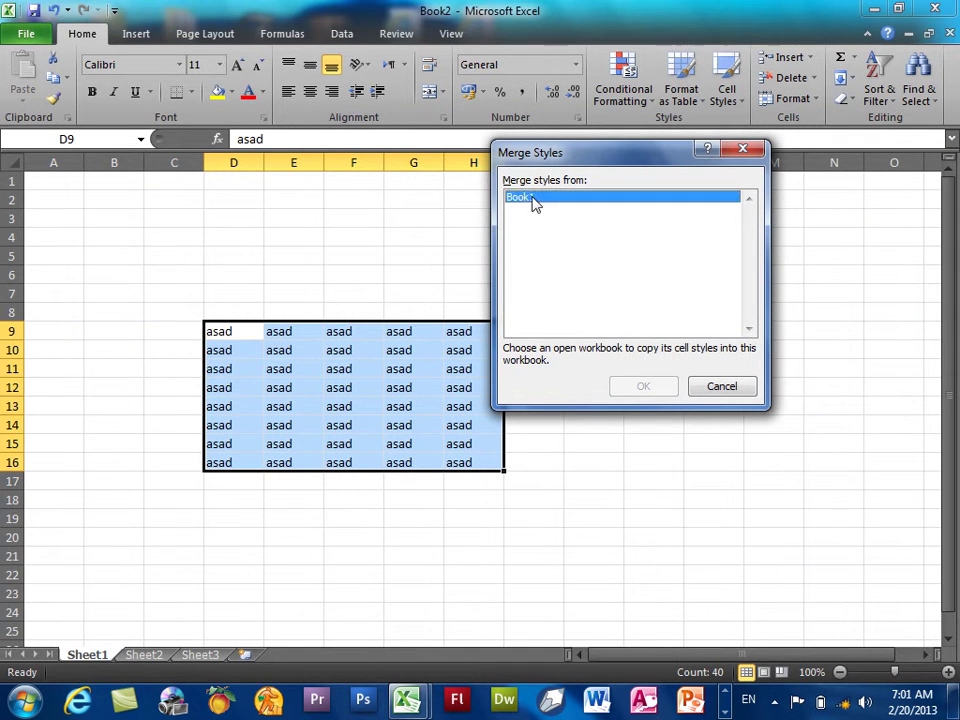
click(408, 702)
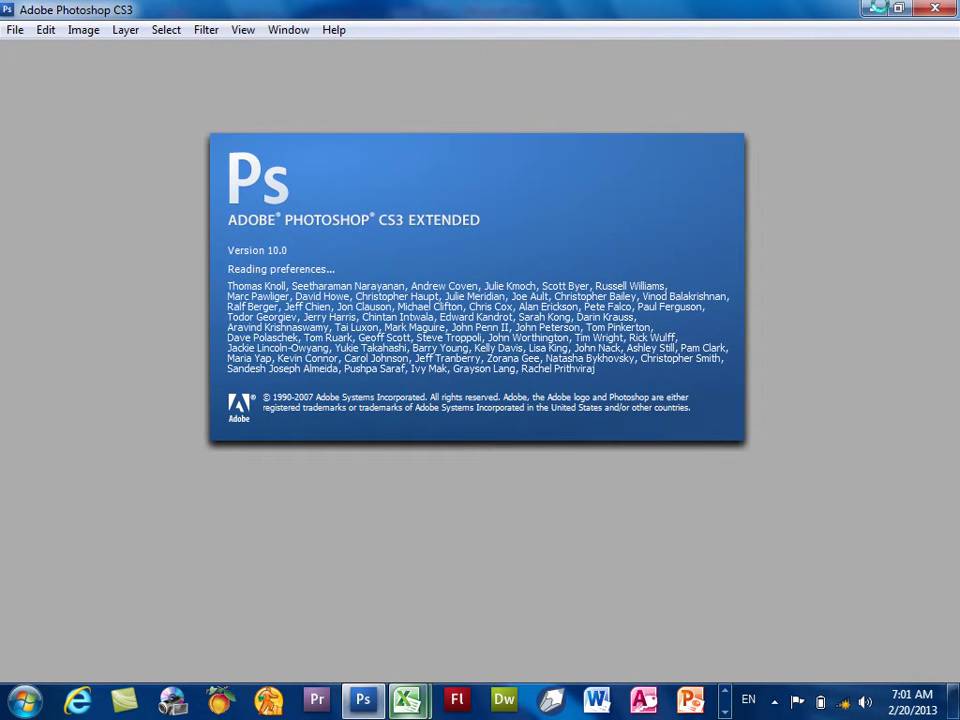
click(874, 8)
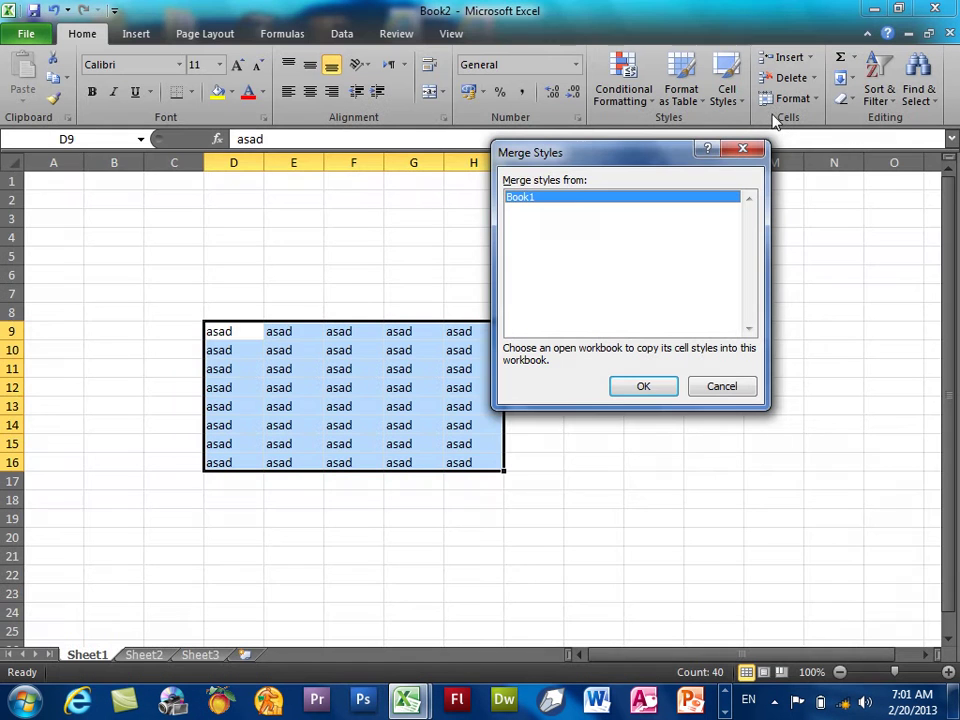
click(641, 388)
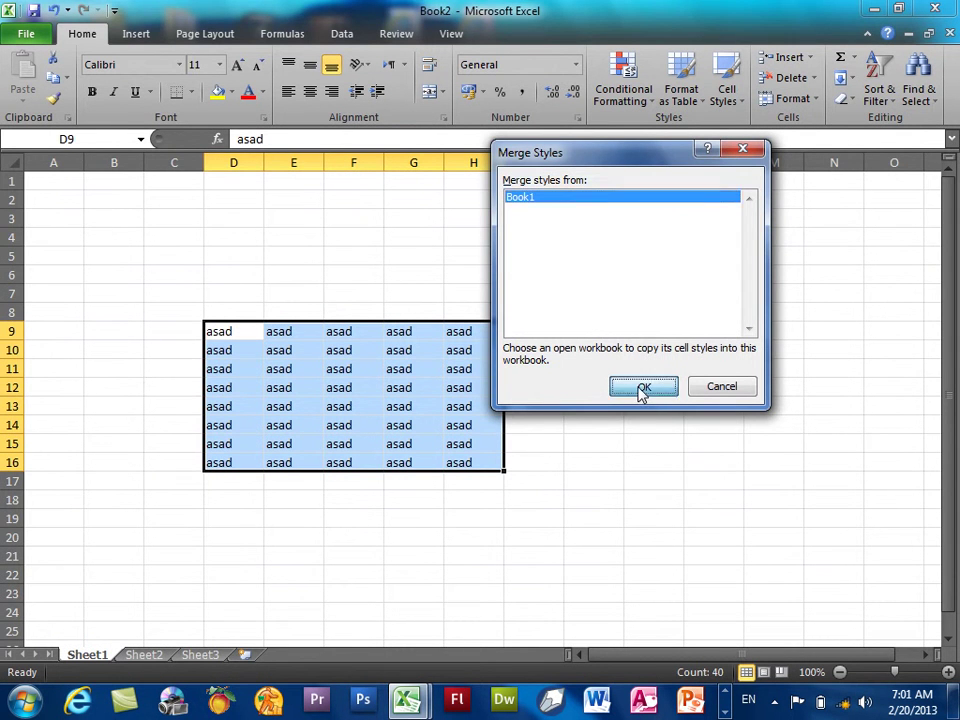
click(727, 88)
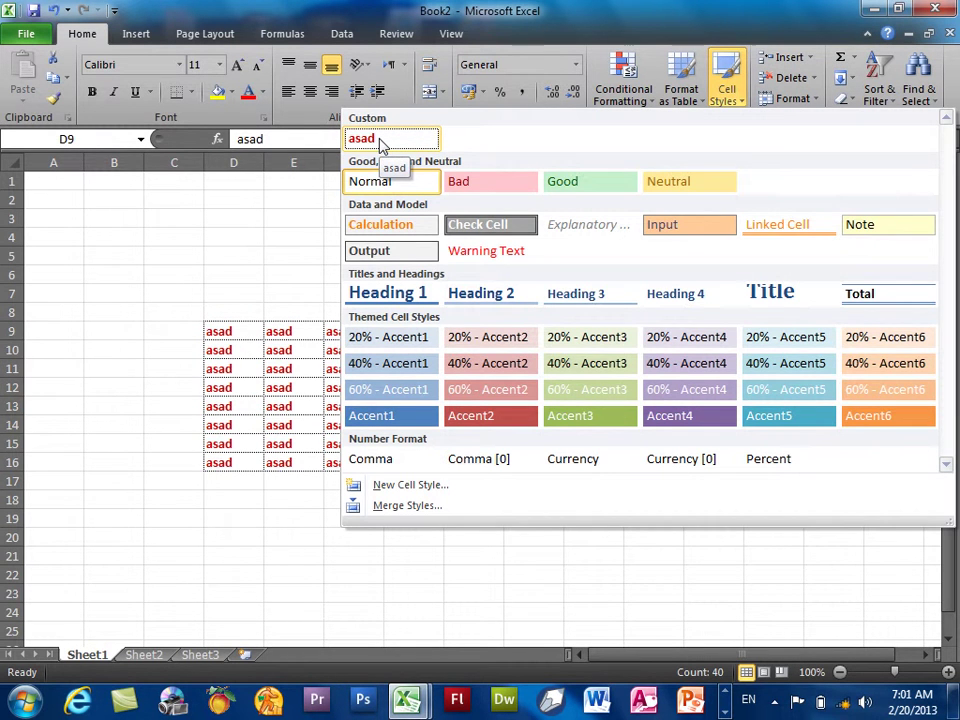
click(435, 10)
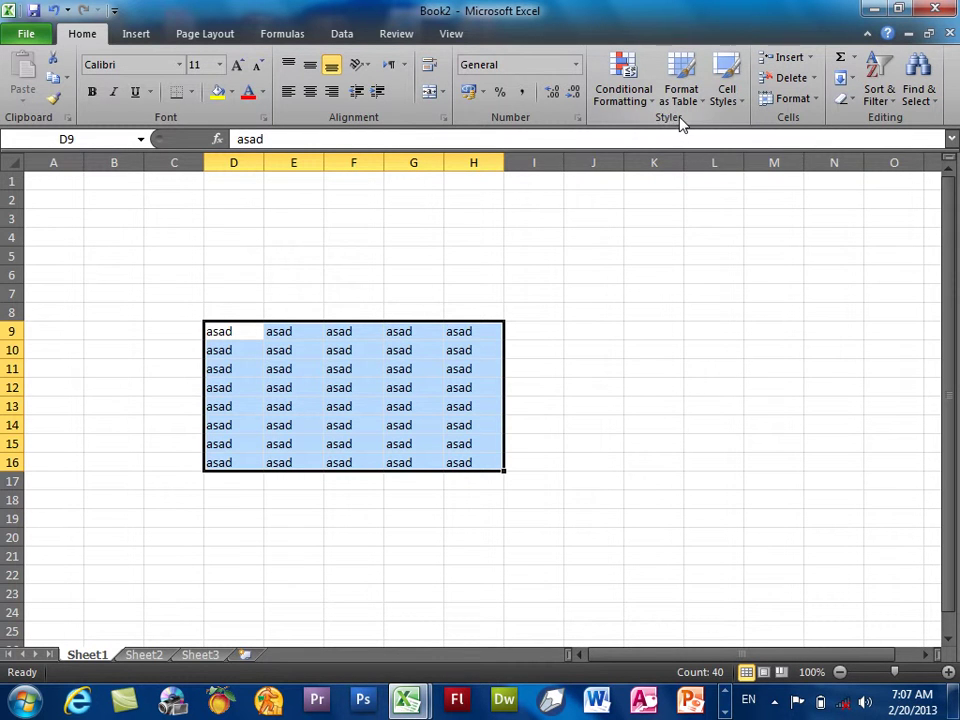
Close Book2 without saving, returning to Book1's employee table
click(811, 58)
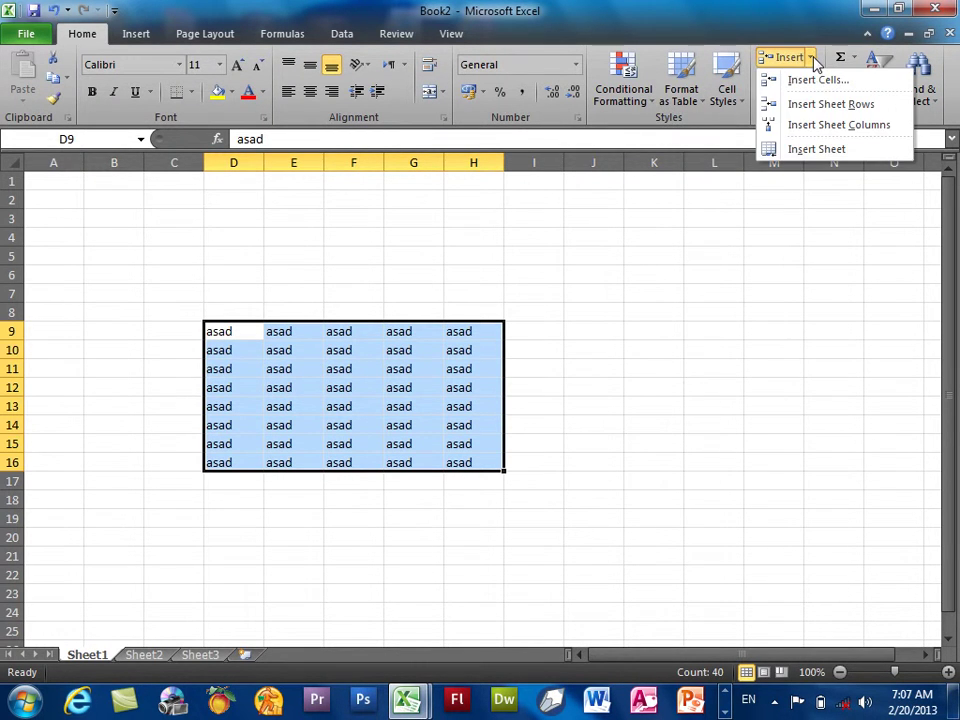
click(609, 416)
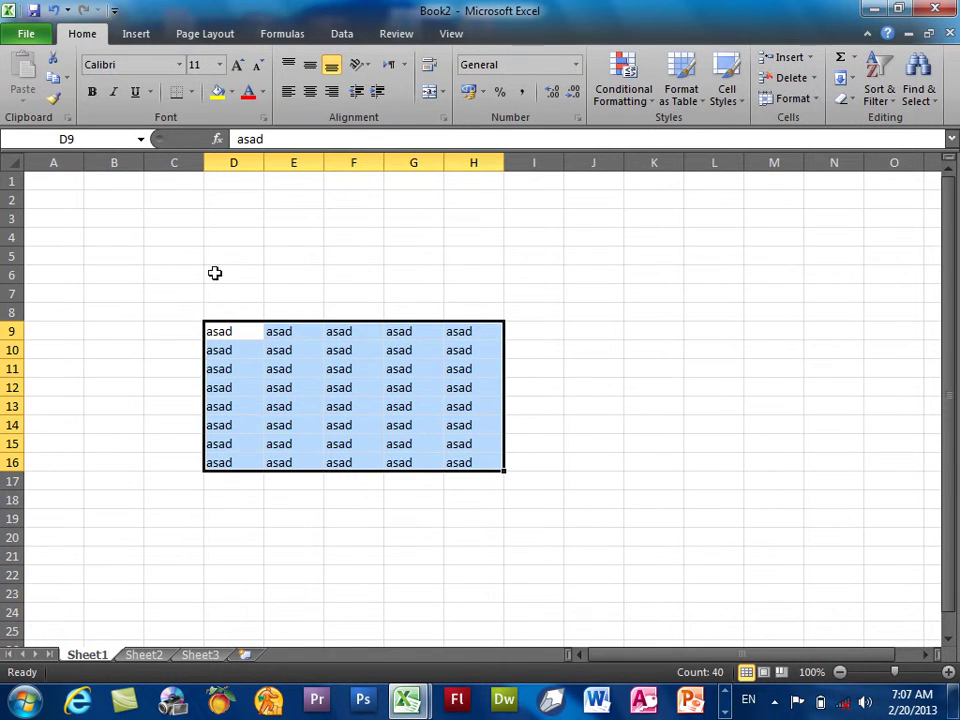
click(140, 654)
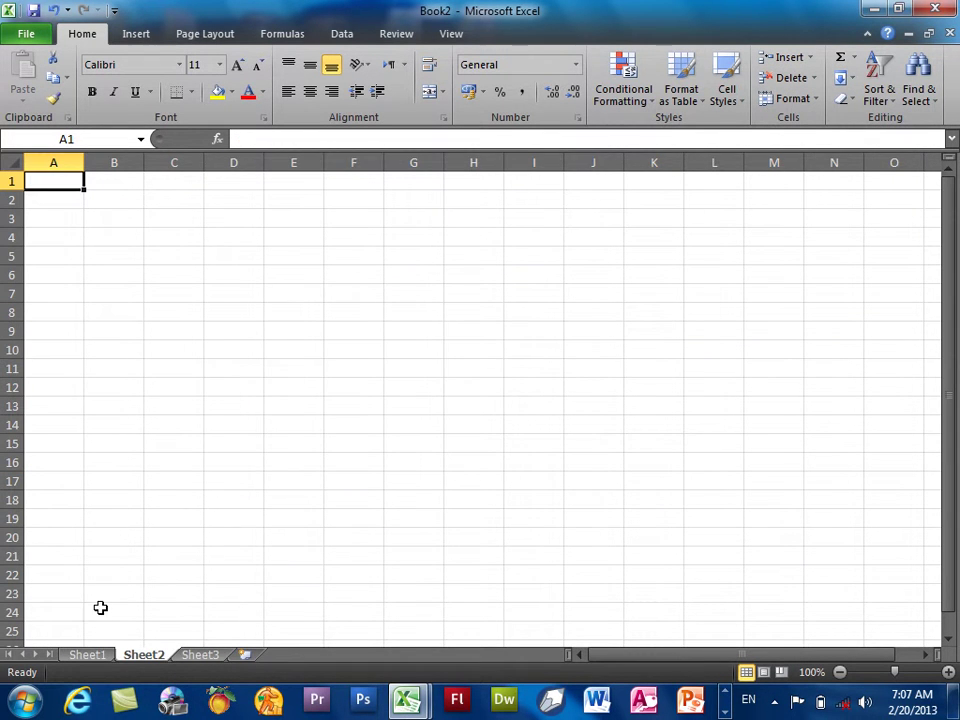
key(ctrl+w)
click(488, 385)
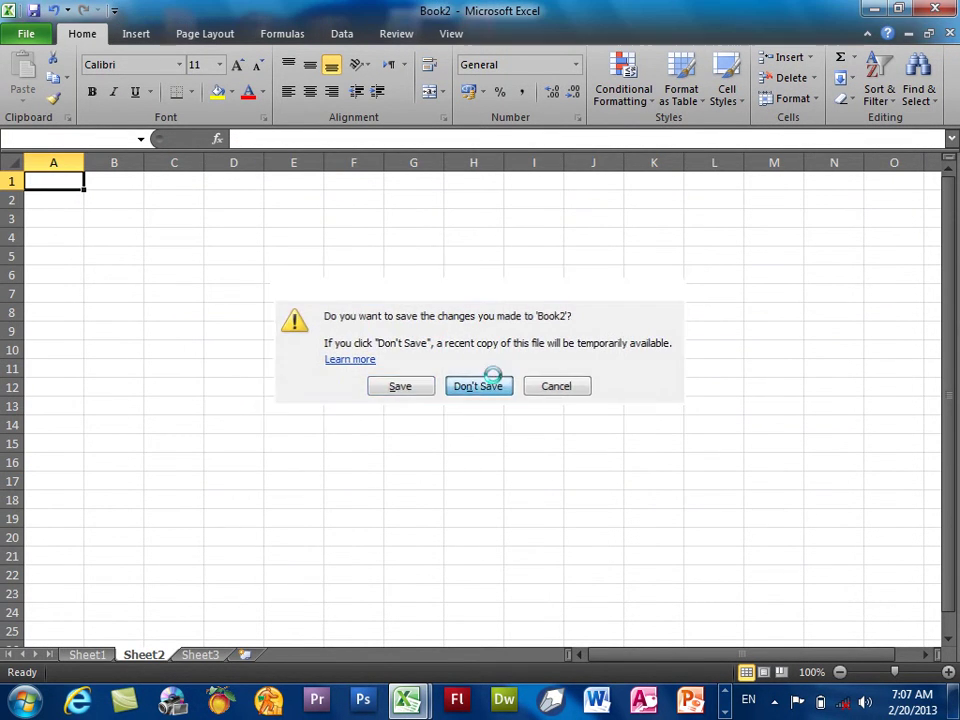
click(250, 337)
Clear all formatting from A1:C5 and turn off the header filter arrows
drag(197, 246, 60, 185)
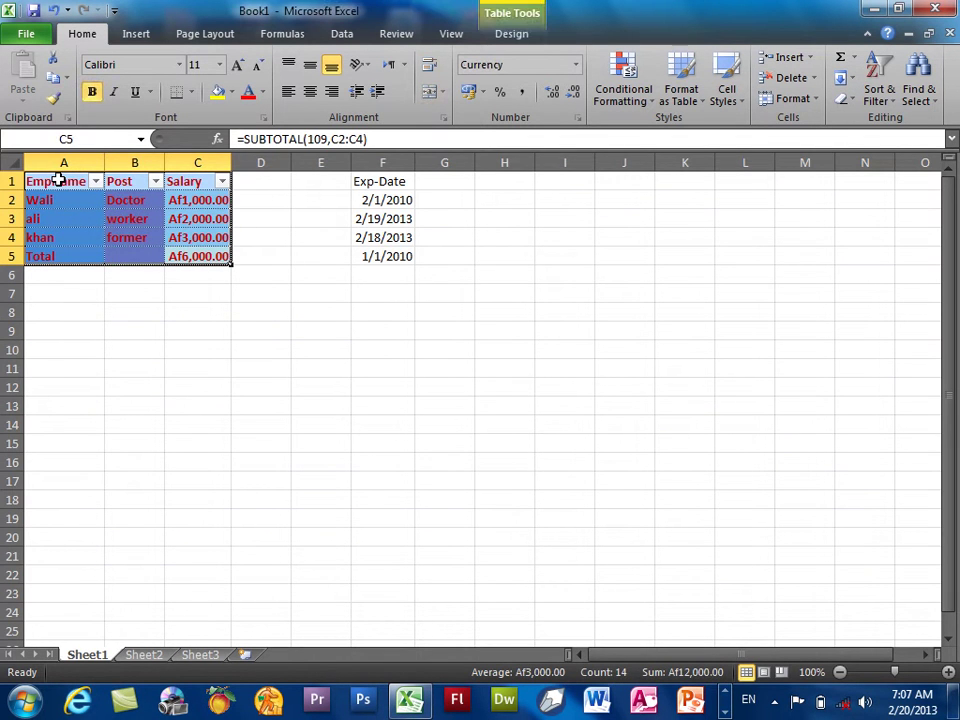
click(855, 101)
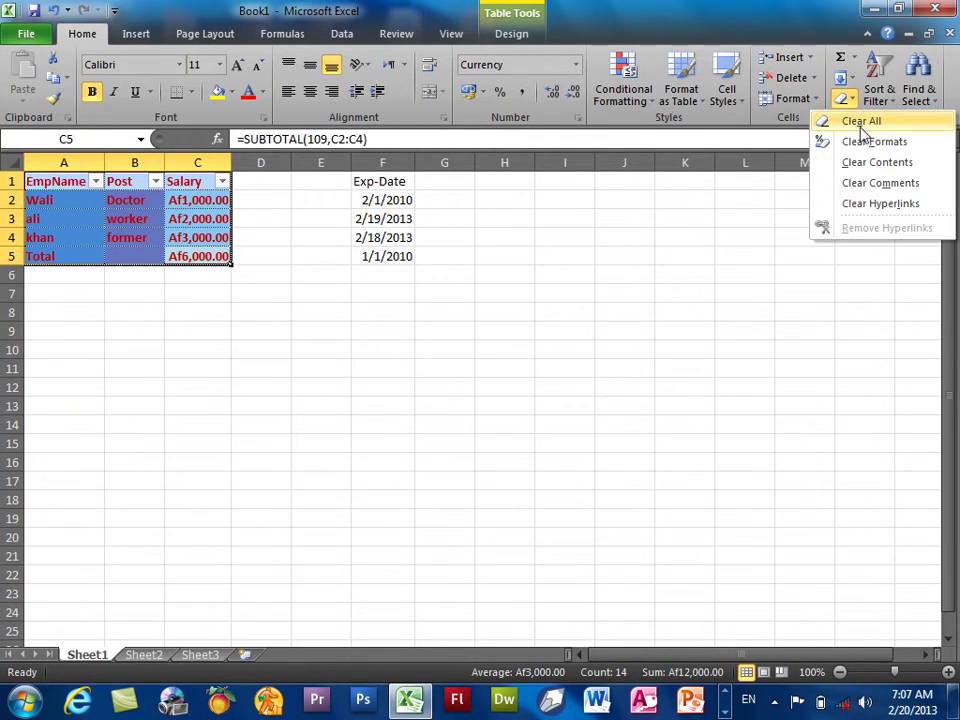
click(864, 142)
click(864, 142)
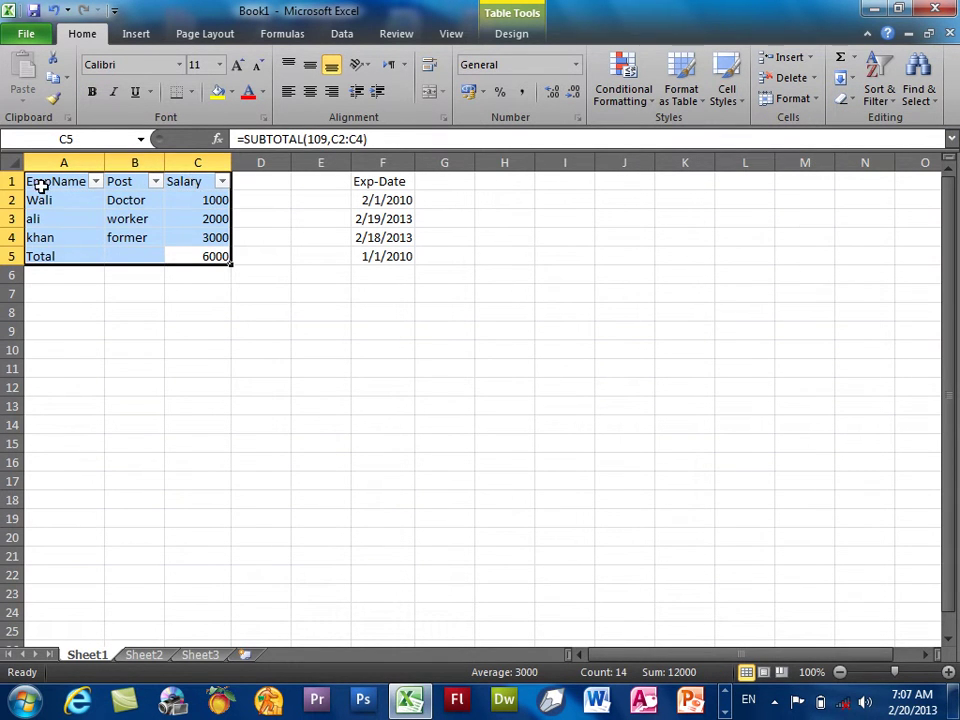
click(877, 90)
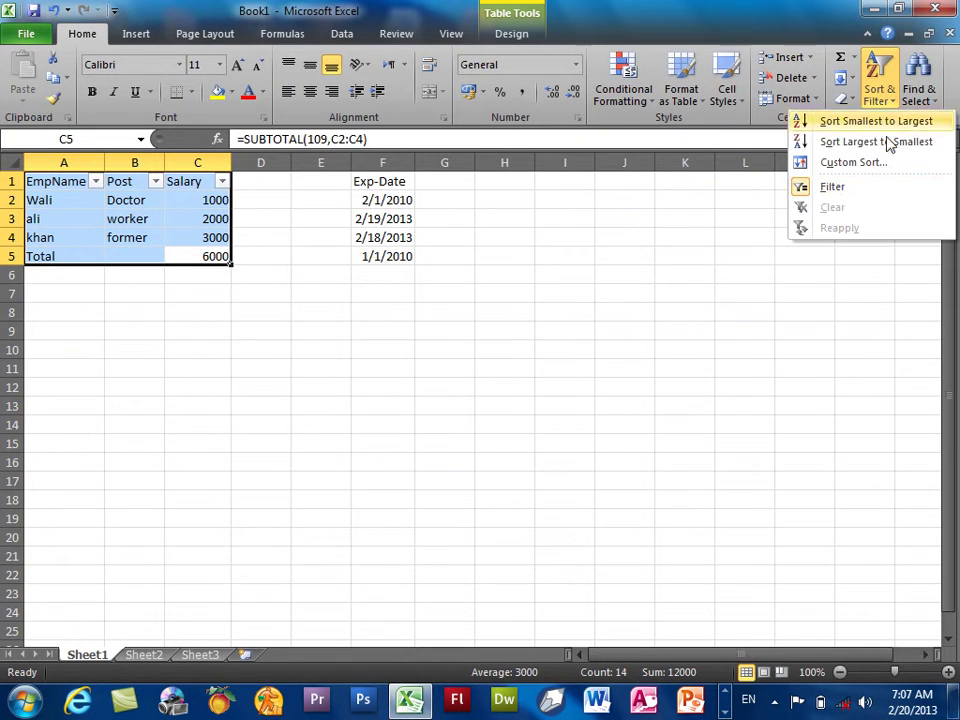
click(830, 184)
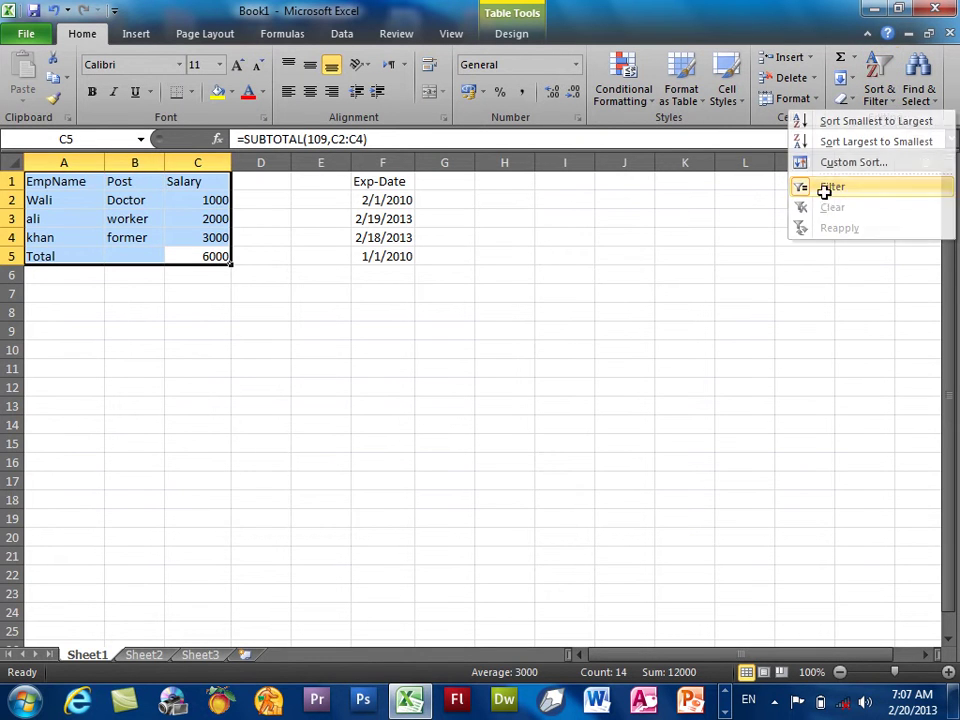
Enter 'IT Manager' in B5 and widen column B to fit it
click(122, 251)
text(IT Manager)
key(Return)
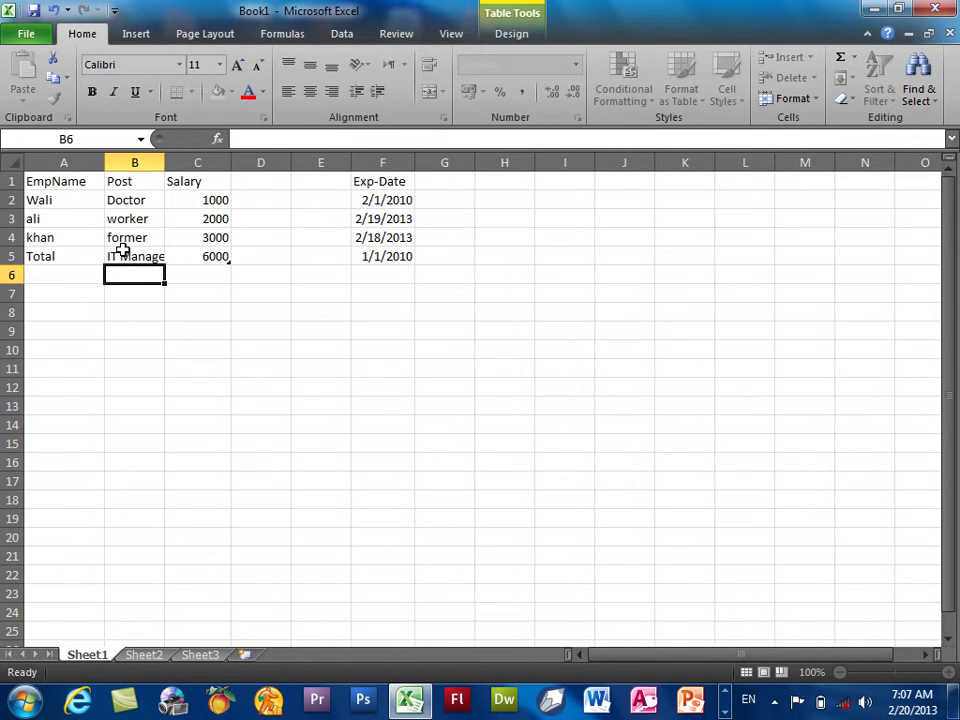
drag(162, 163, 174, 163)
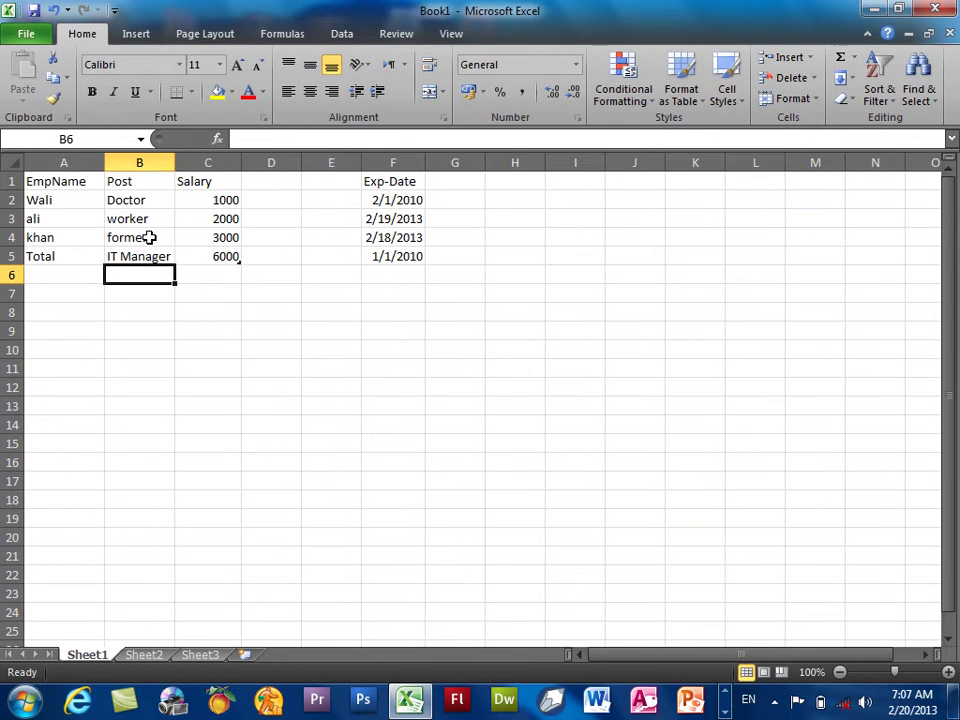
click(148, 224)
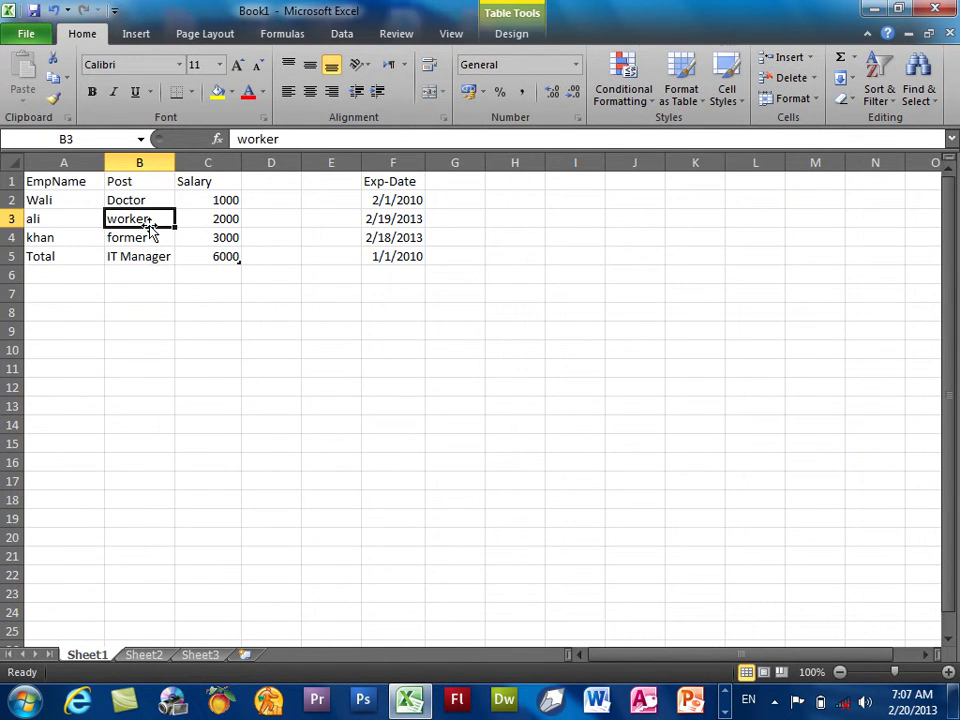
click(810, 58)
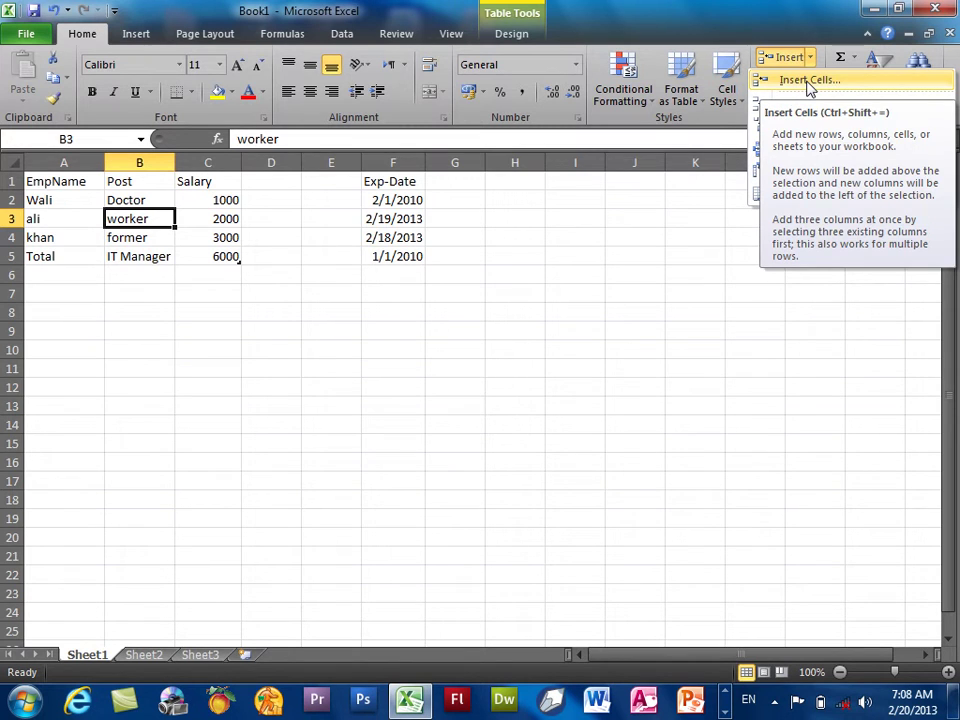
click(810, 84)
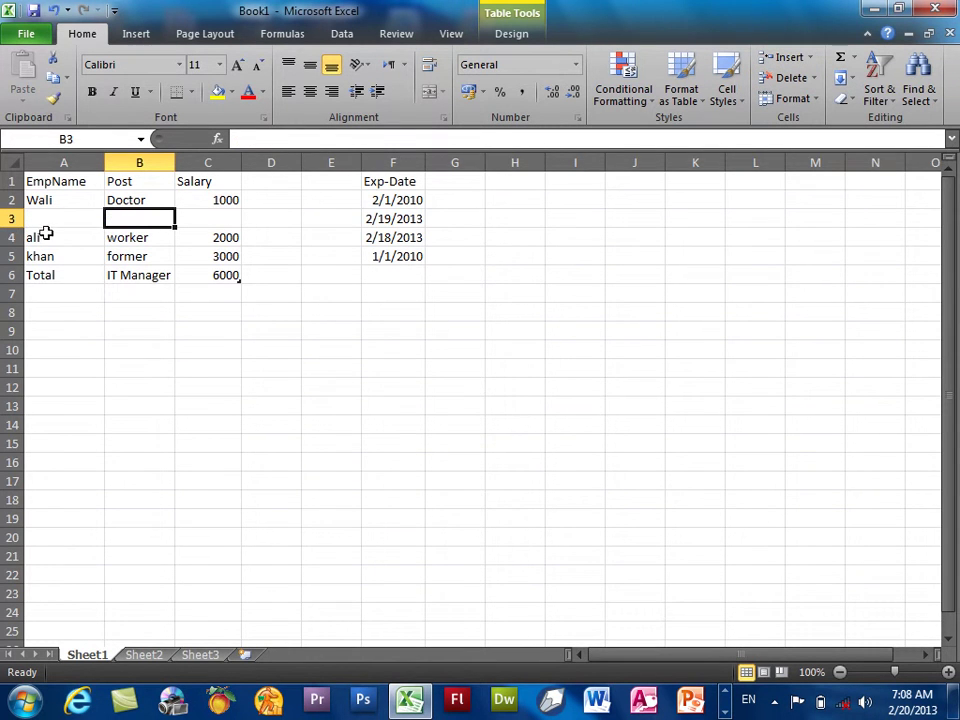
key(ctrl+z)
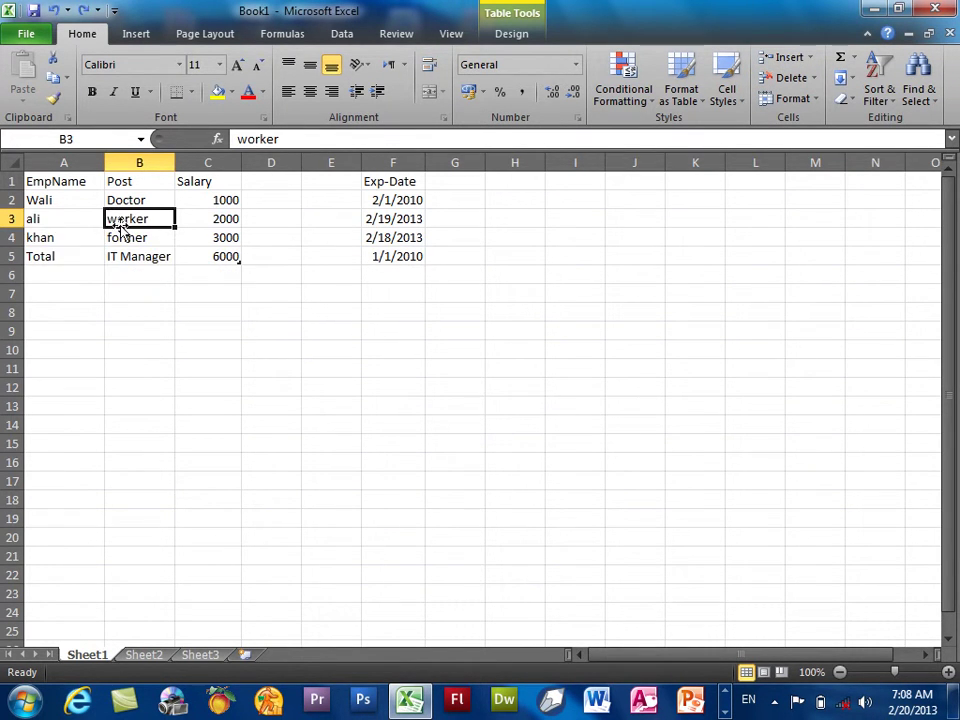
key(Down)
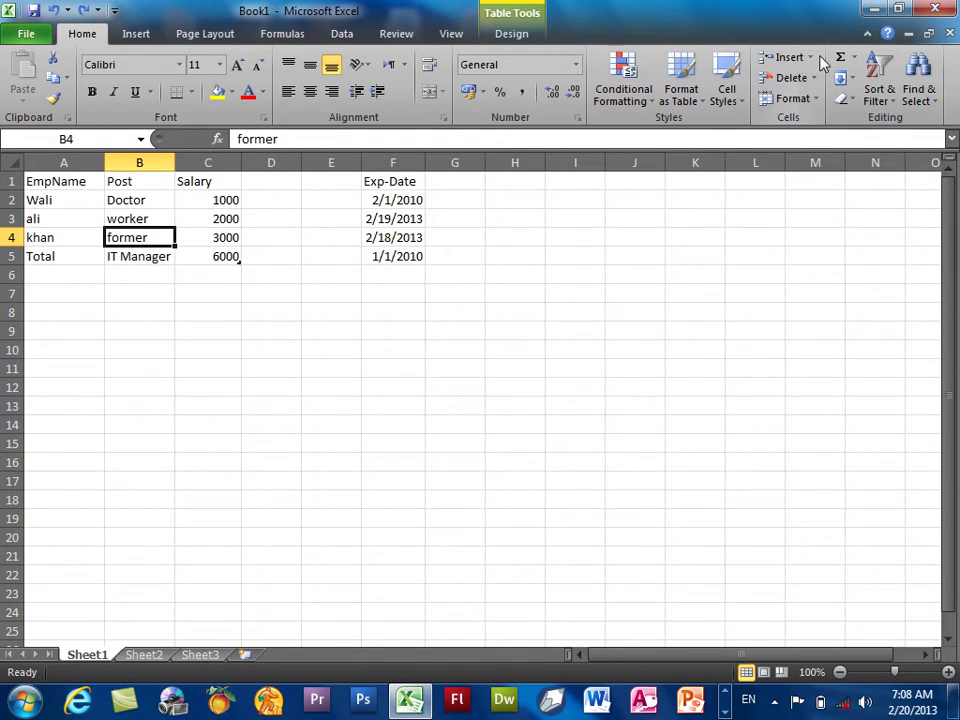
click(810, 58)
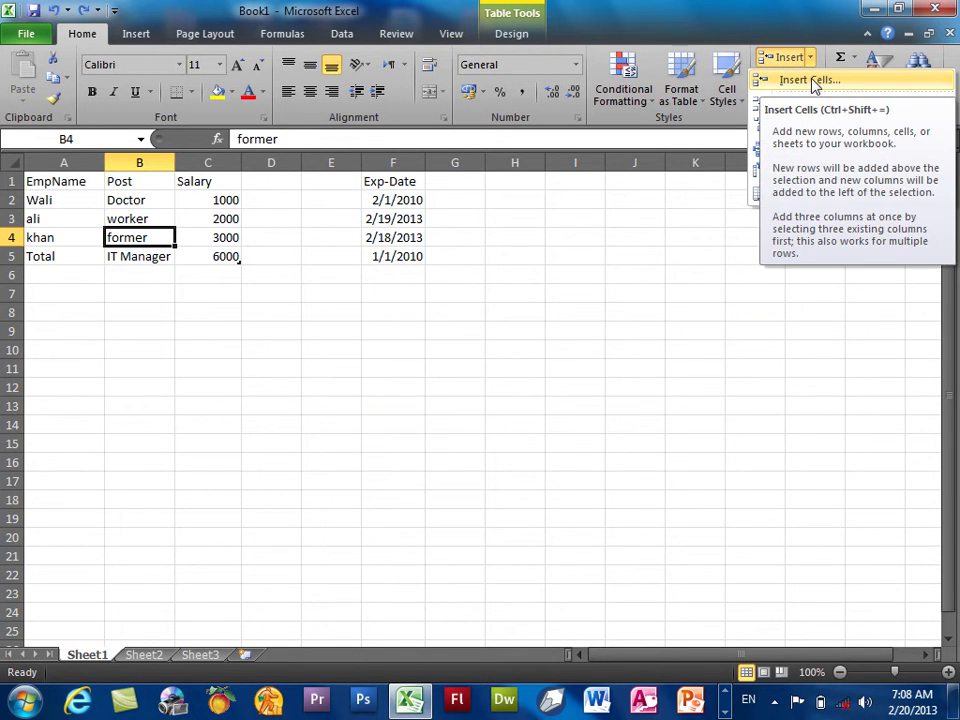
click(810, 80)
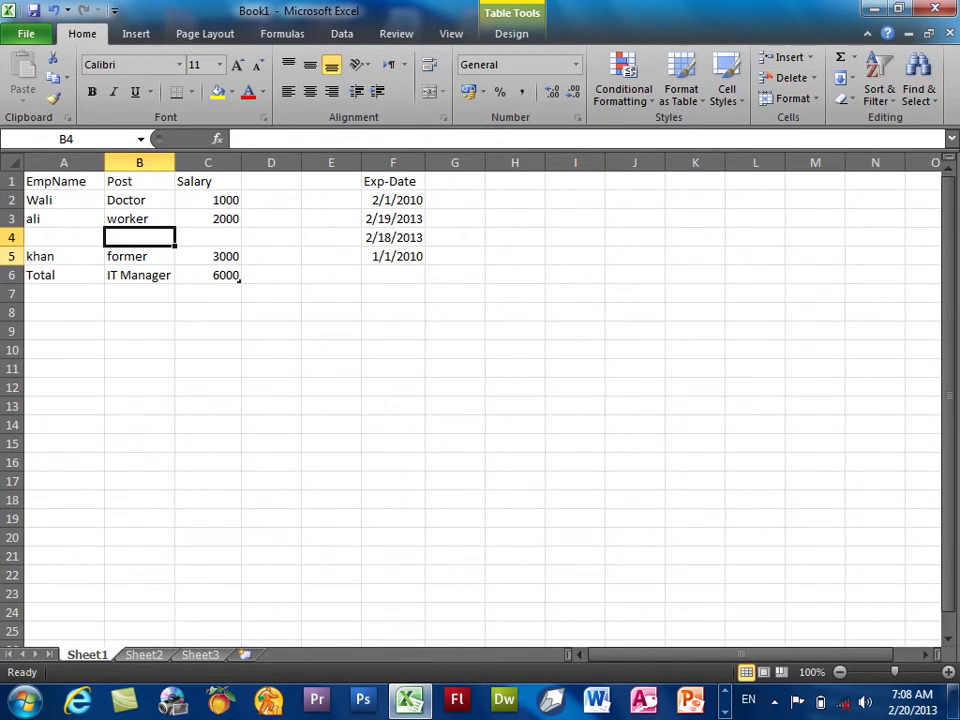
click(4, 237)
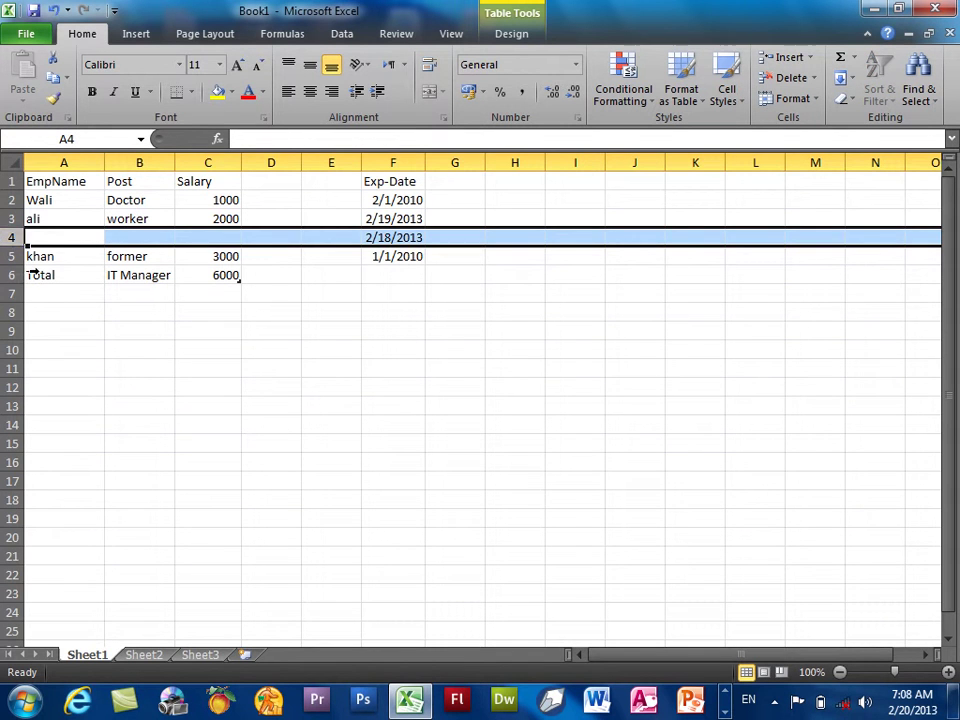
click(146, 237)
key(ctrl+z)
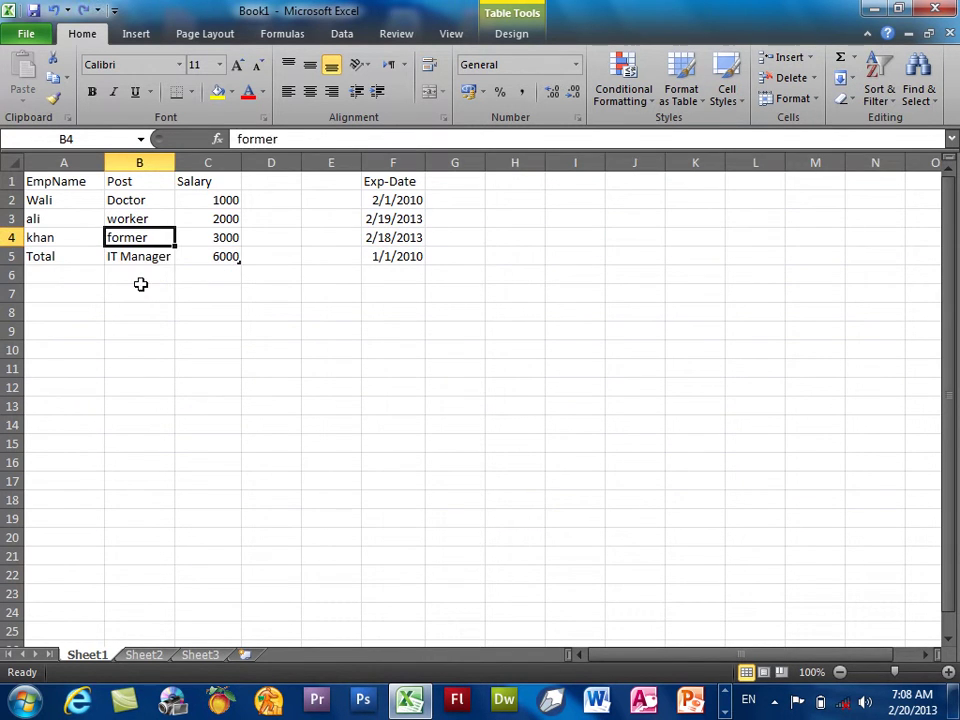
click(203, 257)
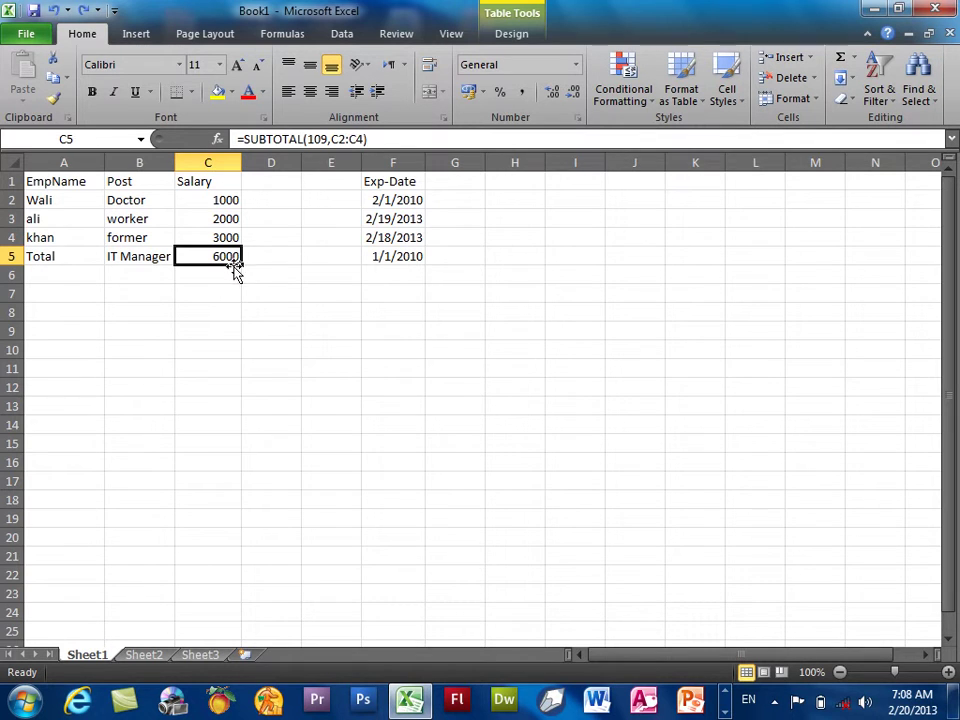
click(382, 339)
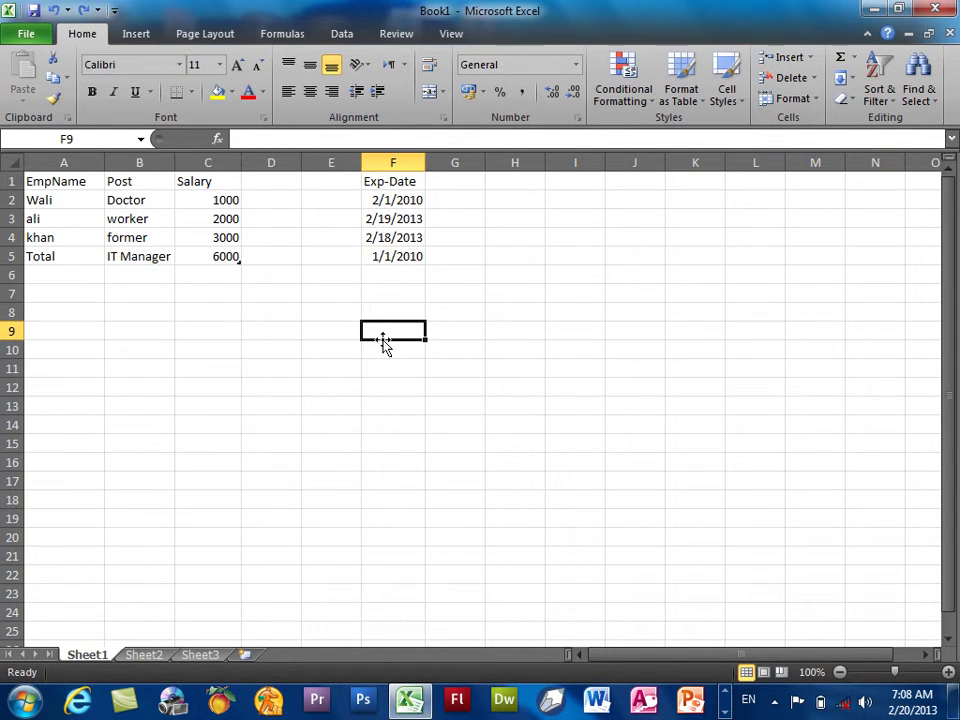
Enter the headings Sname, Program and Fee across F9:H9
text(Sname)
key(Return)
key(Up)
key(Right)
text(Prog)
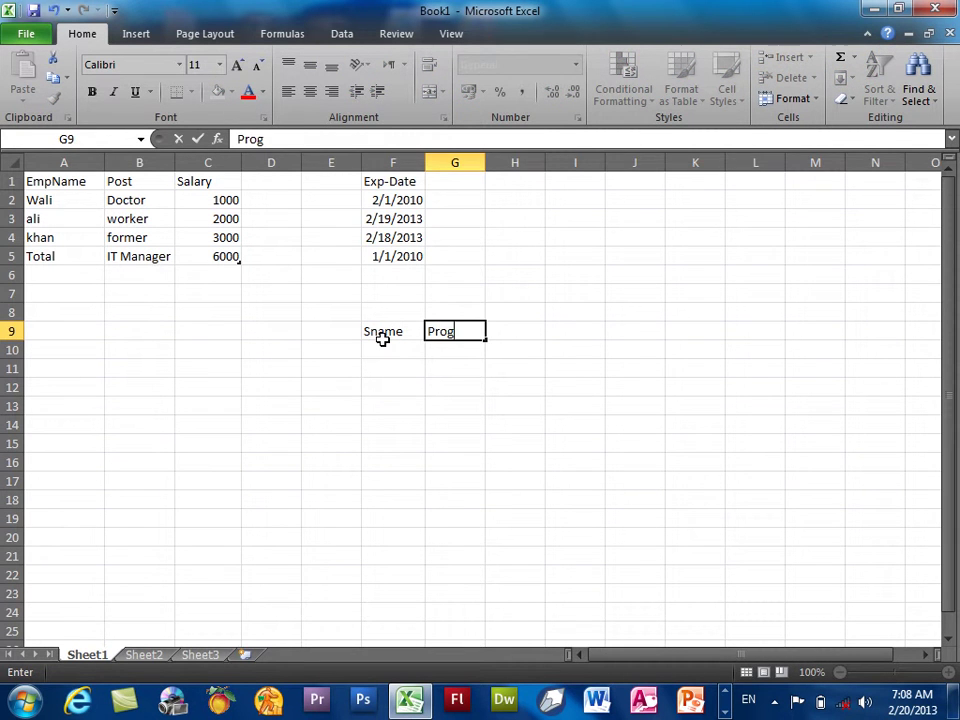
key(Right)
text(Fee)
Enter the student names wali, ali and khan under Sname
click(383, 338)
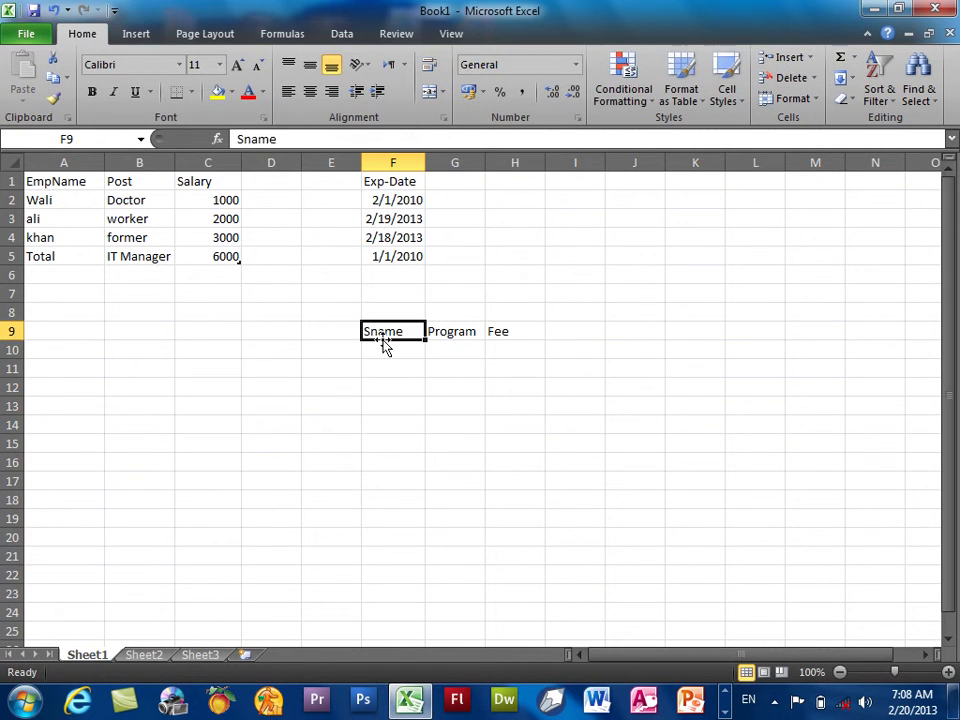
click(384, 346)
text(wali)
key(Return)
text(ali)
key(Return)
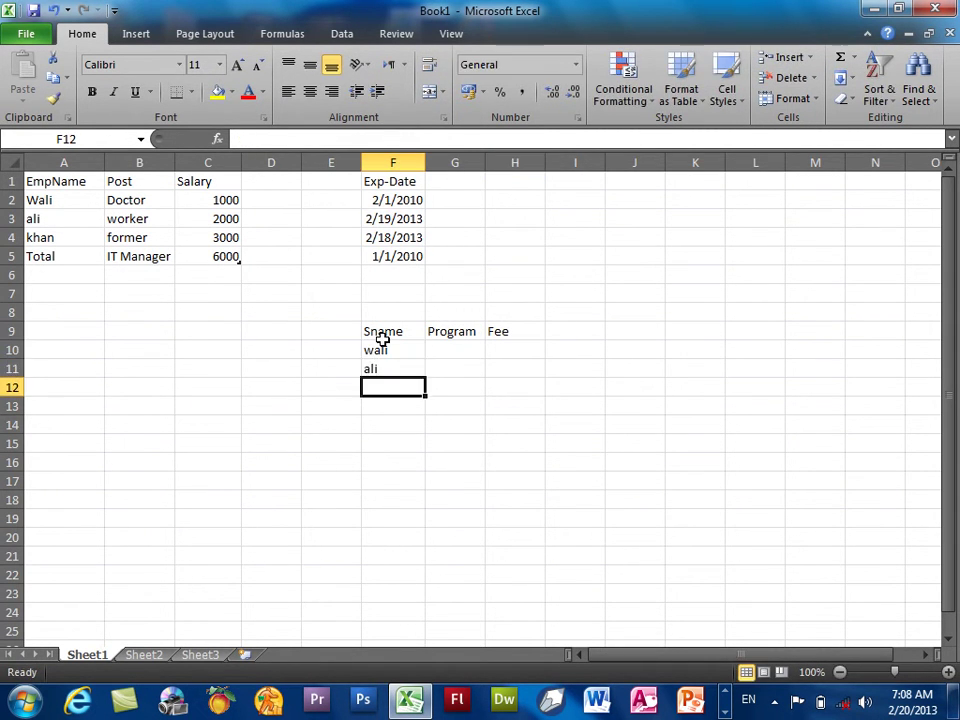
key(Right)
key(Up)
Fill the Program column with DIT, CIT and Internet
key(Up)
text(DIT)
key(Return)
text(CIT)
key(Up)
text(I)
key(Escape)
key(Down)
key(Down)
text(Internet)
key(Tab)
key(Down)
key(Down)
Enter fees 1000, 2000 and 3000, correcting the mistyped 30000 to 3000
key(Up)
key(Up)
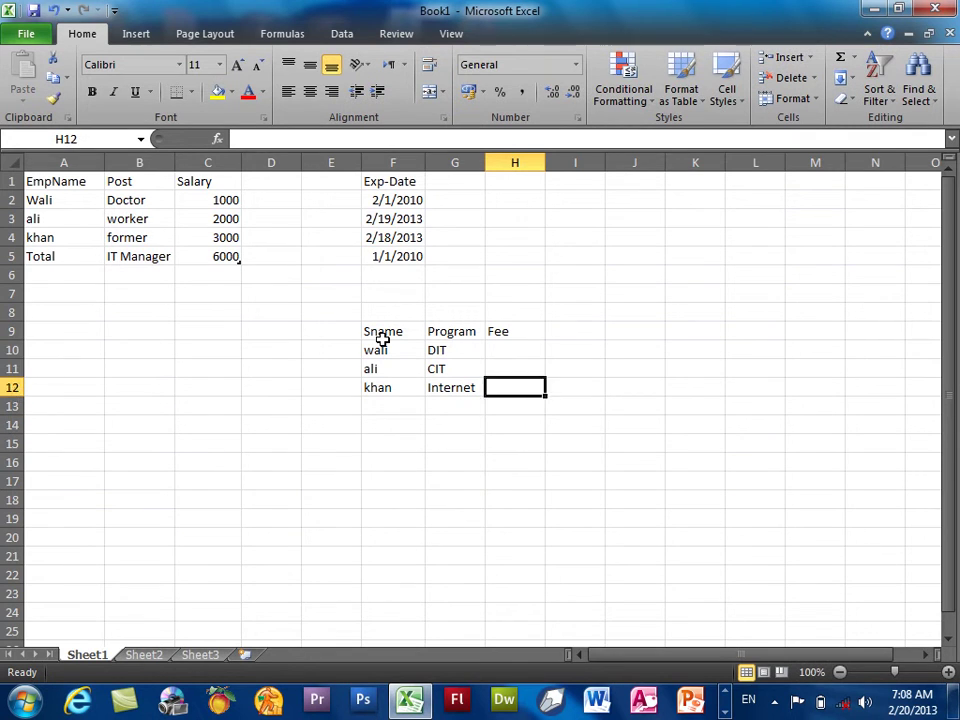
key(Up)
key(Up)
text(1000)
key(Return)
text(2000)
key(Return)
text(30000)
key(Return)
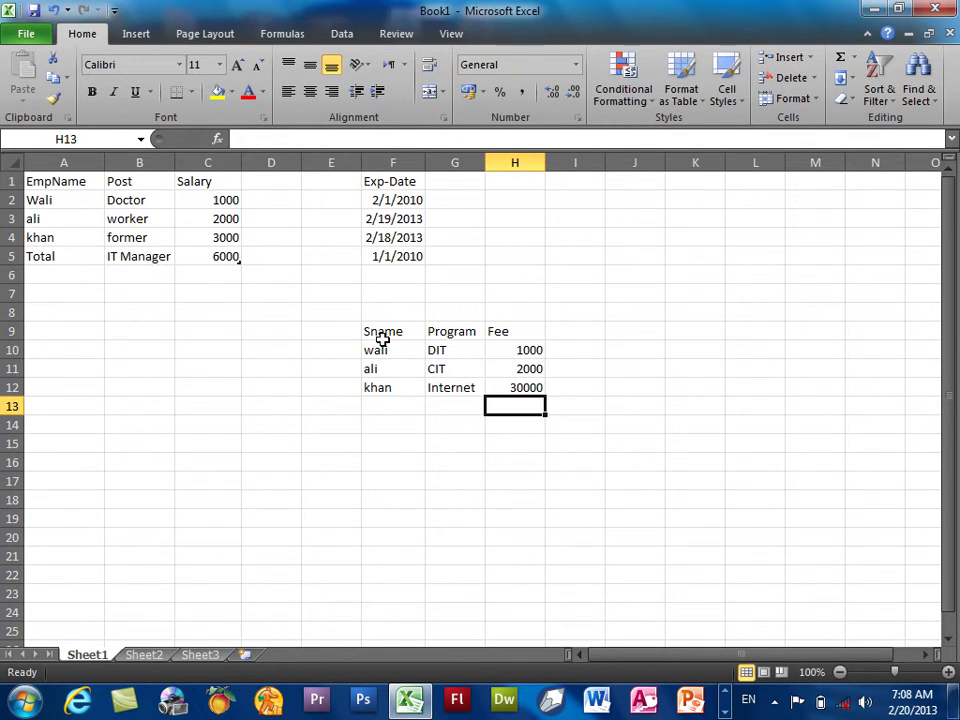
click(512, 381)
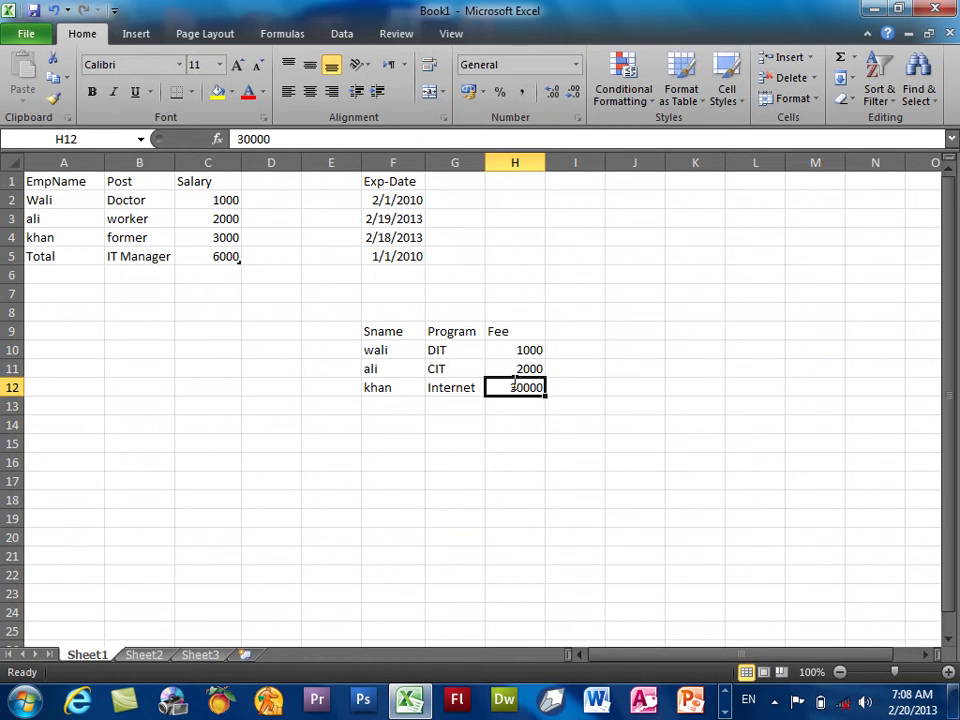
text(3000)
key(Return)
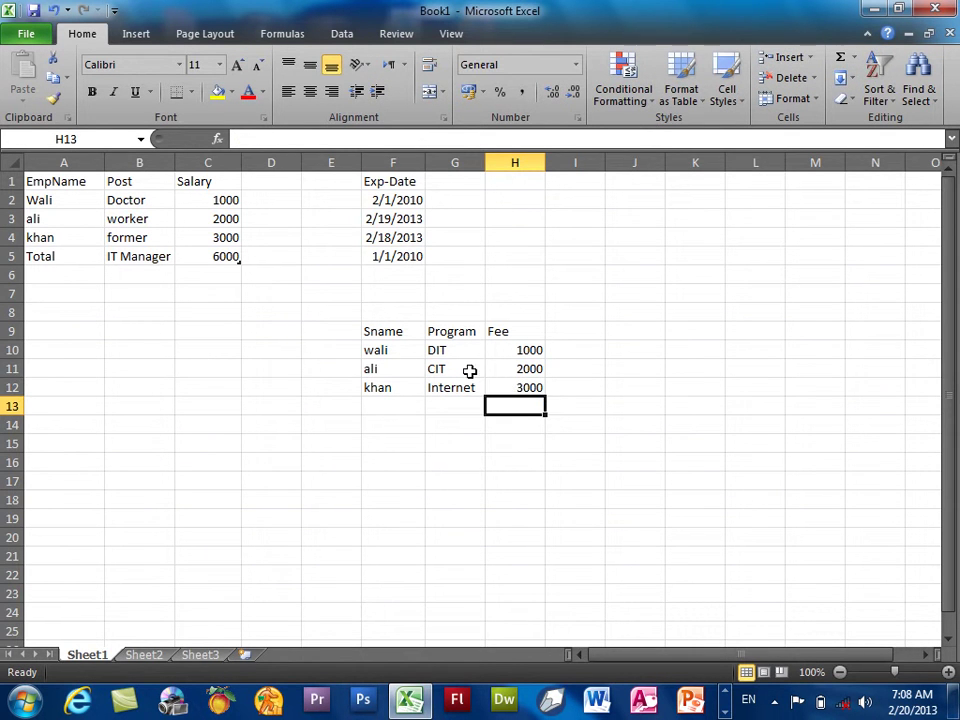
click(469, 371)
Insert a cell at G11 shifting cells right, then undo the shift
click(810, 57)
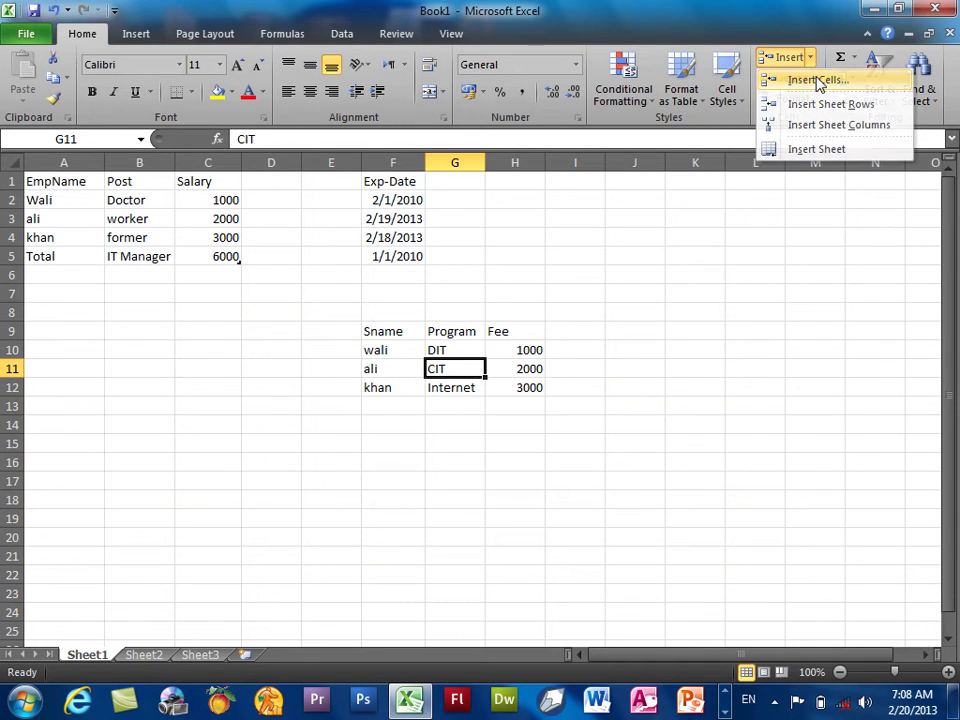
click(816, 83)
drag(596, 202, 672, 198)
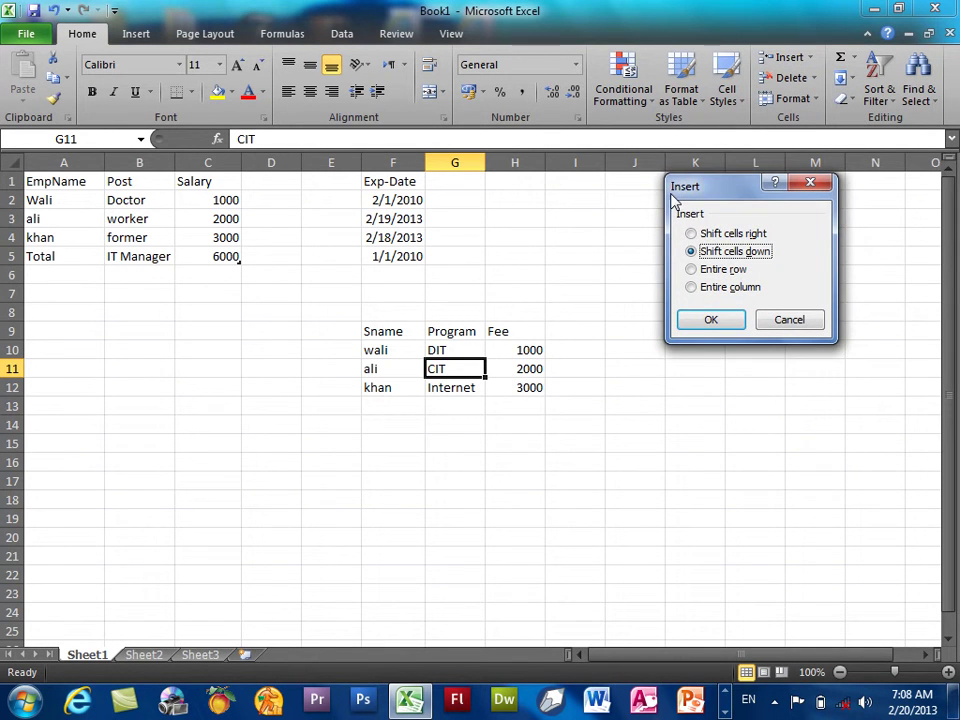
click(692, 235)
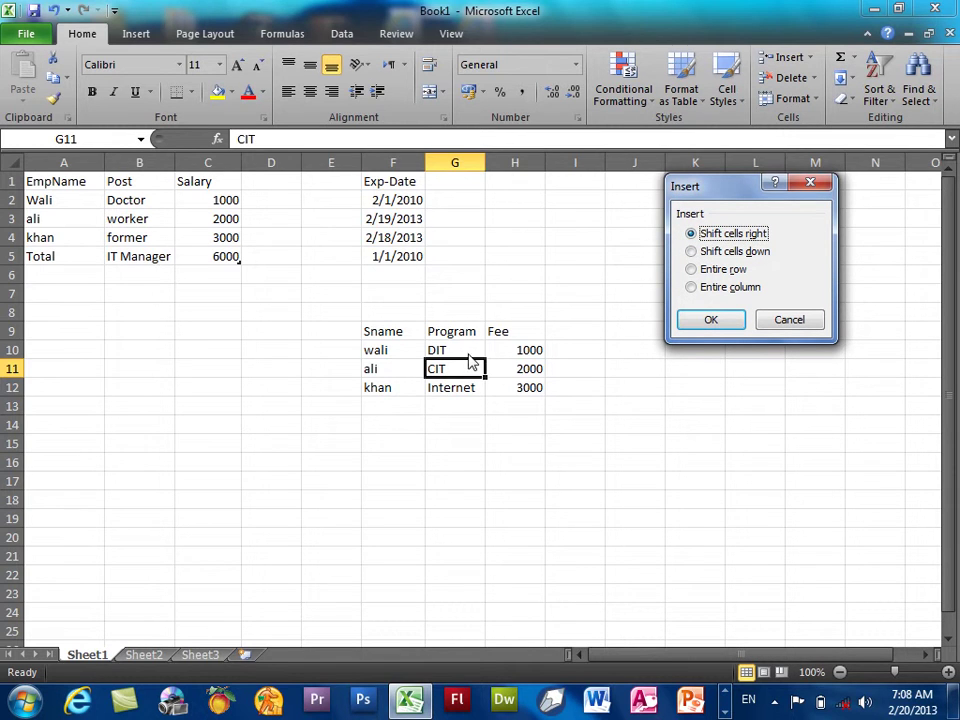
click(705, 322)
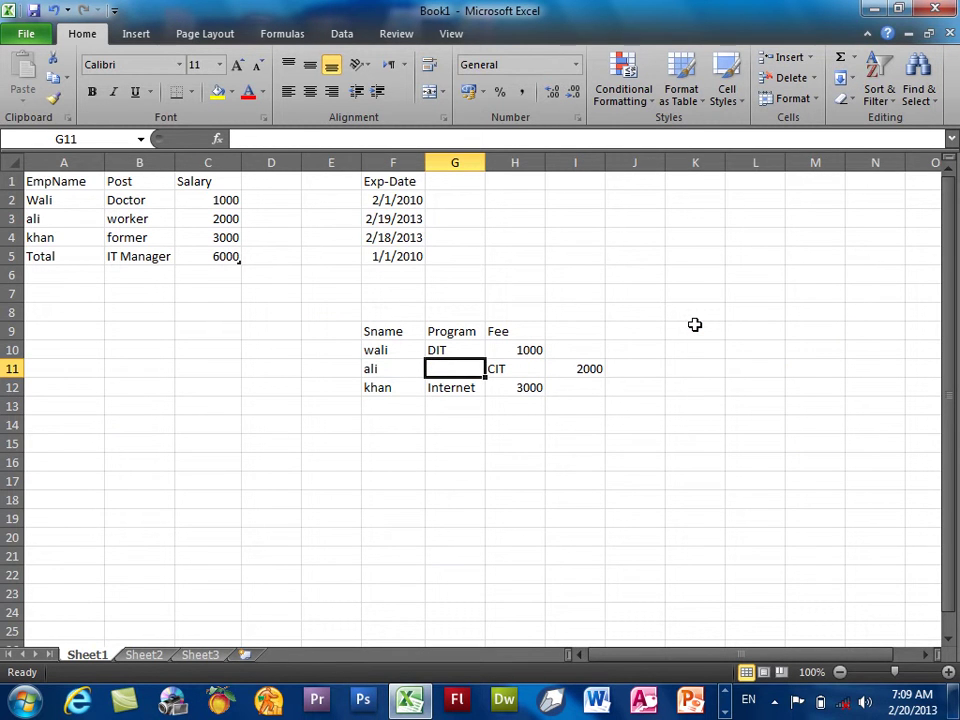
key(ctrl+z)
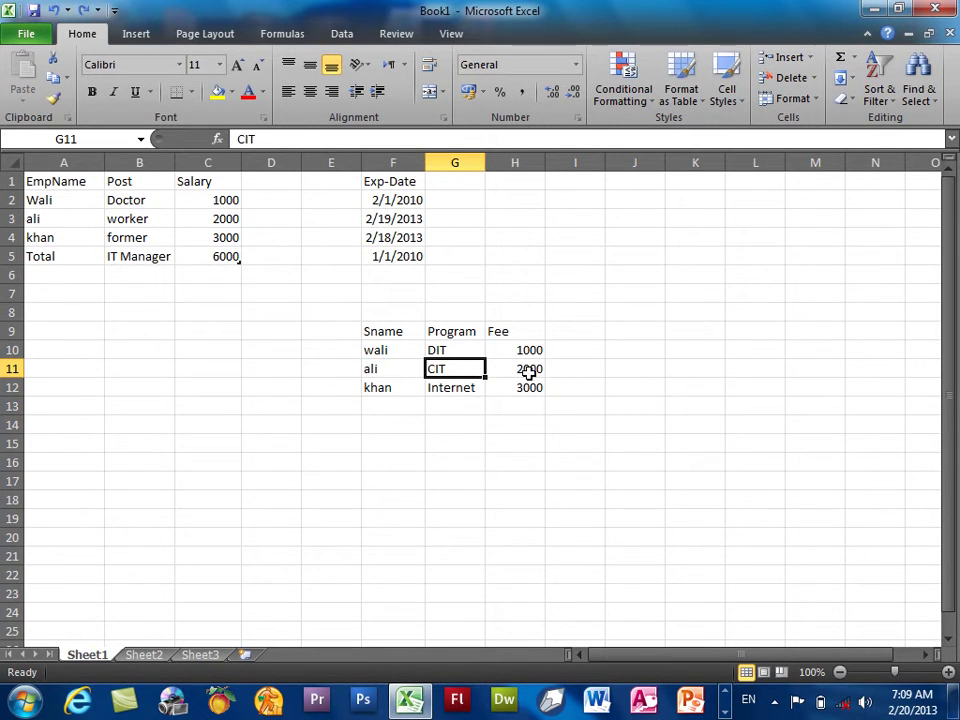
Cut ali's 2000 fee and paste it over CIT in the Program column
click(548, 372)
click(519, 369)
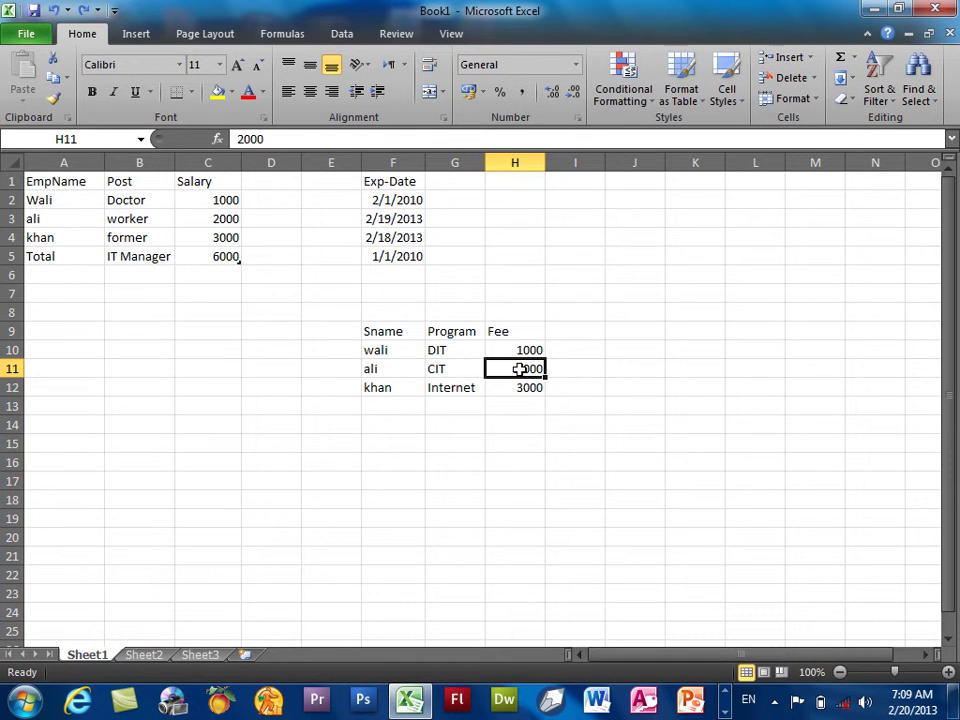
key(Left)
key(Delete)
click(519, 369)
key(ctrl+x)
key(Left)
key(ctrl+v)
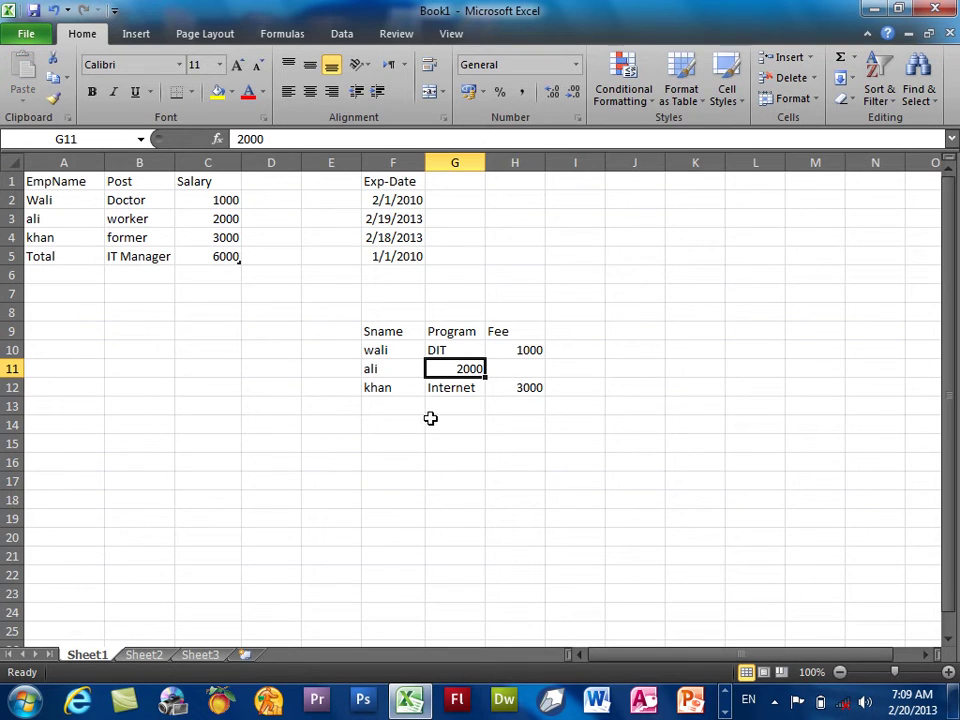
click(516, 369)
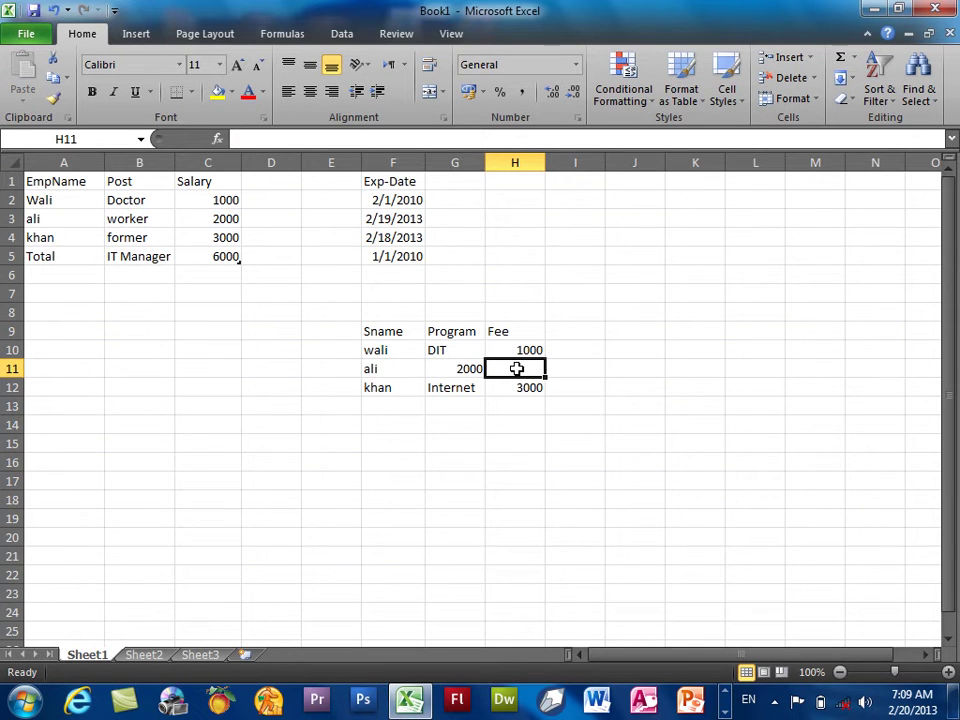
click(455, 372)
Insert a cell shifting right to move 2000 back into Fee, then enter Internet
click(812, 58)
click(816, 87)
click(727, 235)
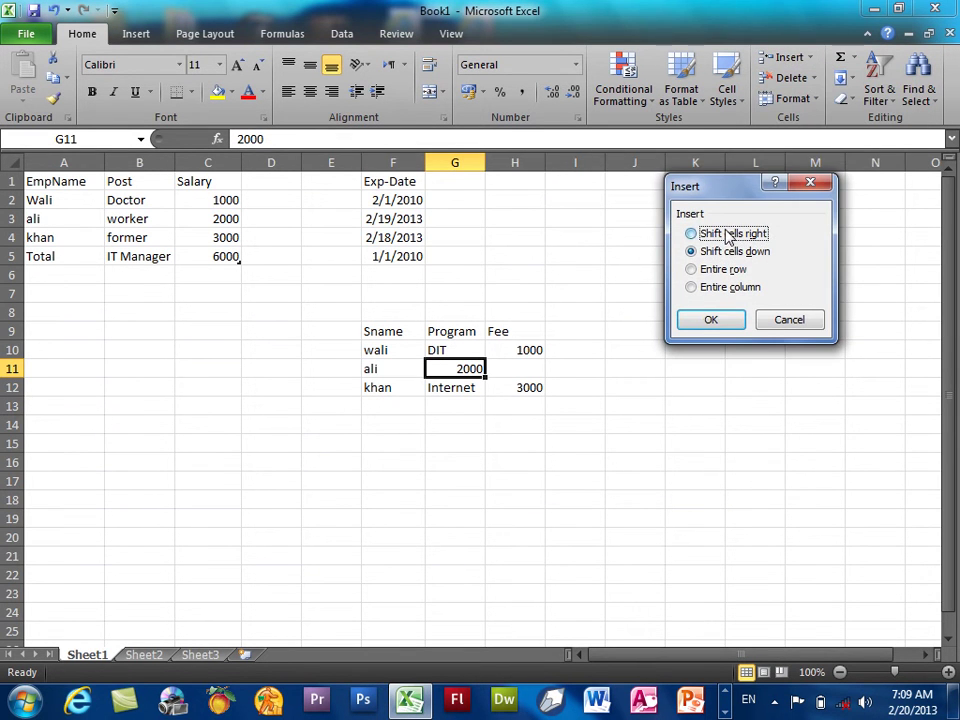
click(712, 321)
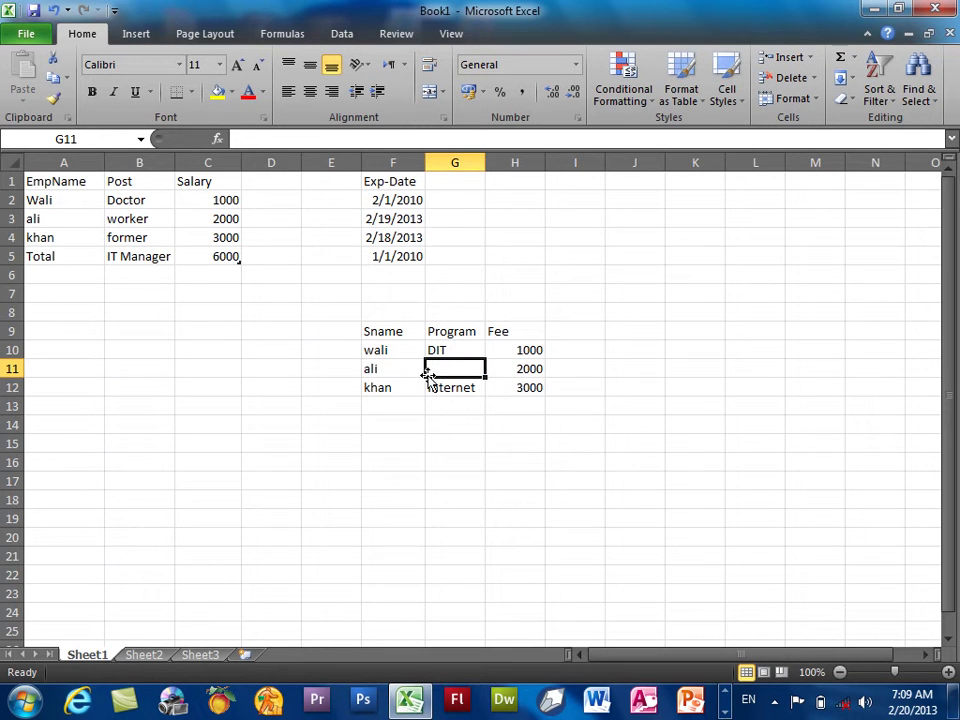
text(Internet)
key(Return)
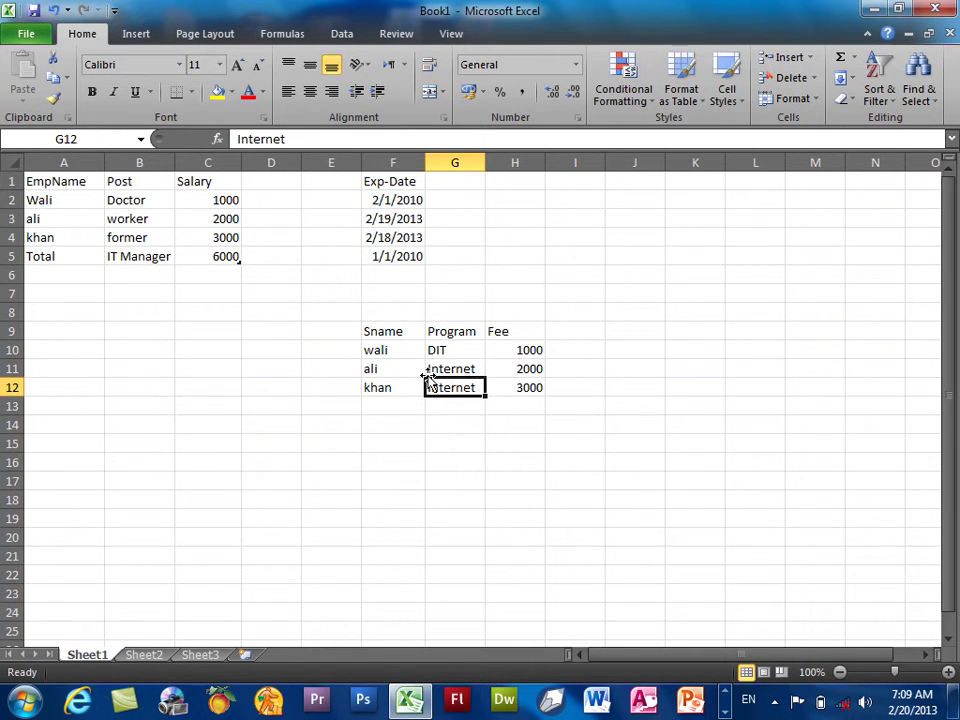
Delete the duplicate Internet entry from G12
click(453, 373)
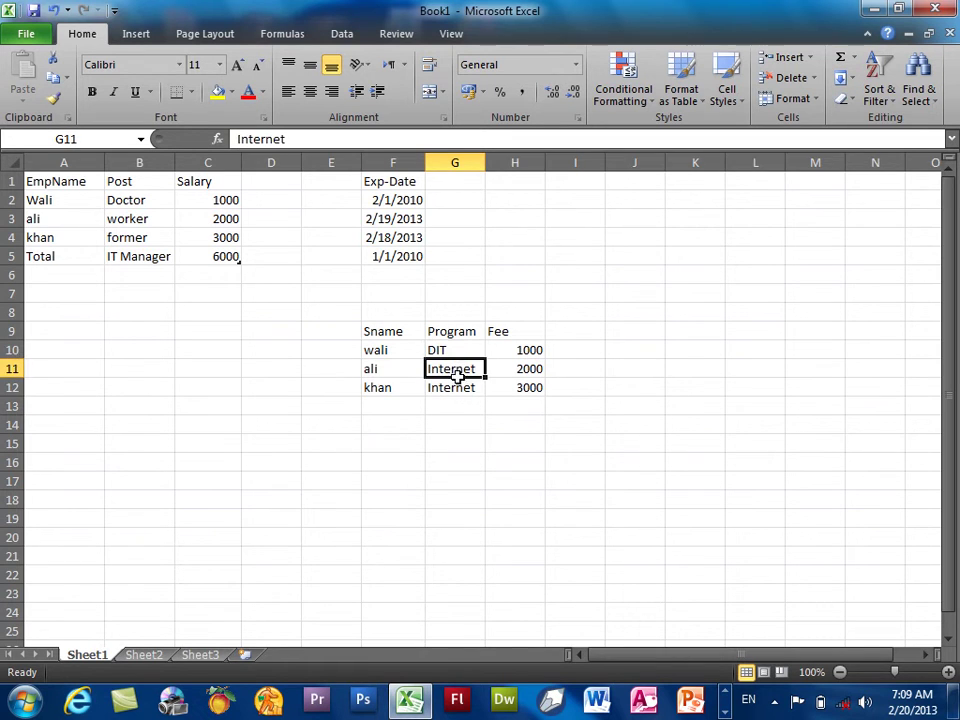
click(811, 57)
click(805, 80)
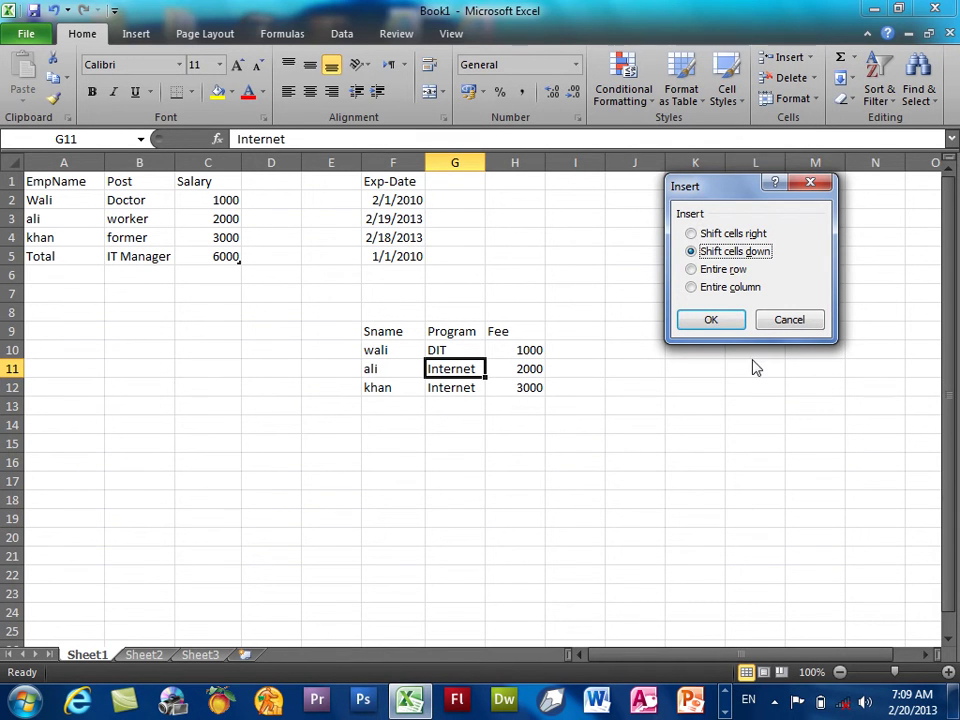
click(789, 320)
click(457, 388)
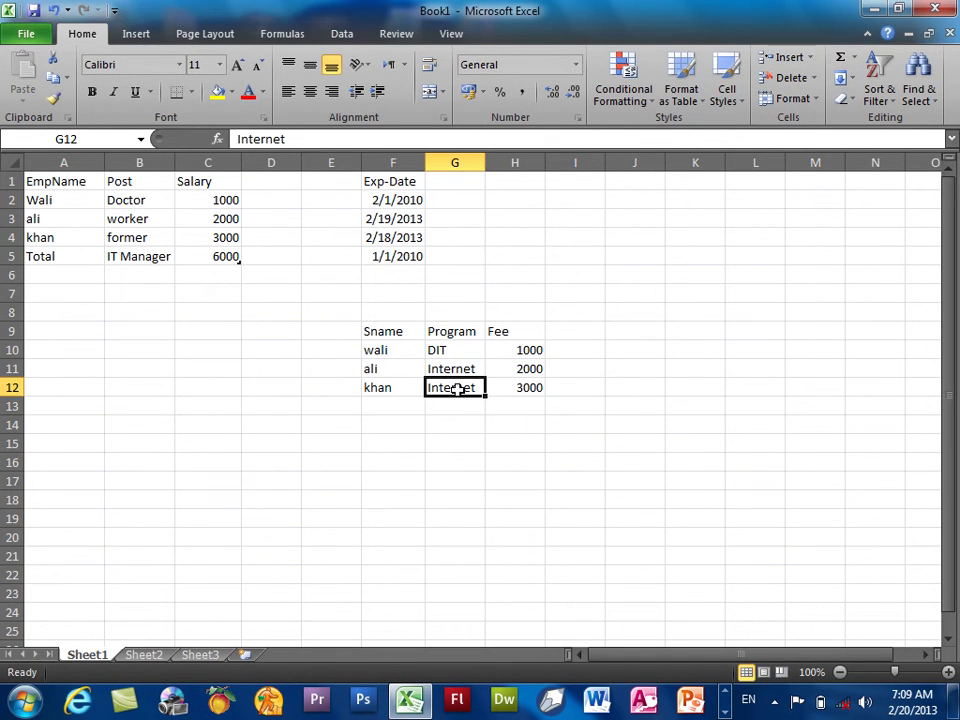
key(Delete)
Insert a blank cell at G11, shifting the Program cells down
click(457, 375)
click(455, 387)
click(400, 370)
click(461, 368)
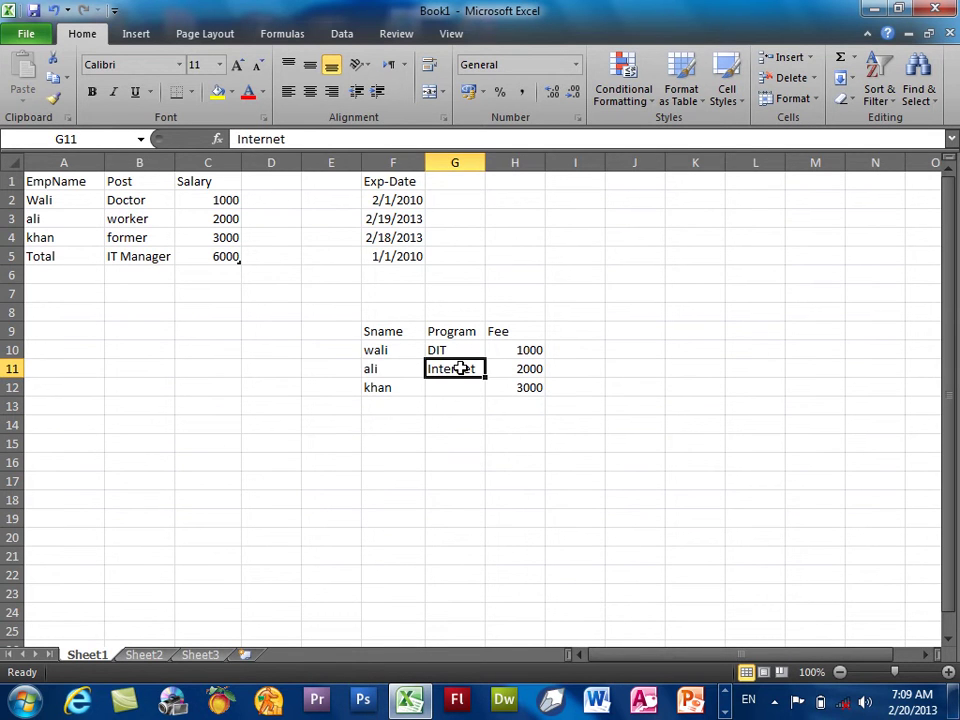
click(811, 57)
click(815, 87)
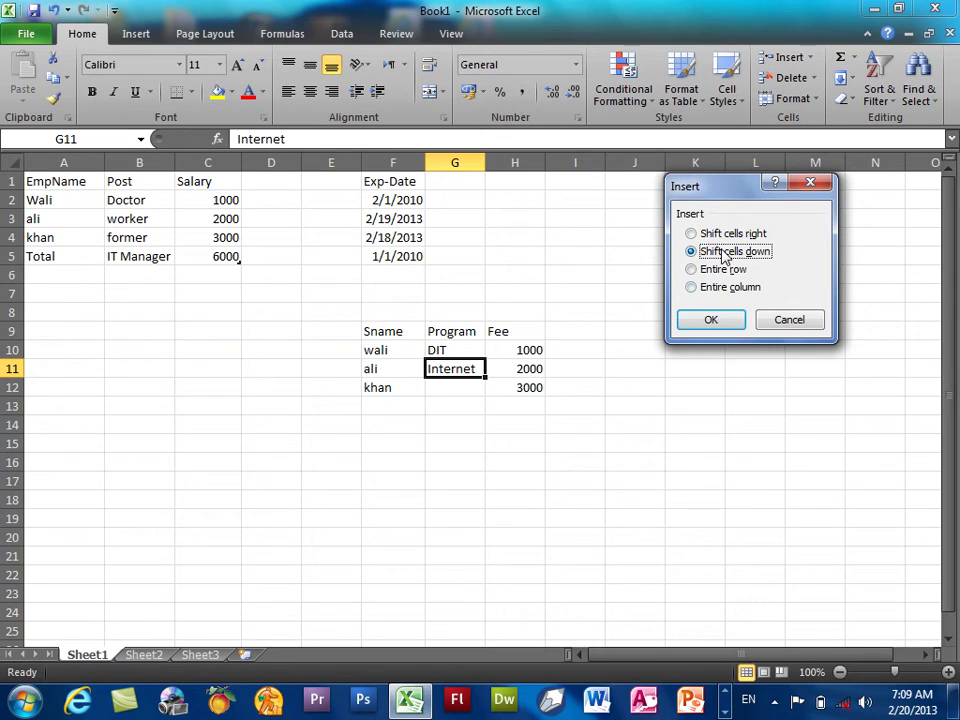
click(712, 322)
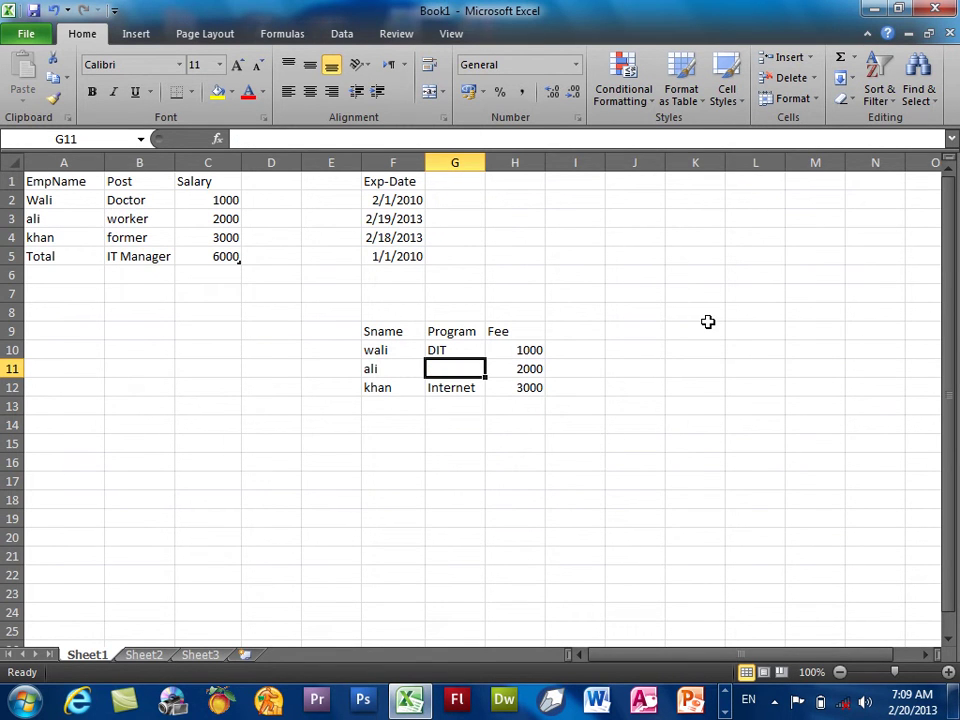
Set ali's program to CIT and insert an entire blank row above ali
text(CIT)
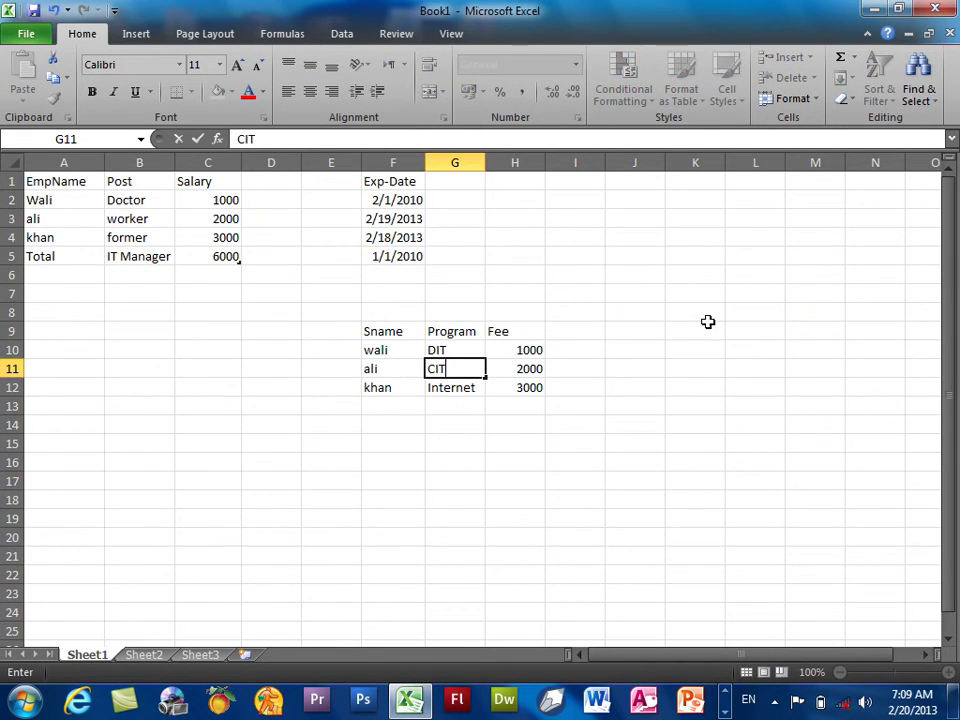
key(Return)
click(456, 370)
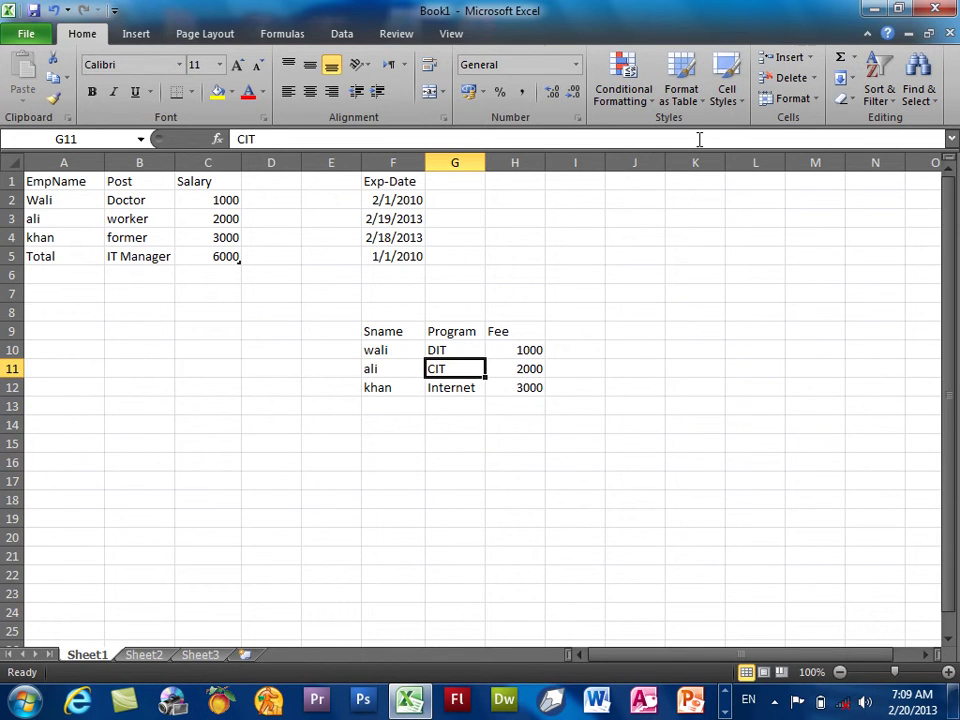
click(808, 57)
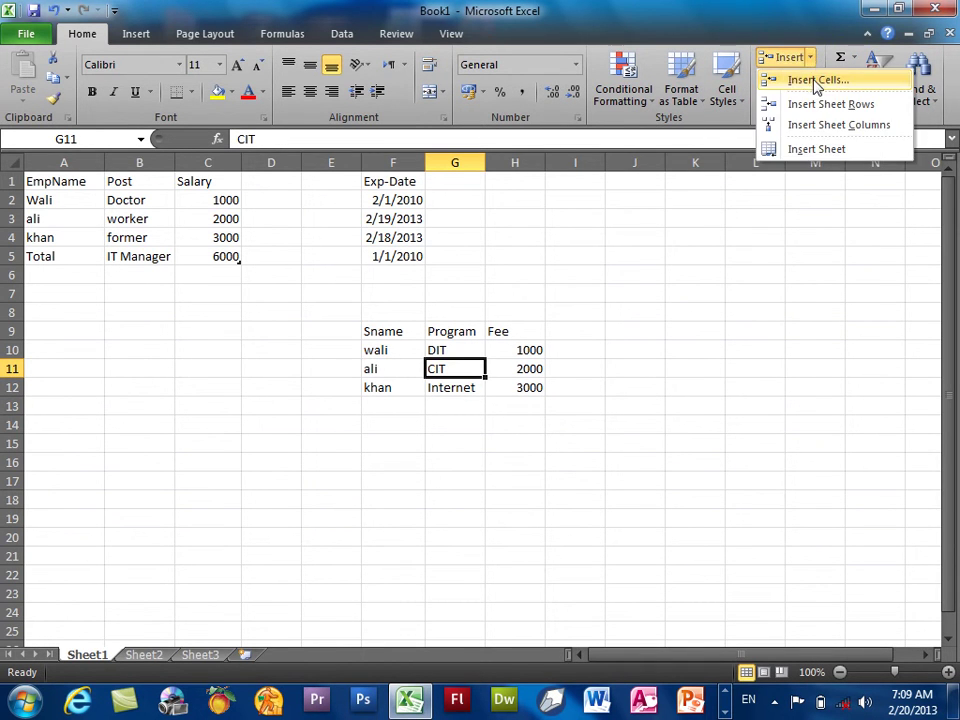
click(817, 81)
click(700, 269)
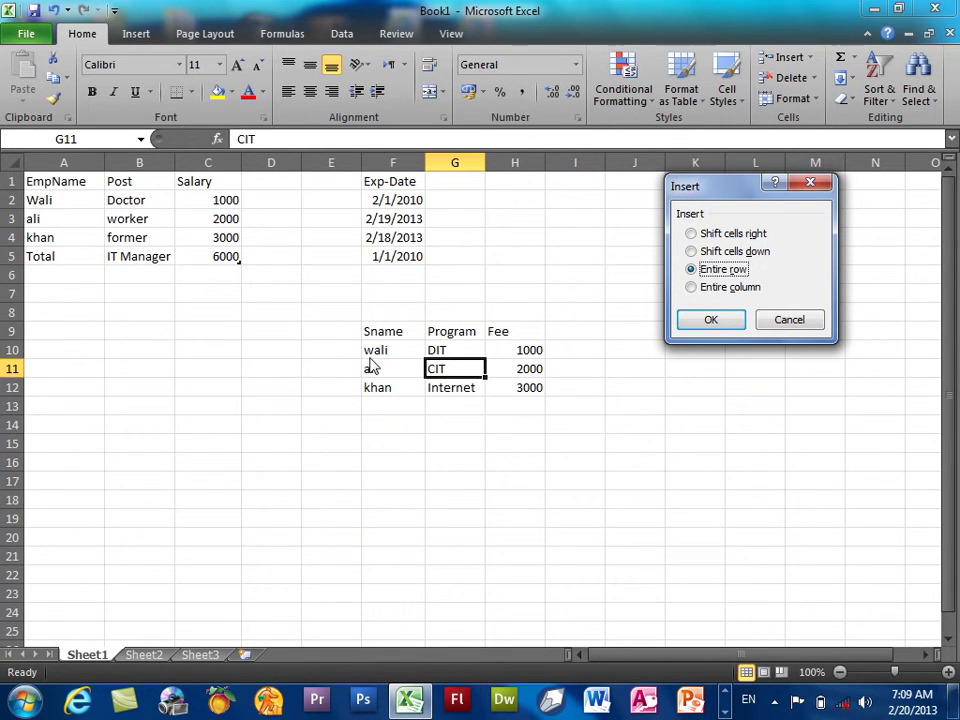
click(716, 320)
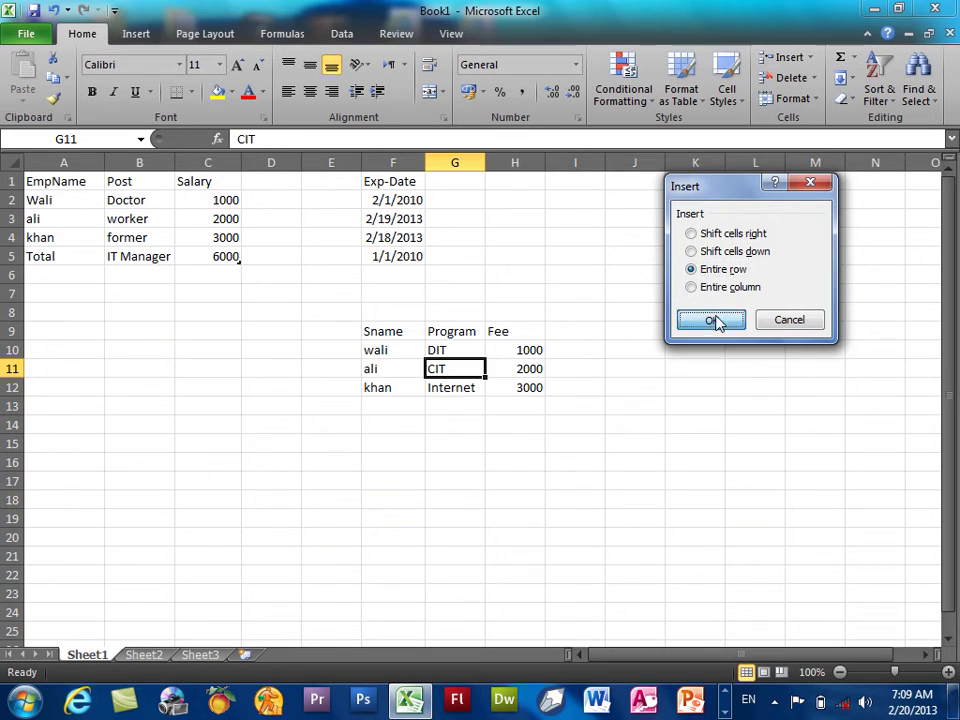
Fill the new row with a student name, program DIT and fee 1000
click(382, 365)
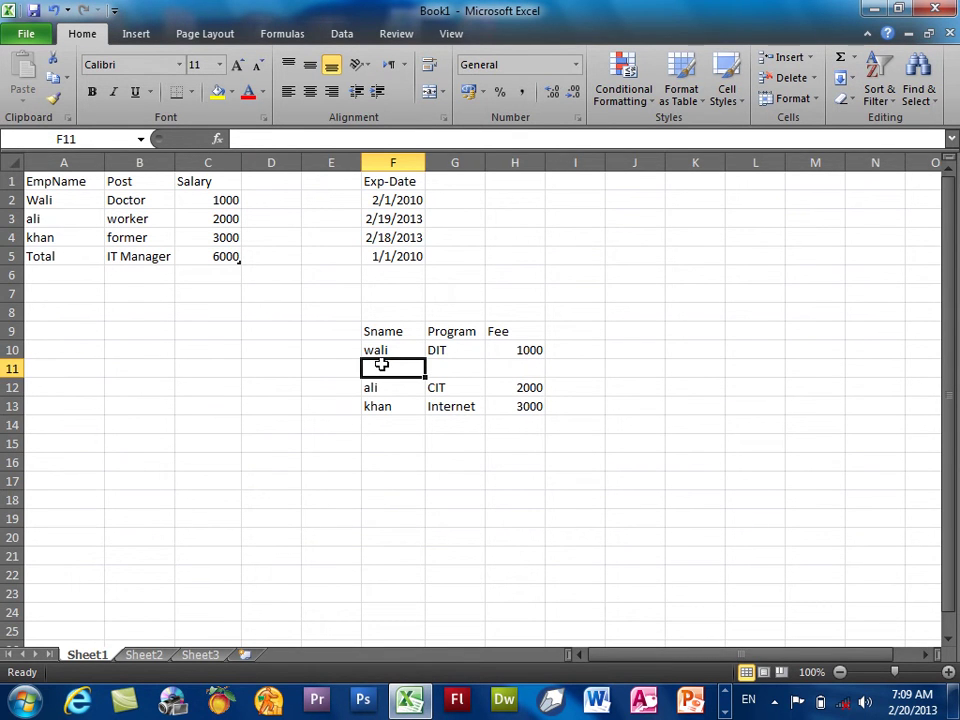
text(Saleem)
key(Tab)
text(DIT)
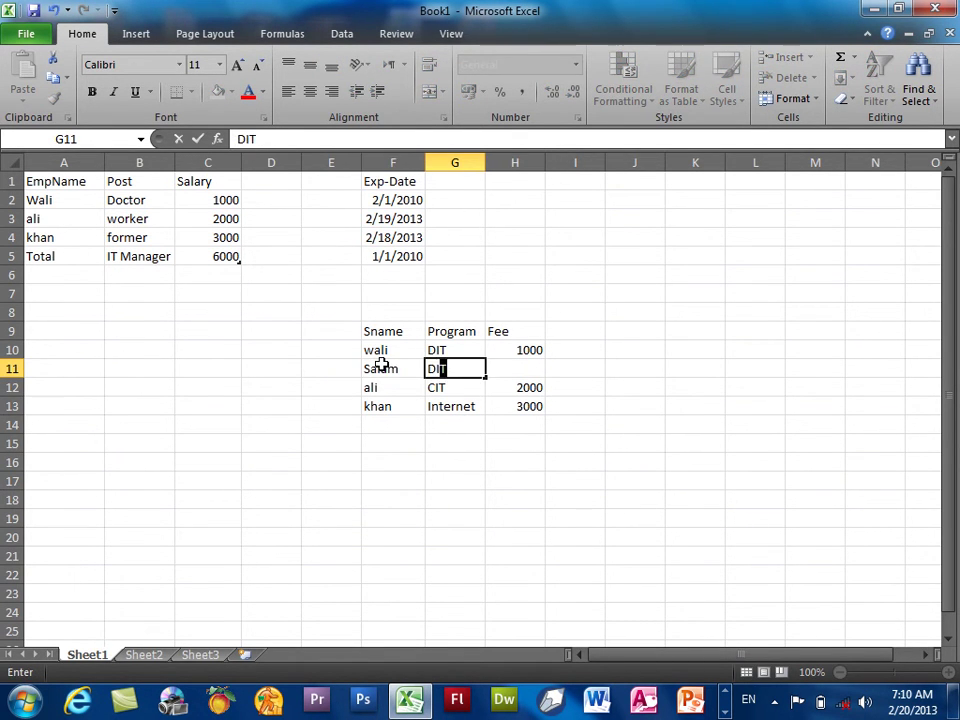
key(Tab)
text(1000)
key(Return)
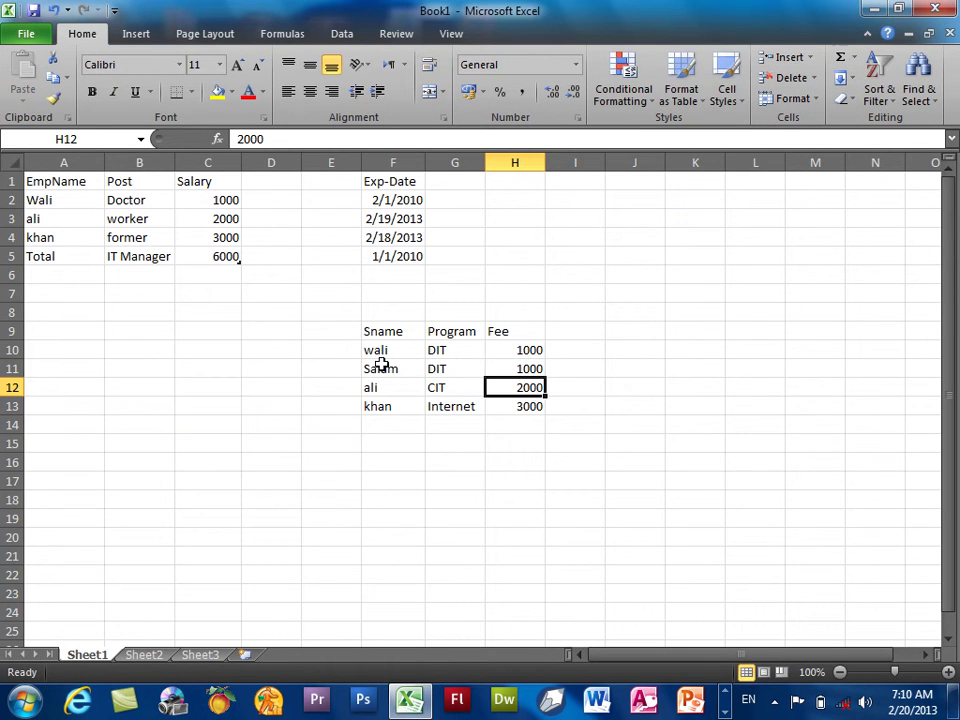
Add an SID heading in E9 with student IDs 1 to 4 below it
click(344, 335)
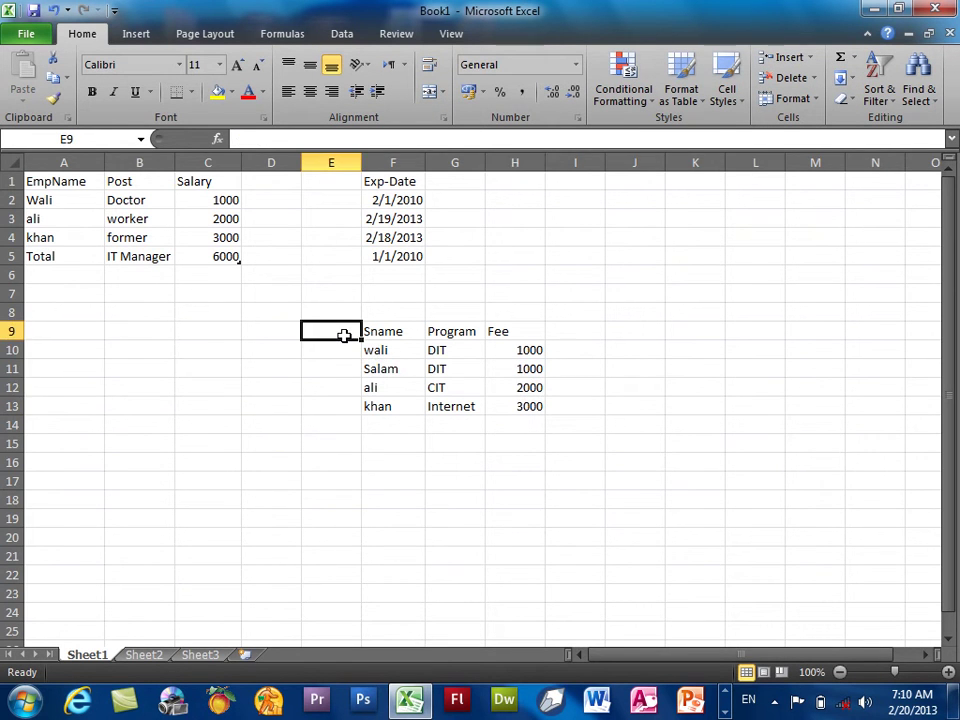
text(SID)
key(Return)
text(1)
key(Return)
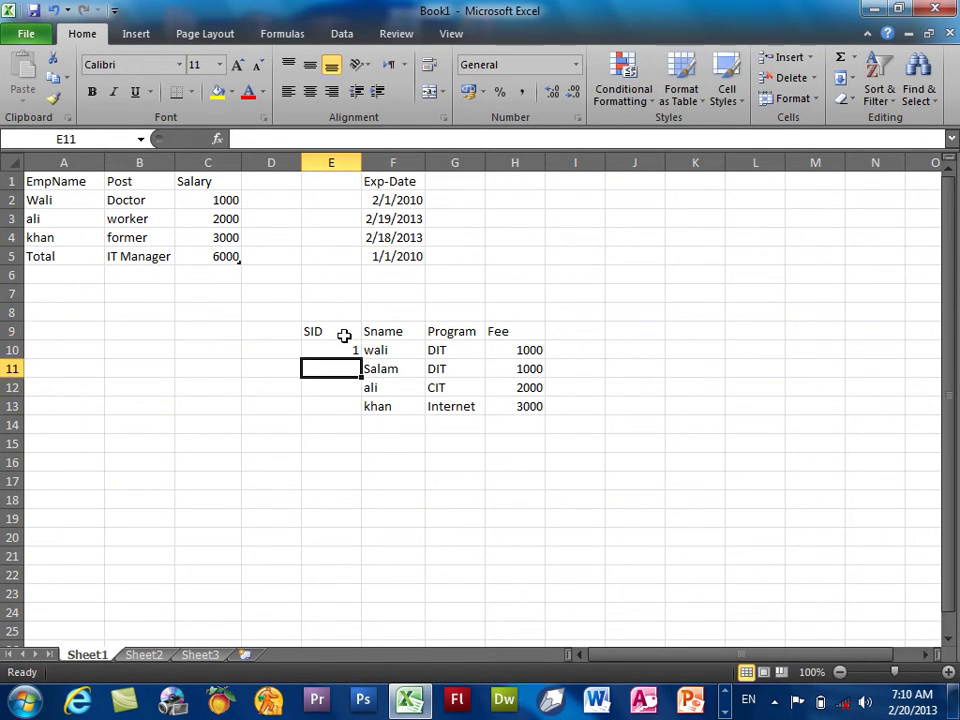
text(22 3)
key(Up)
key(Up)
text(2)
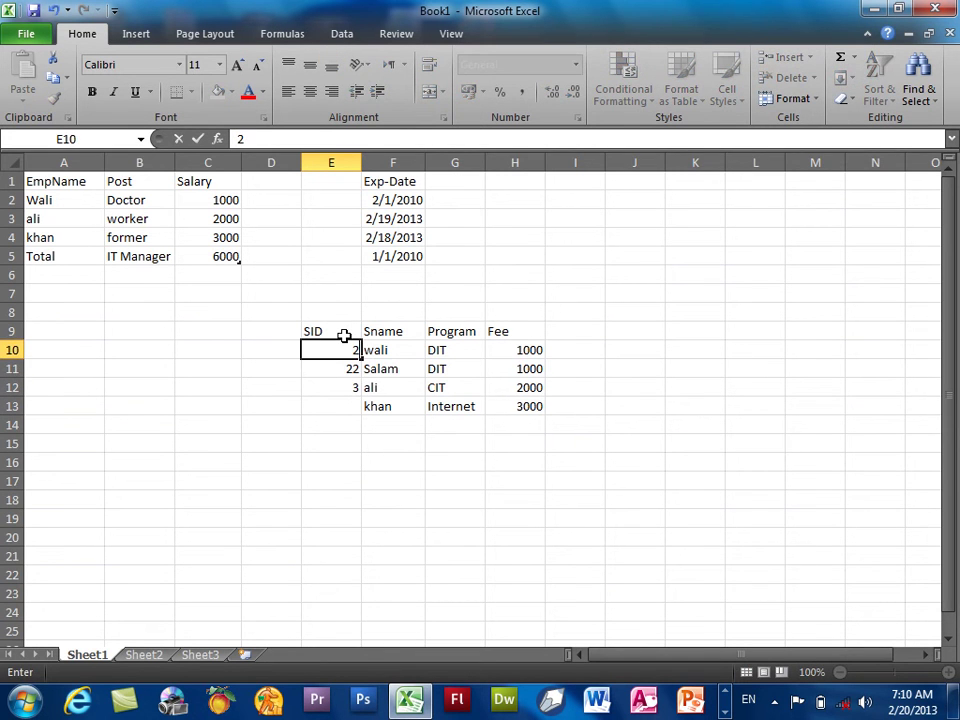
text(/1)
key(Return)
text(2)
key(Return)
key(Return)
text(4)
key(Return)
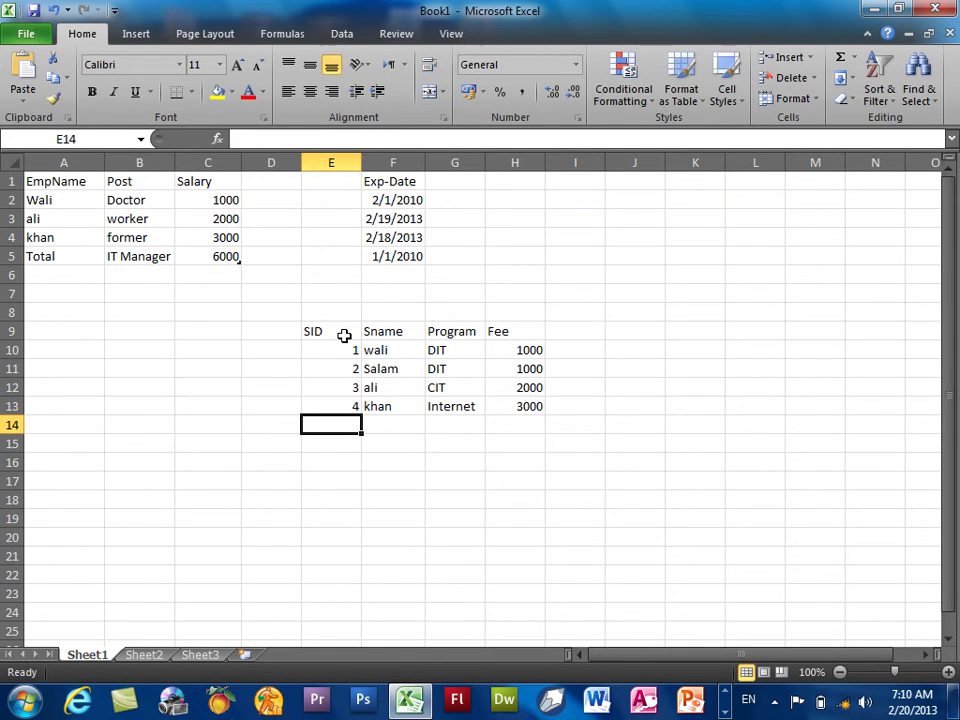
click(450, 369)
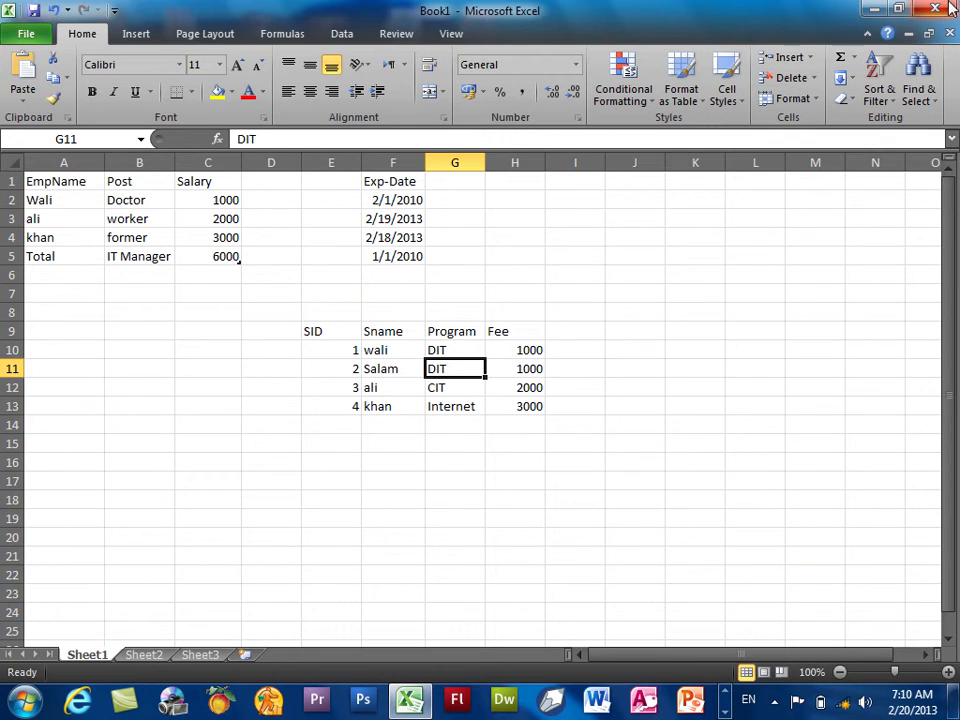
click(812, 58)
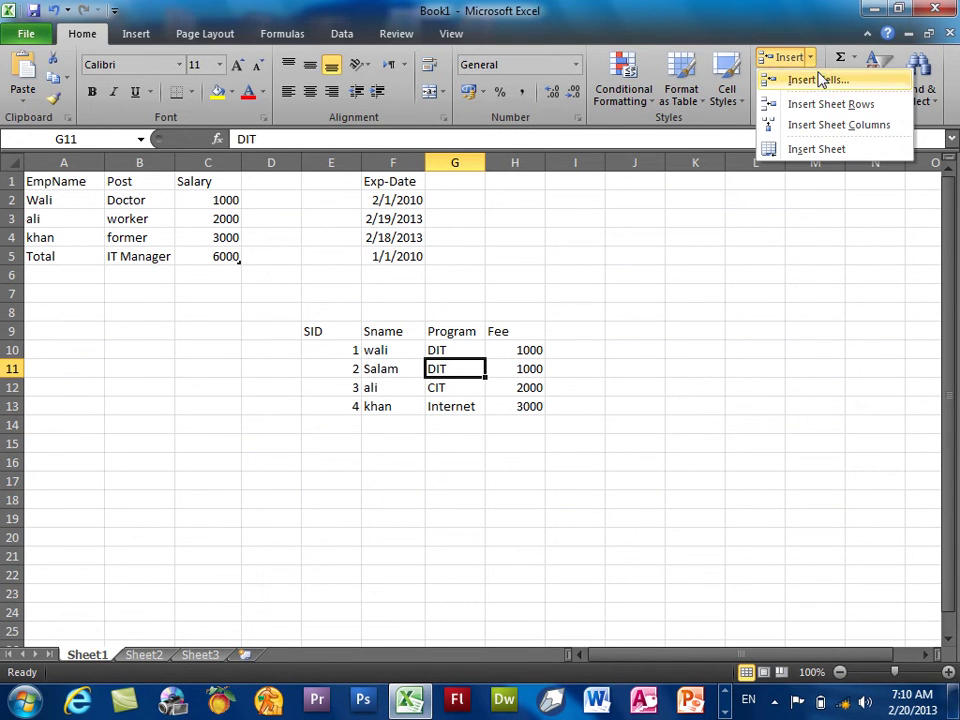
click(824, 82)
click(727, 288)
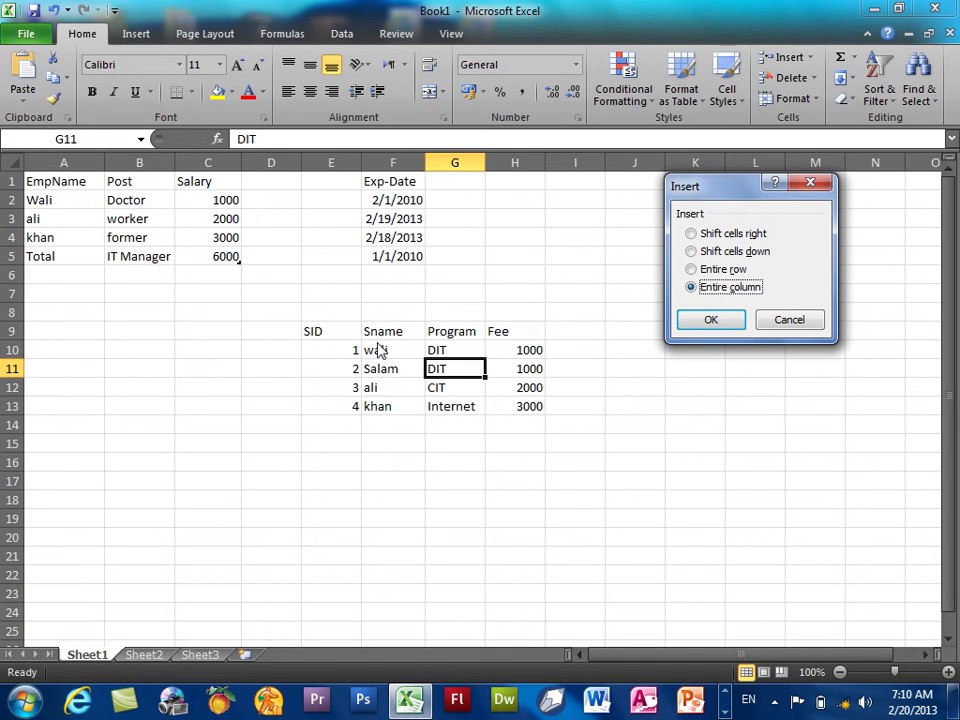
click(763, 322)
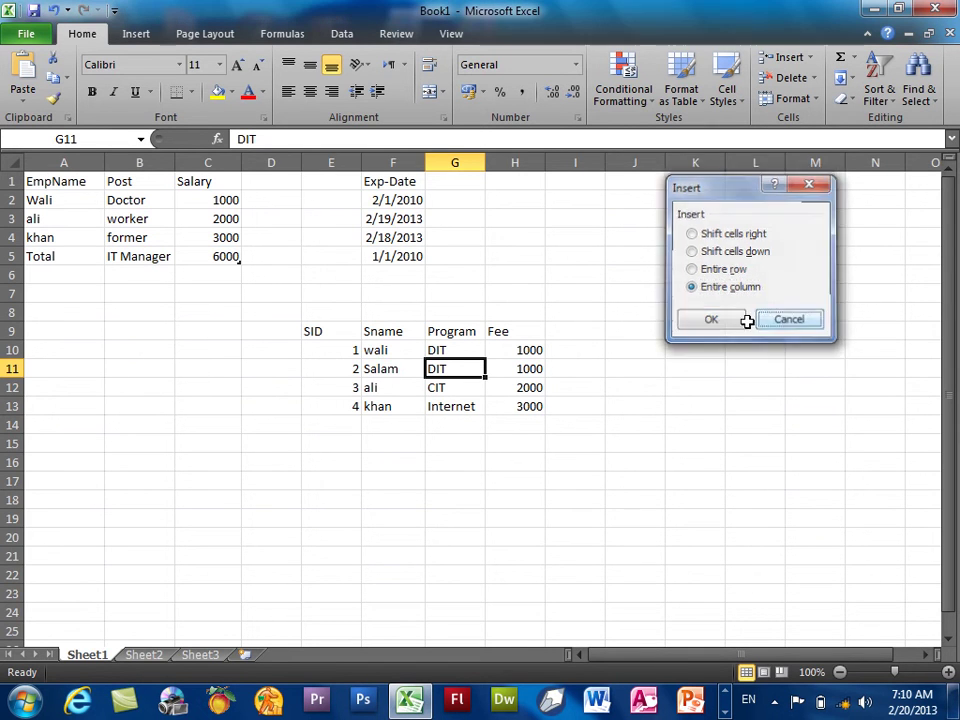
click(390, 352)
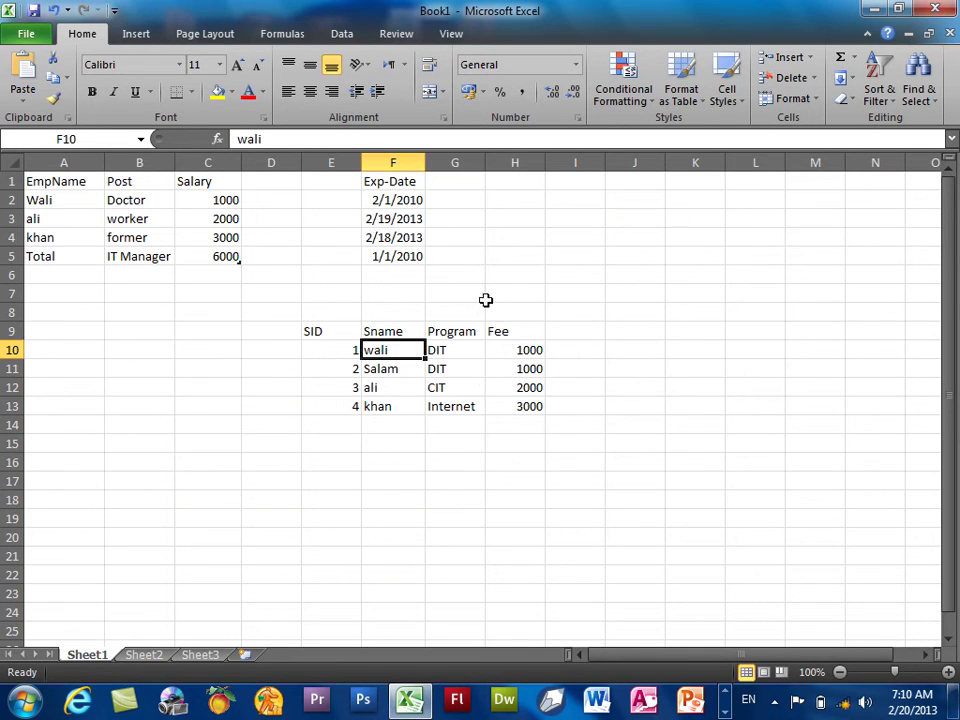
click(810, 58)
click(815, 80)
click(742, 287)
click(727, 320)
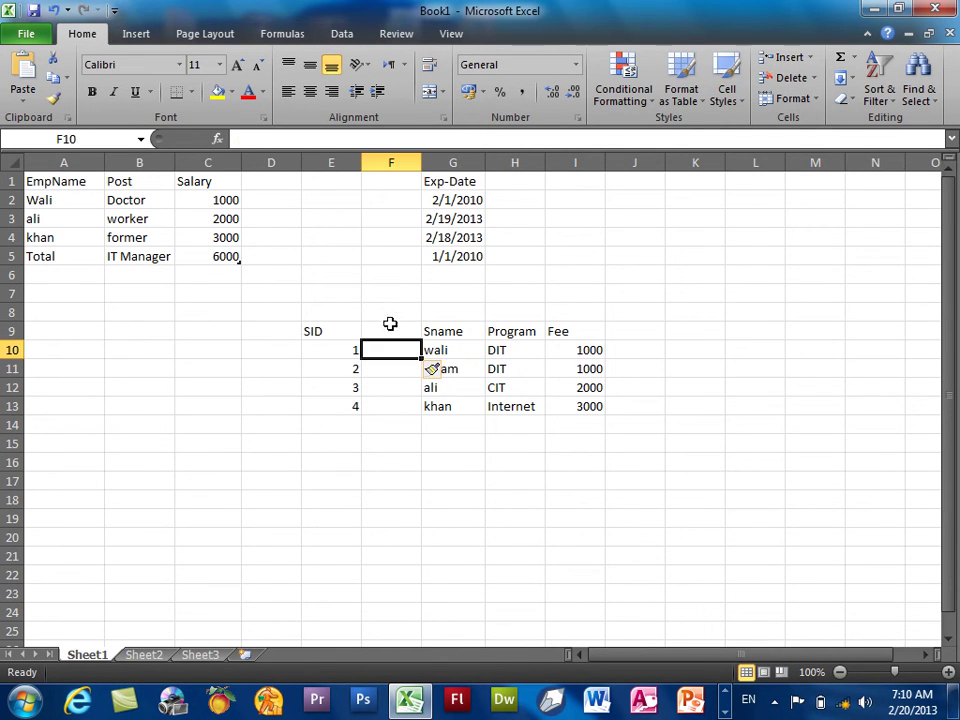
click(388, 331)
text(A-Date)
key(Return)
text(1/1/2o10)
key(BackSpace)
key(BackSpace)
key(BackSpace)
text(o10)
key(BackSpace)
key(BackSpace)
key(BackSpace)
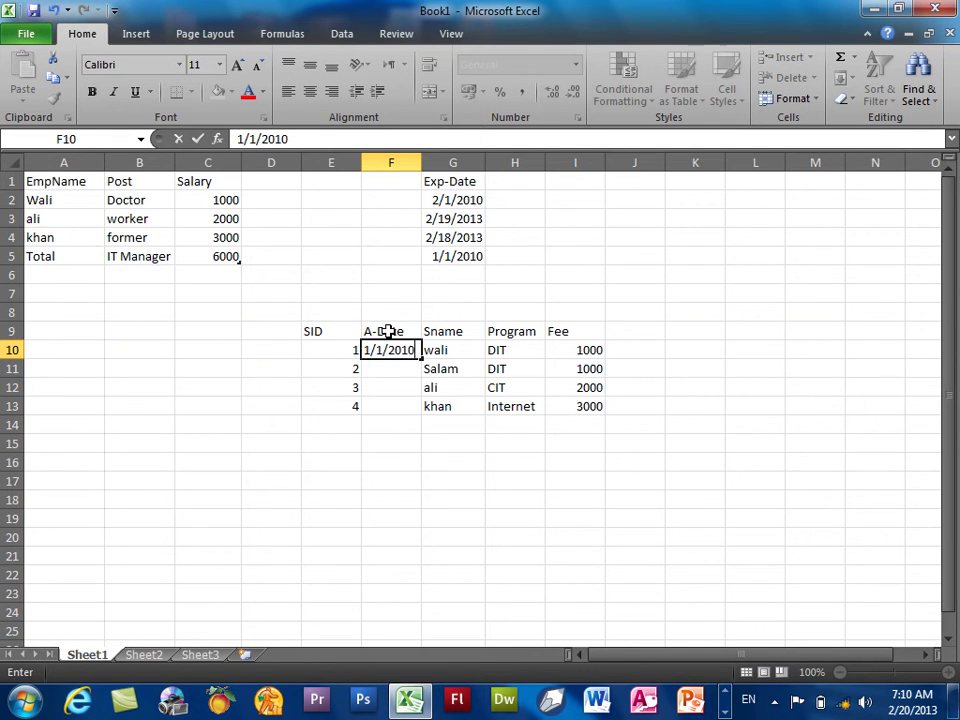
key(Return)
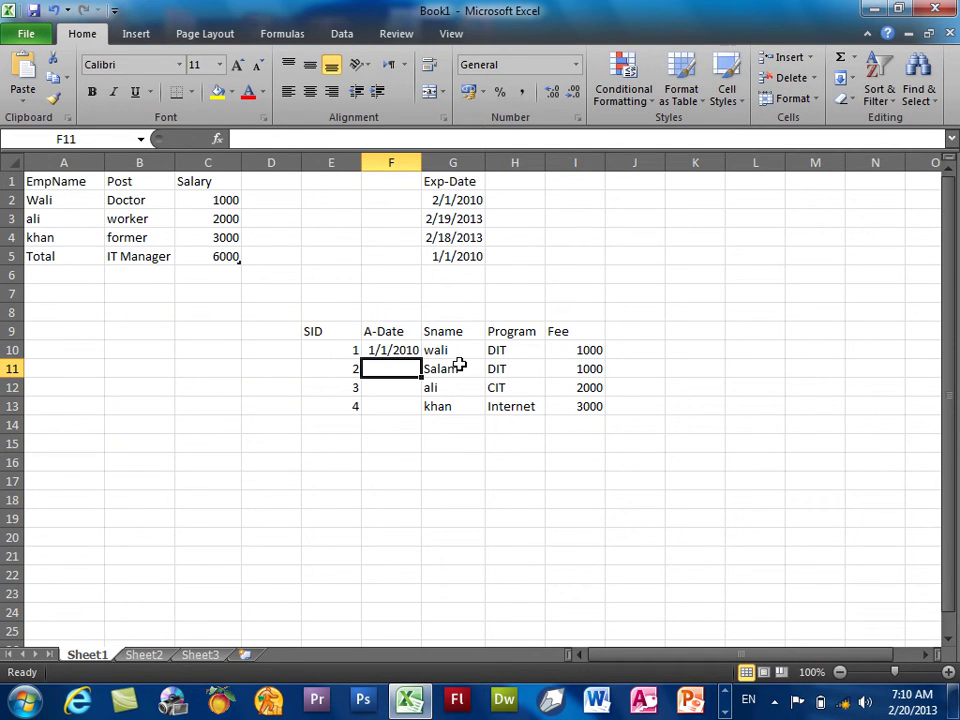
click(452, 367)
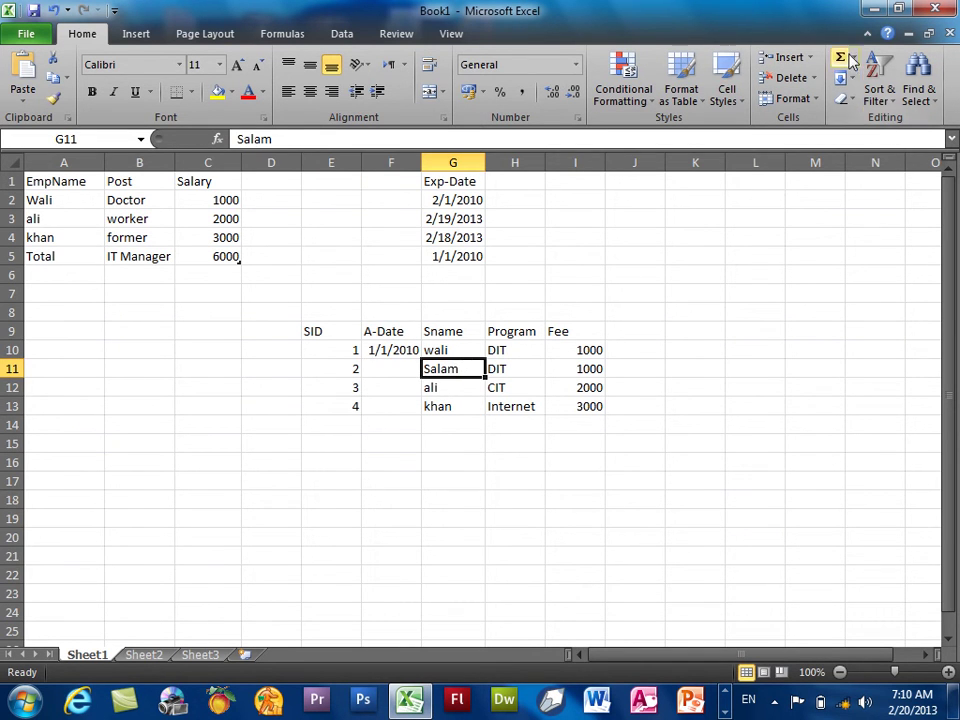
Try inserting cells at G11, cancel, then insert and undo a sheet row
right_click(445, 369)
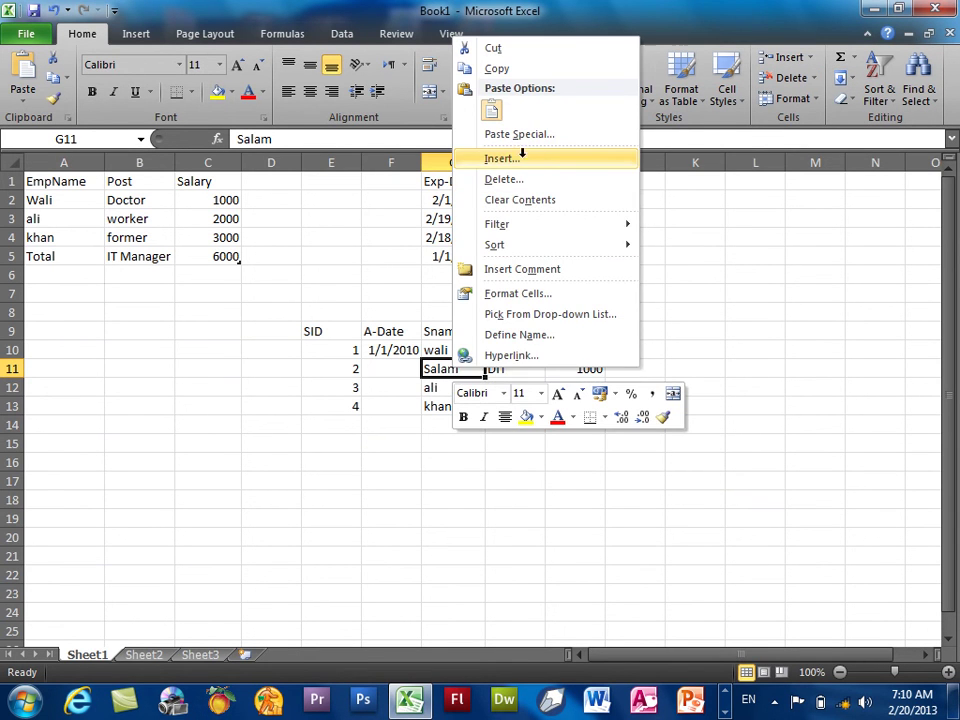
click(522, 157)
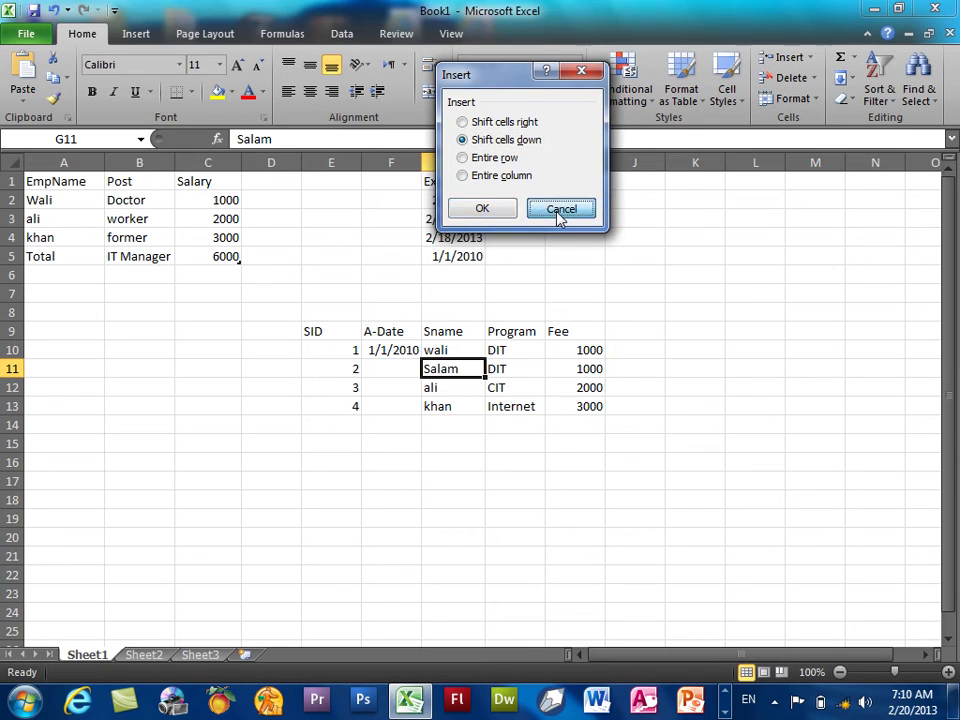
click(550, 214)
click(809, 58)
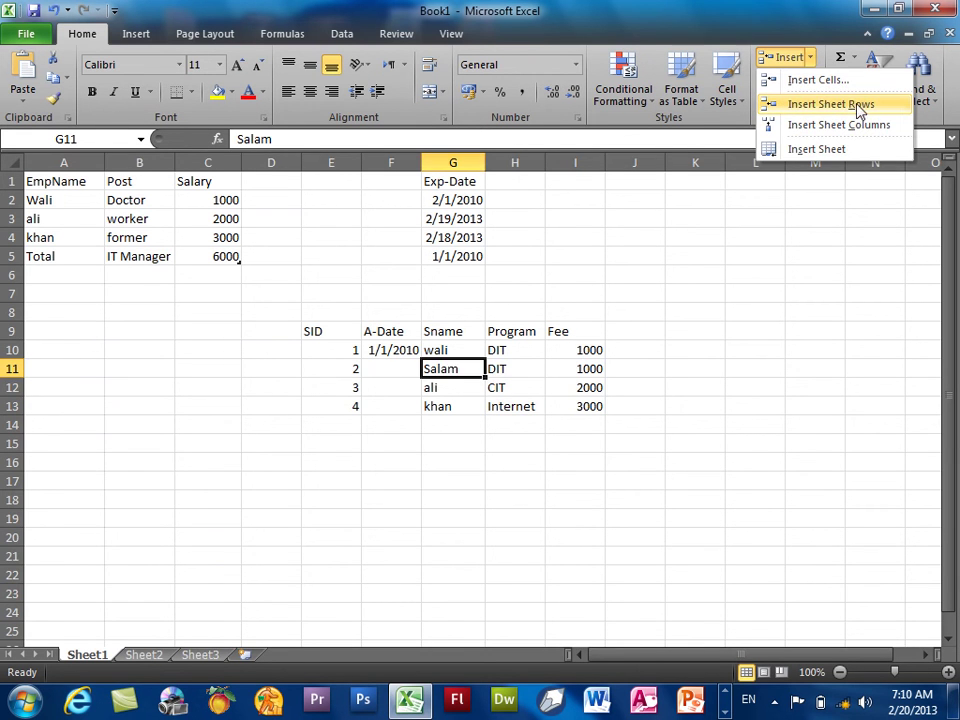
click(820, 104)
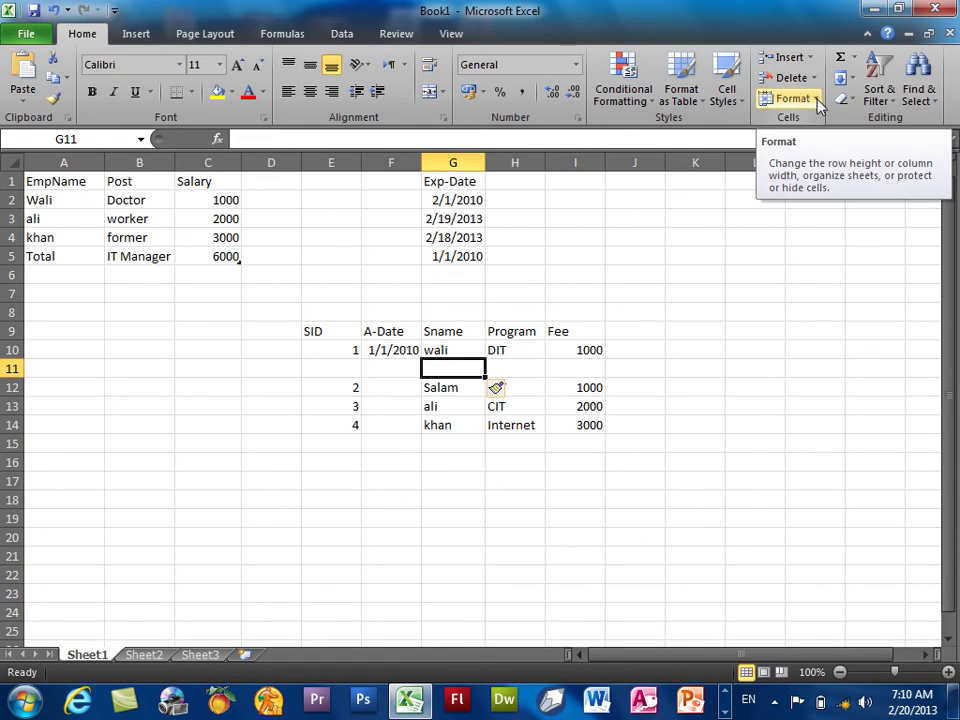
key(ctrl+z)
Insert a new blank worksheet, Sheet4, into Book1
click(810, 57)
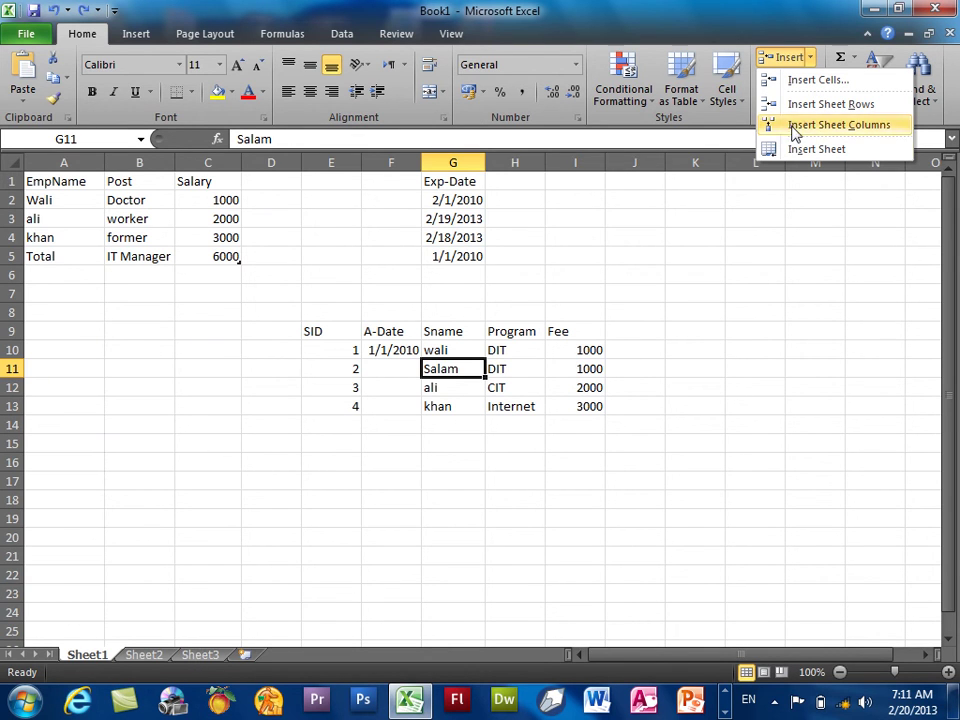
click(815, 149)
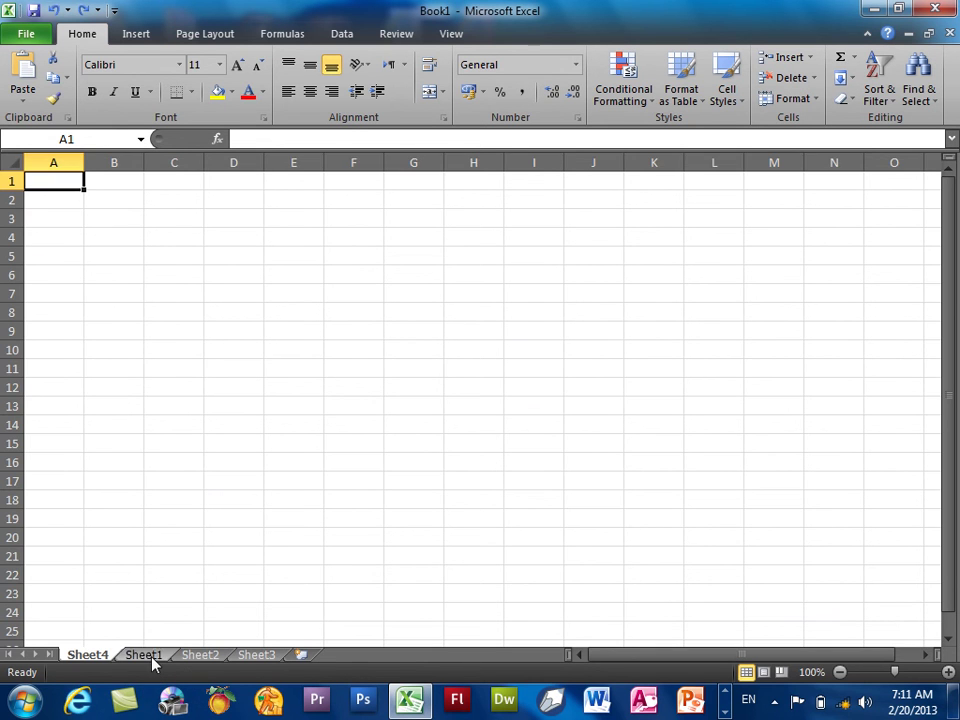
click(145, 655)
click(815, 80)
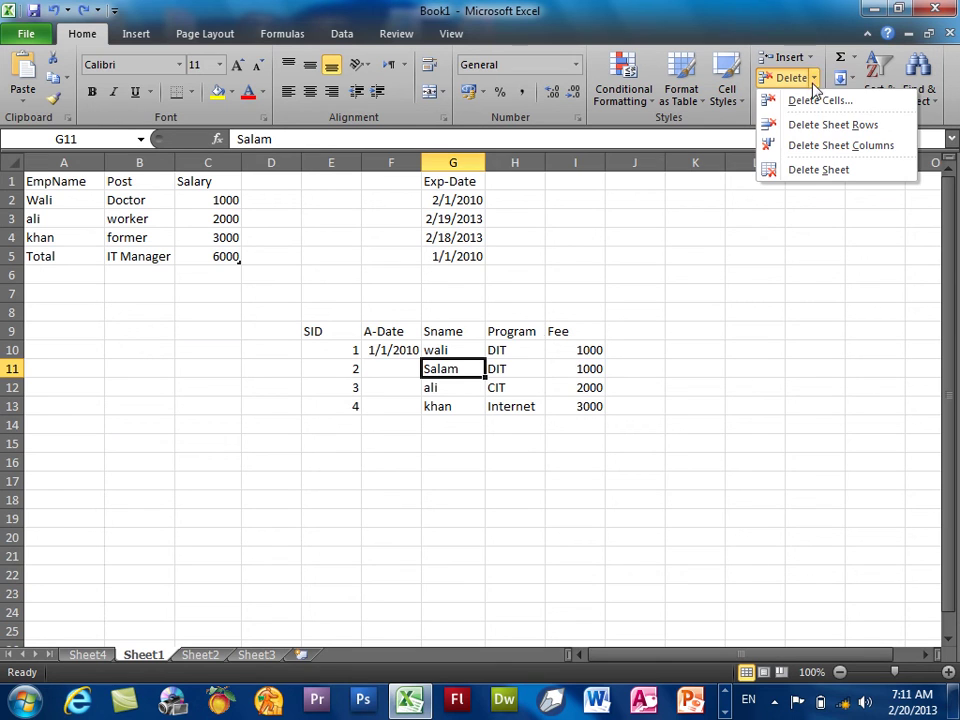
click(450, 372)
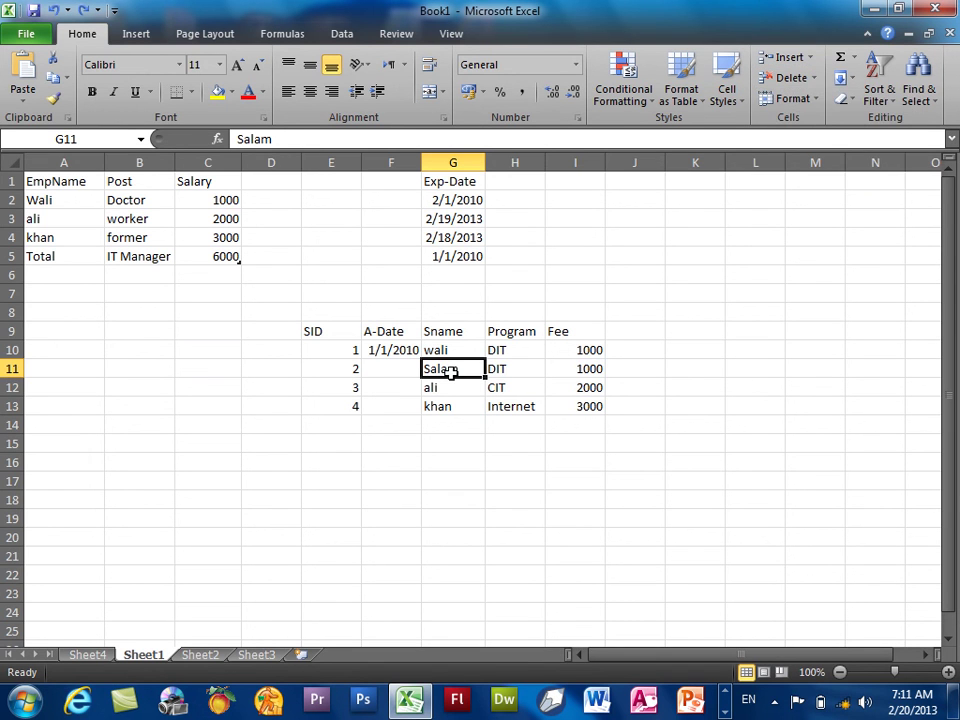
click(813, 78)
click(813, 100)
click(714, 236)
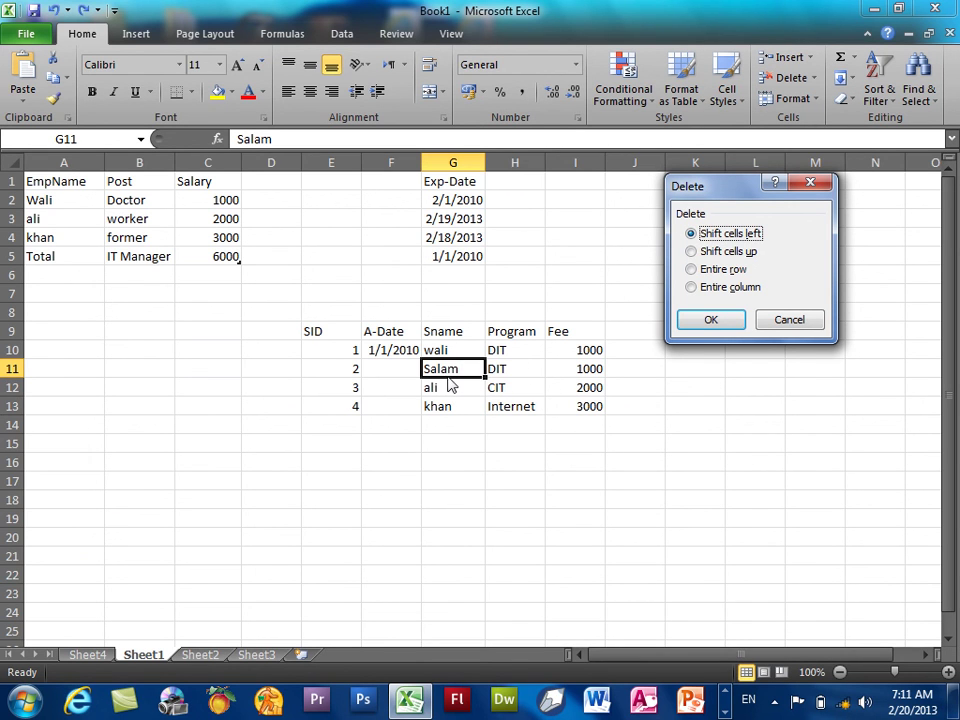
click(690, 252)
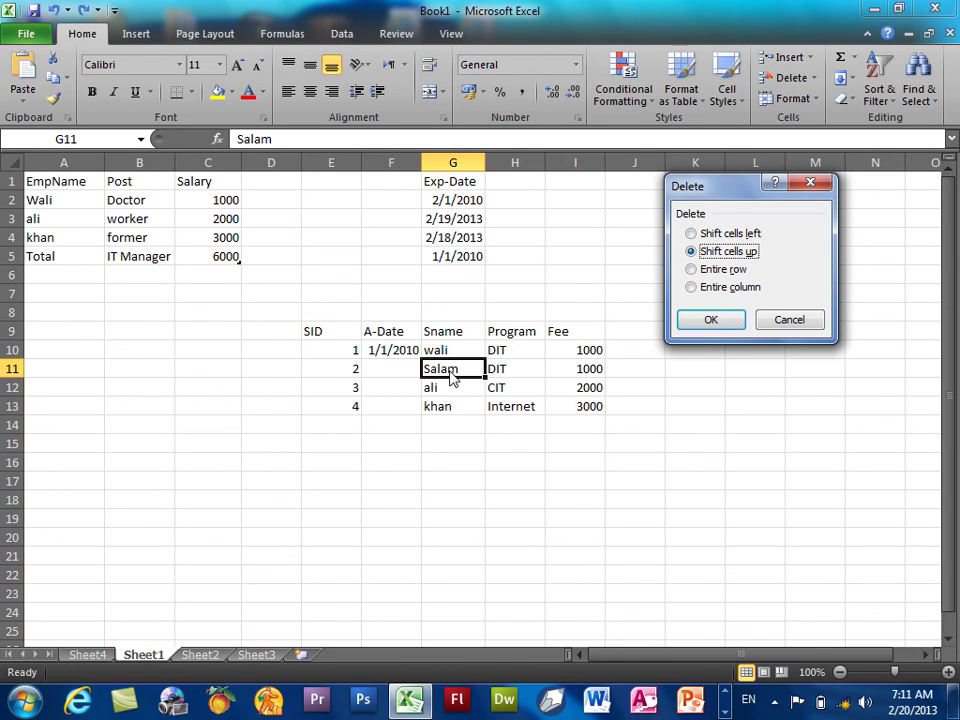
click(706, 326)
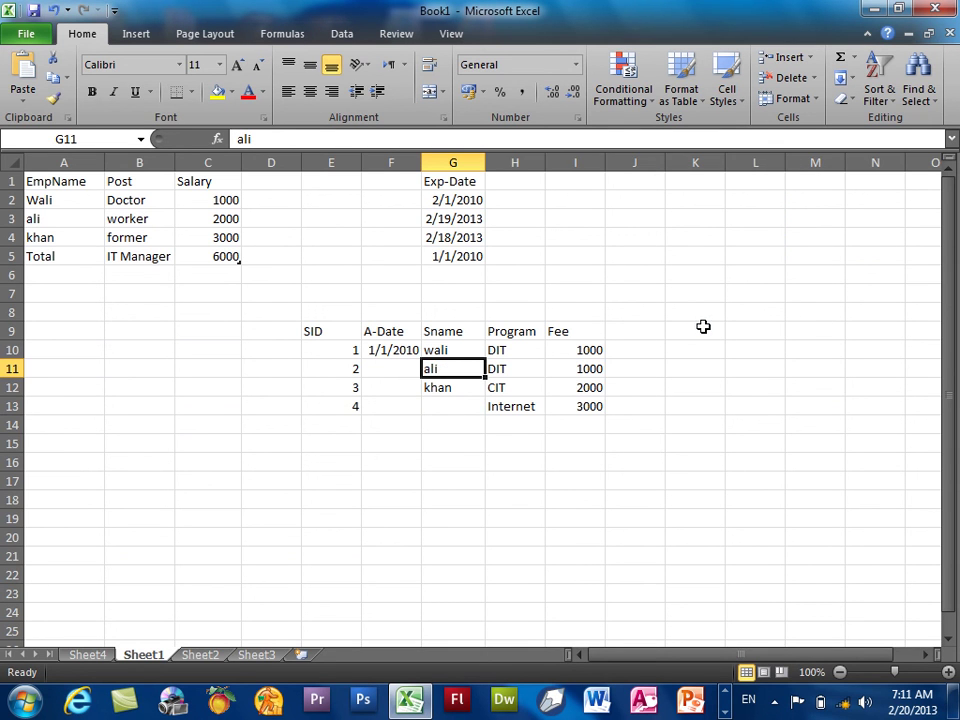
key(ctrl+z)
click(813, 78)
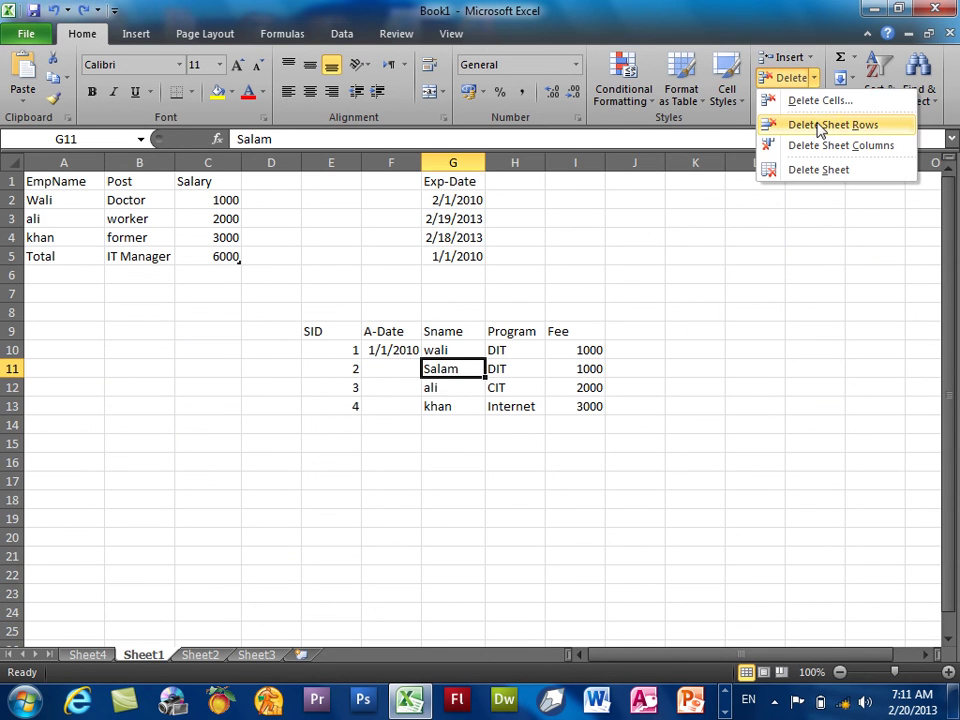
click(818, 101)
click(722, 269)
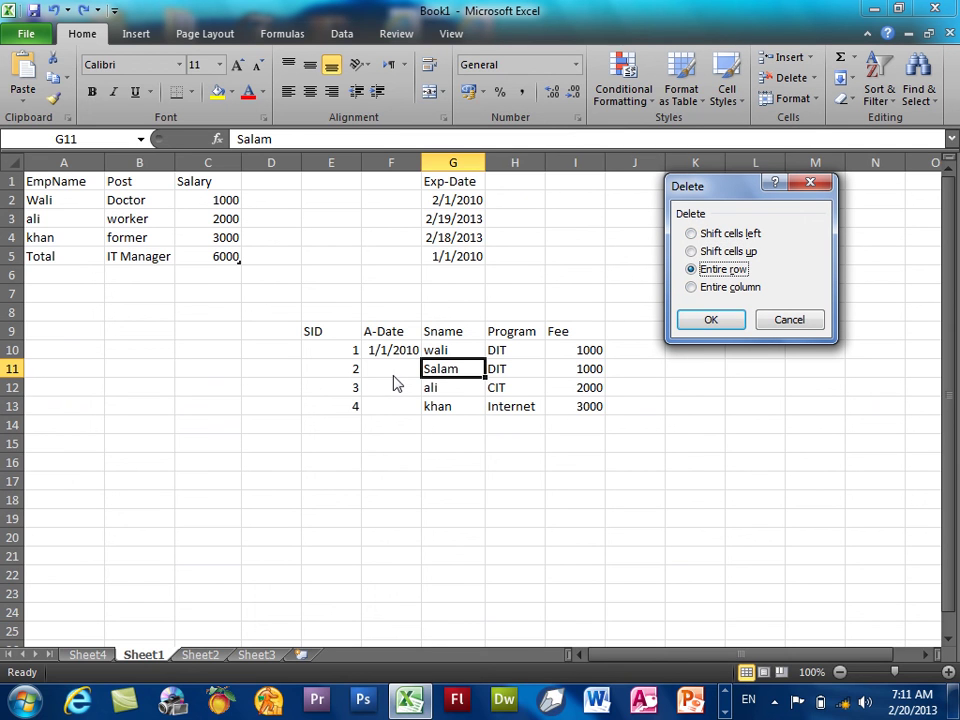
click(712, 321)
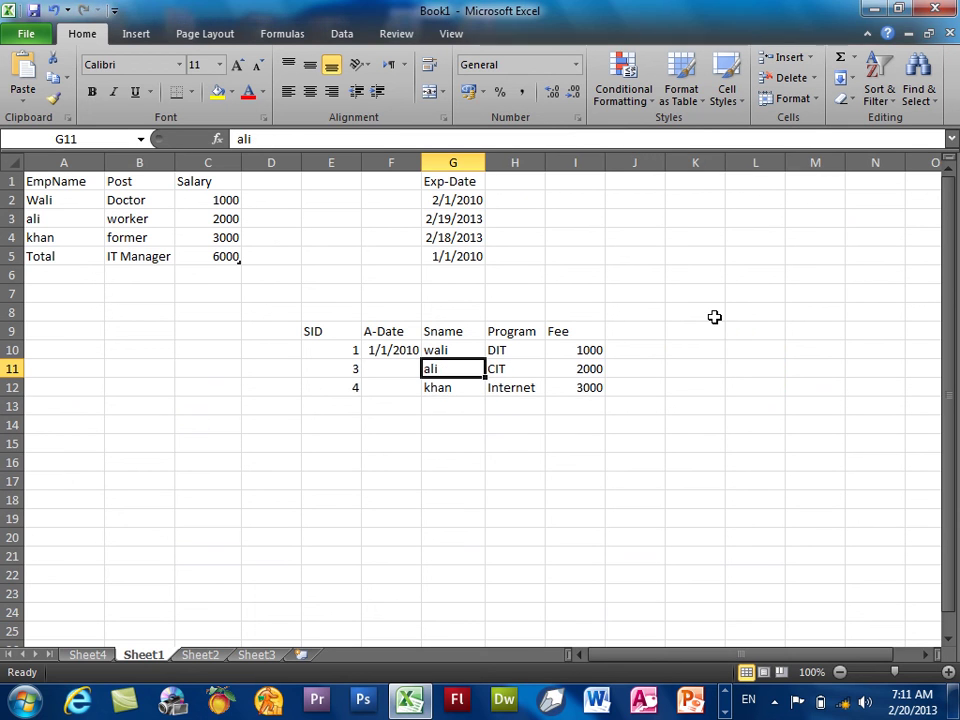
key(ctrl+z)
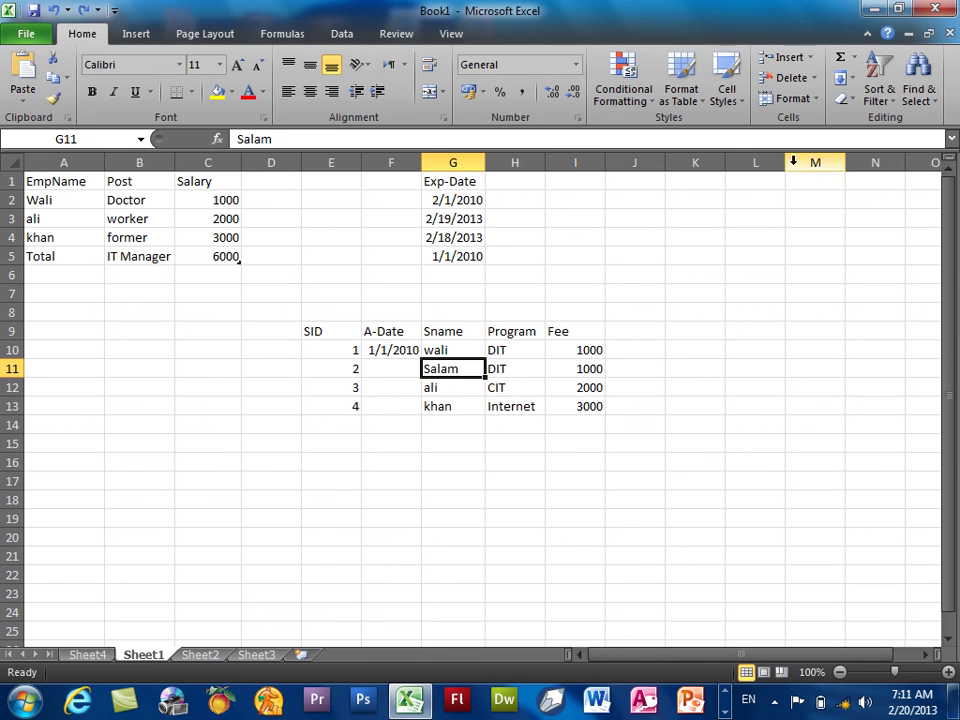
click(399, 369)
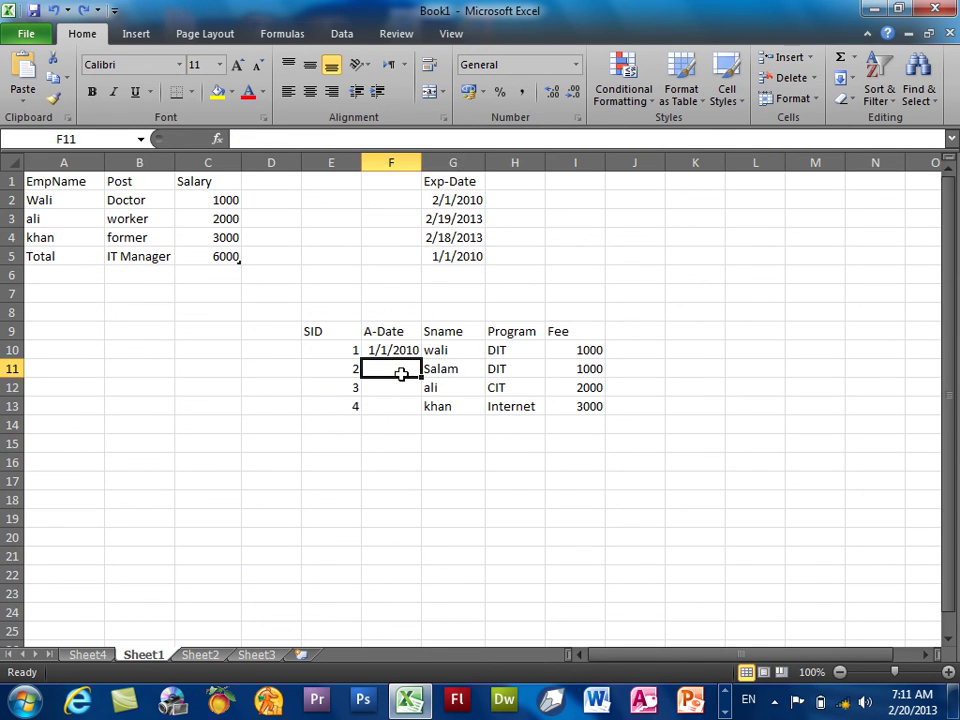
click(320, 369)
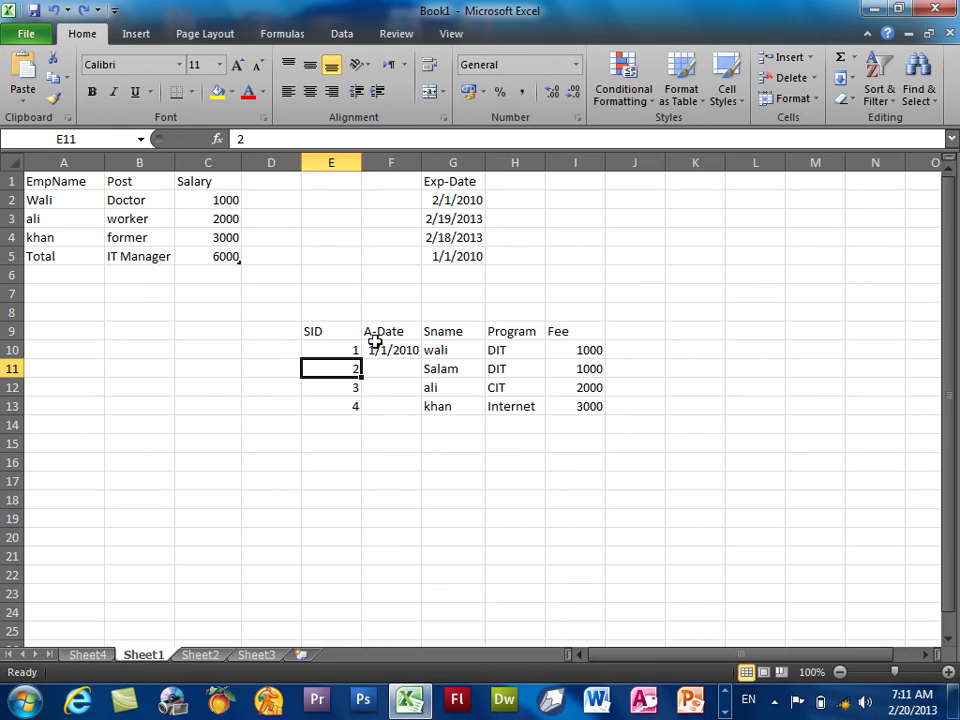
click(815, 80)
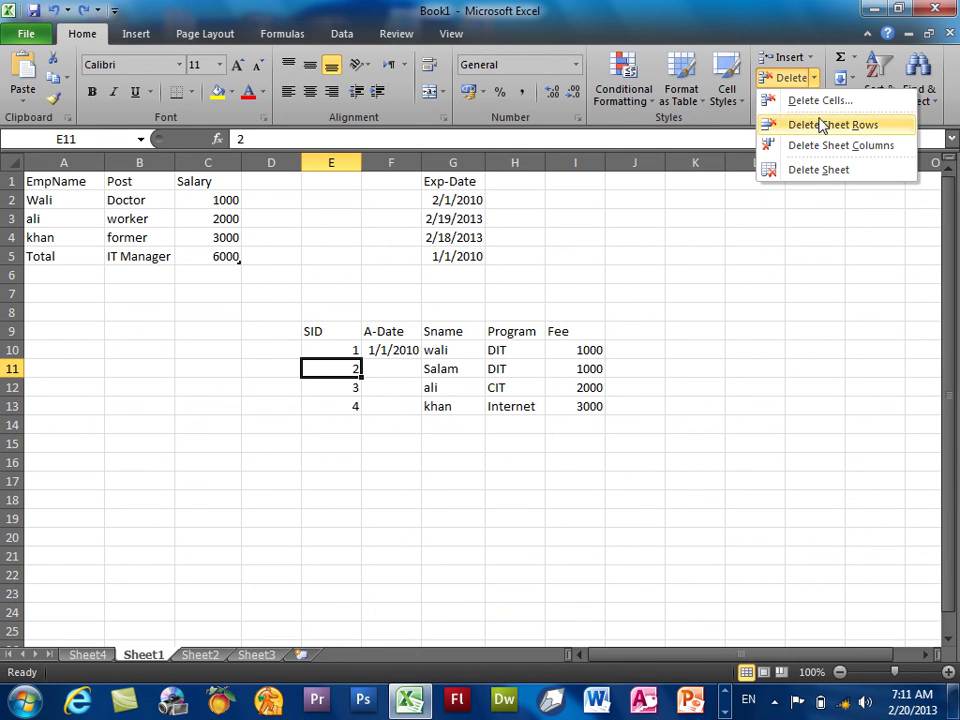
click(831, 99)
click(701, 290)
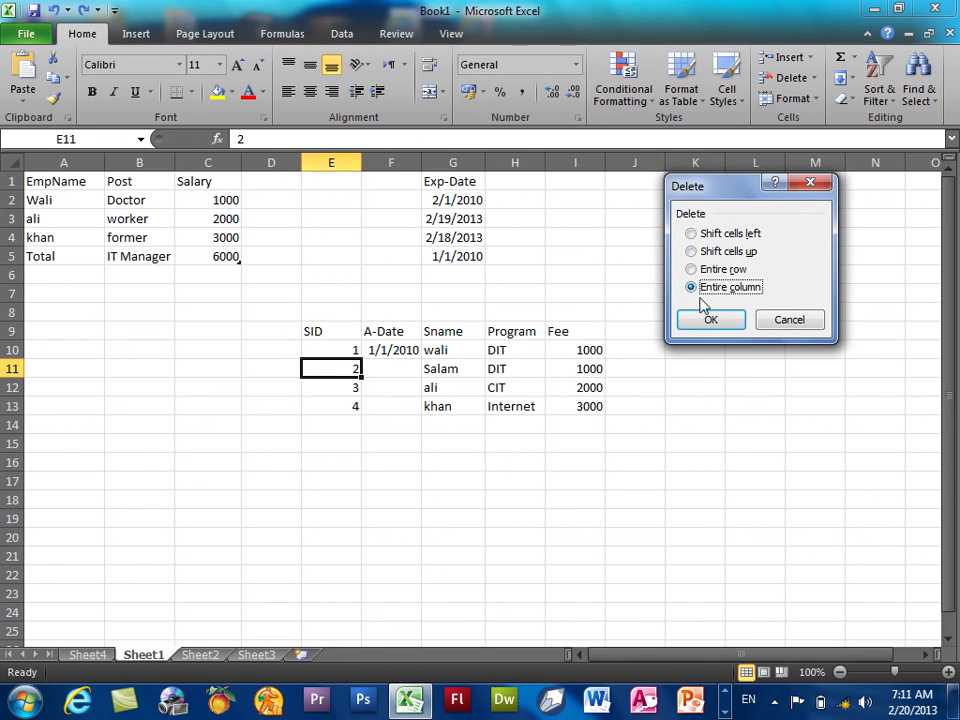
click(708, 319)
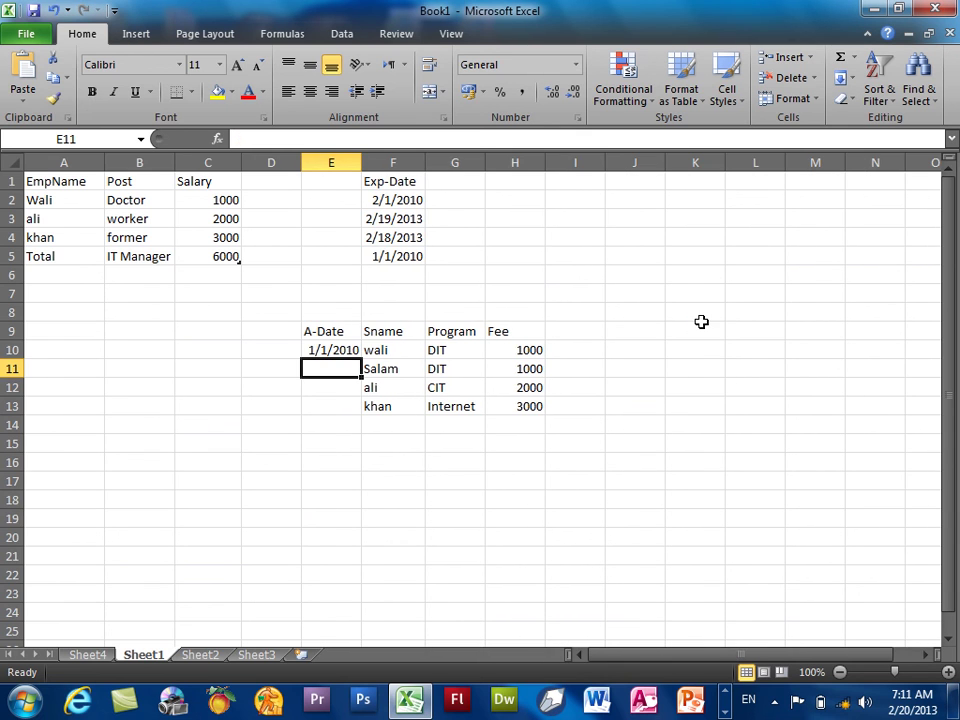
key(ctrl+z)
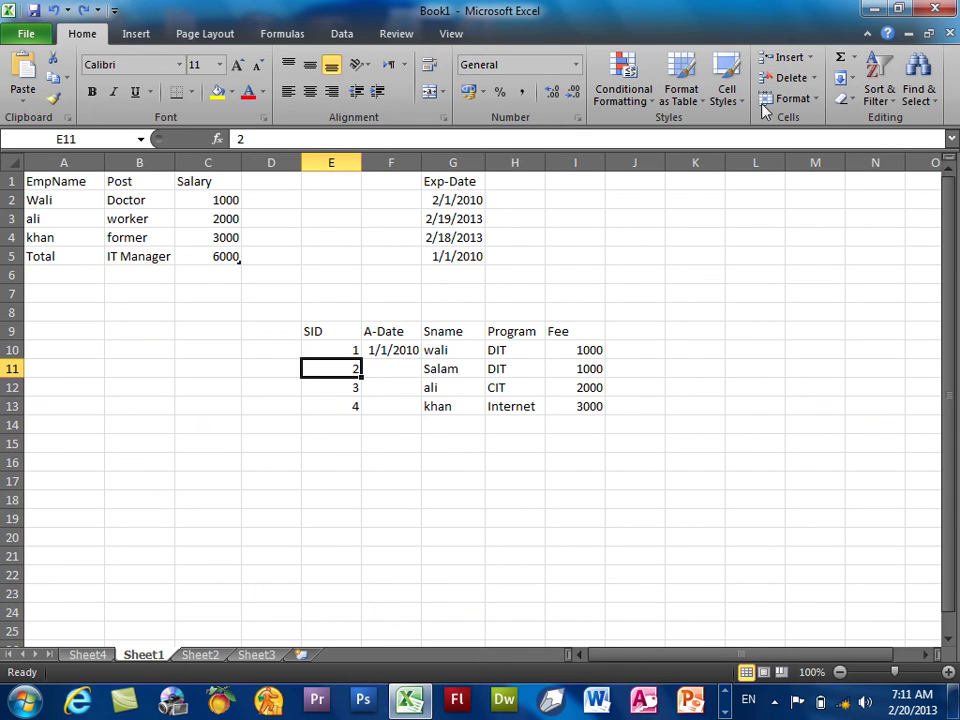
click(815, 78)
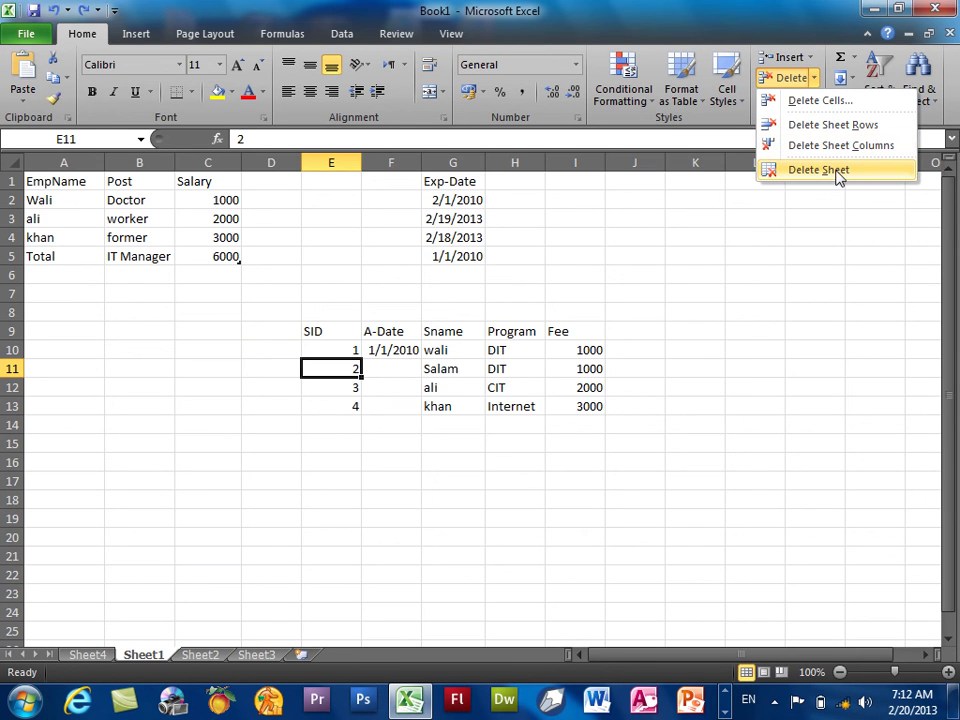
click(791, 99)
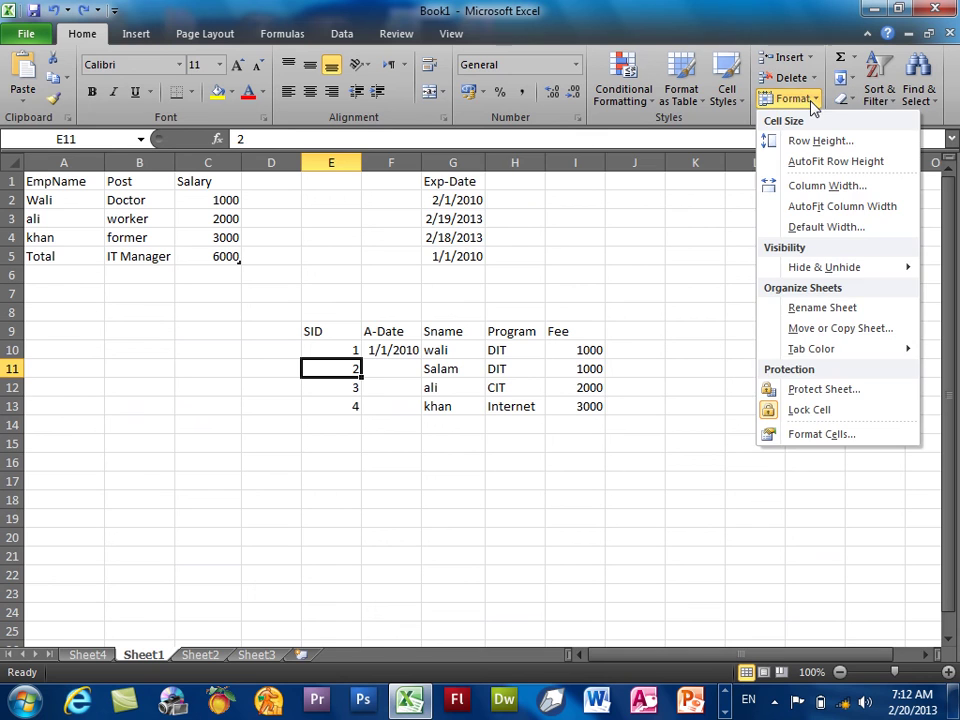
click(812, 104)
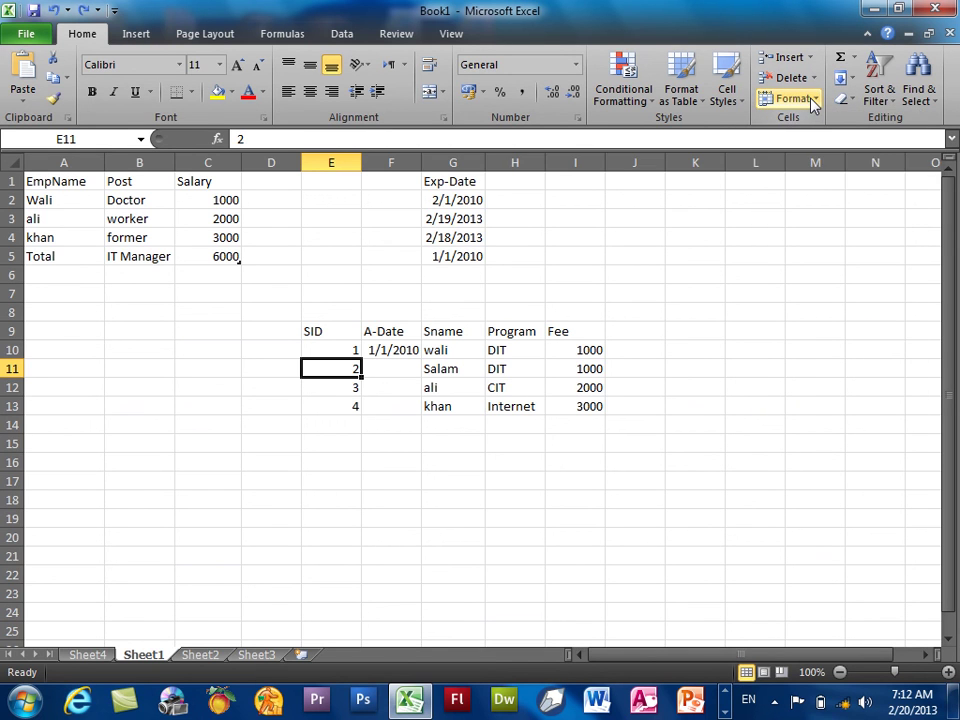